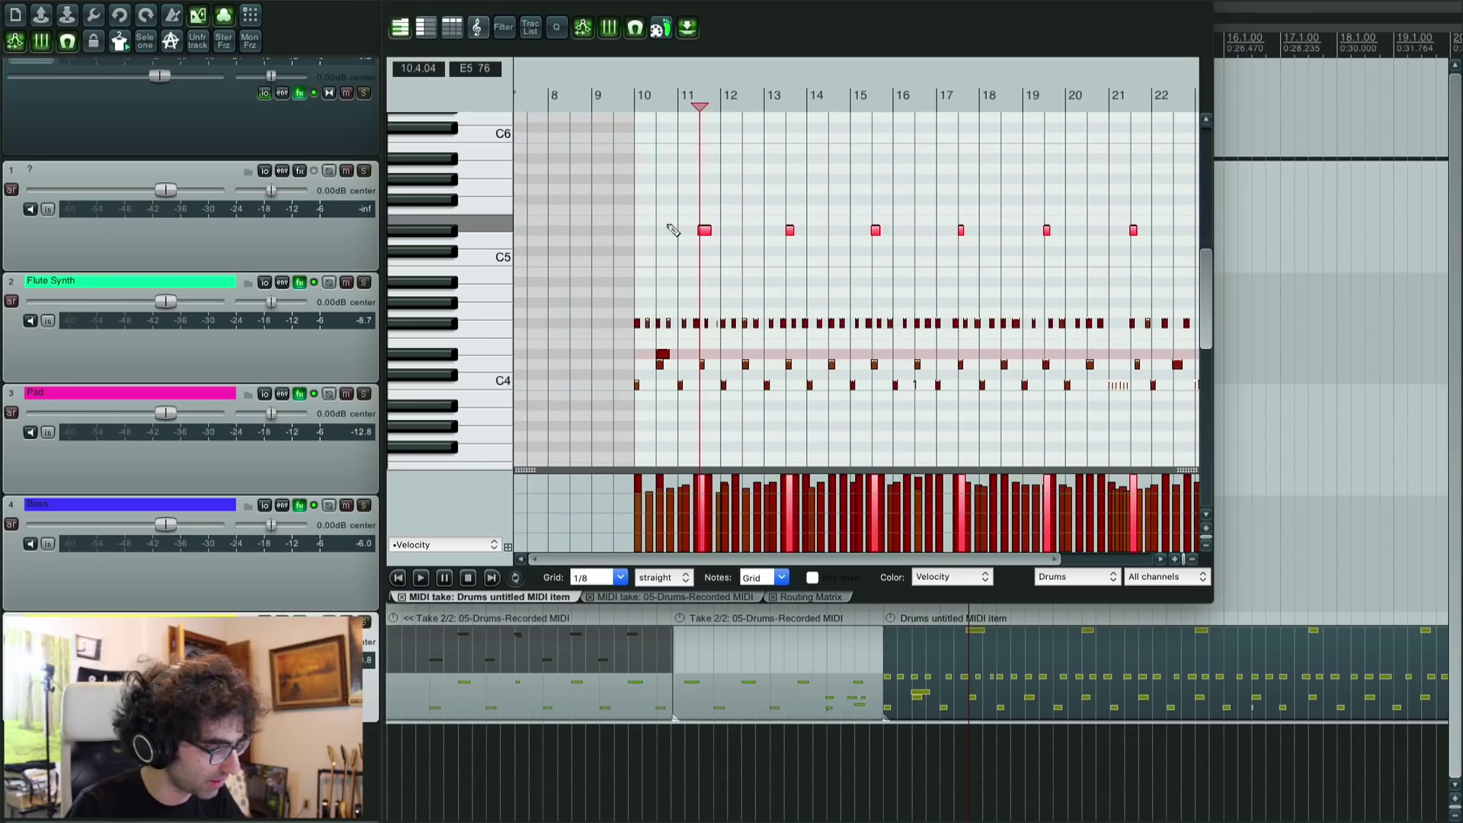
# Step: Quantize the selected drum notes with the Quantize dialog's settings
pyautogui.press('q')
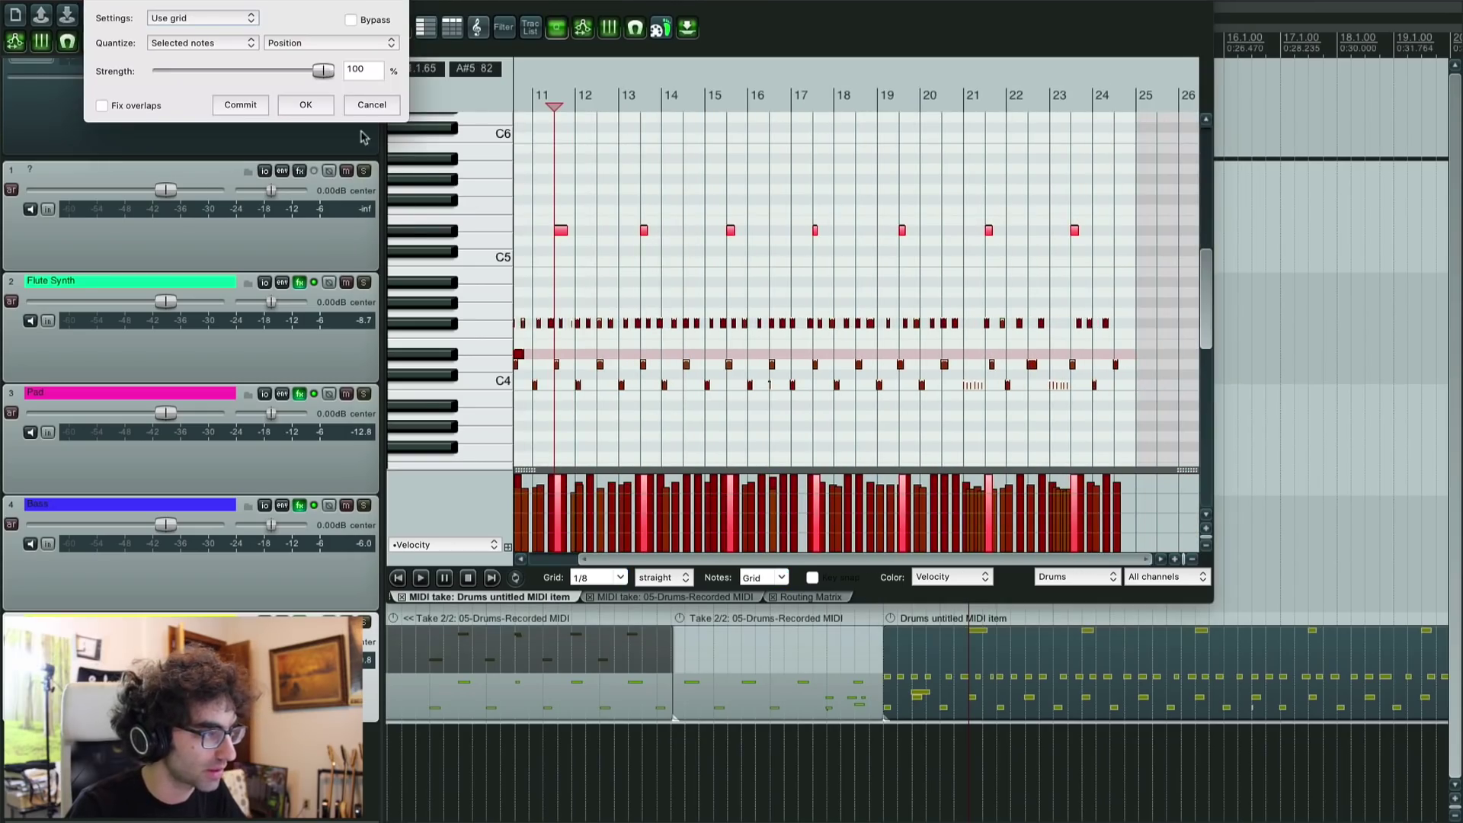
pyautogui.click(311, 106)
pyautogui.scroll(5, 533, 315)
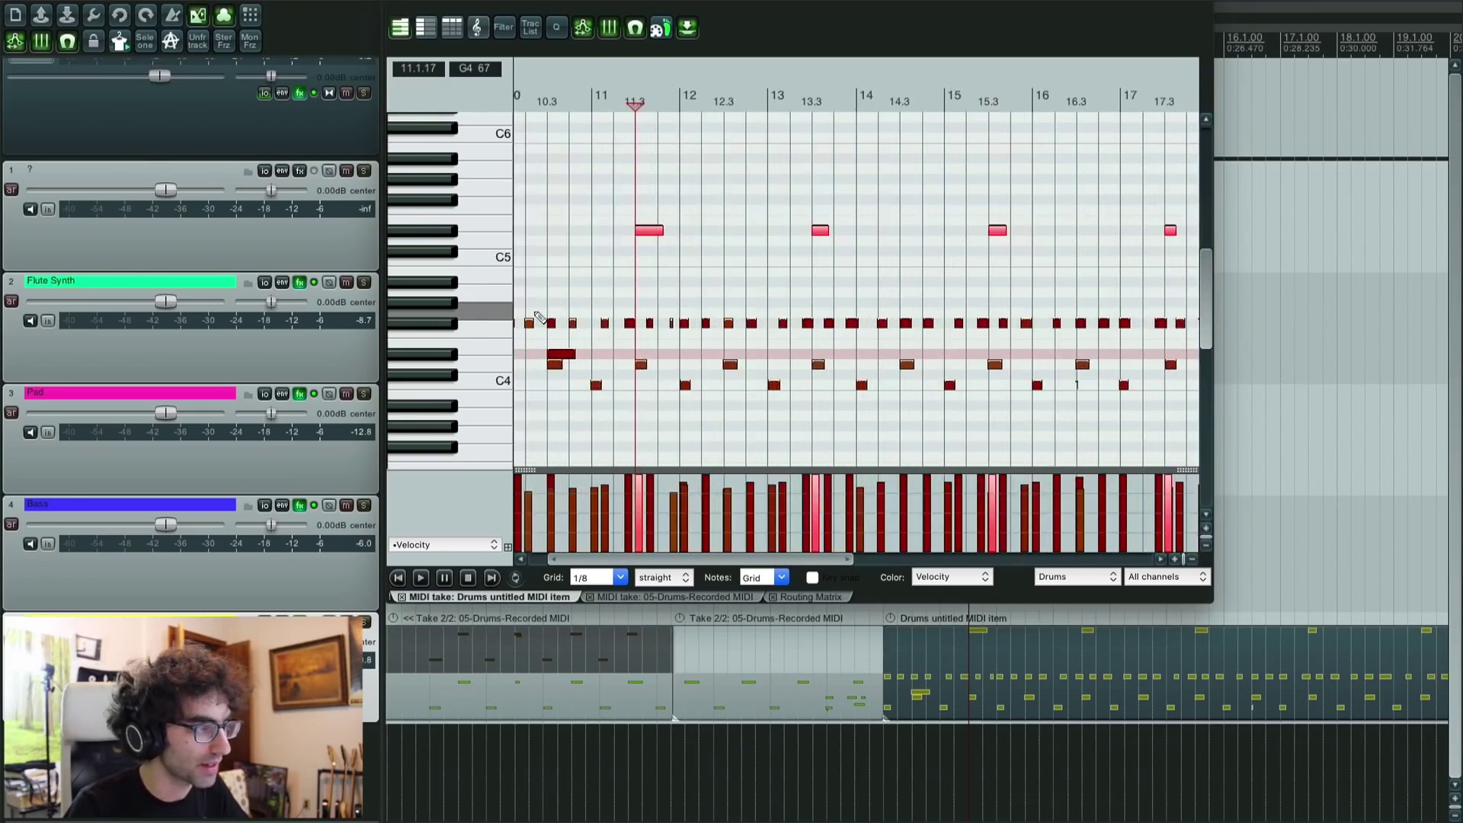
pyautogui.hscroll(-2, 535, 314)
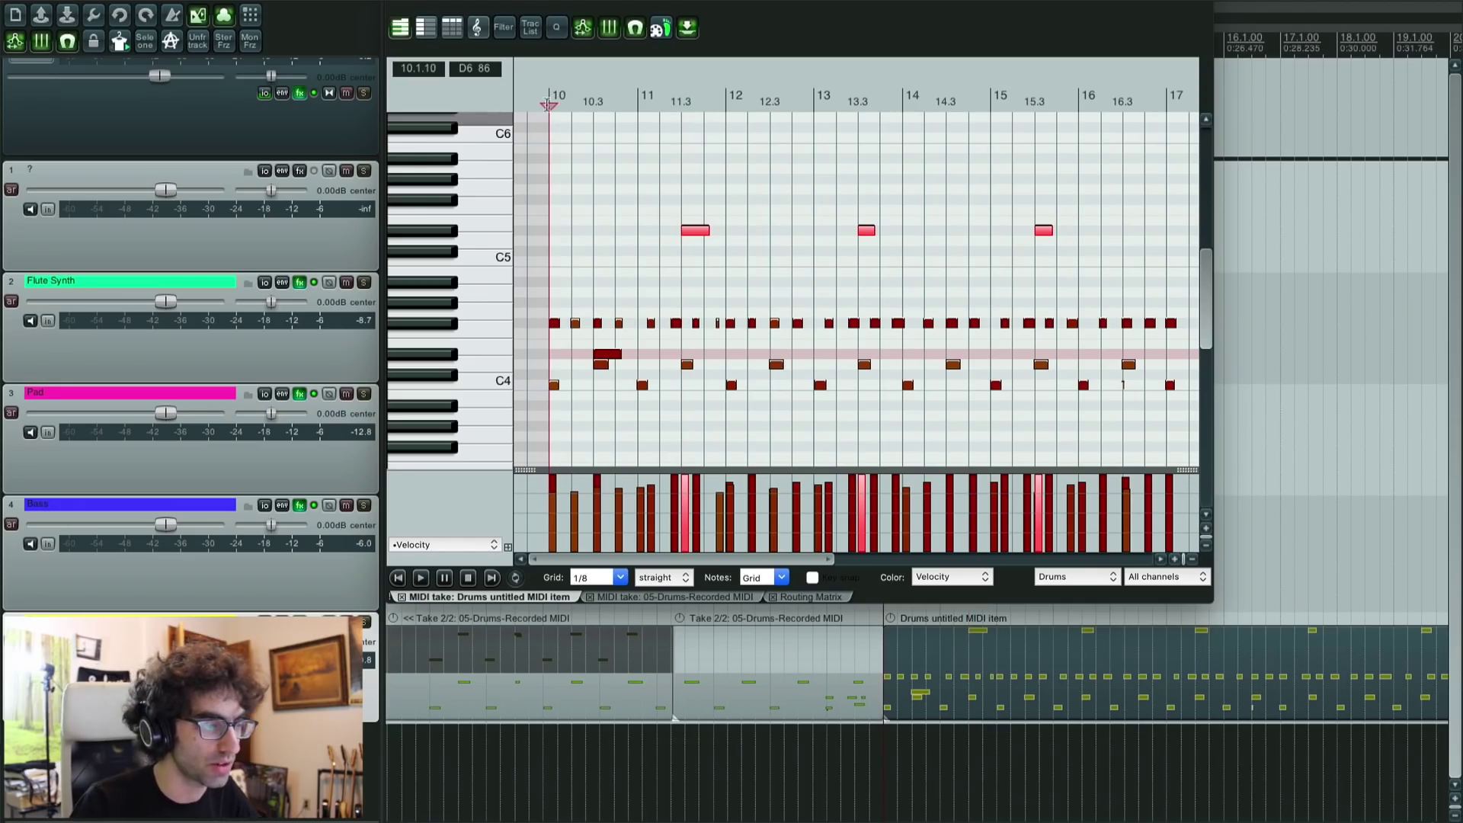
# Step: Play the quantized drum part, then play again from bar 12 to hear the added hits
pyautogui.press('space')
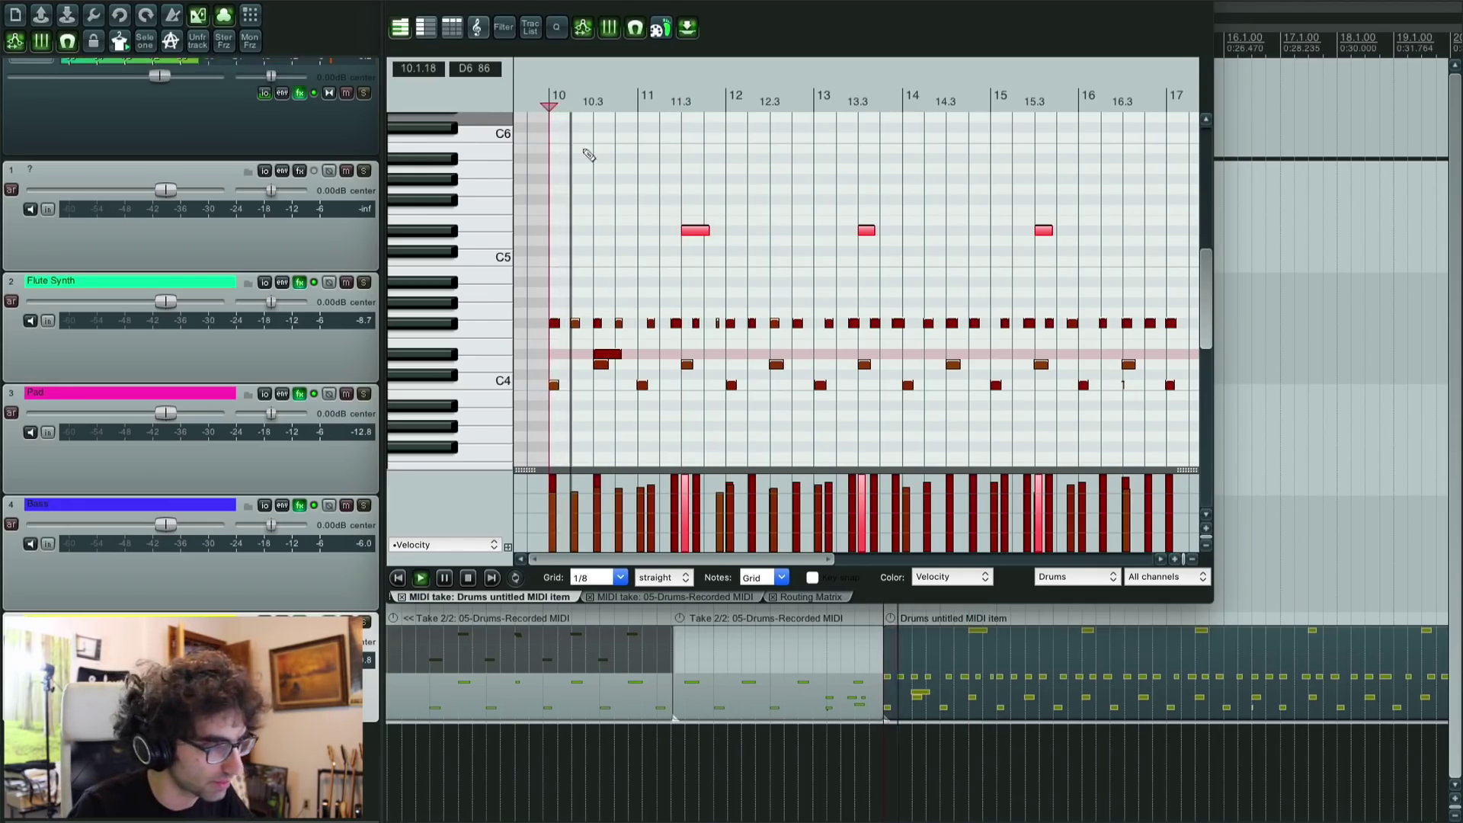
pyautogui.scroll(1, 587, 152)
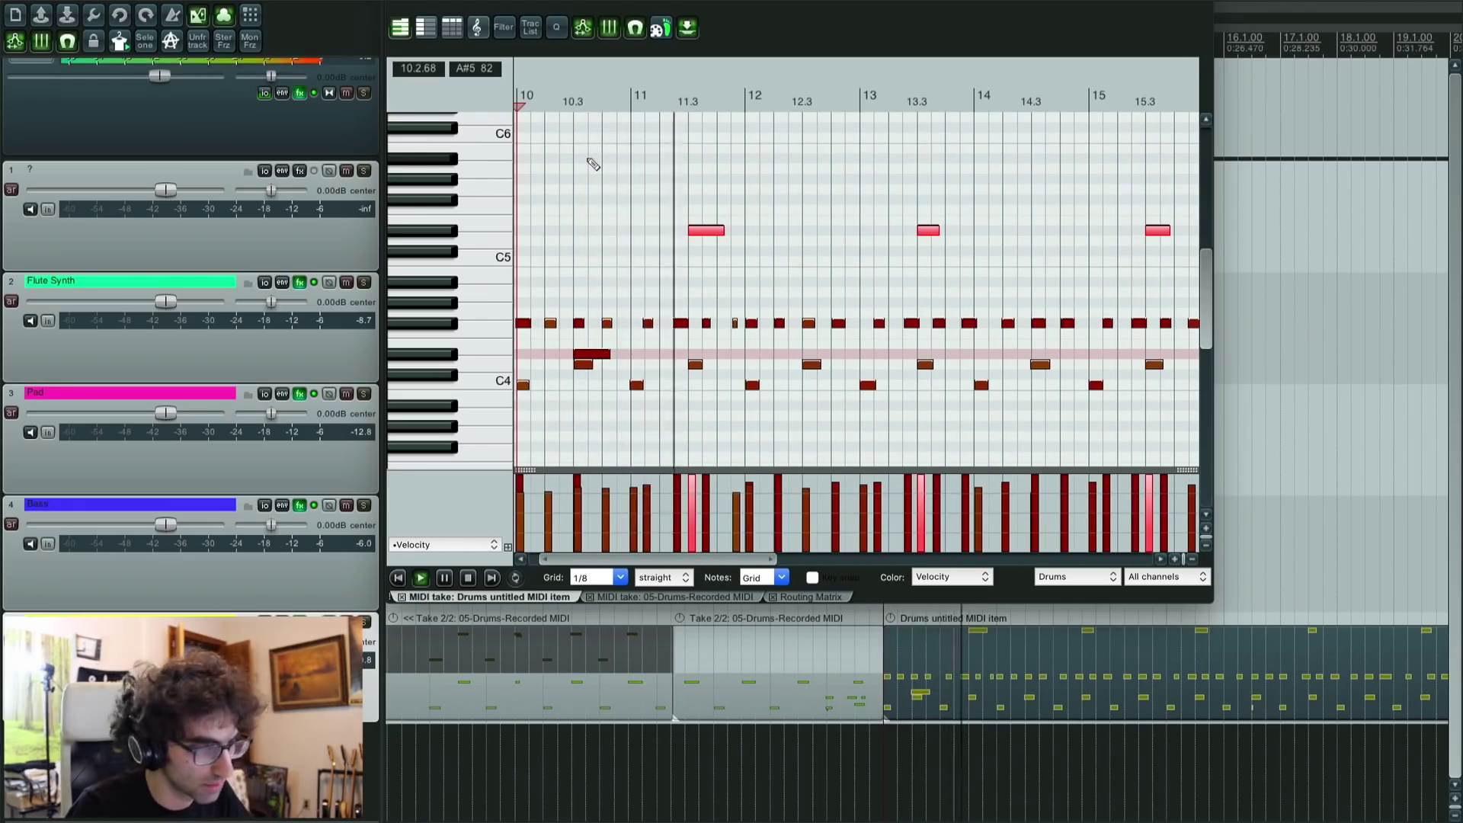
pyautogui.hscroll(2, 592, 162)
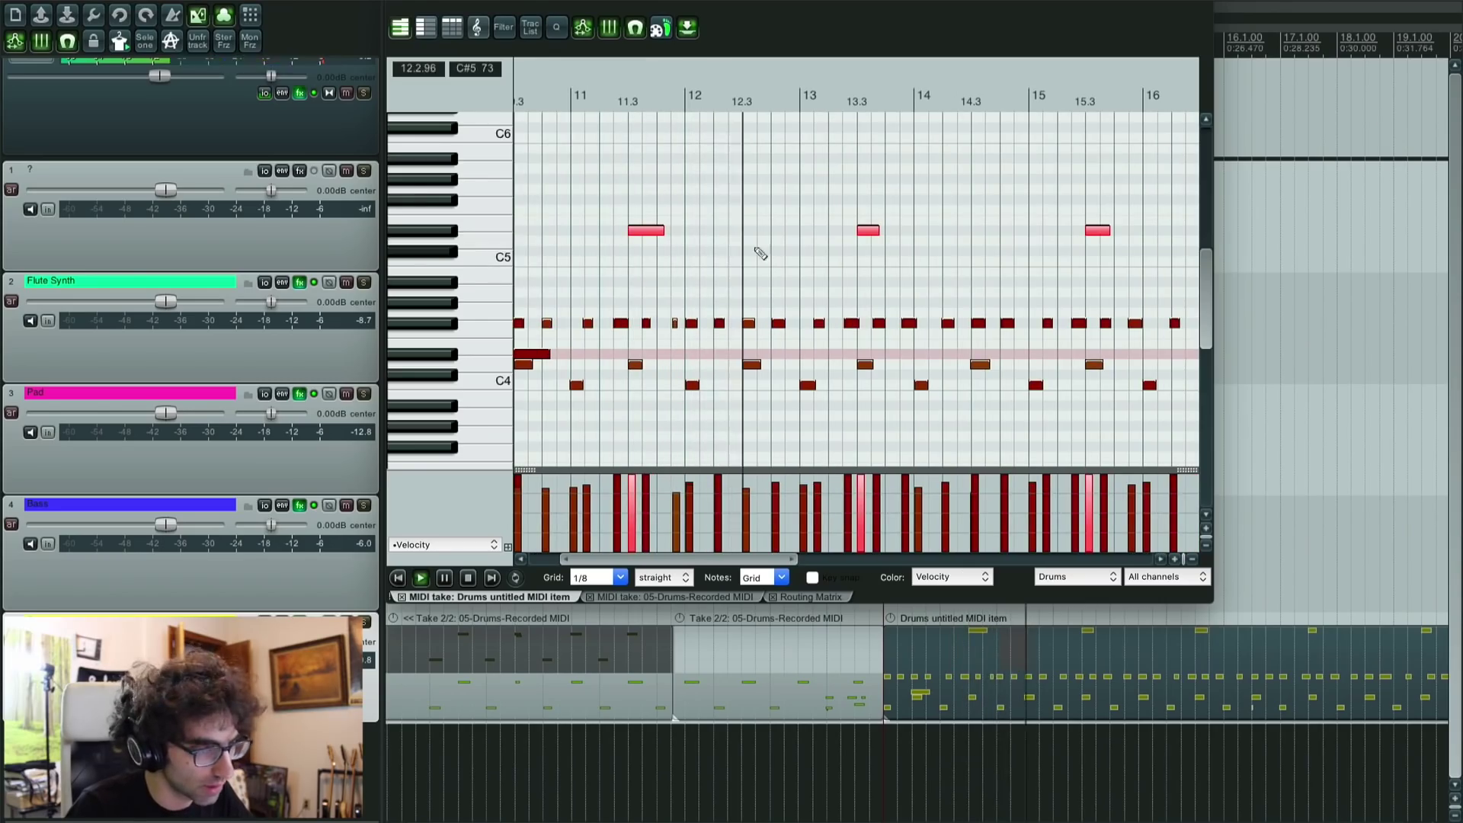
pyautogui.press('space')
pyautogui.scroll(1, 770, 241)
pyautogui.scroll(2, 712, 245)
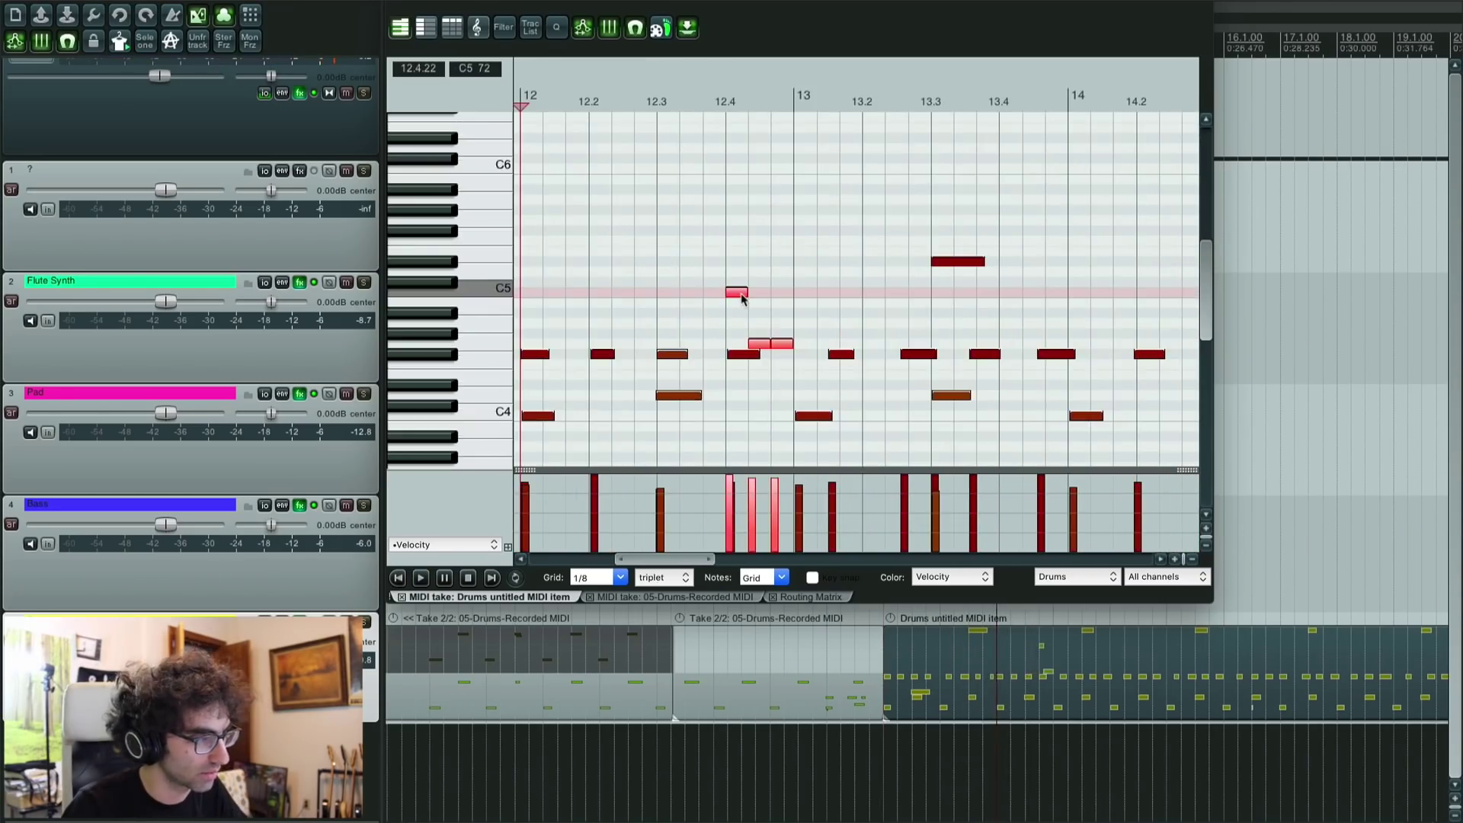
pyautogui.press('space')
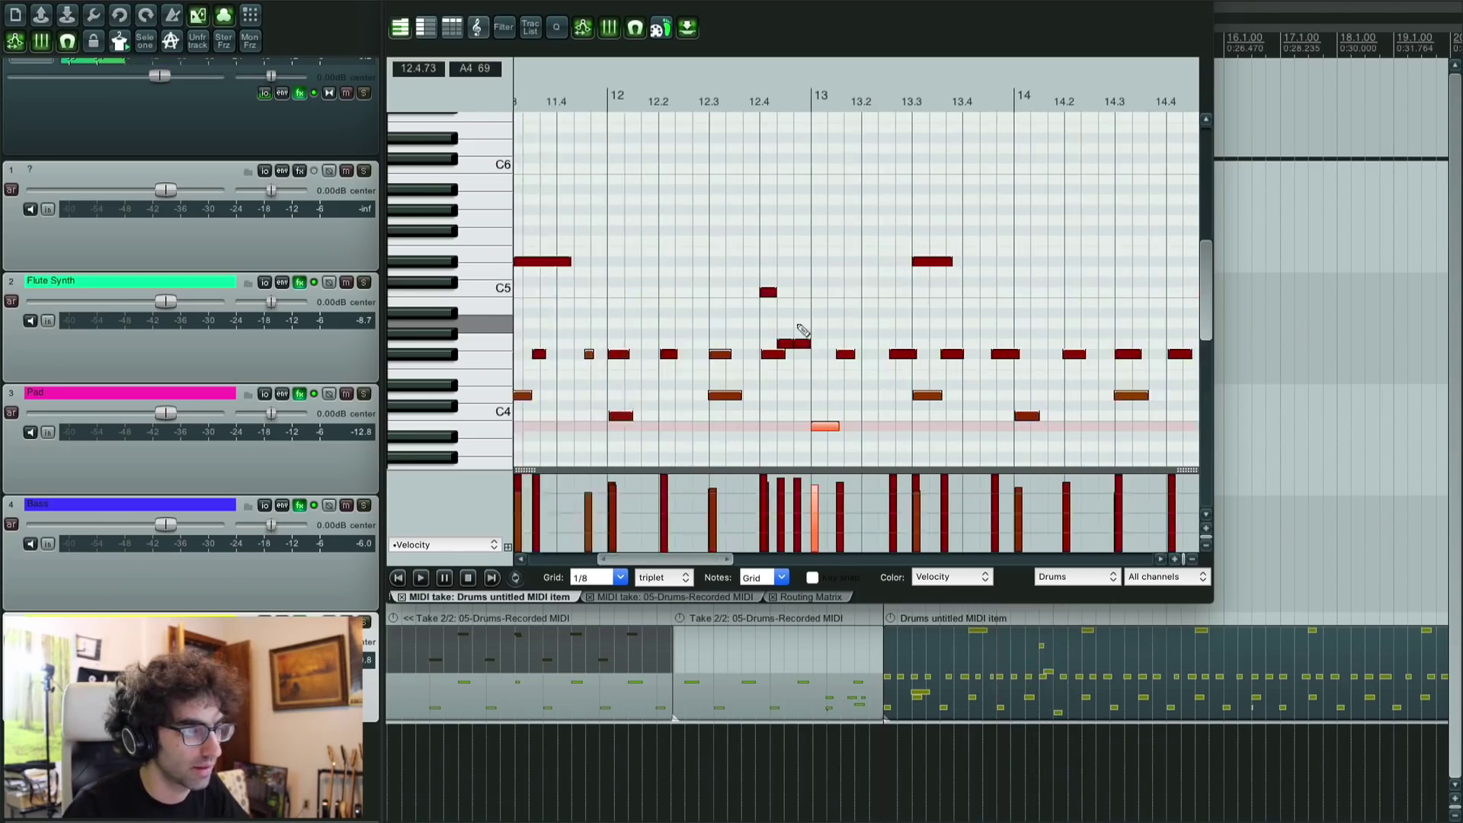
# Step: Move the drum hit near 13.1 from the G5 row up to B5
pyautogui.scroll(2, 800, 327)
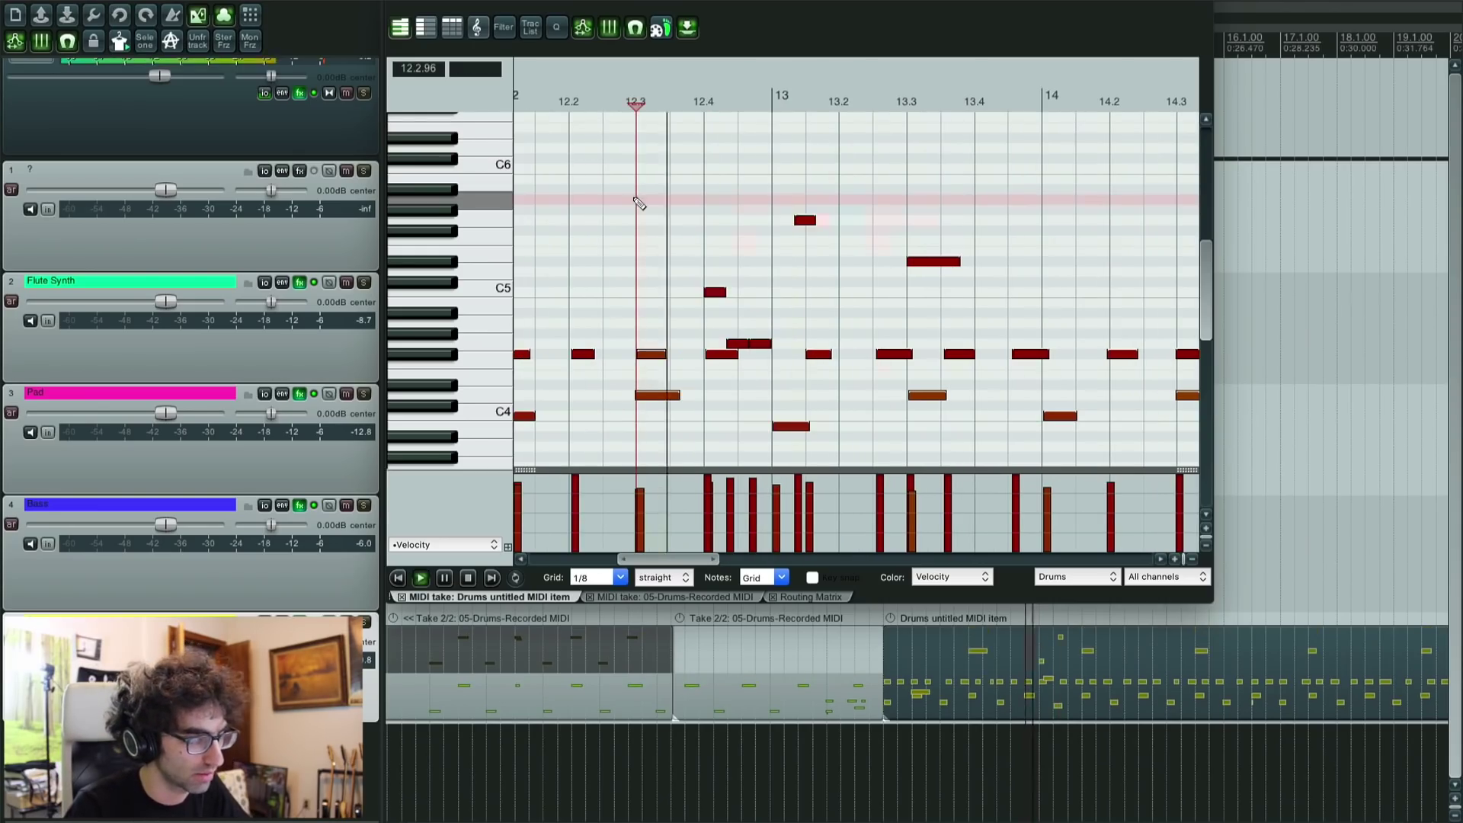
pyautogui.press('space')
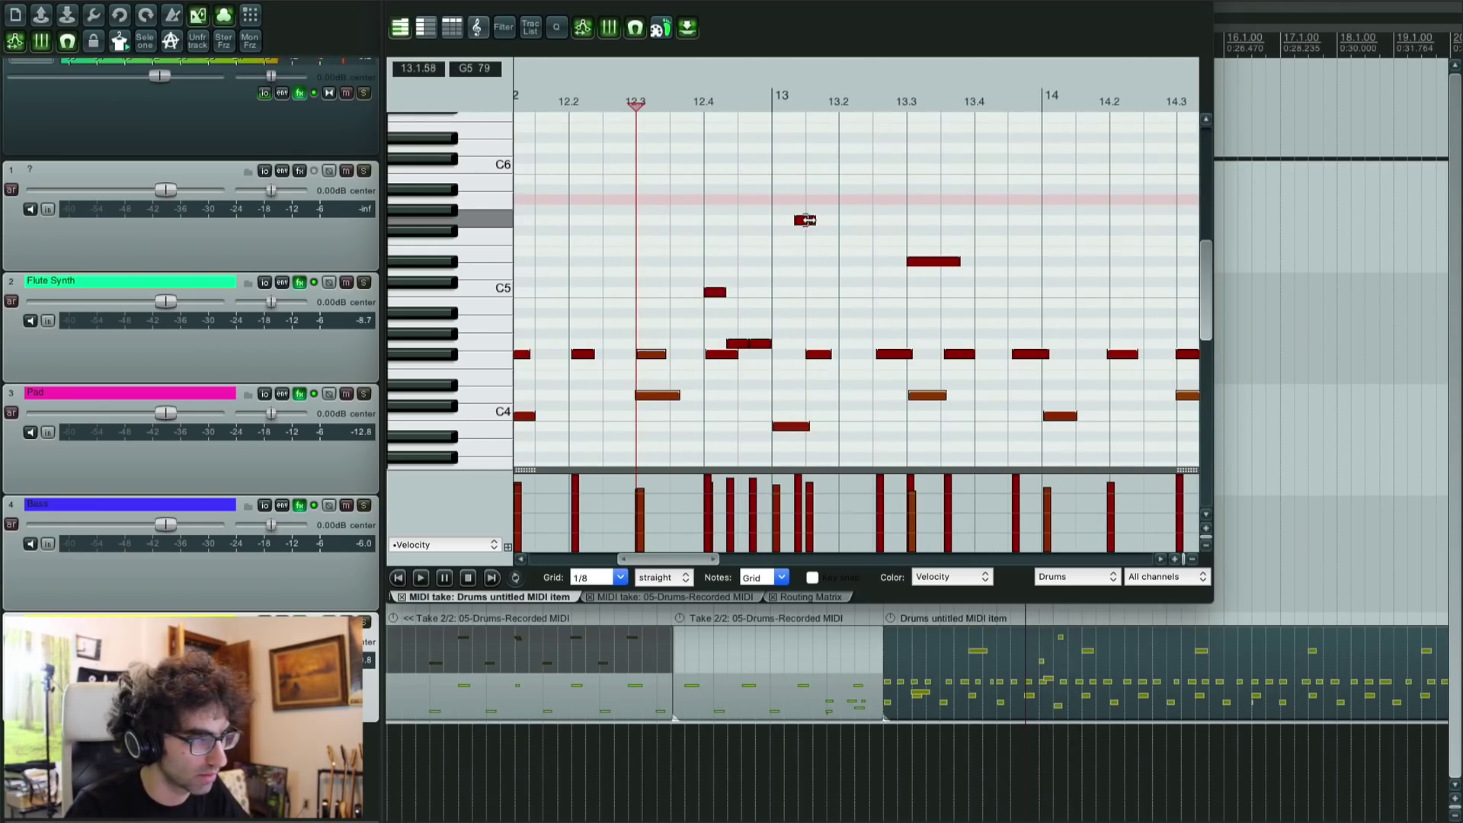
pyautogui.click(806, 222)
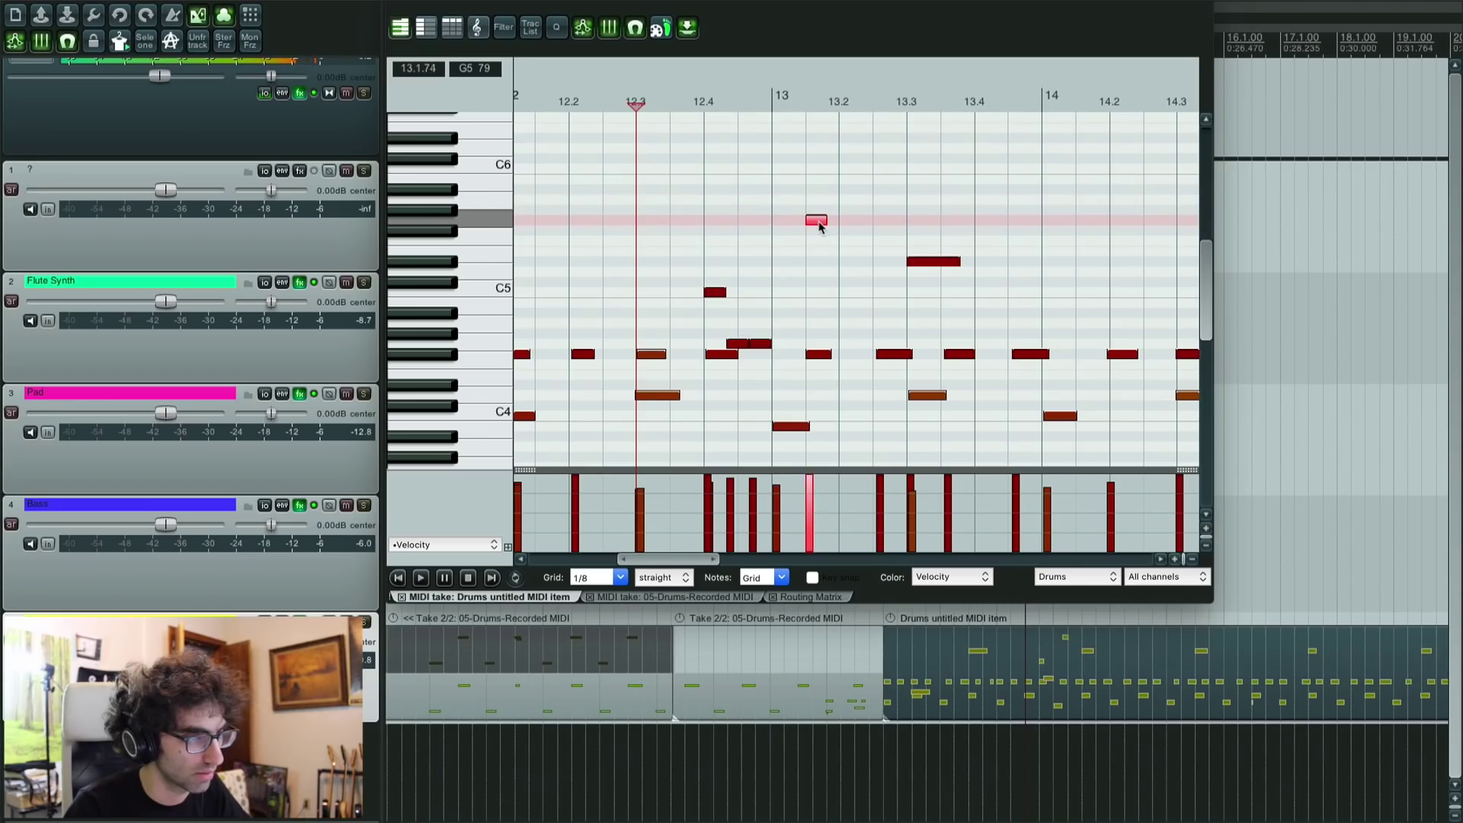
pyautogui.scroll(2, 833, 255)
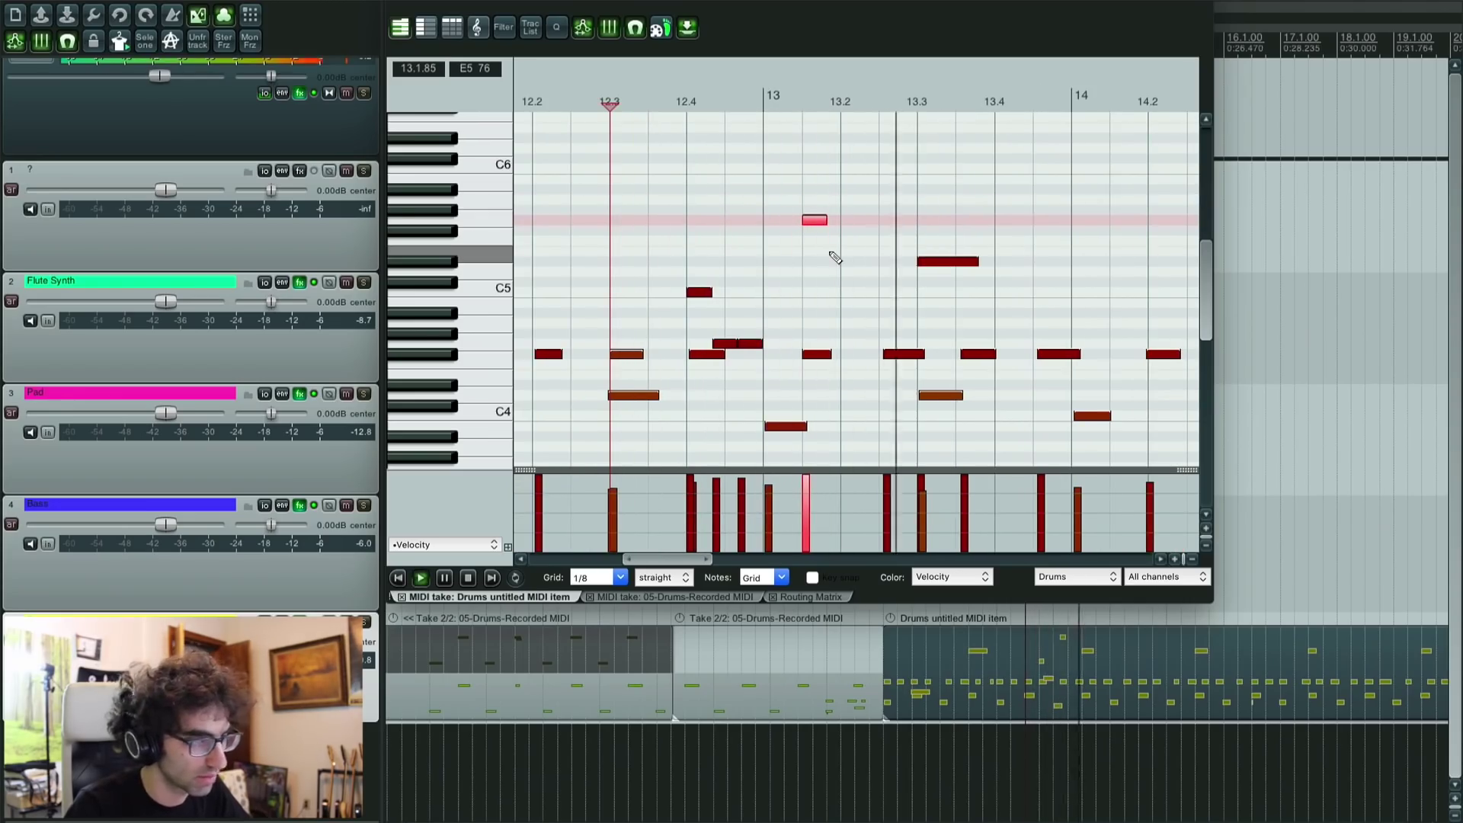
pyautogui.scroll(-1, 835, 256)
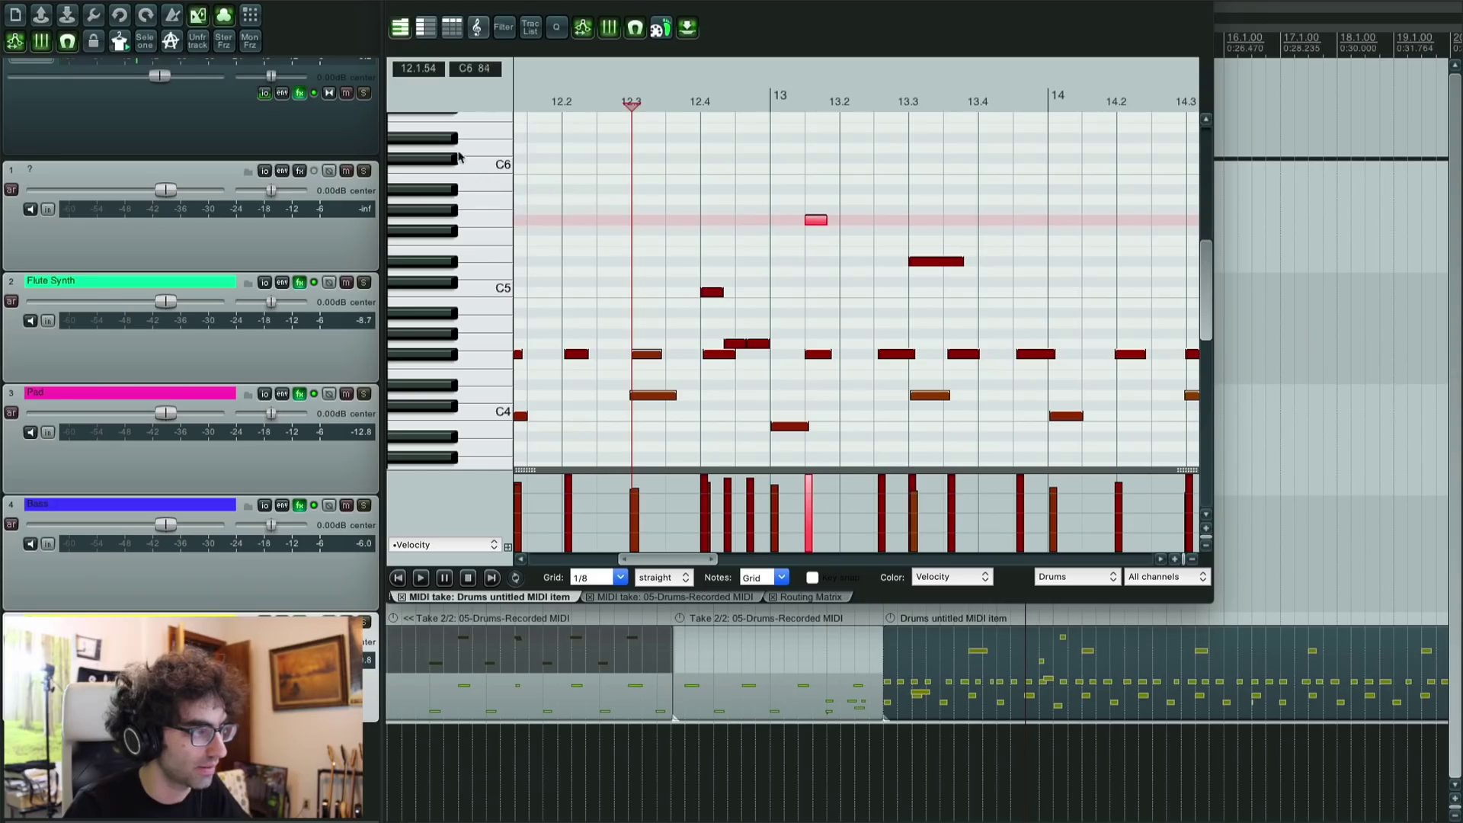
pyautogui.moveTo(813, 221); pyautogui.dragTo(813, 184)
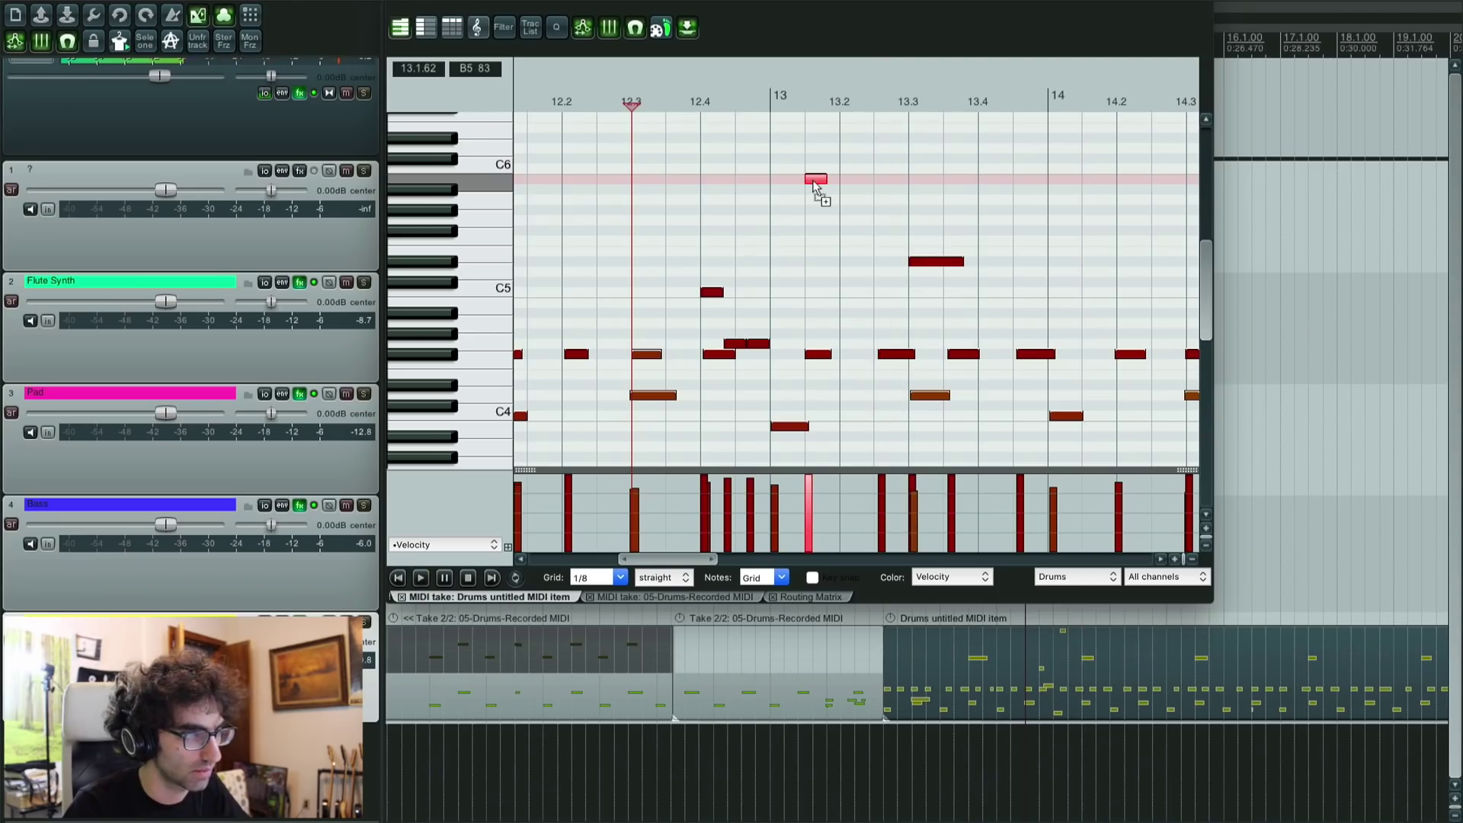
# Step: Add a new A#5 hit at 13.3 and audition the fill from 12.3
pyautogui.click(922, 191)
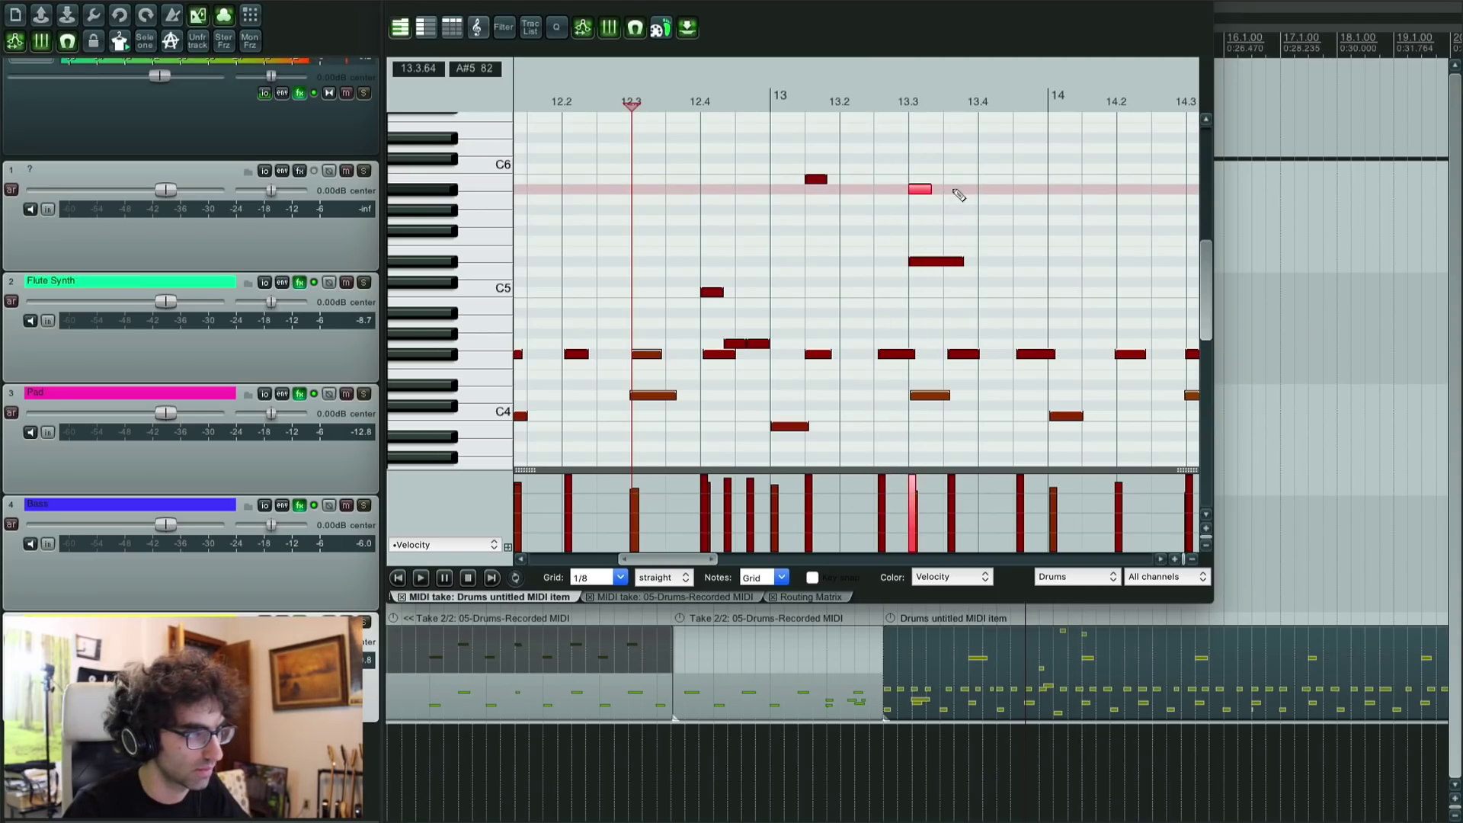
pyautogui.press('space')
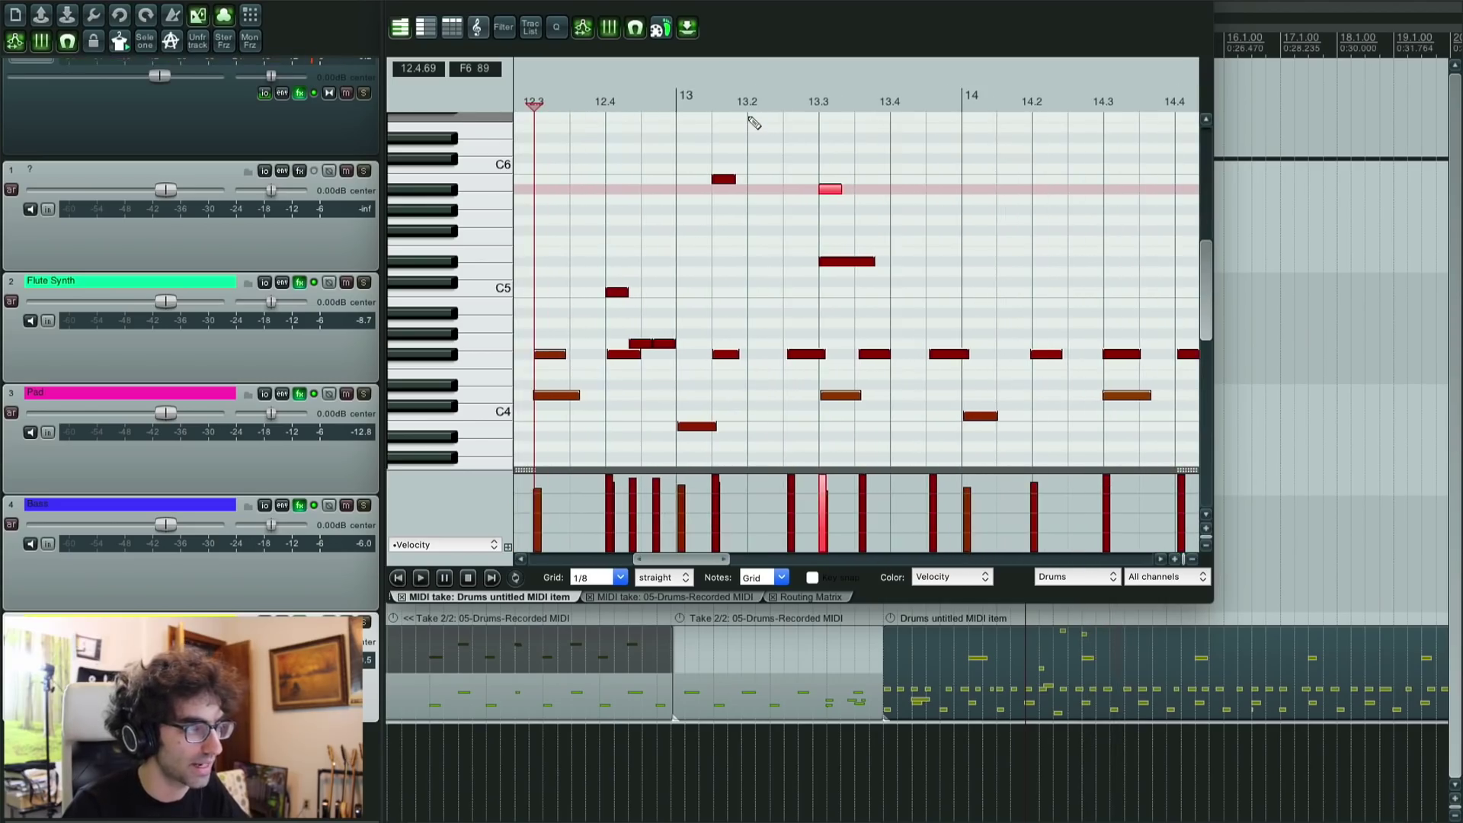
pyautogui.press('space')
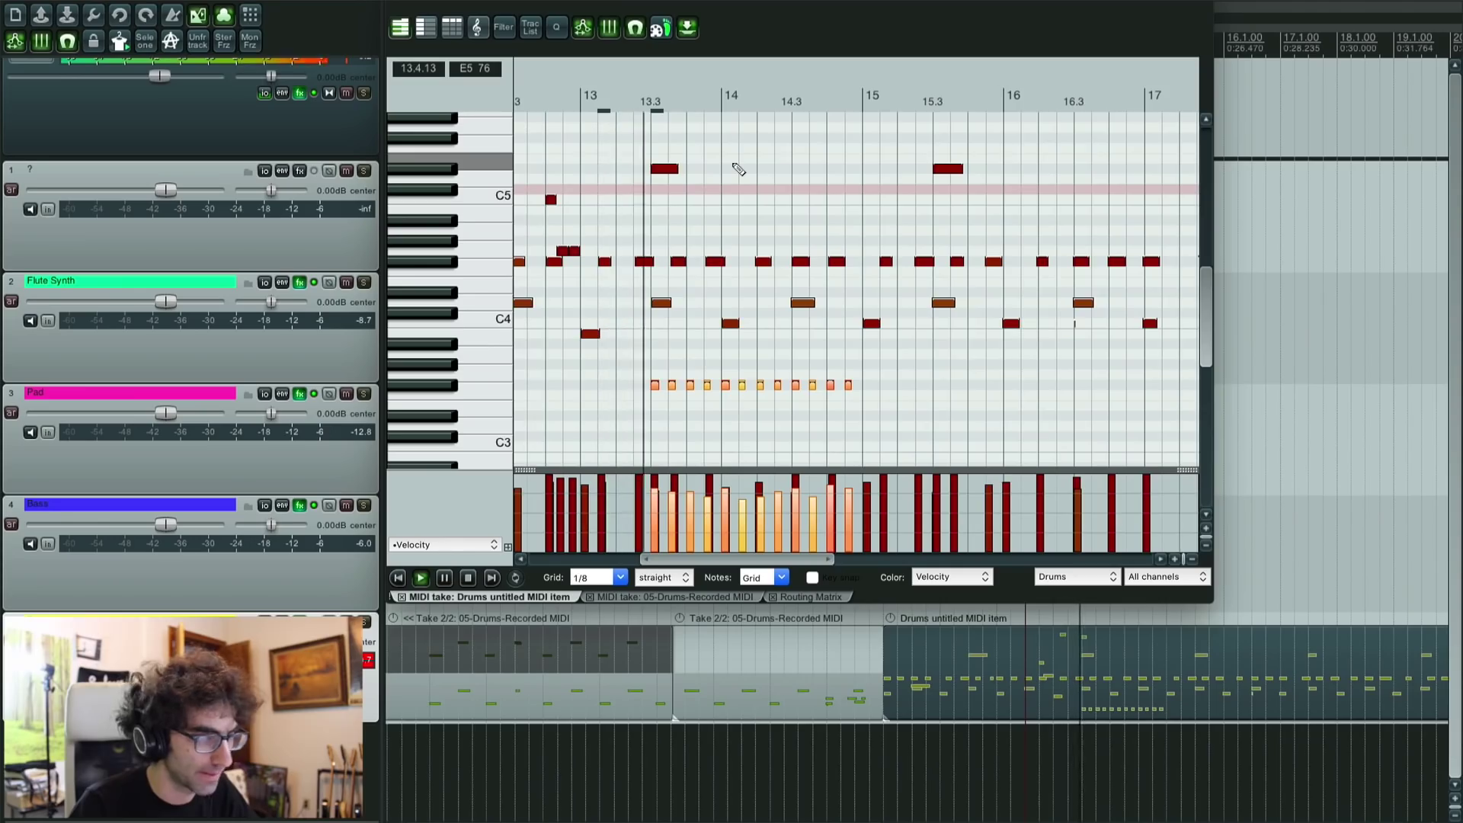
# Step: Shift the hit at 14.1 one grid step later and play back from bar 14
pyautogui.scroll(2, 739, 169)
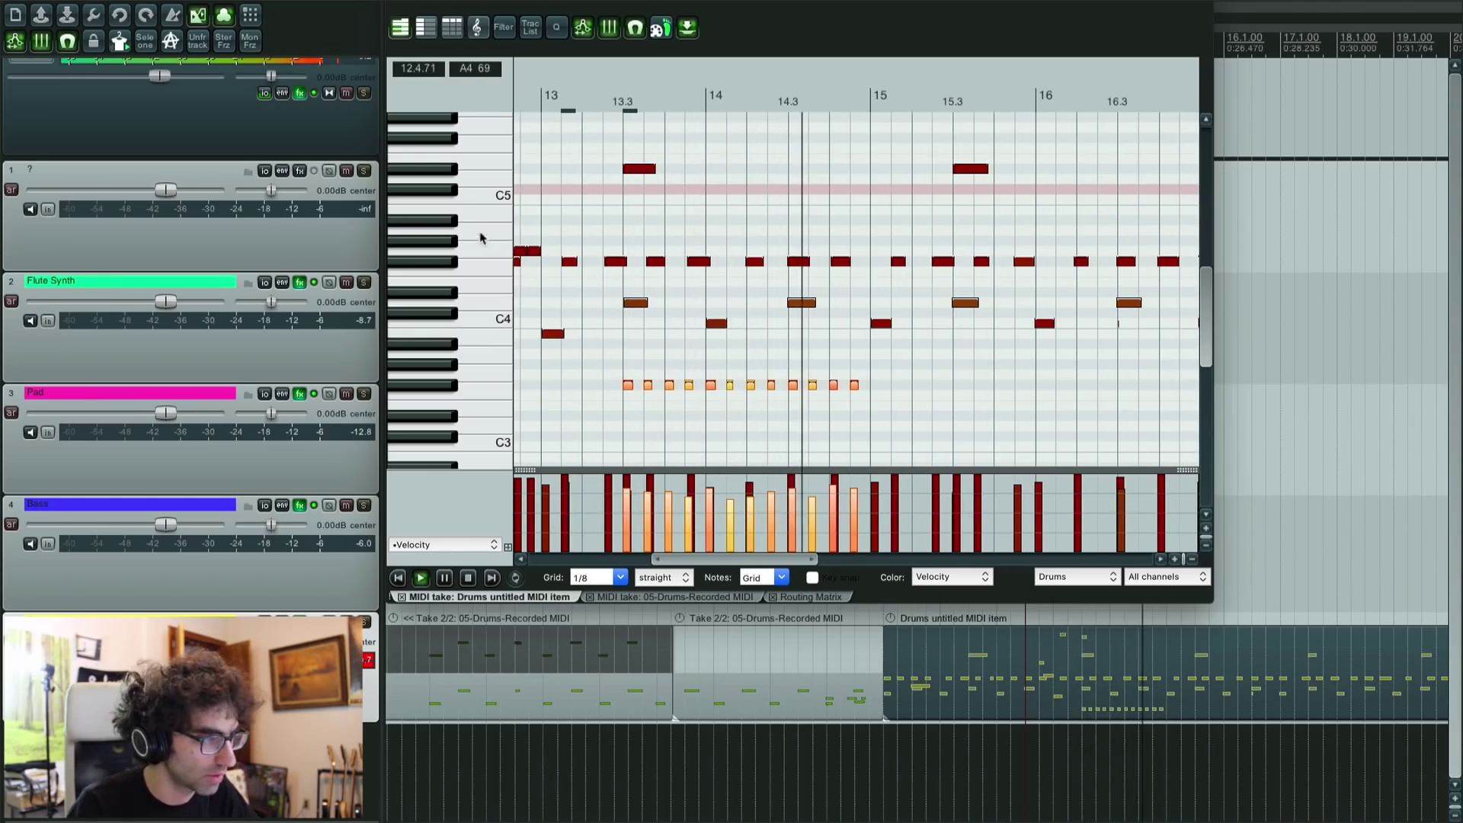
pyautogui.press('space')
pyautogui.scroll(1, 477, 236)
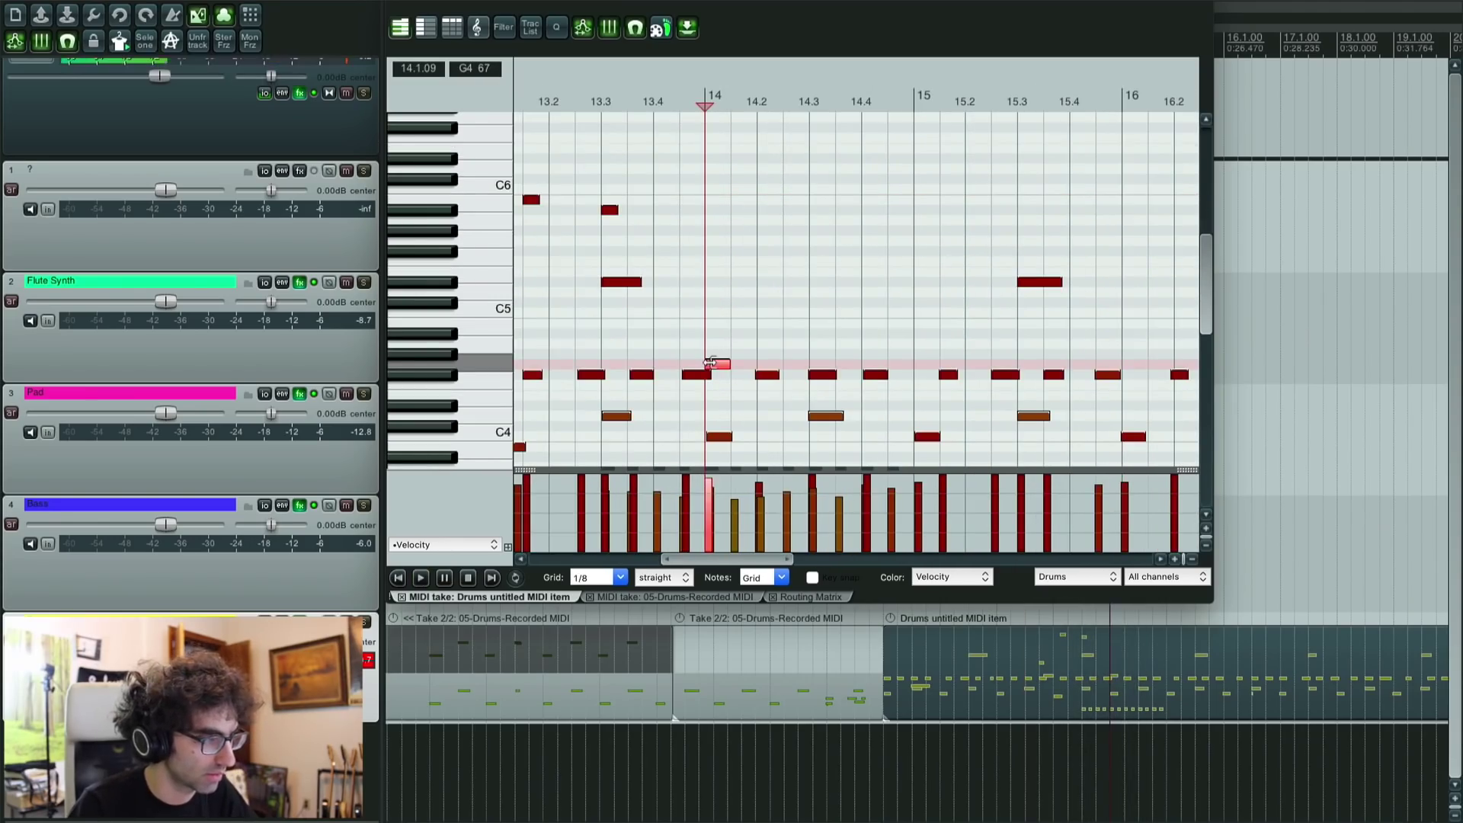
pyautogui.moveTo(724, 364); pyautogui.dragTo(753, 366)
pyautogui.press('space')
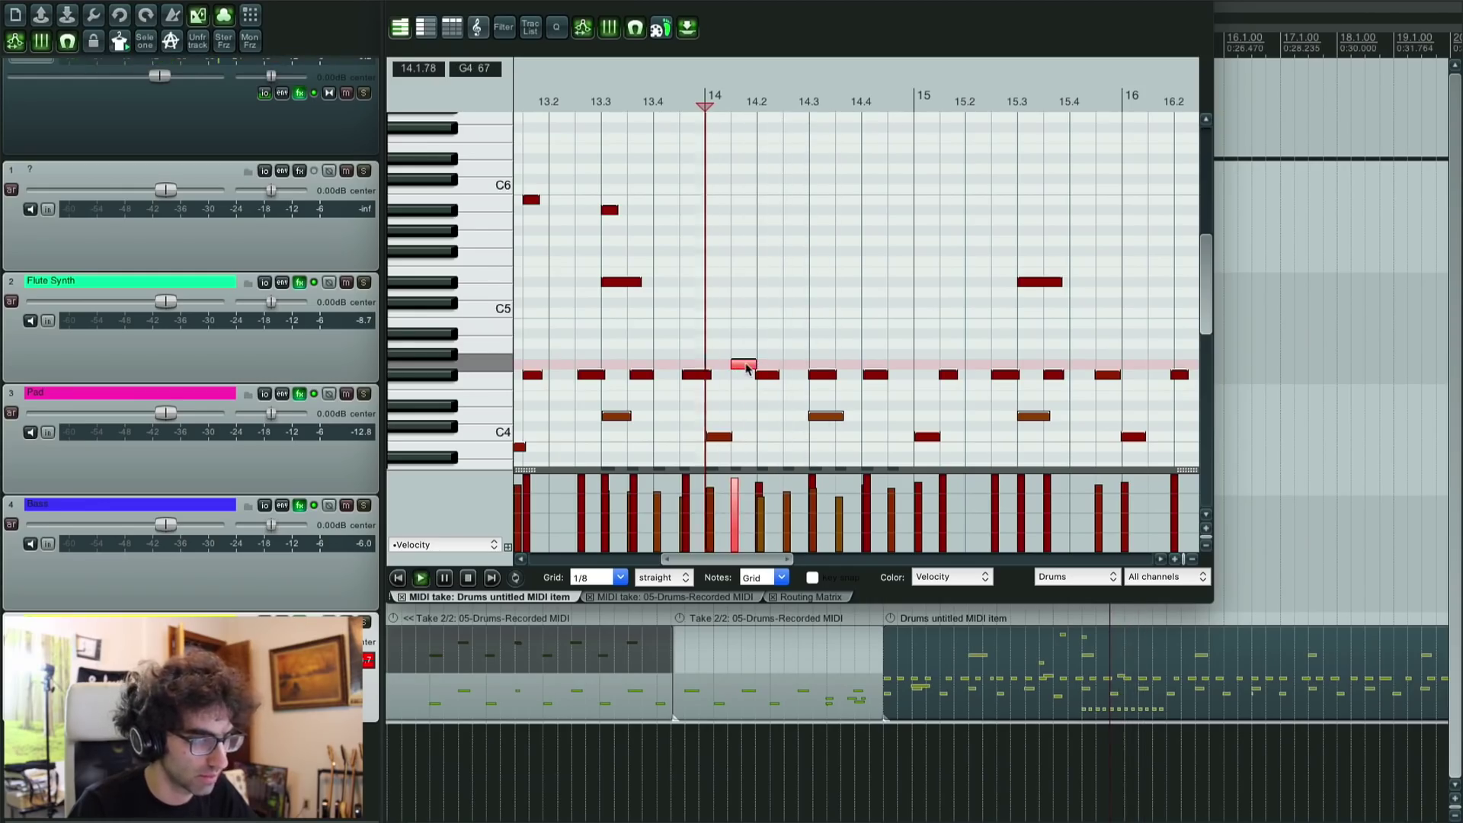
pyautogui.press('space')
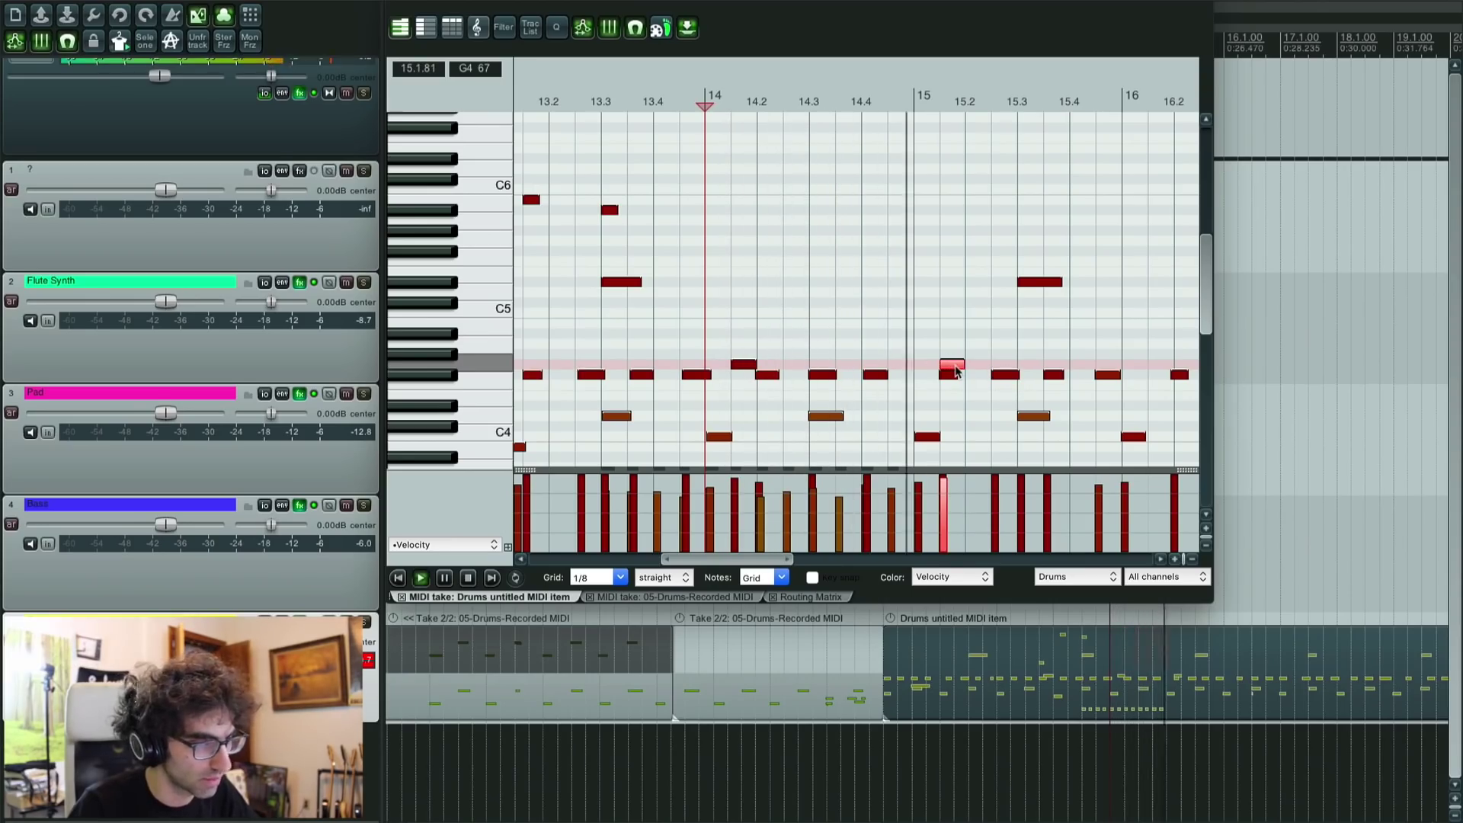
# Step: Add a new hit just after 15.2 and set playback to start at 14.4
pyautogui.scroll(-2, 971, 367)
pyautogui.press('space')
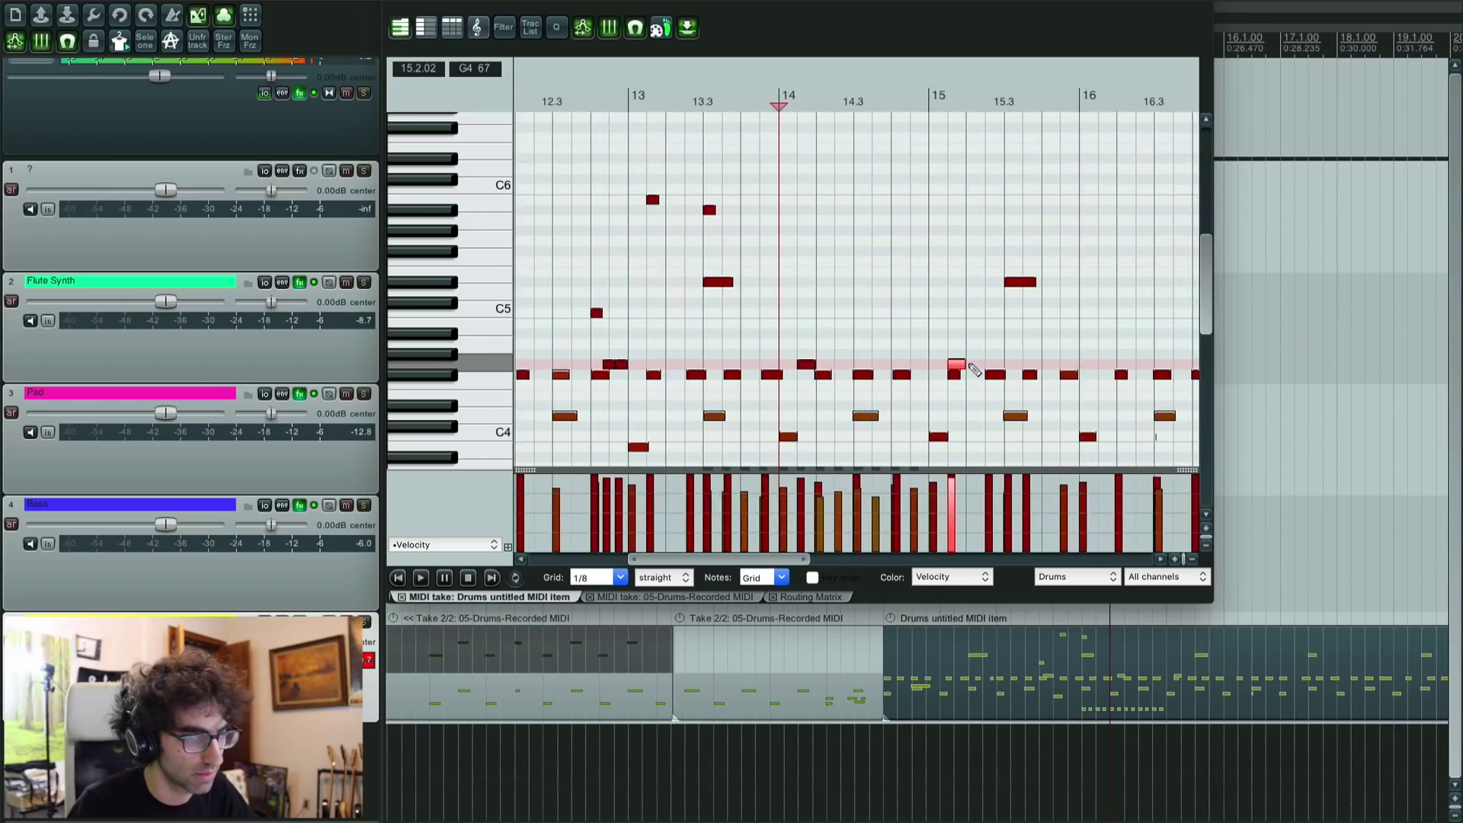
pyautogui.moveTo(970, 368); pyautogui.dragTo(829, 328)
pyautogui.doubleClick(825, 323)
pyautogui.press('space')
pyautogui.click(722, 311)
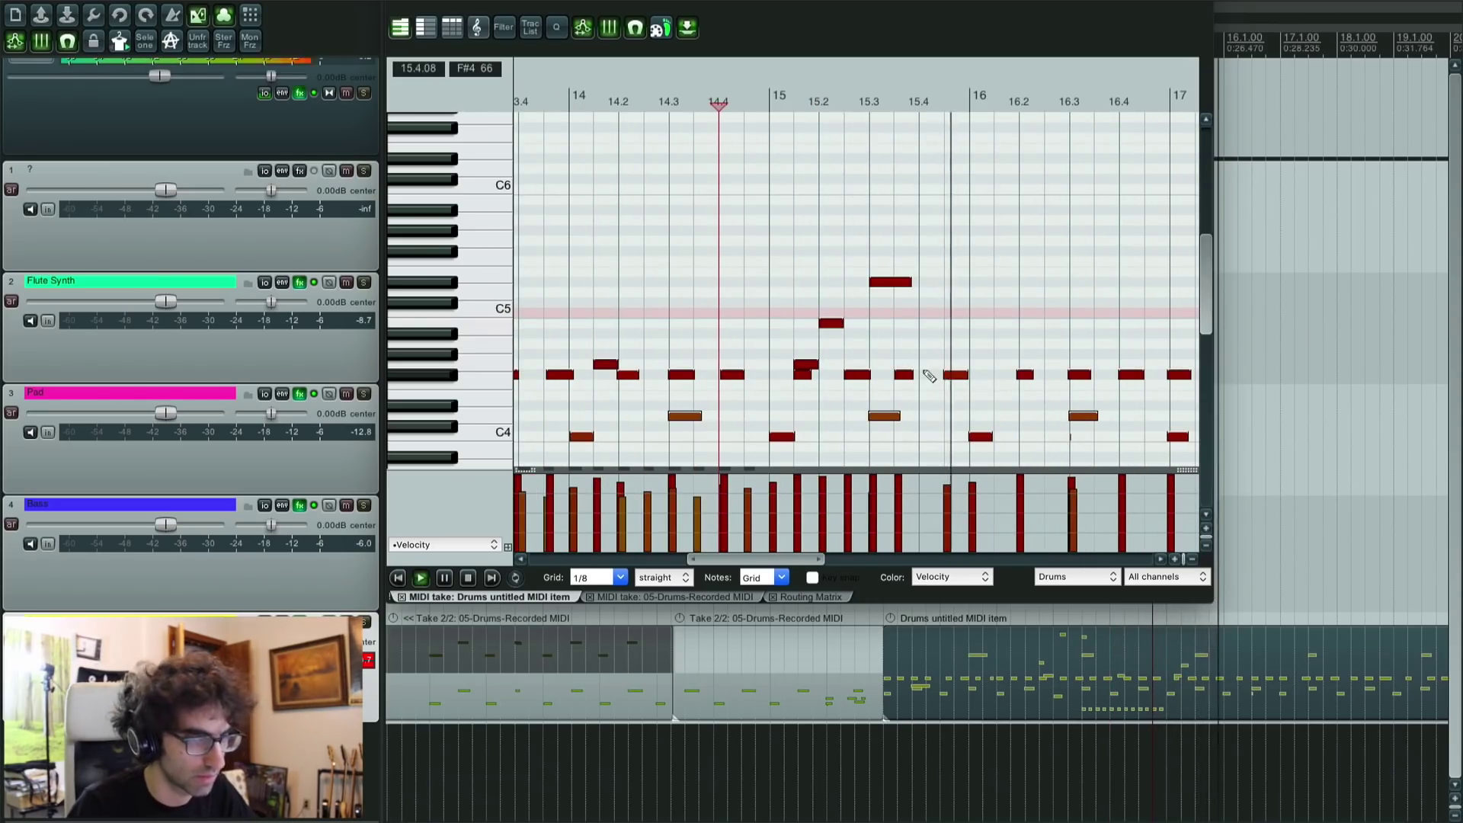
# Step: Audition the drum sounds on two neighbouring piano-roll keys
pyautogui.scroll(-1, 928, 375)
pyautogui.scroll(-2, 929, 375)
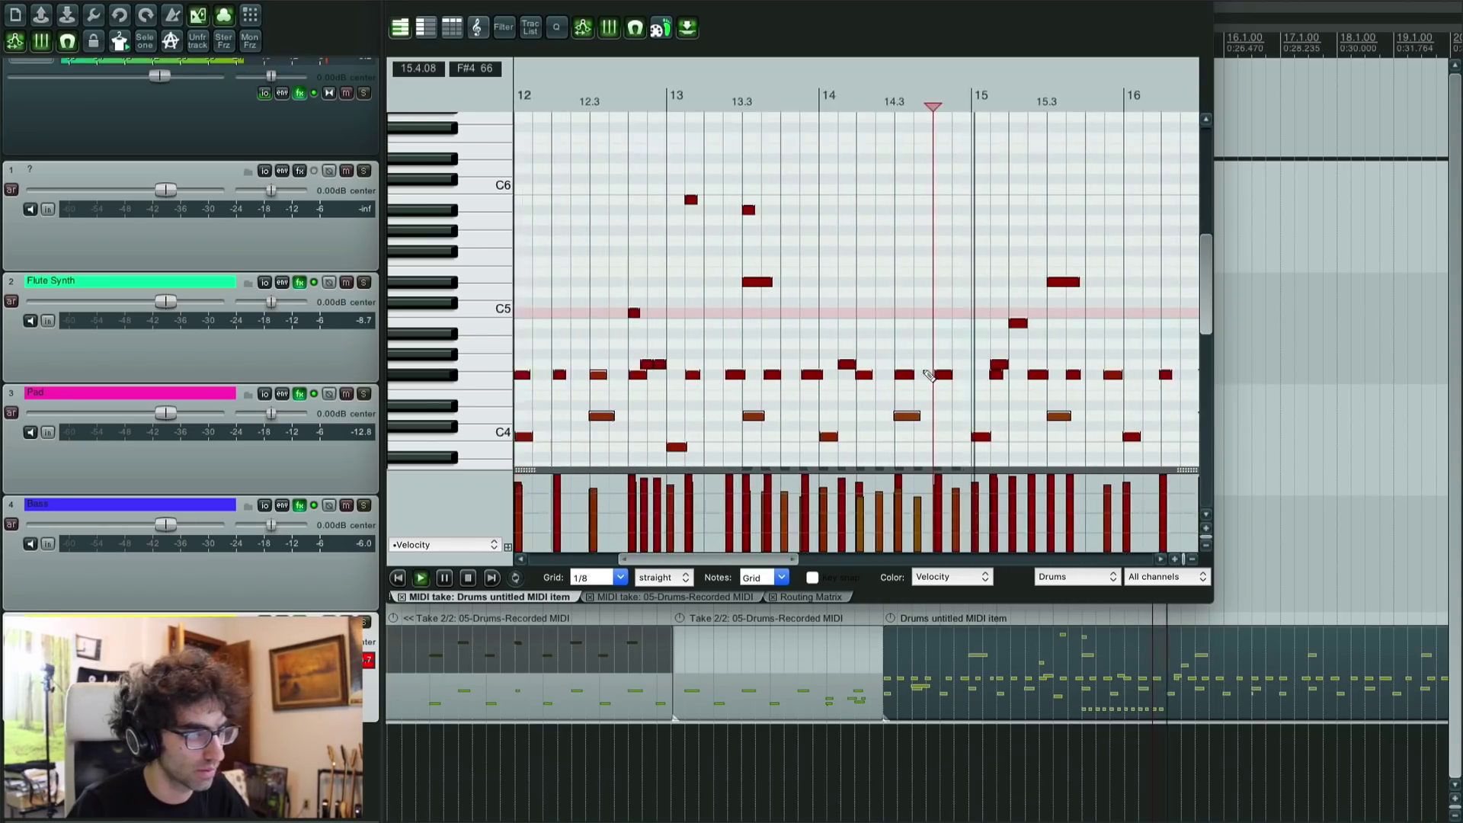
pyautogui.scroll(-1, 928, 375)
pyautogui.hscroll(5, 928, 375)
pyautogui.press('space')
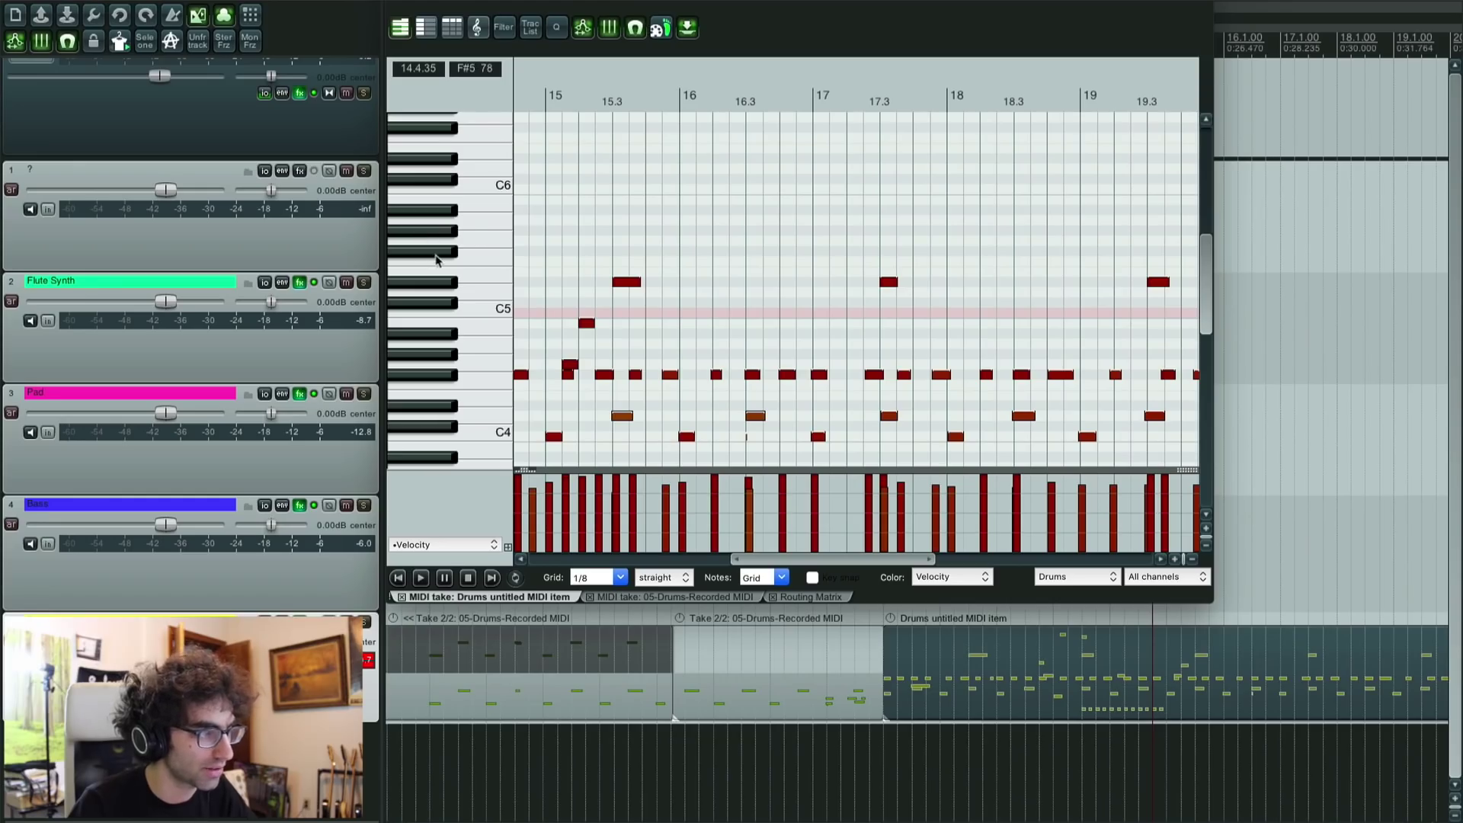
pyautogui.click(442, 254)
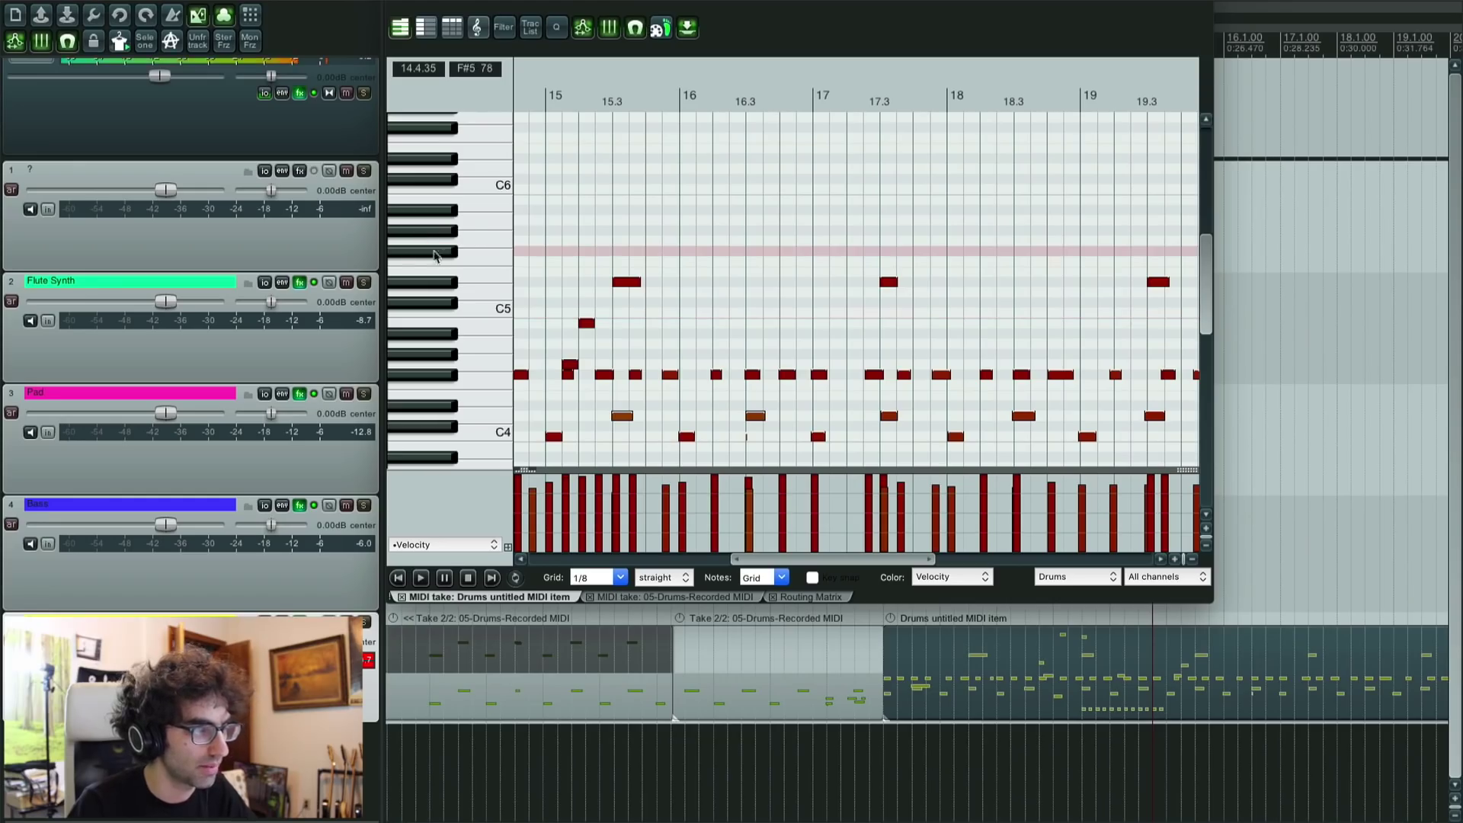
pyautogui.click(489, 260)
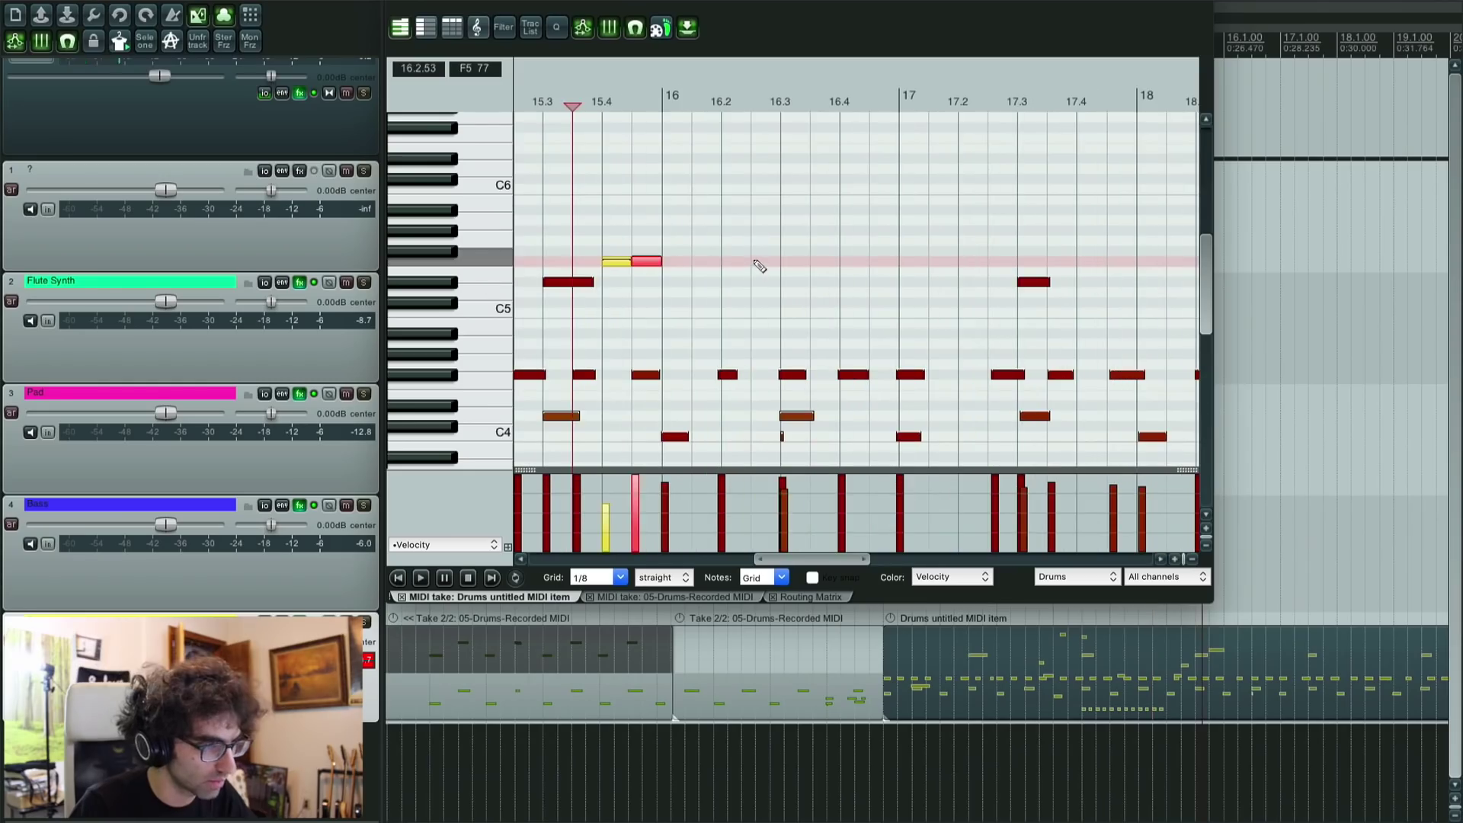
# Step: Paste the copied pair of hits near 16.2 and play them back from 15.3
pyautogui.click(756, 263)
pyautogui.hotkey('ctrl', 'v')
pyautogui.click(536, 180)
pyautogui.press('space')
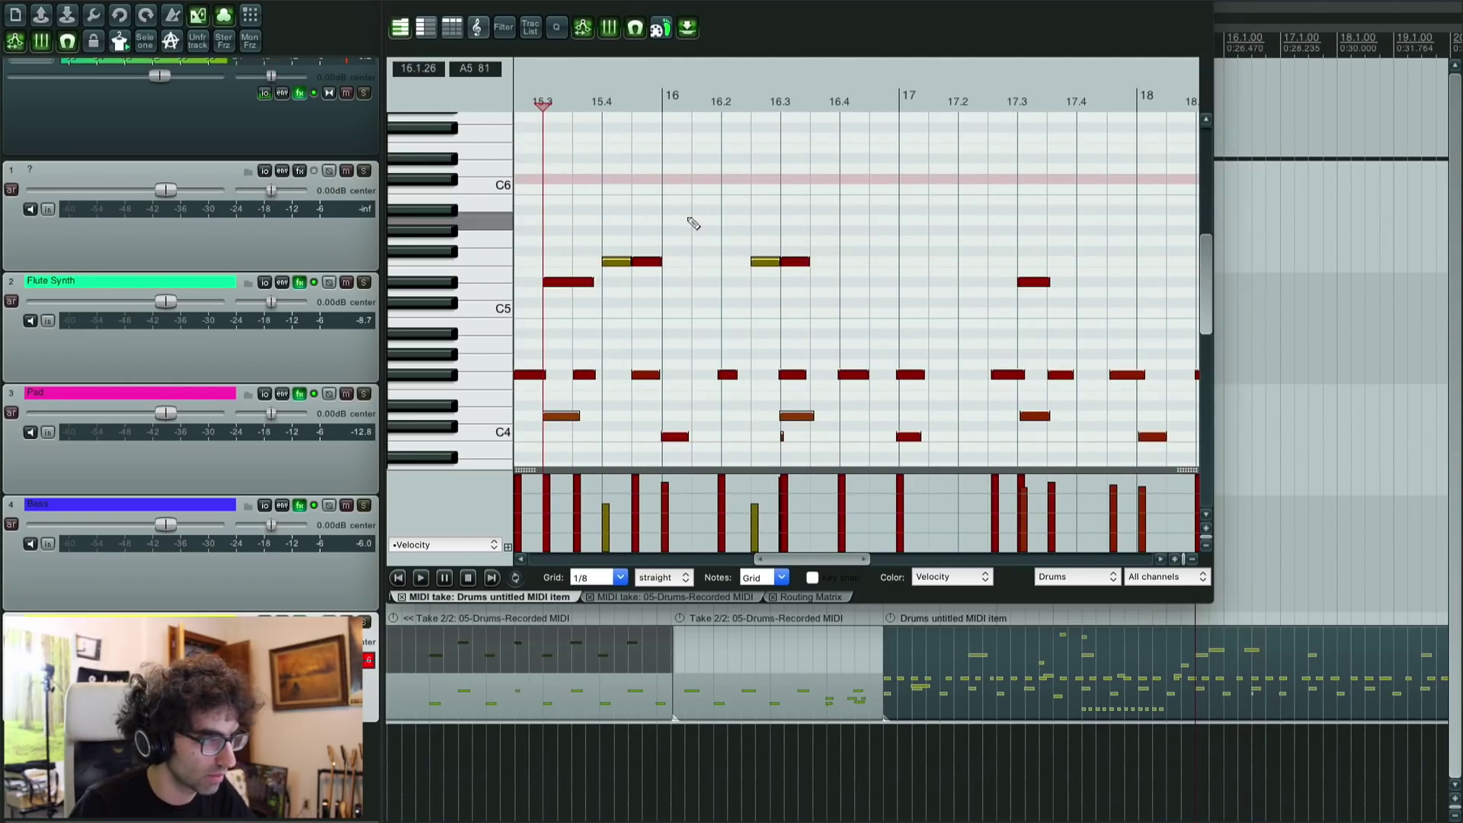
# Step: Draw a new hit at 16.4 and a higher hit on bar 17
pyautogui.click(785, 179)
pyautogui.click(845, 168)
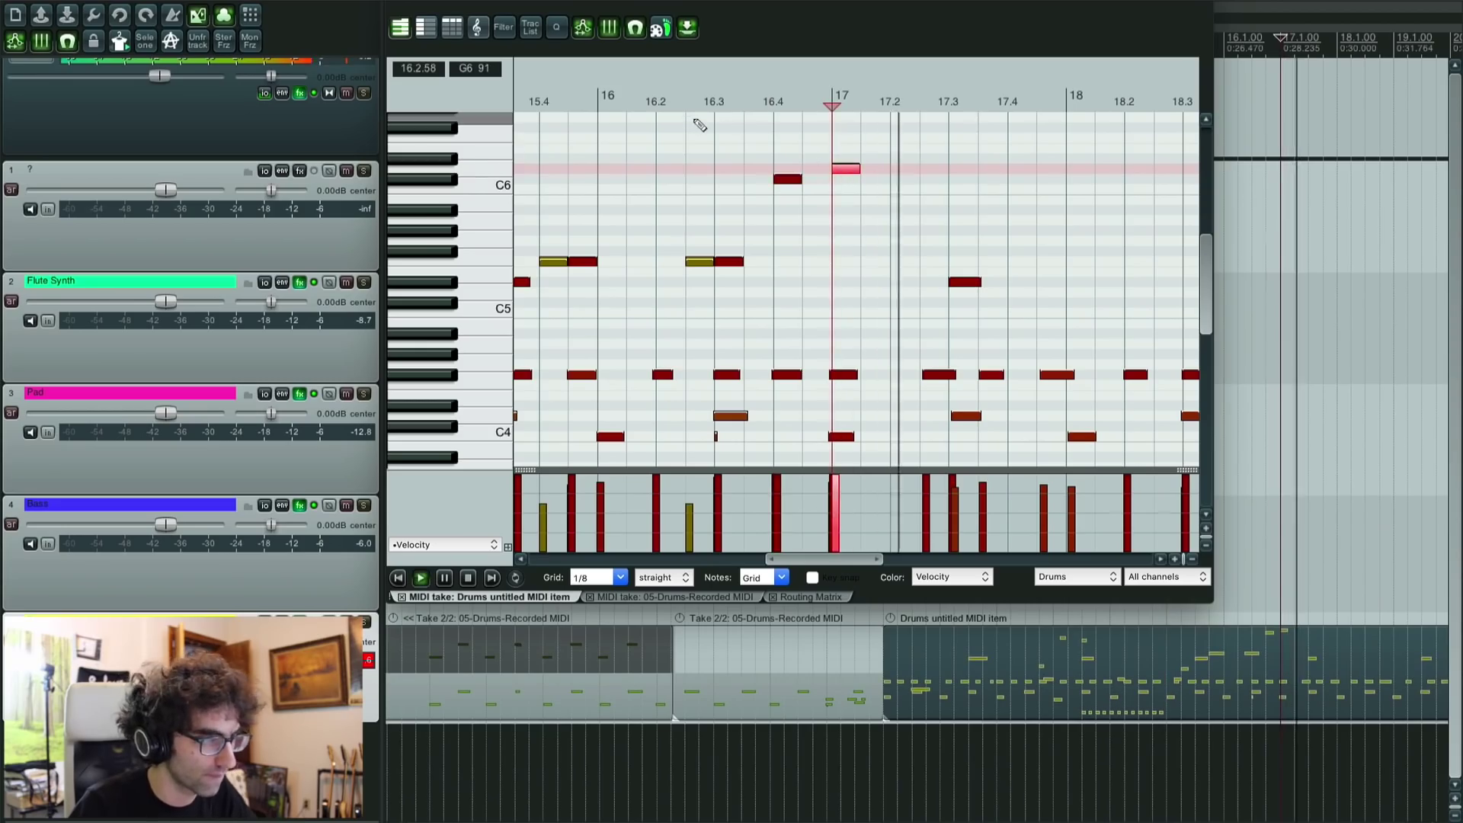
pyautogui.scroll(-3, 802, 191)
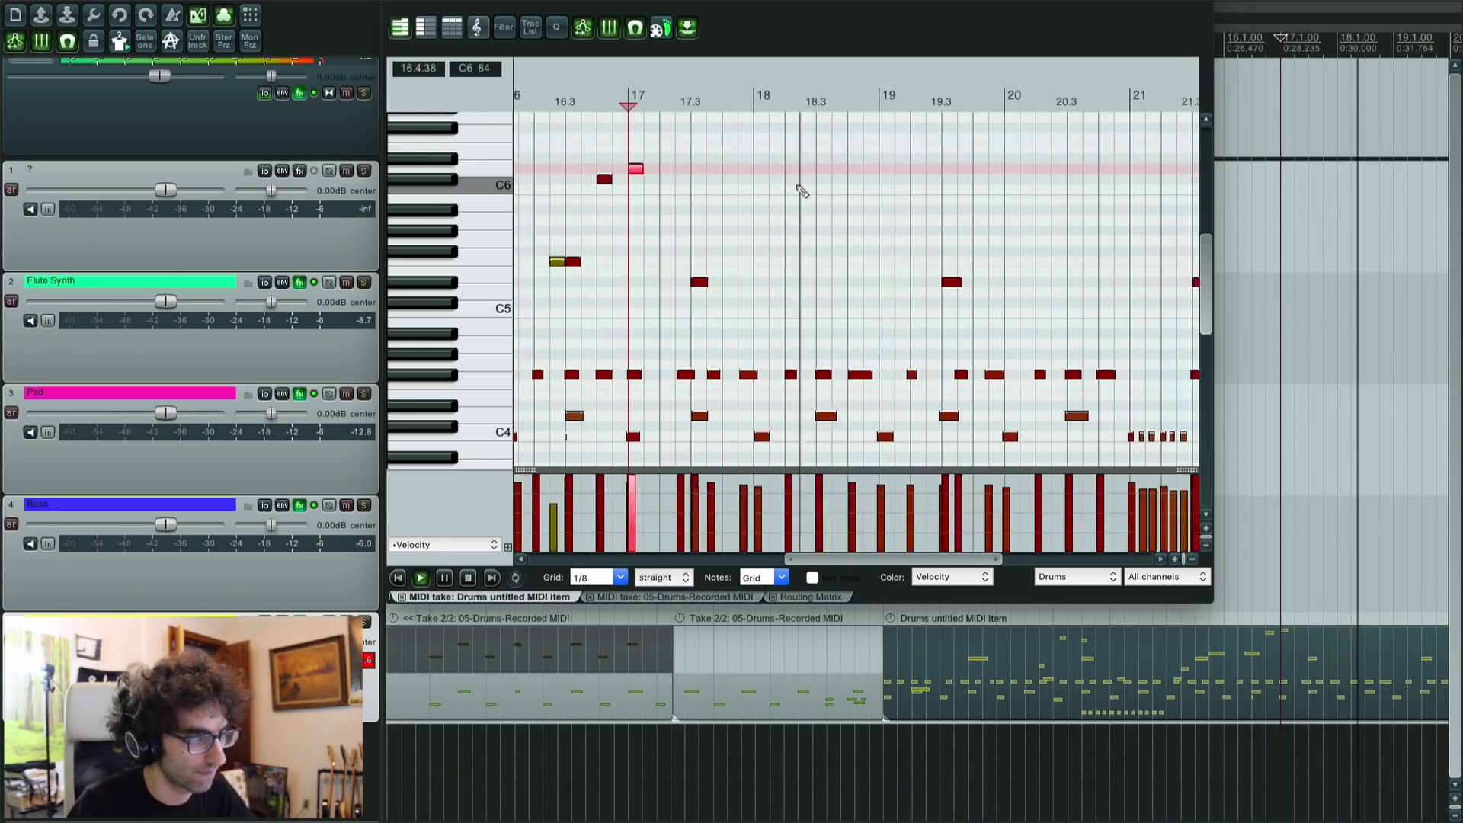
pyautogui.scroll(-5, 462, 336)
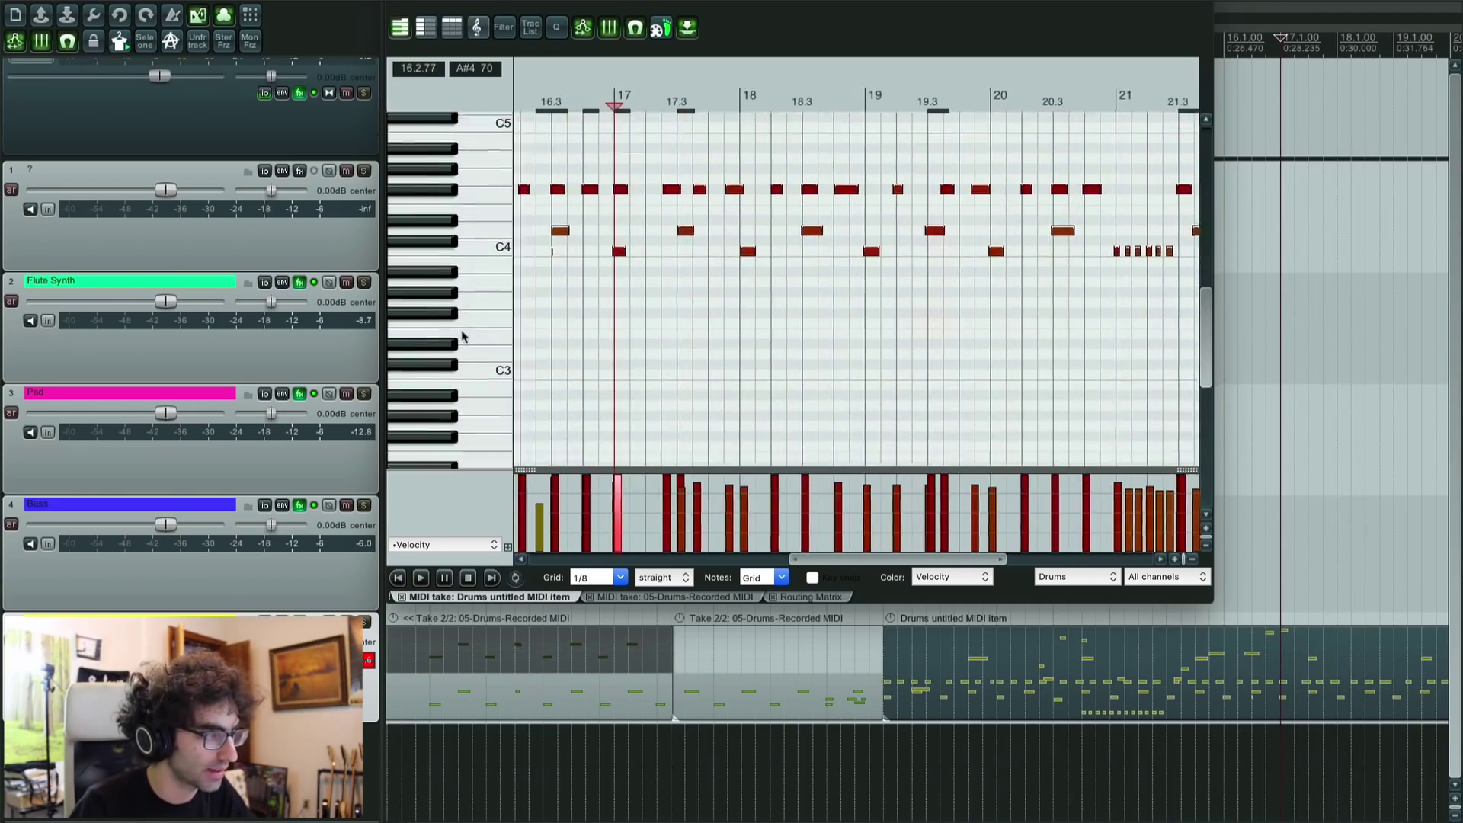
pyautogui.scroll(-1, 461, 337)
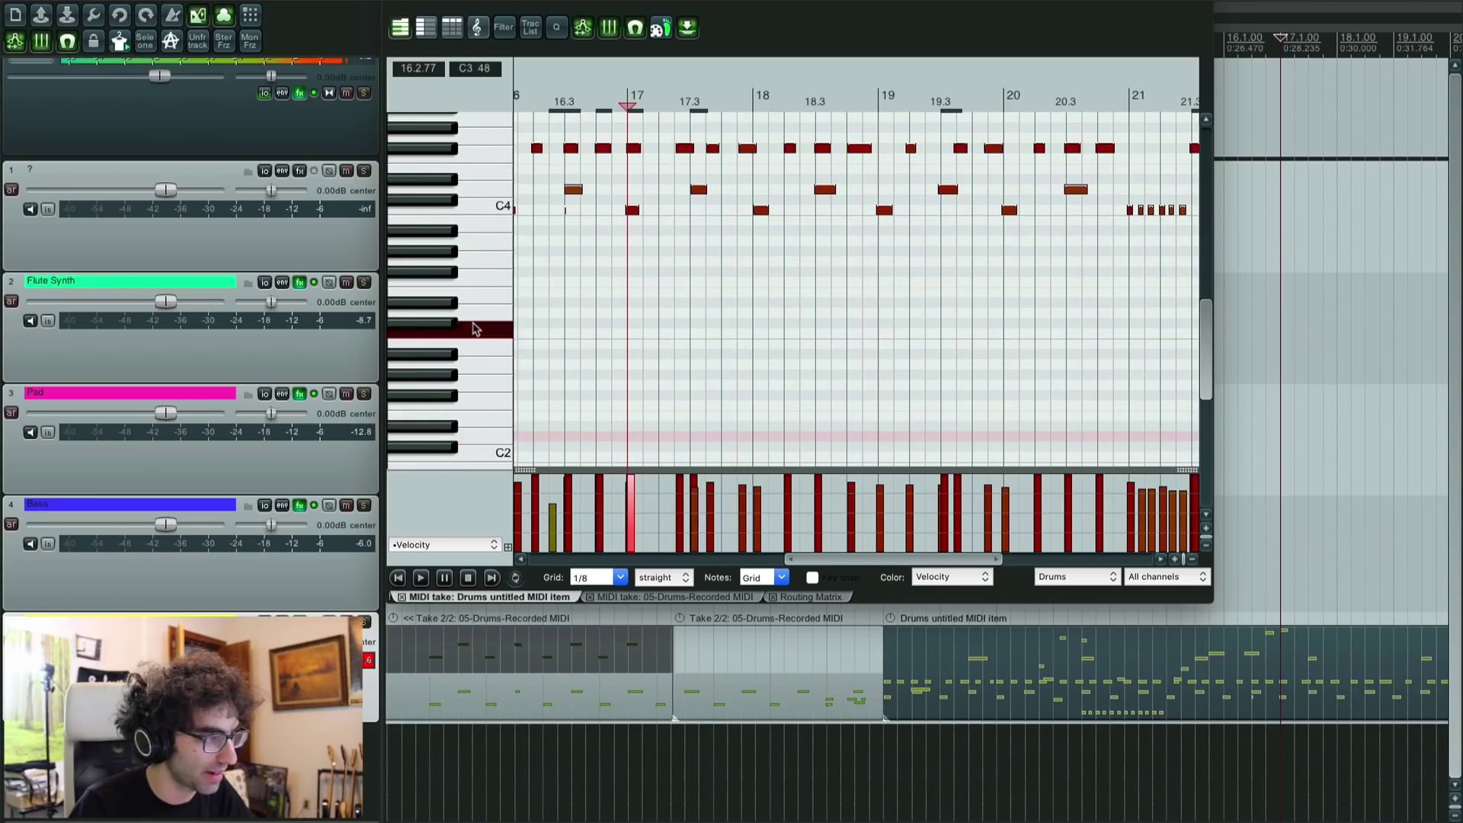
pyautogui.scroll(-2, 472, 329)
pyautogui.scroll(4, 727, 103)
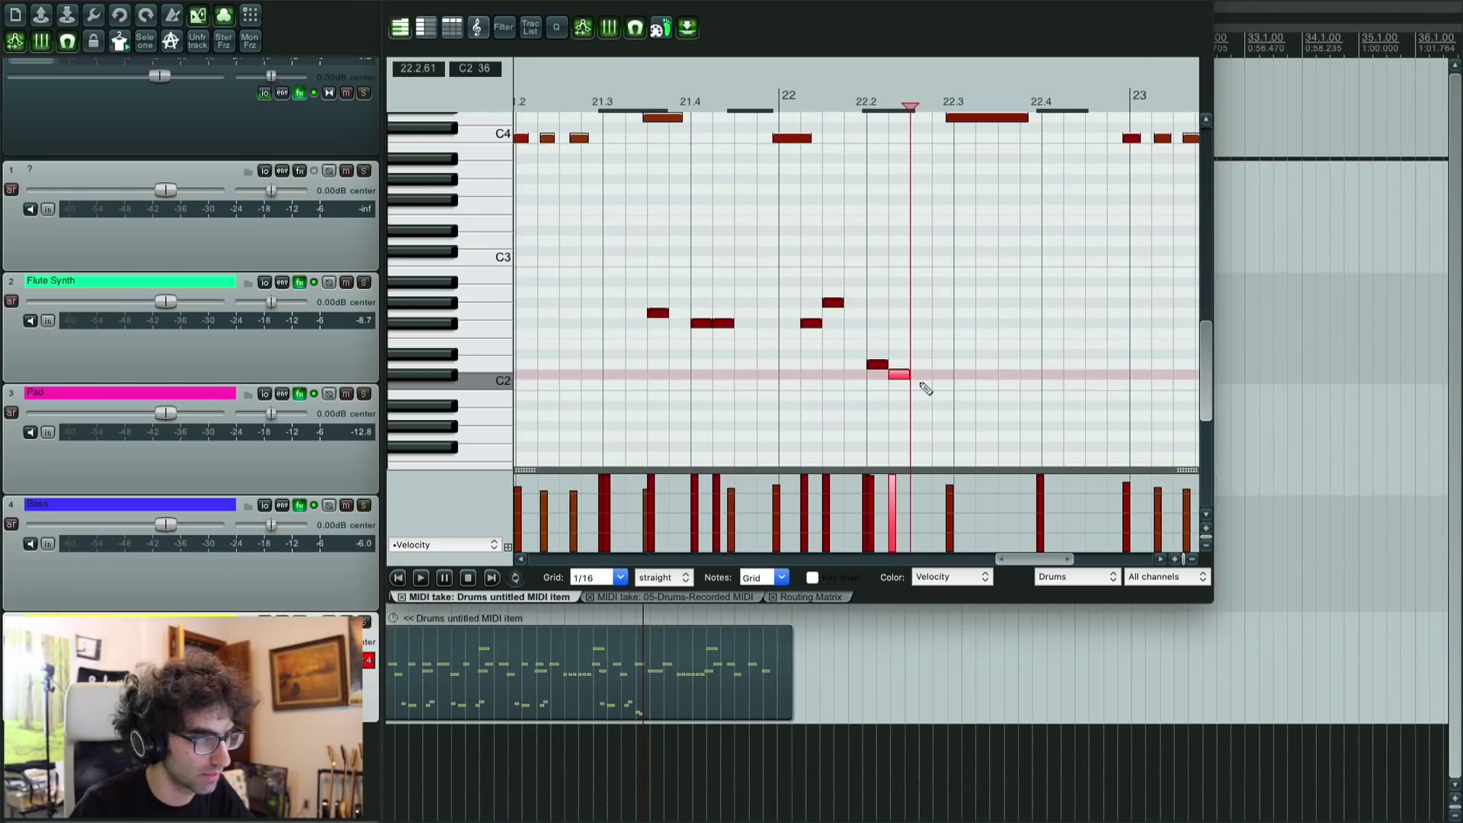
# Step: Add two tom notes near bar 22 and play back from bar 21 beat 4
pyautogui.click(921, 386)
pyautogui.click(846, 347)
pyautogui.press('space')
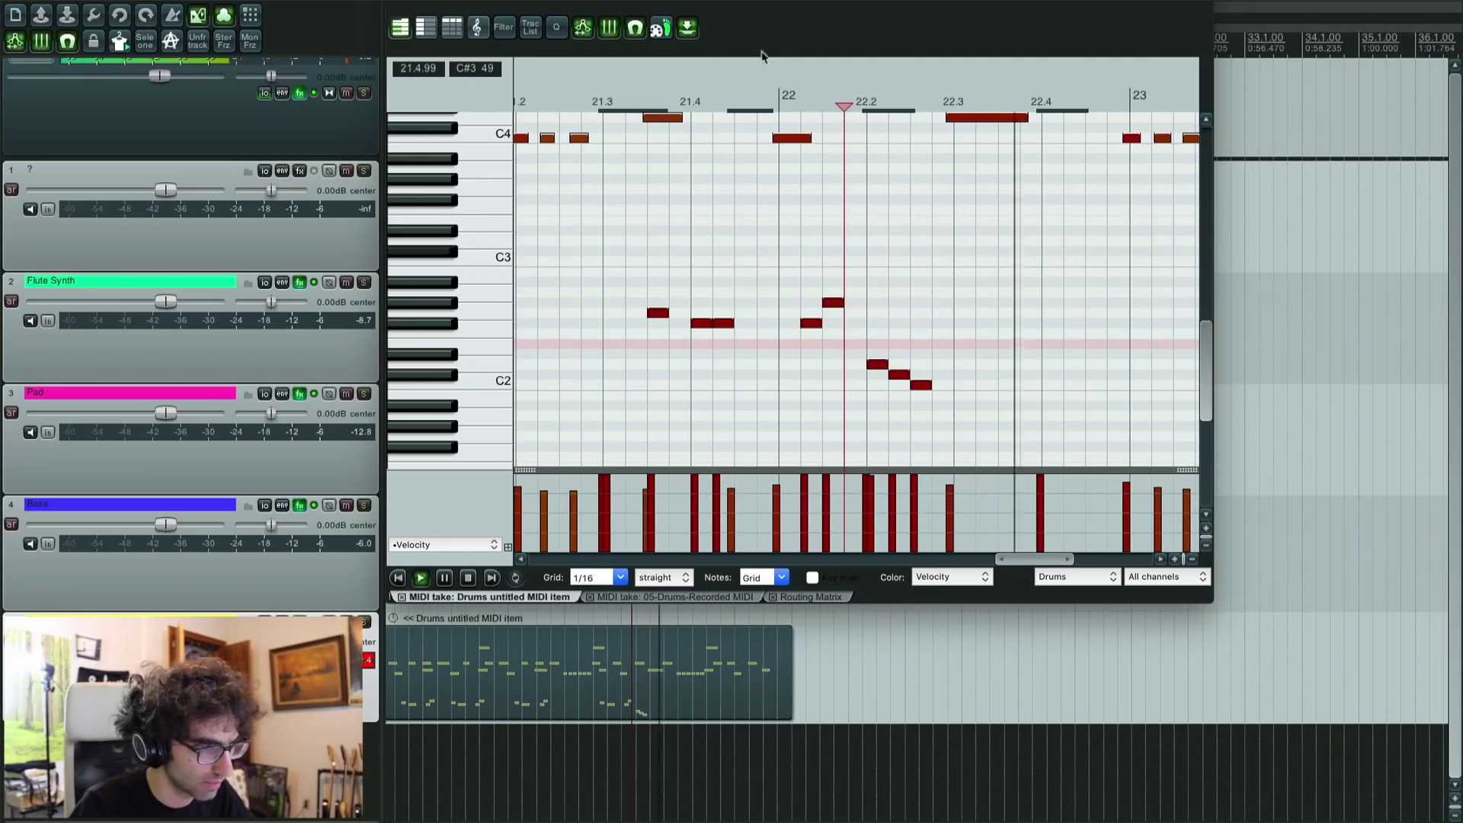
pyautogui.click(696, 68)
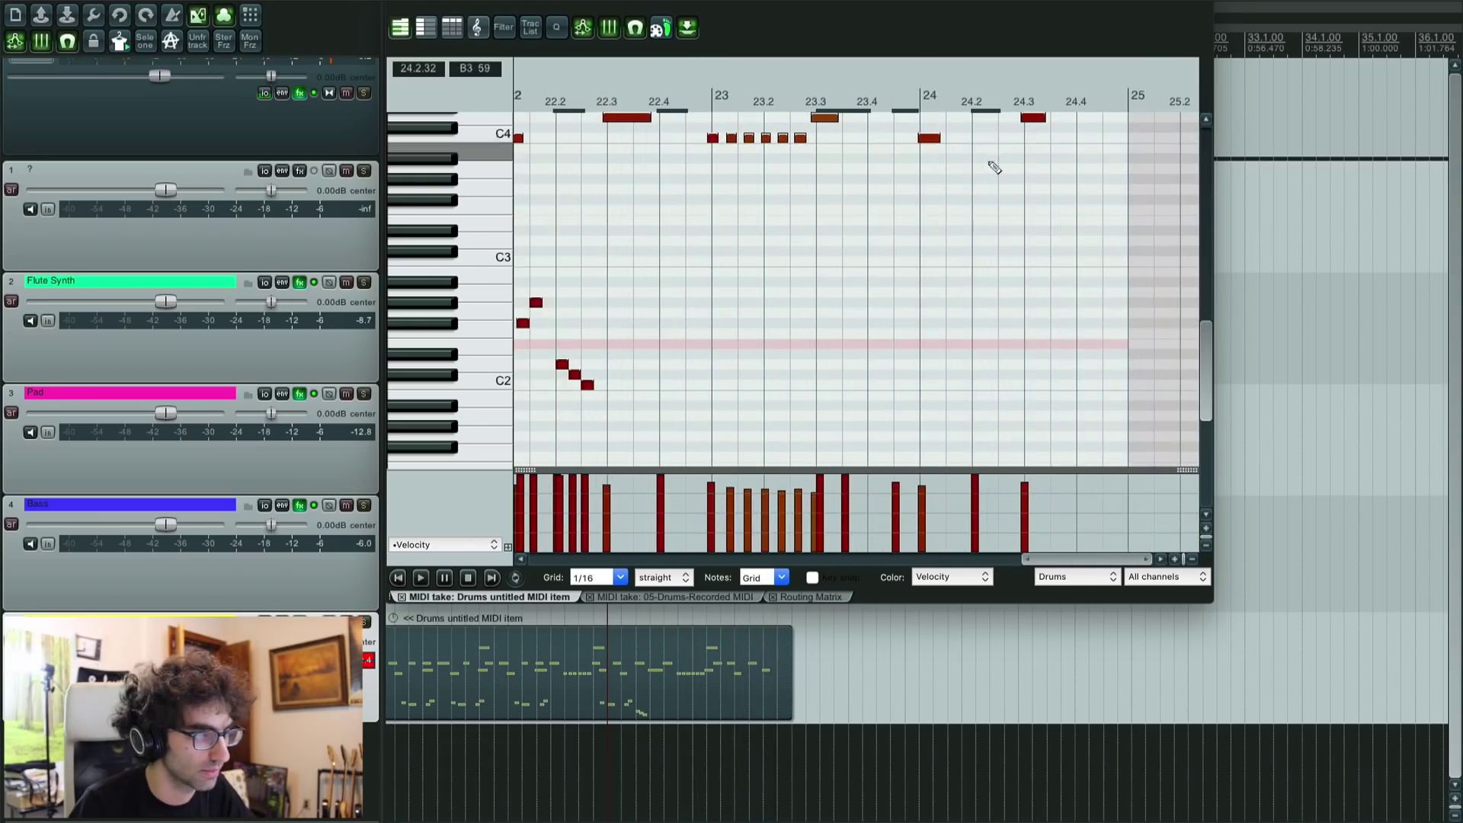
# Step: With a triplet grid, draw a descending tom run at 23.2 ending on C2
pyautogui.click(682, 272)
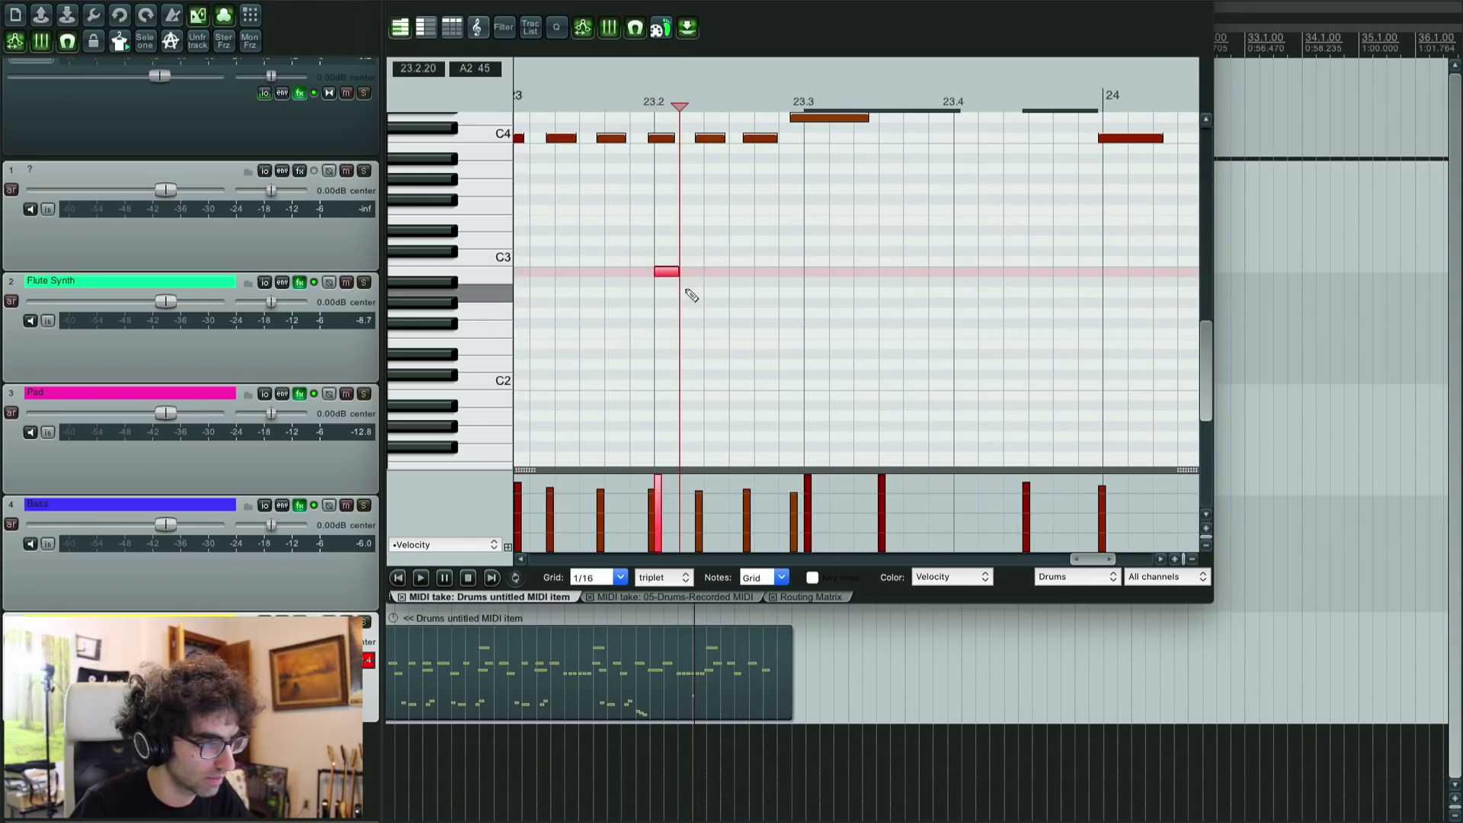
pyautogui.click(691, 293)
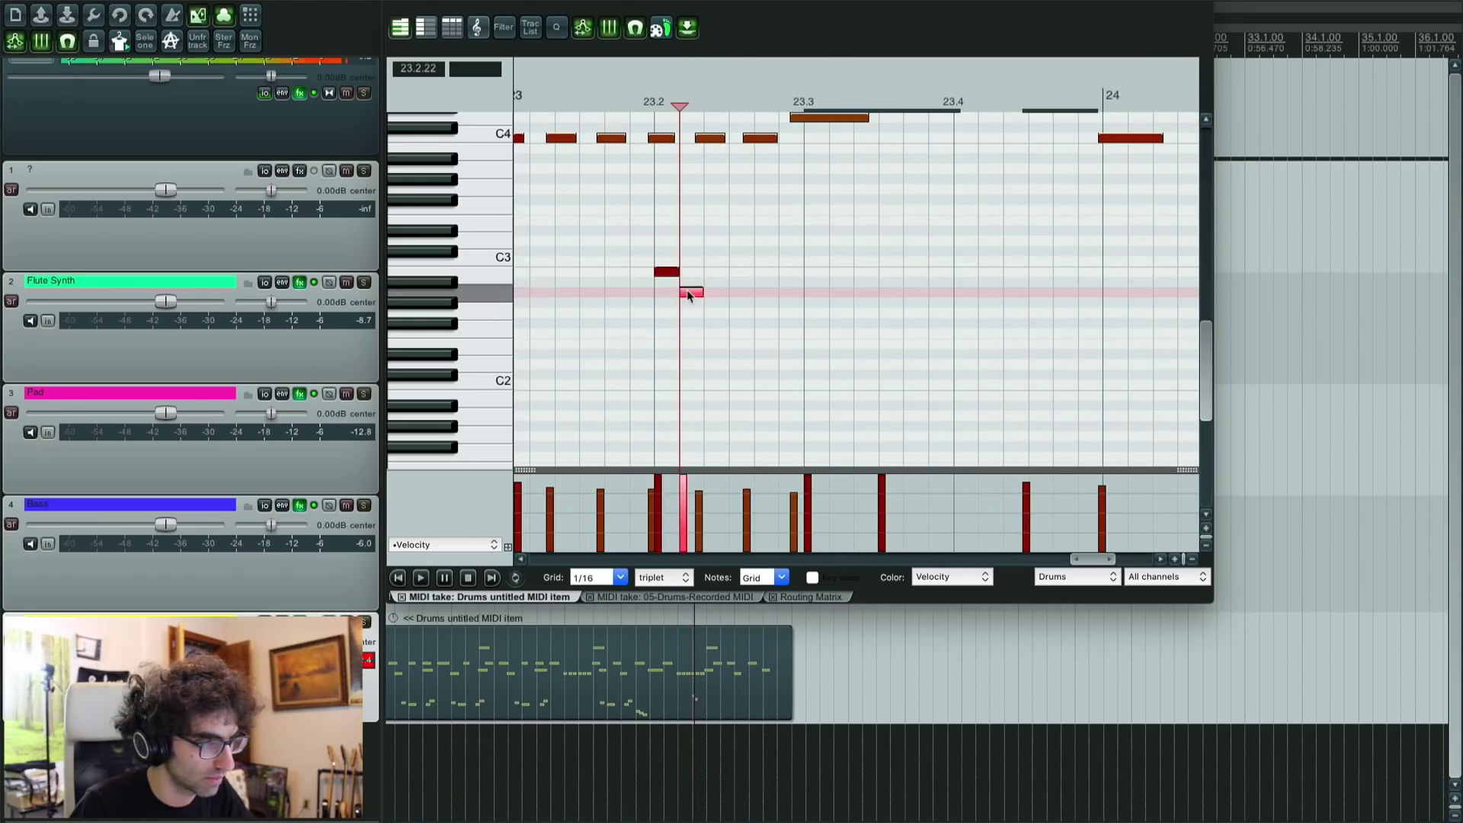
pyautogui.click(718, 313)
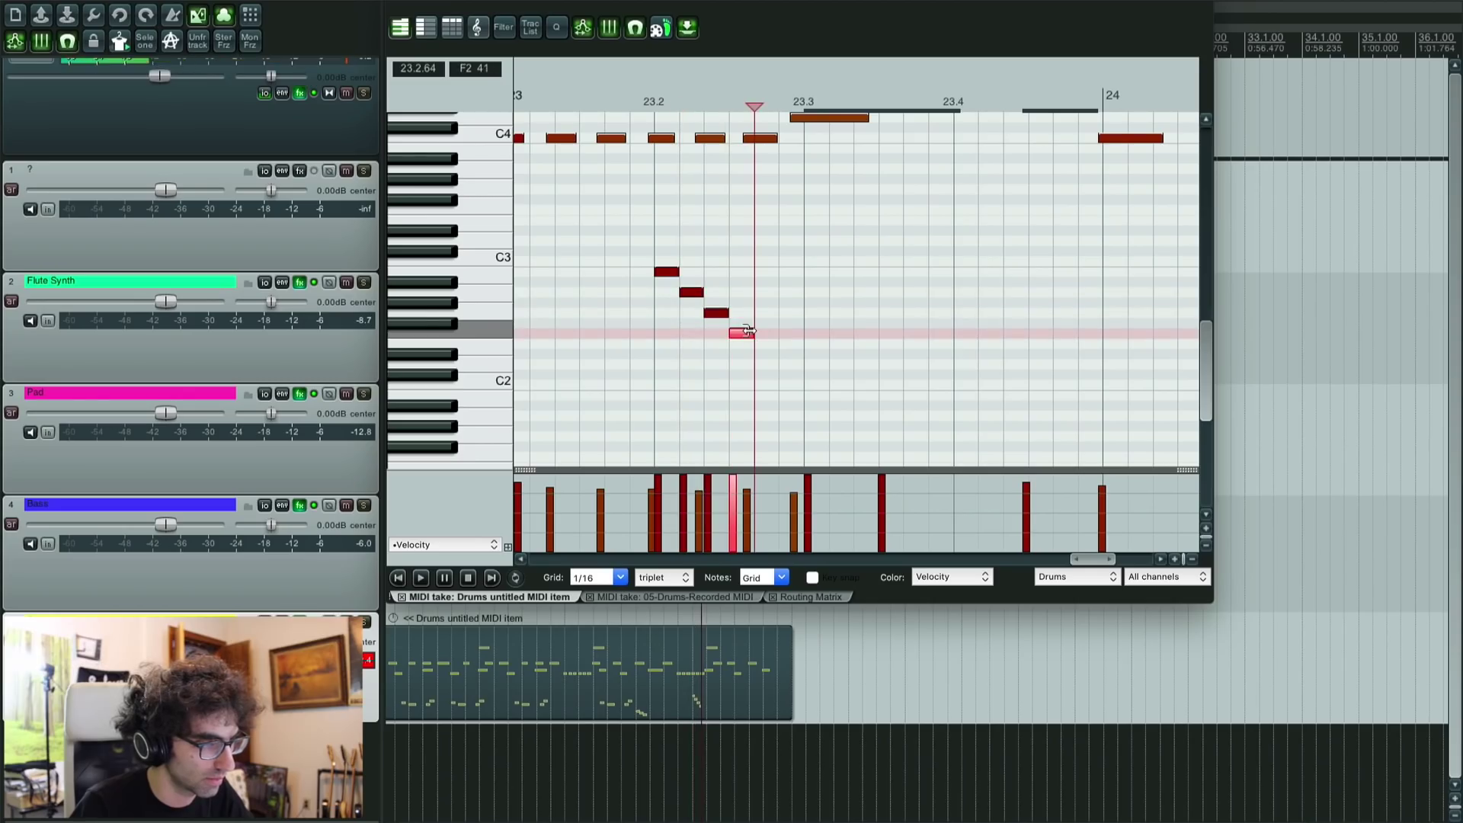
pyautogui.click(741, 333)
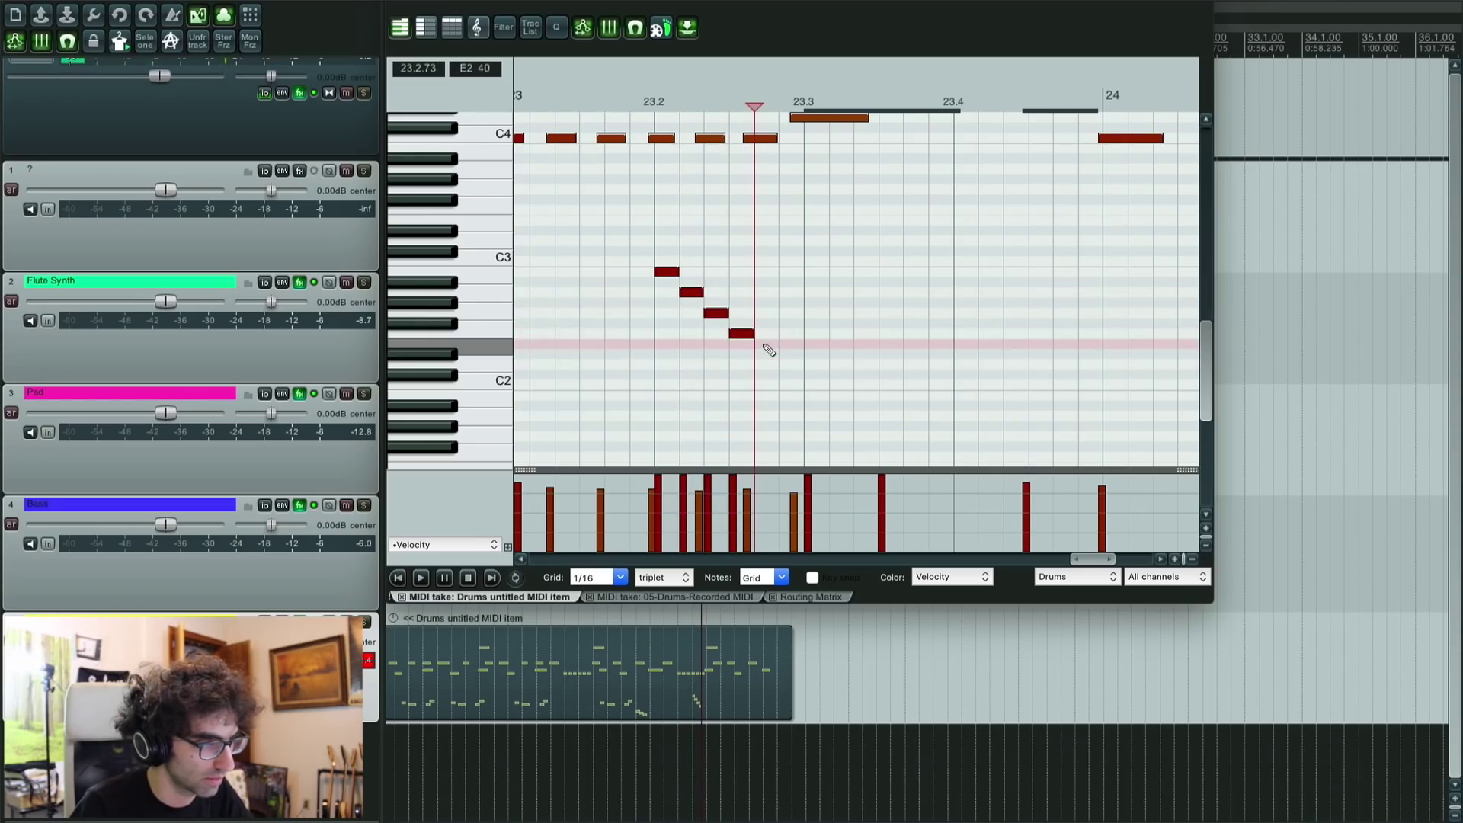
pyautogui.click(767, 364)
pyautogui.moveTo(766, 367)
pyautogui.mouseDown()
pyautogui.moveTo(767, 402)
pyautogui.moveTo(766, 385)
pyautogui.mouseUp()
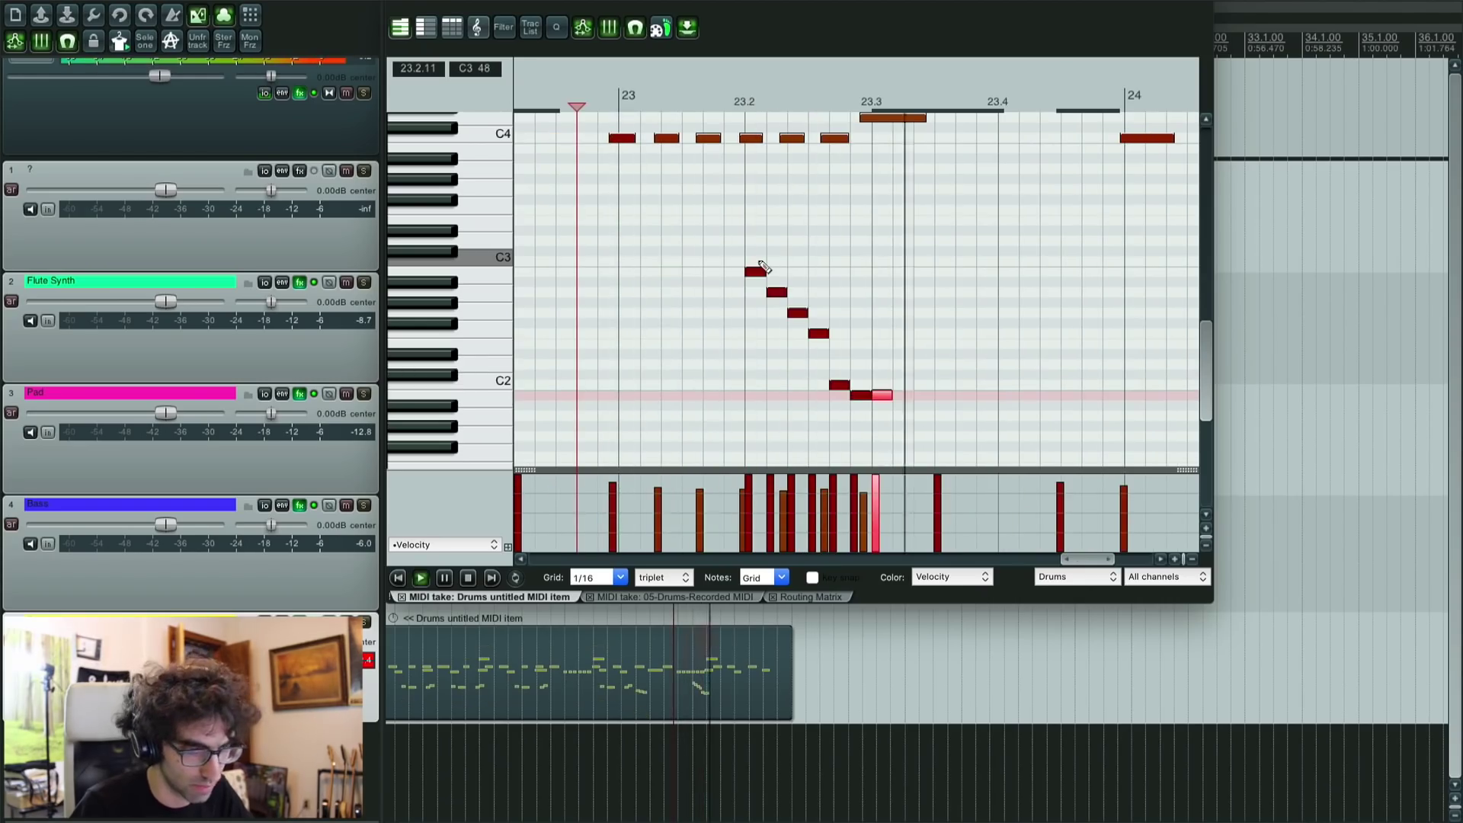
# Step: Stop playback and close the MIDI editor
pyautogui.scroll(-5, 764, 267)
pyautogui.hscroll(3, 765, 266)
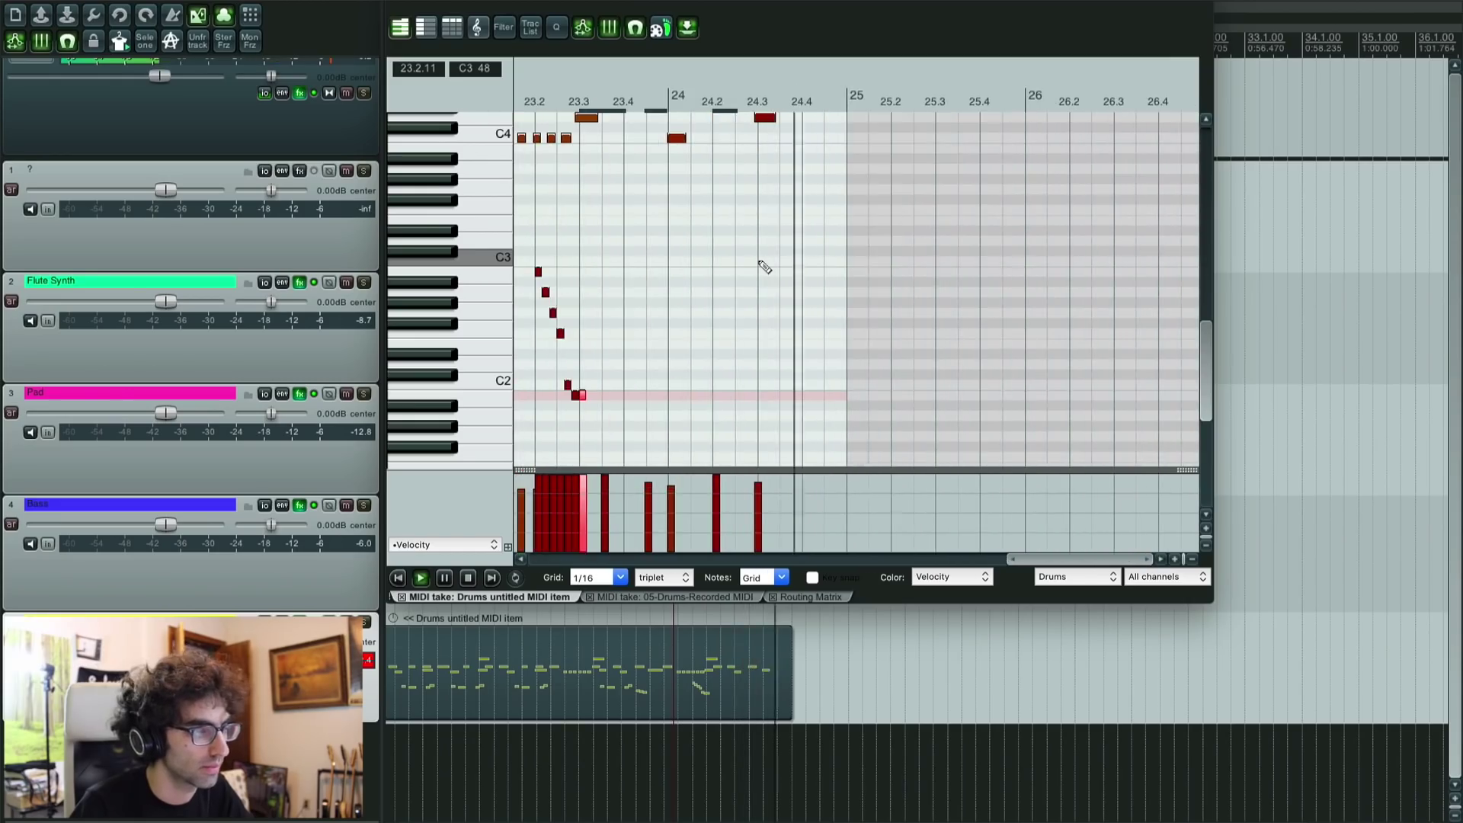
pyautogui.press('space')
pyautogui.press('Escape')
pyautogui.scroll(-4, 780, 487)
pyautogui.scroll(2, 705, 589)
pyautogui.scroll(2, 705, 589)
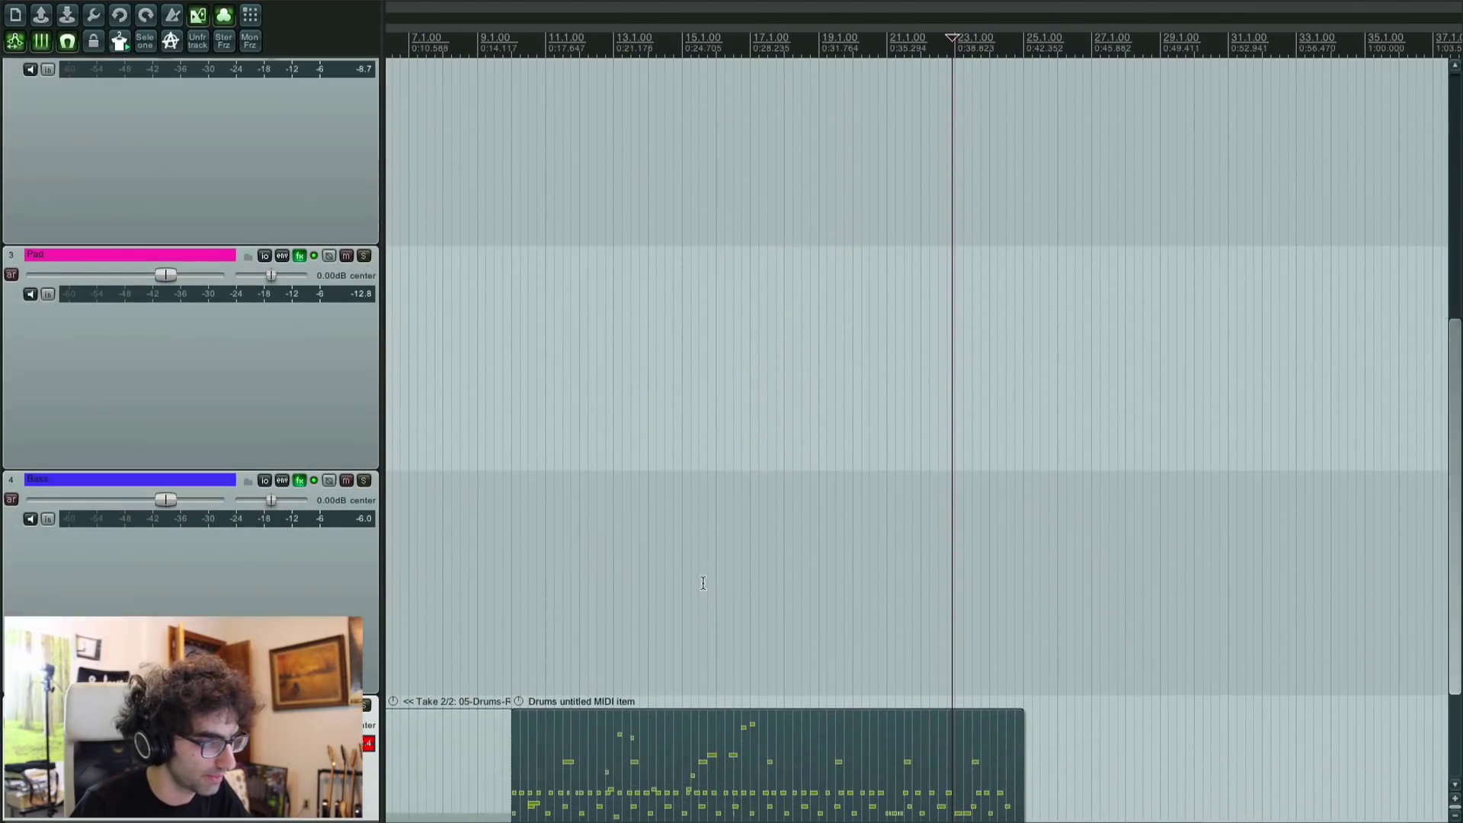
pyautogui.scroll(-3, 704, 583)
pyautogui.scroll(2, 705, 599)
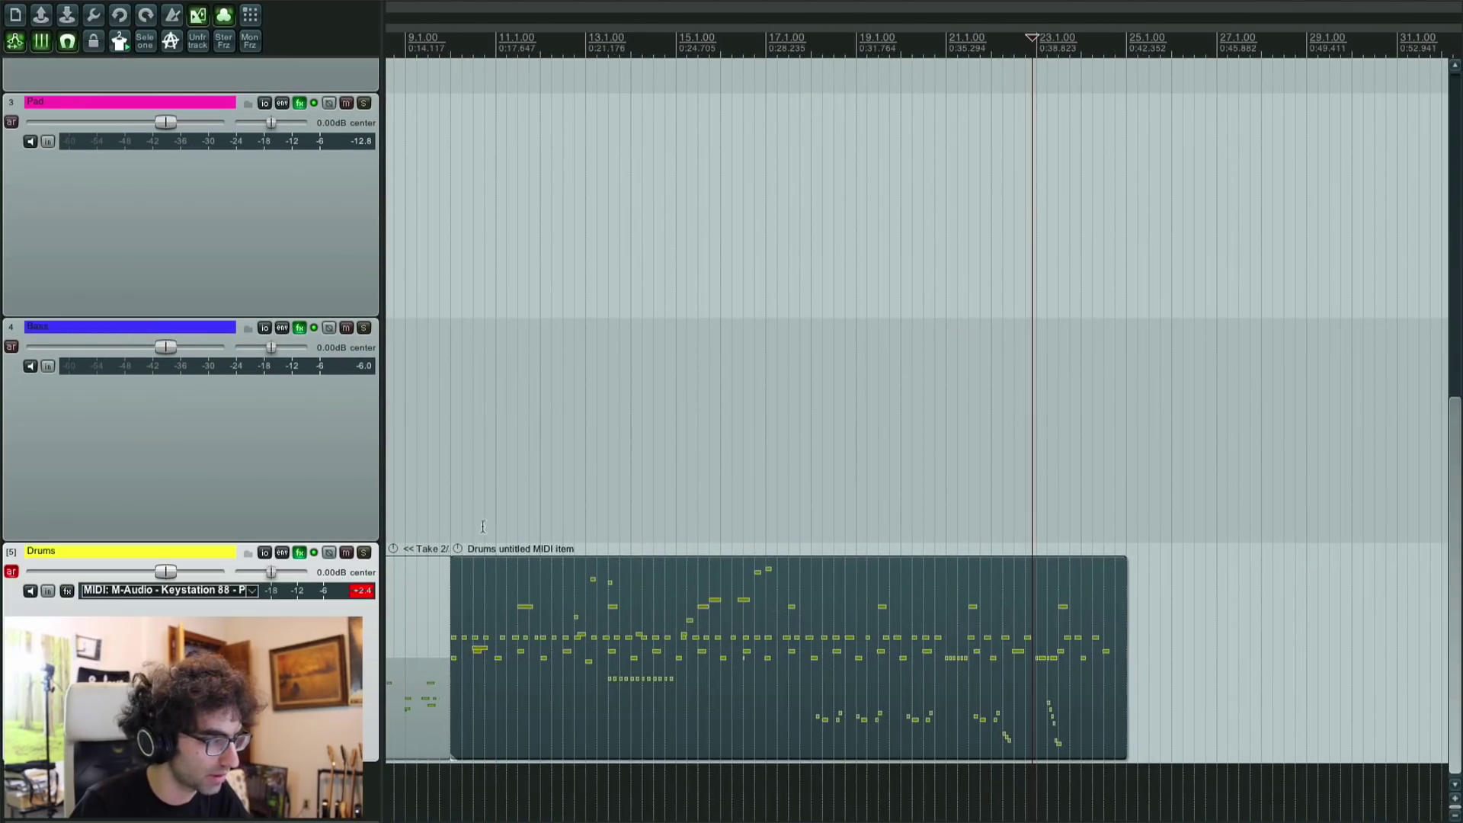
pyautogui.click(442, 516)
pyautogui.press('space')
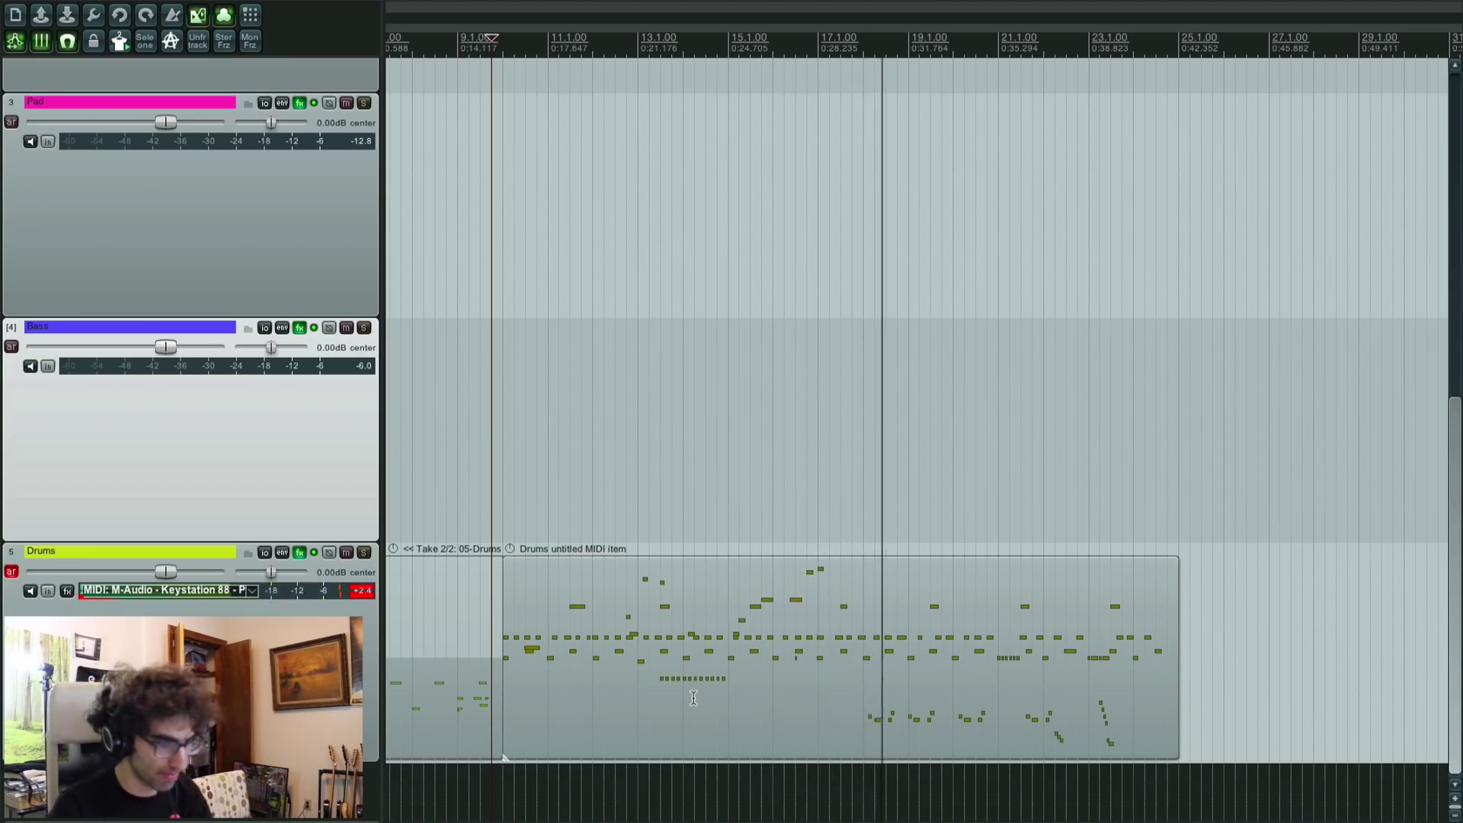
pyautogui.scroll(3, 889, 725)
pyautogui.scroll(-2, 960, 704)
pyautogui.scroll(-2, 960, 704)
pyautogui.scroll(2, 960, 704)
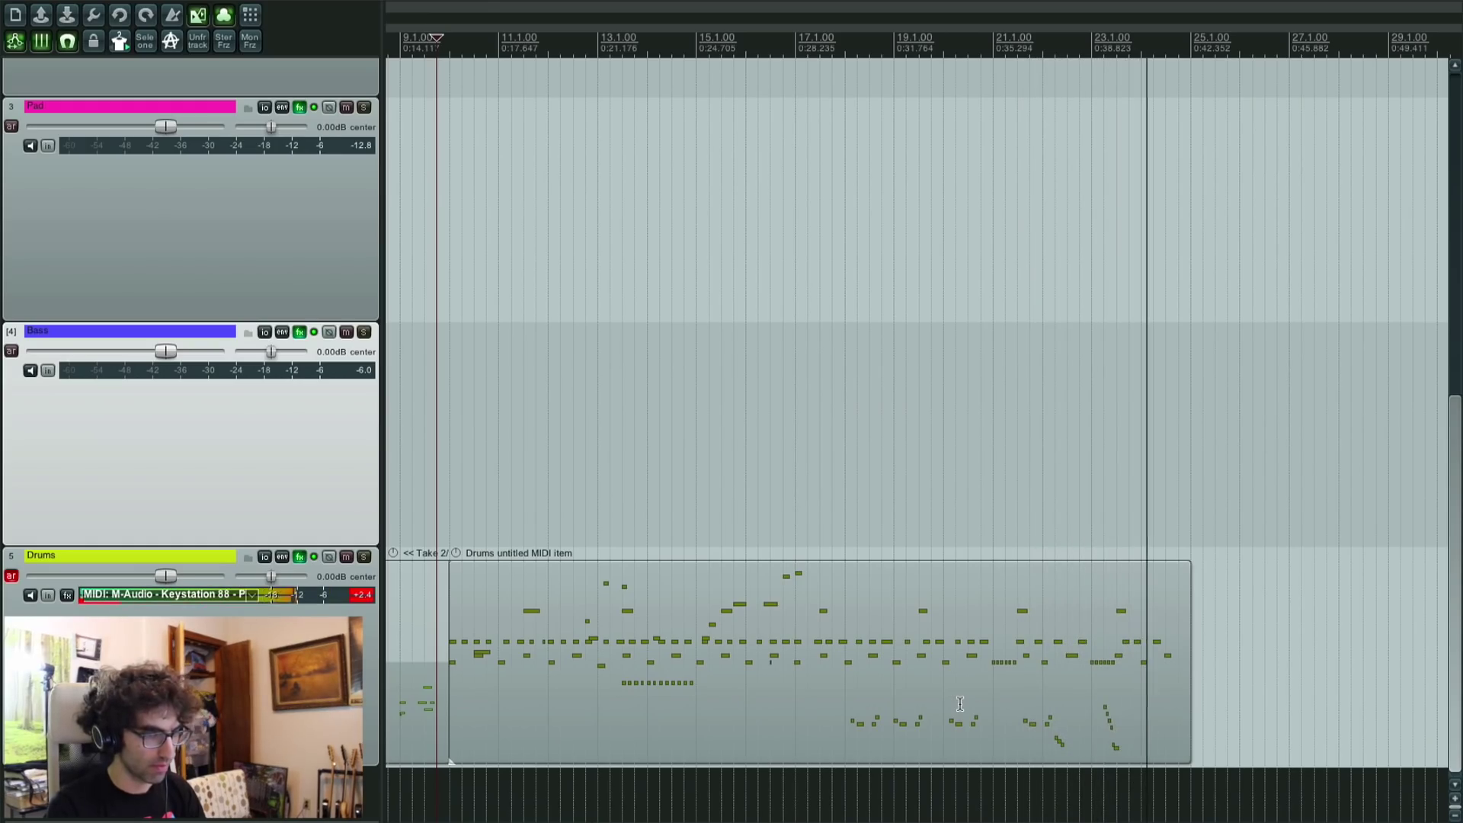
pyautogui.press('space')
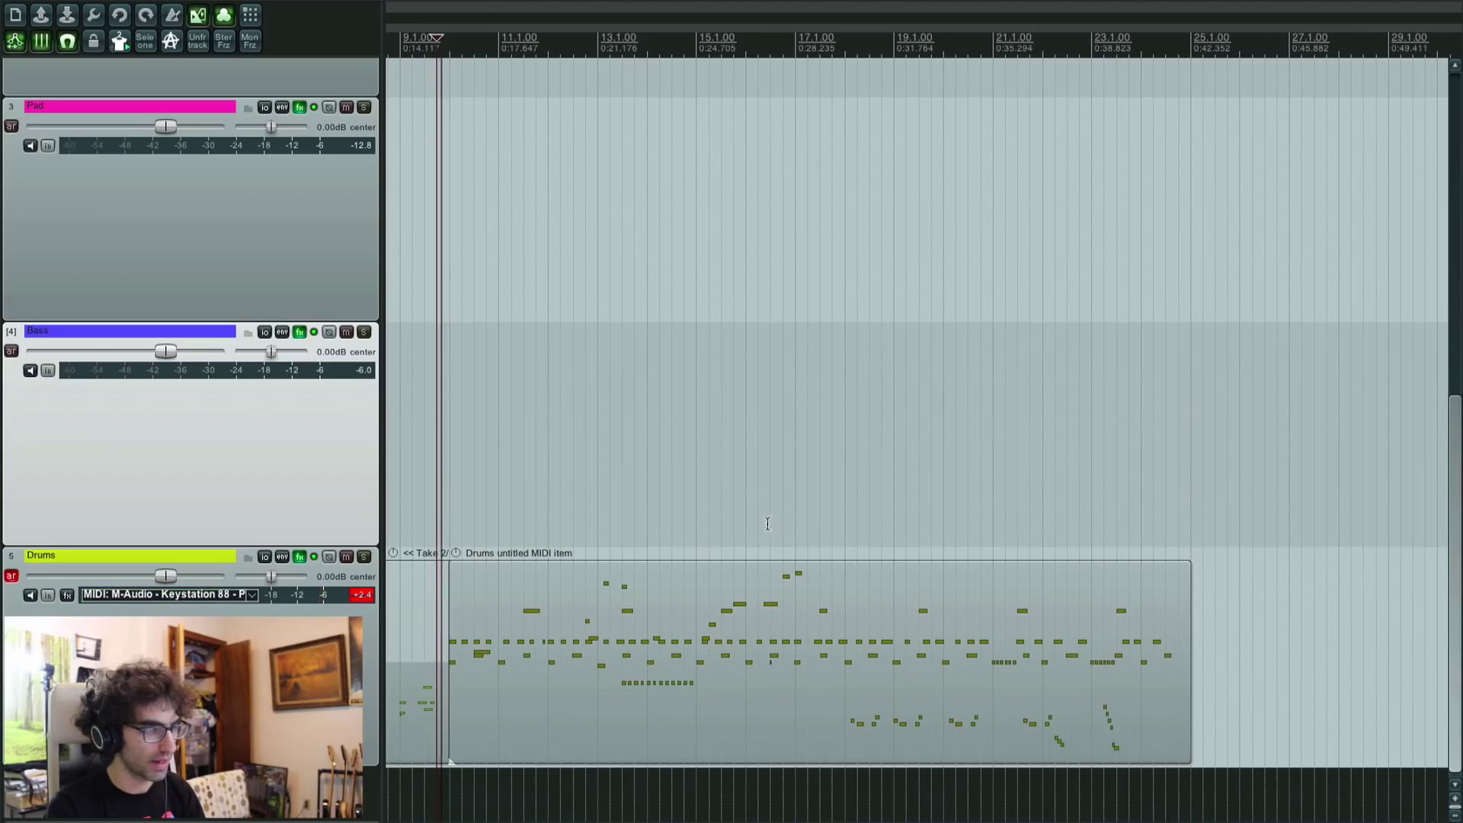
pyautogui.press('space')
pyautogui.click(647, 521)
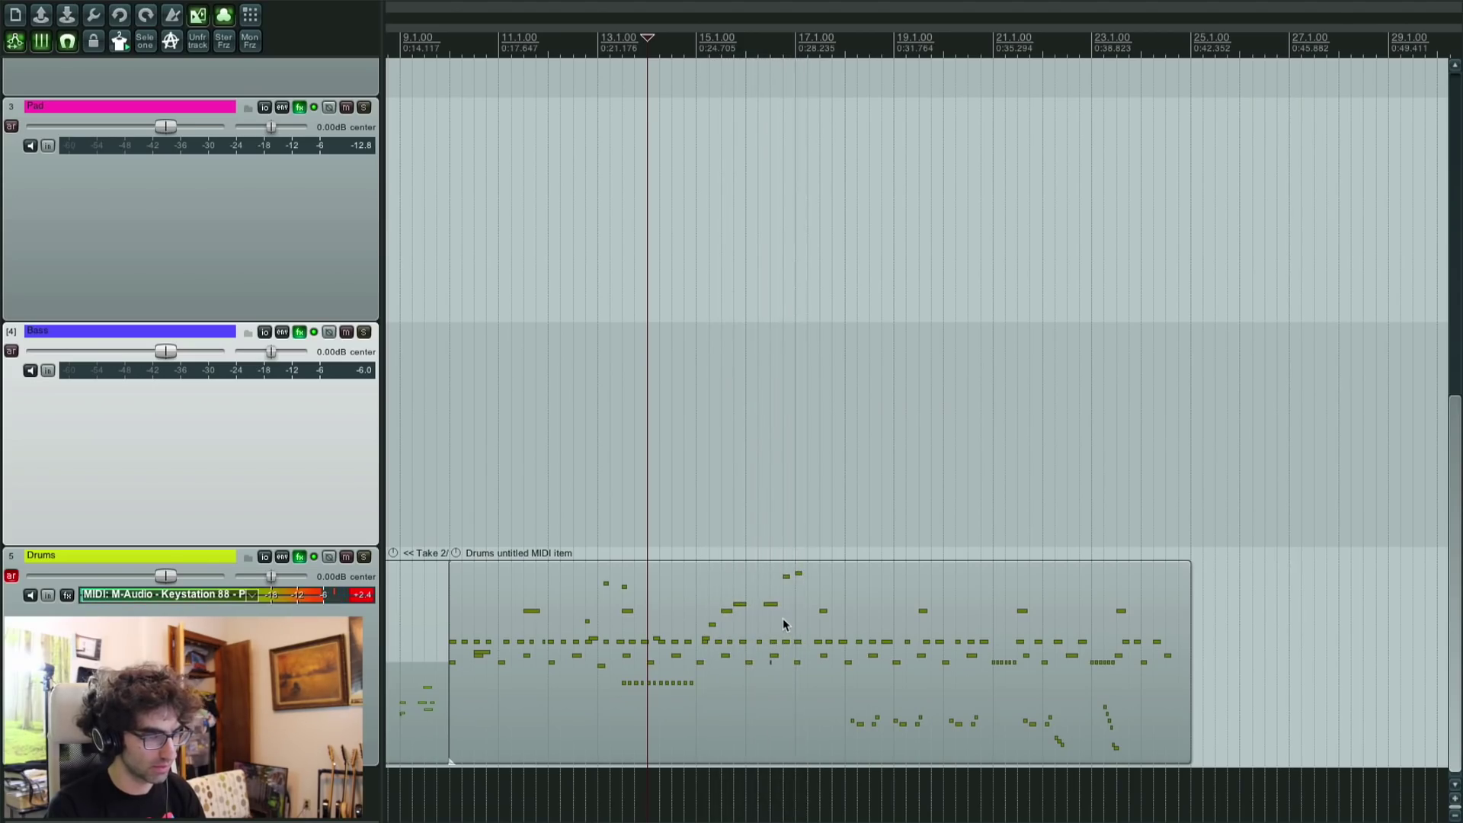
pyautogui.press('space')
pyautogui.scroll(5, 784, 619)
# Step: Reopen the Drums MIDI item in the MIDI editor
pyautogui.doubleClick(781, 598)
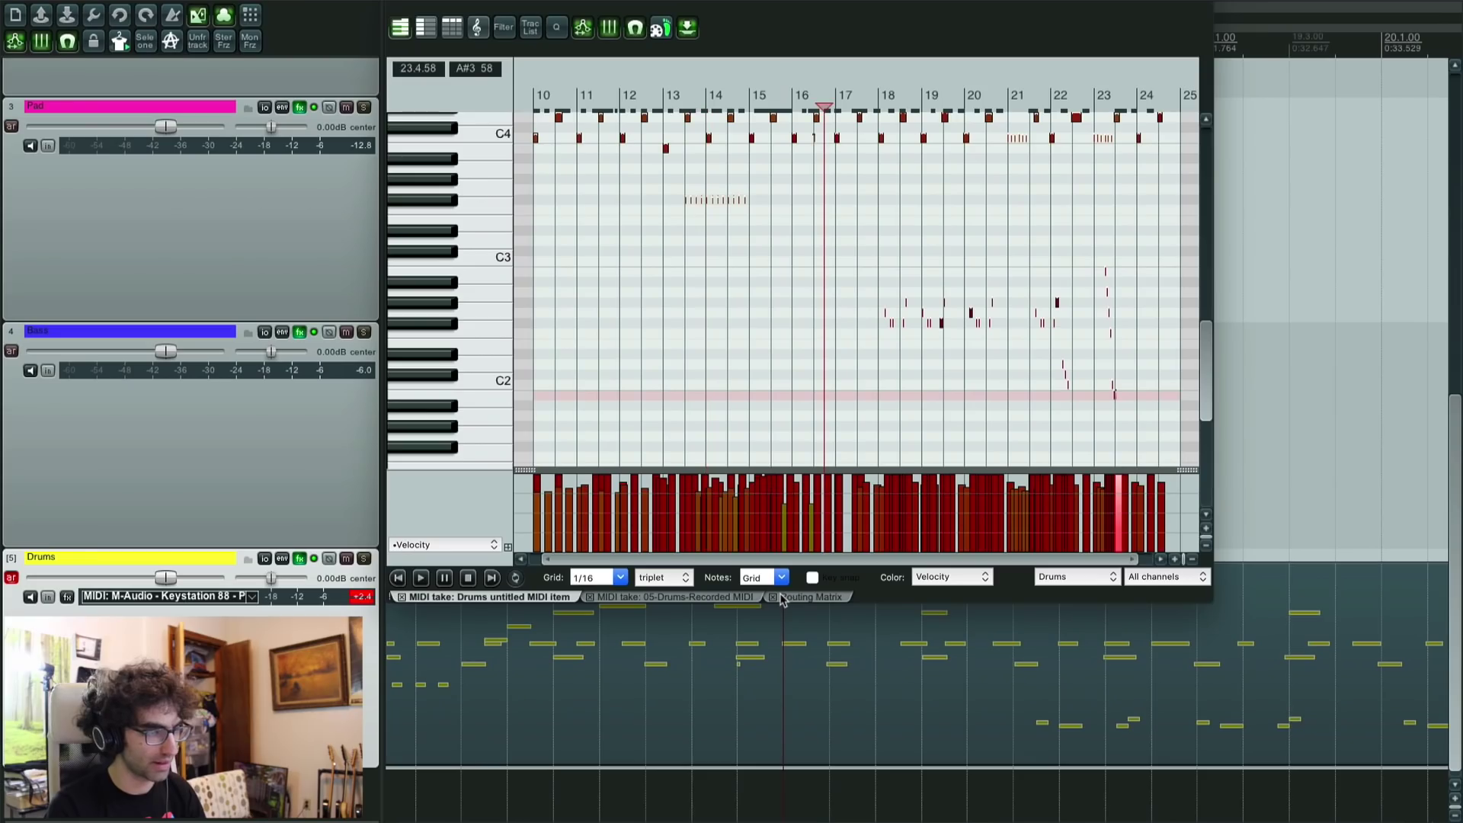
pyautogui.scroll(10, 484, 326)
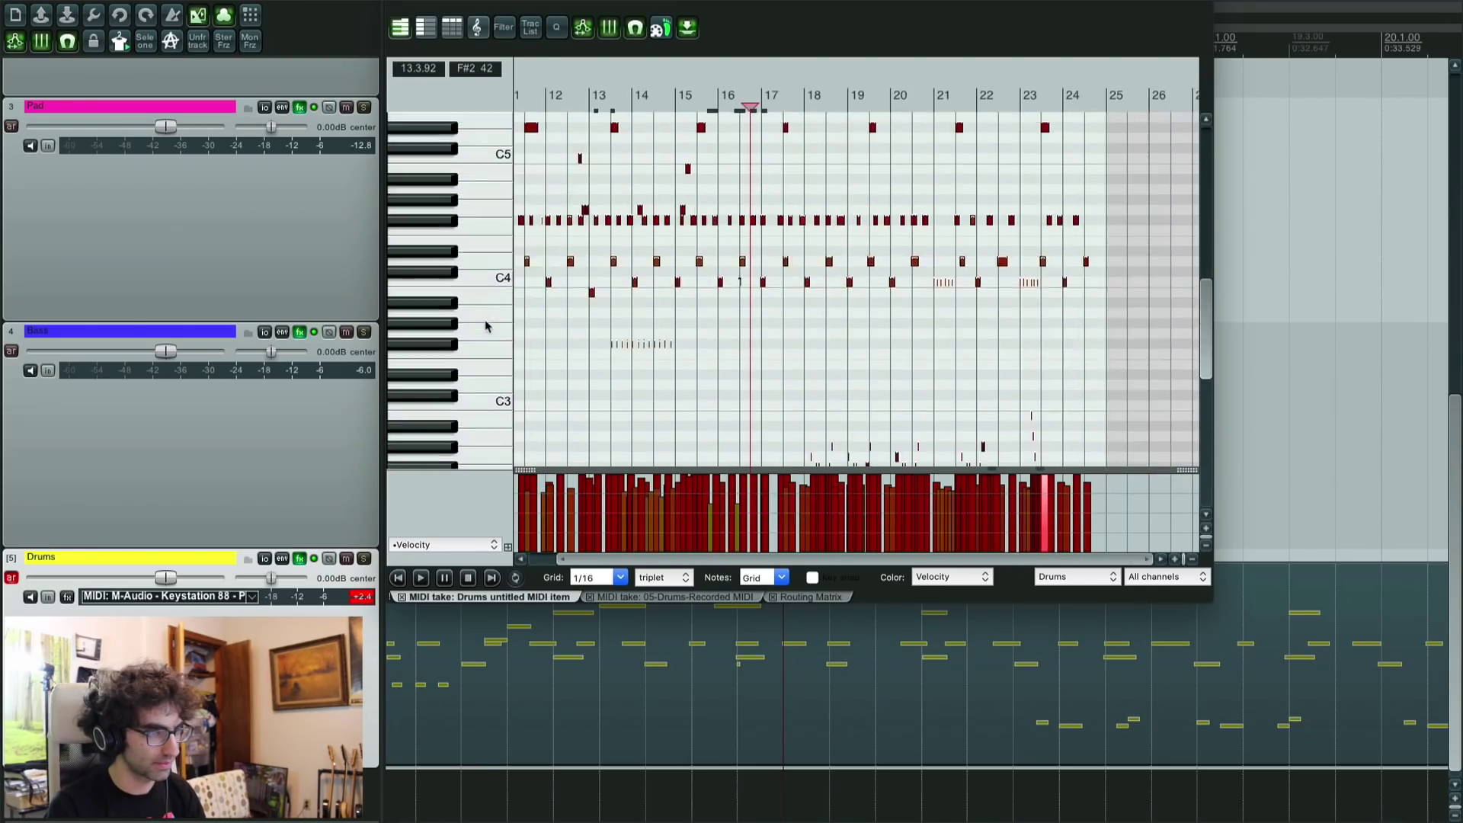
pyautogui.scroll(3, 488, 326)
pyautogui.hscroll(3, 488, 326)
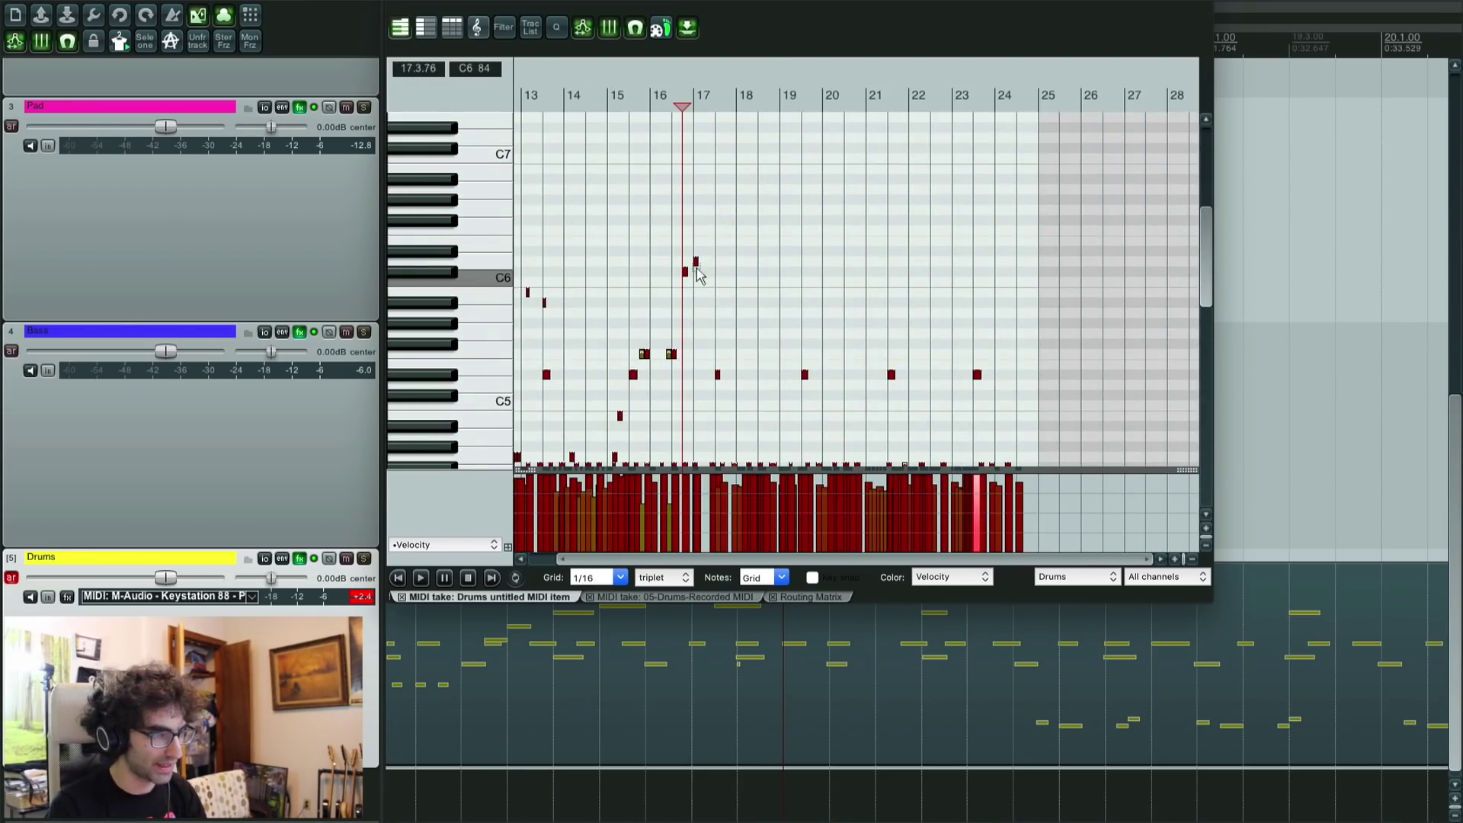
pyautogui.scroll(5, 656, 236)
pyautogui.scroll(2, 662, 239)
# Step: Play the drum groove from near 16.2 to review the passage
pyautogui.click(577, 101)
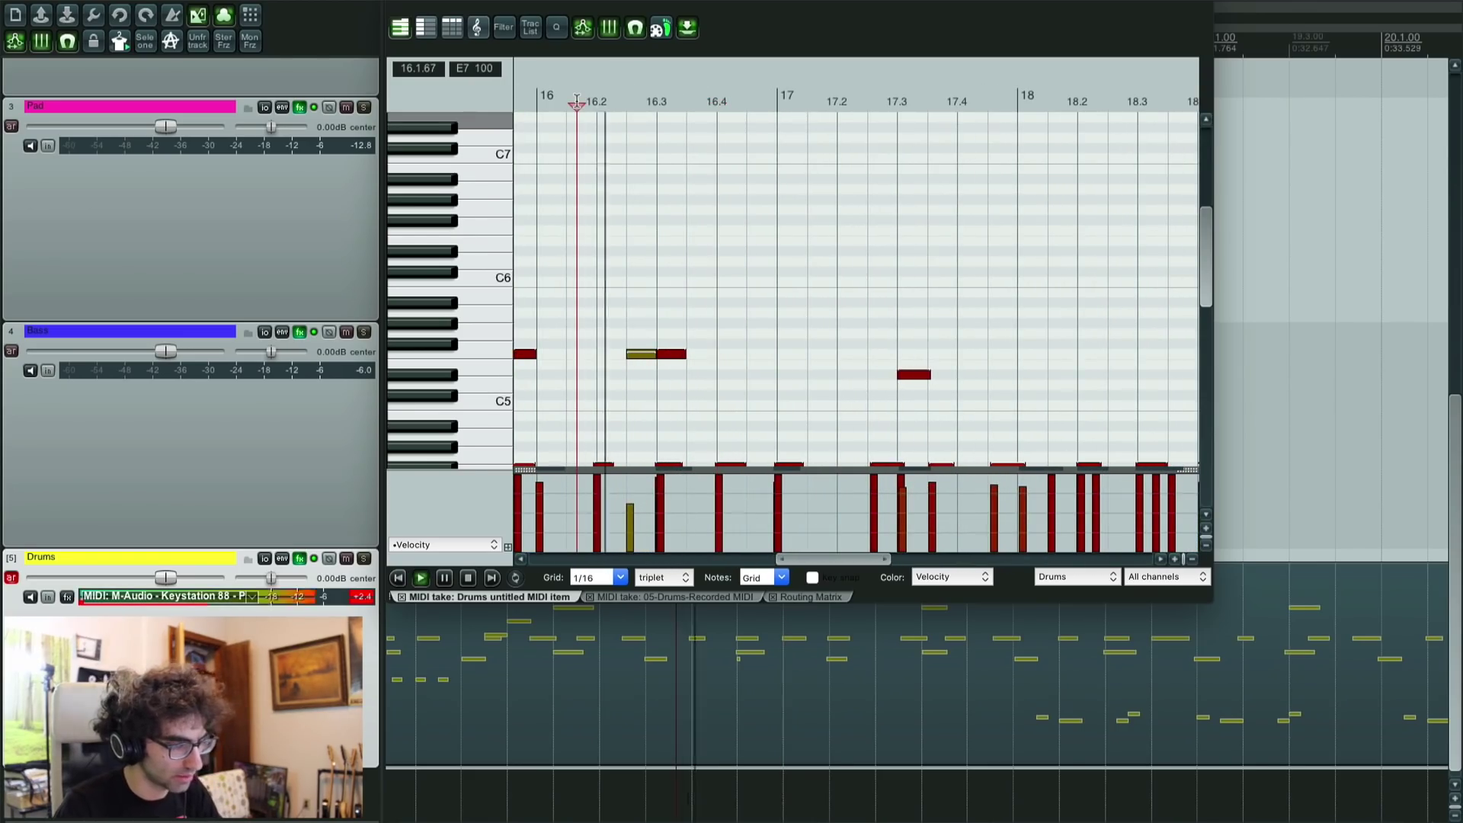
pyautogui.press('space')
pyautogui.hscroll(-10, 529, 100)
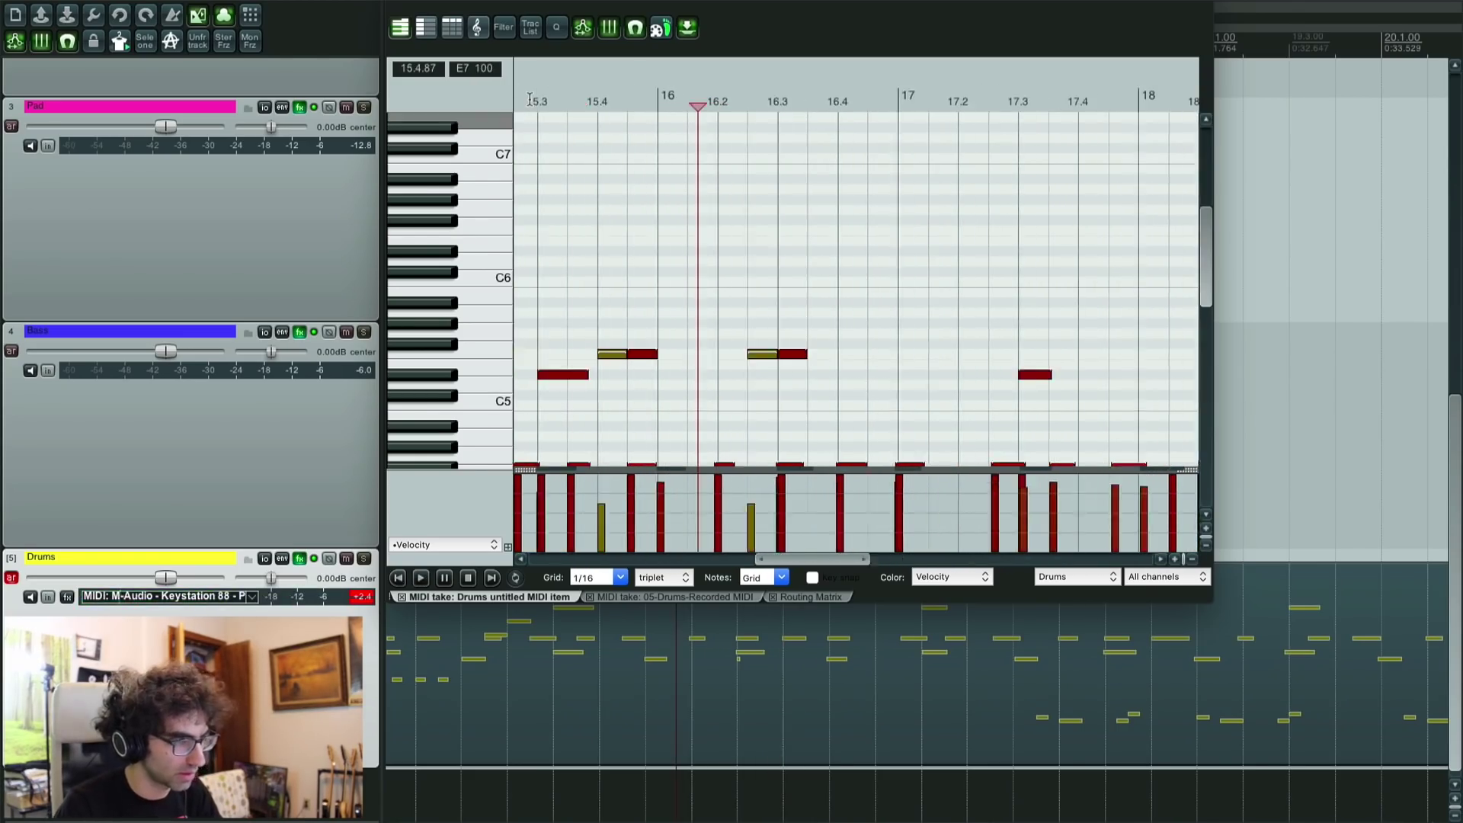
pyautogui.press('space')
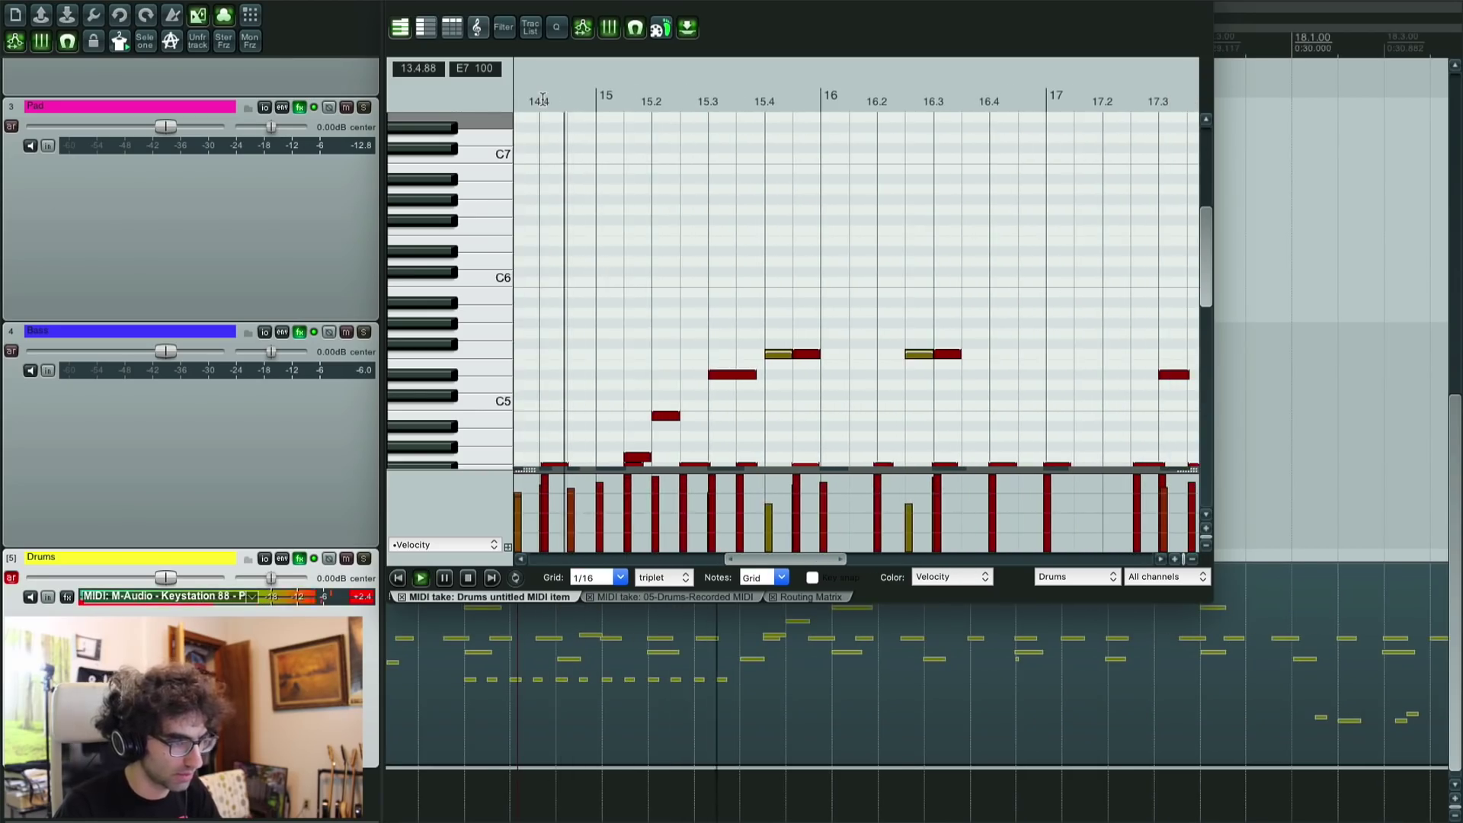
pyautogui.scroll(-8, 437, 401)
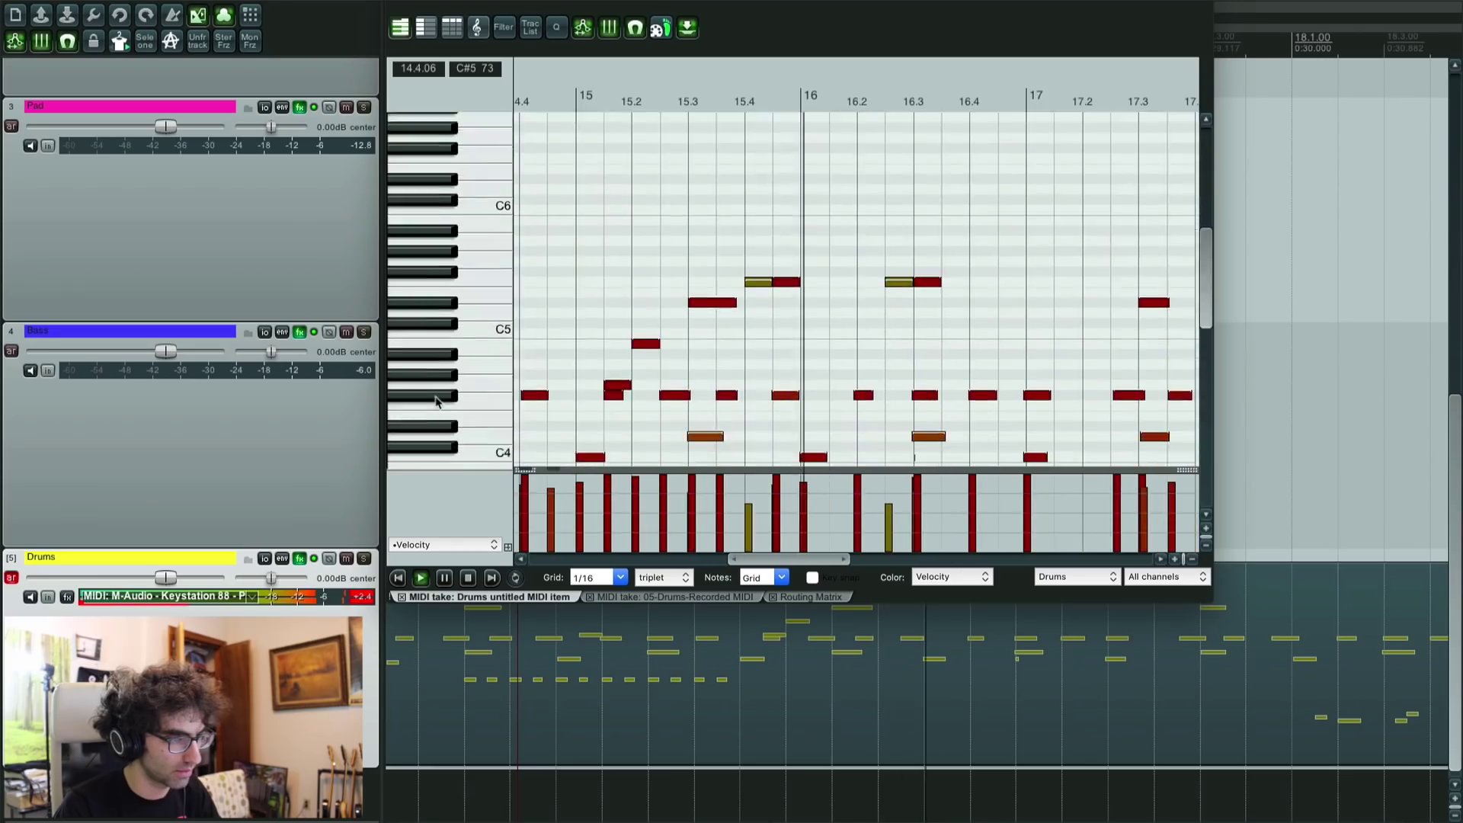
pyautogui.scroll(-3, 436, 402)
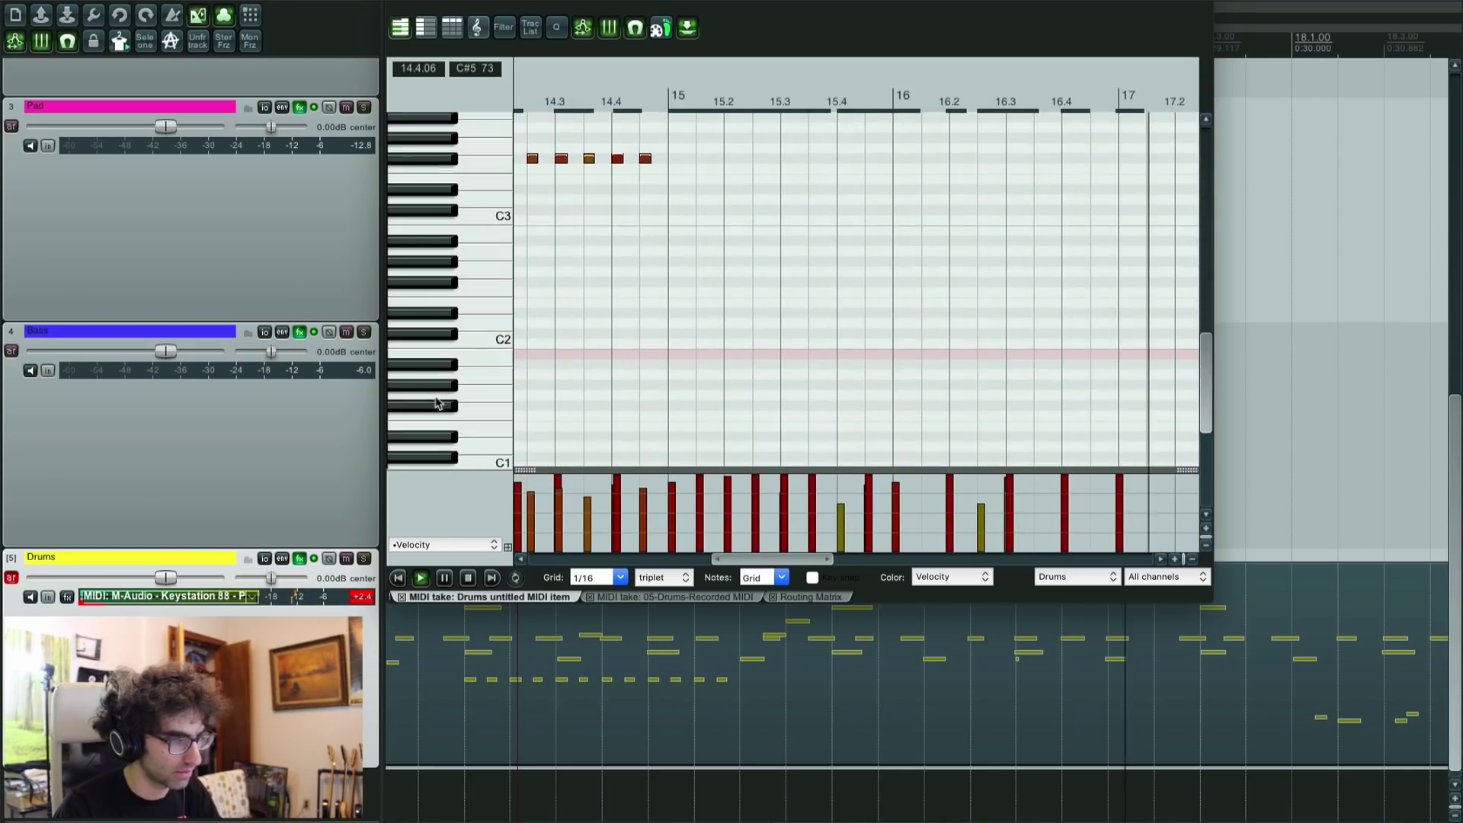
pyautogui.press('space')
pyautogui.scroll(-1, 437, 401)
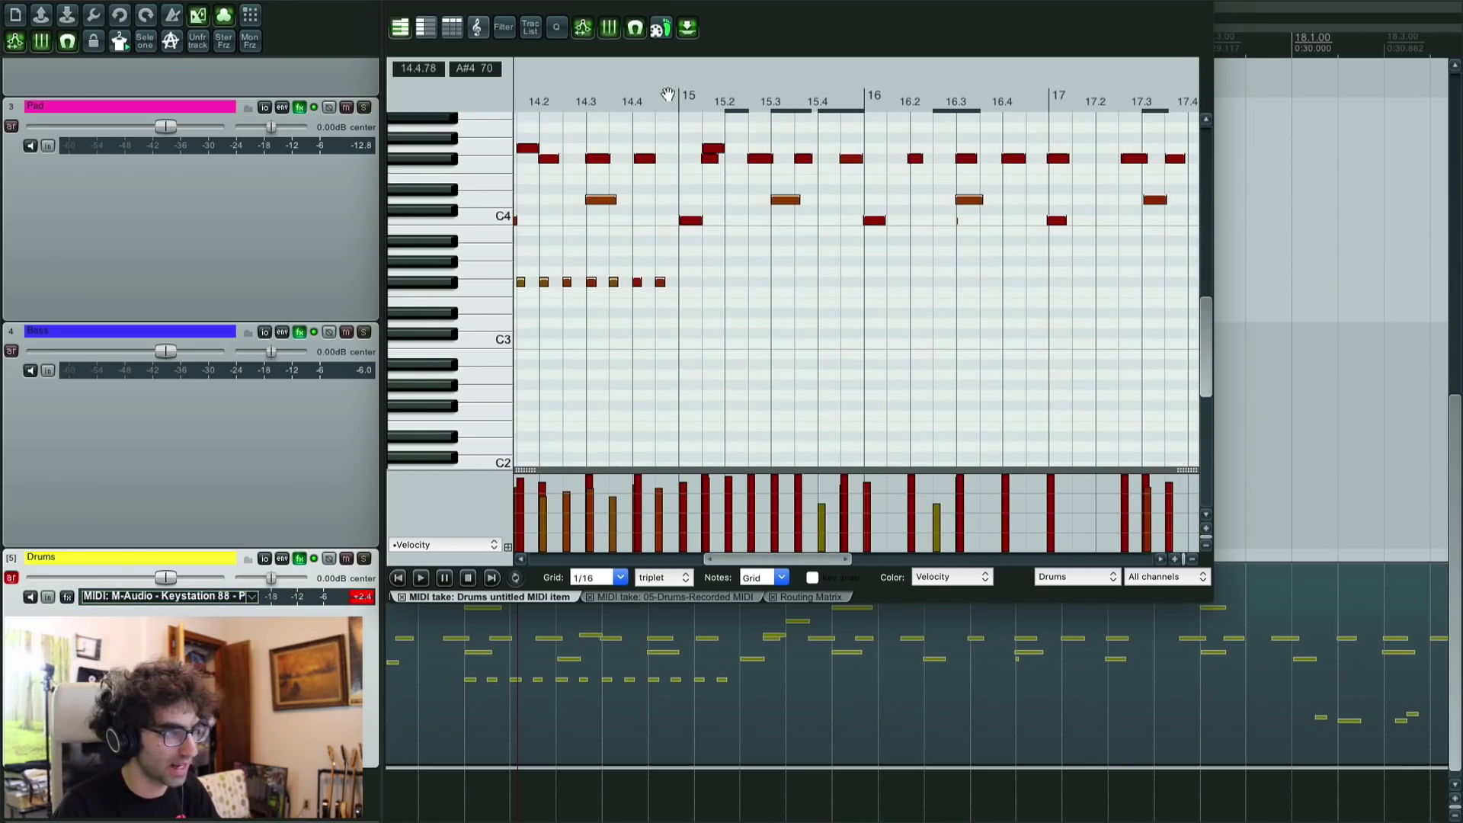
pyautogui.press('space')
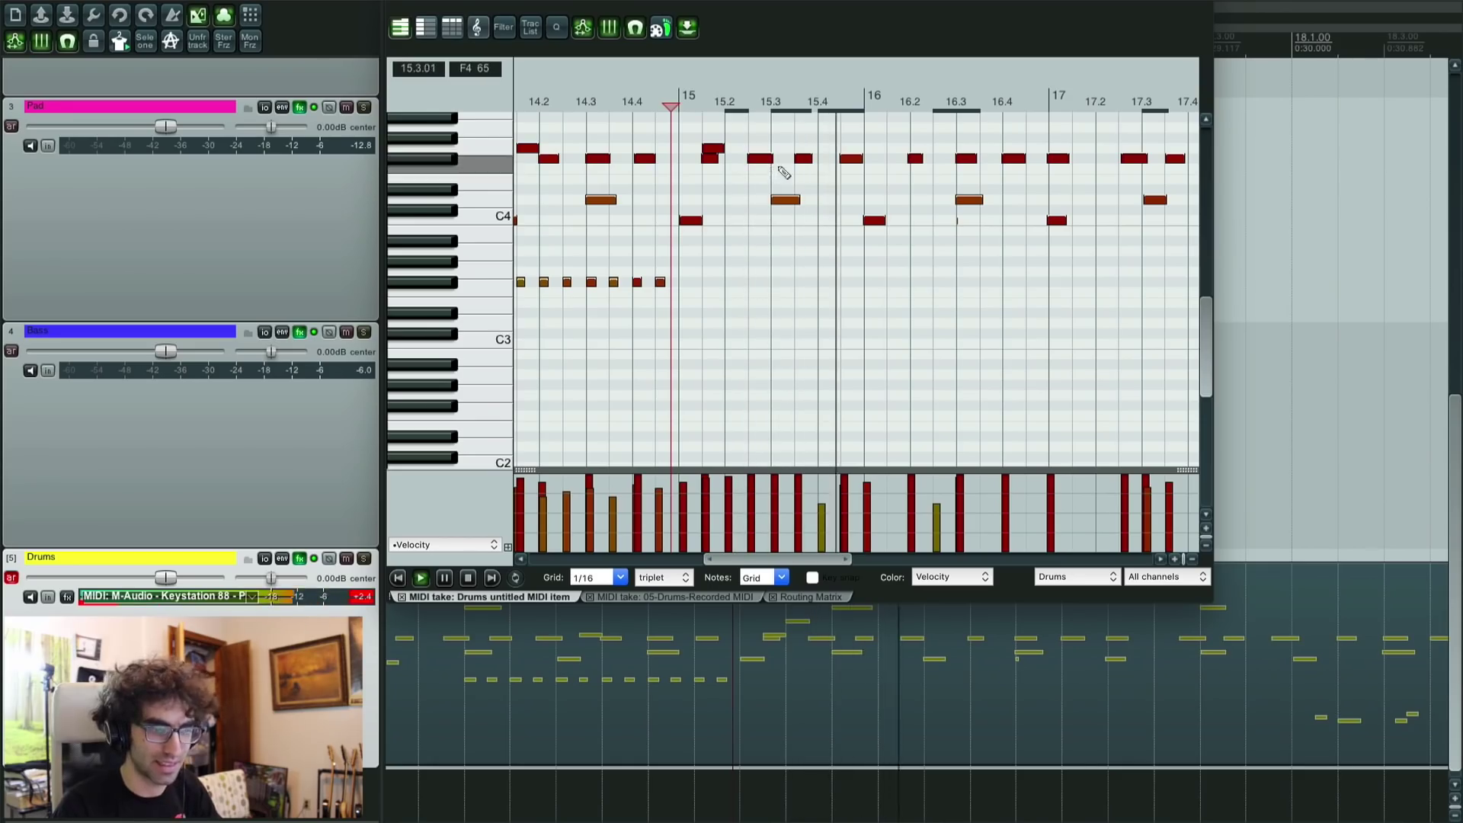
pyautogui.press('space')
# Step: Delete the repeated upper-row hits around bar 15 and across bars 16–17
pyautogui.moveTo(699, 156); pyautogui.dragTo(697, 155)
pyautogui.press('Delete')
pyautogui.scroll(-3, 895, 164)
pyautogui.moveTo(1029, 172); pyautogui.dragTo(859, 124)
pyautogui.press('Delete')
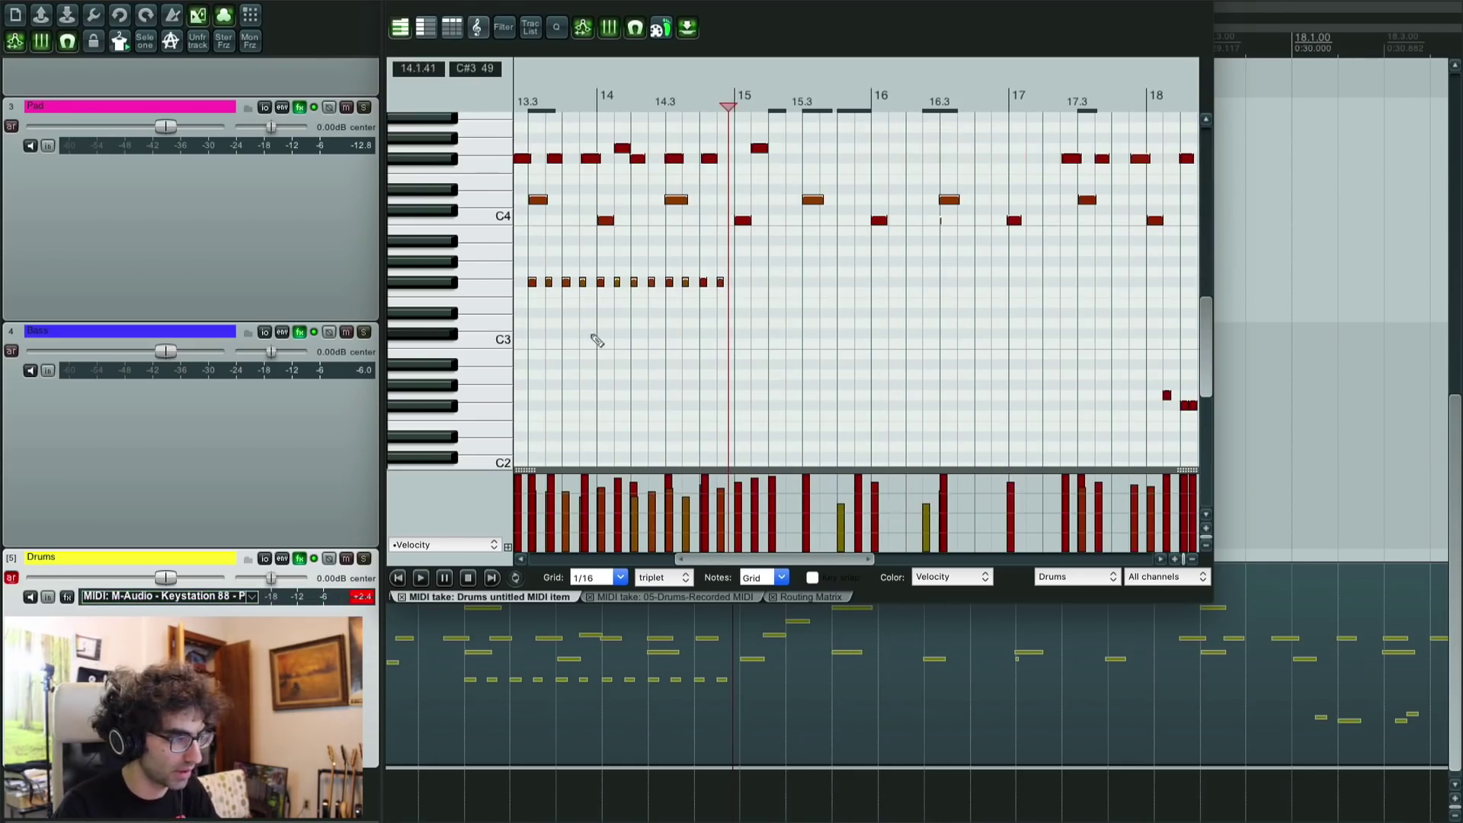
pyautogui.scroll(-3, 474, 424)
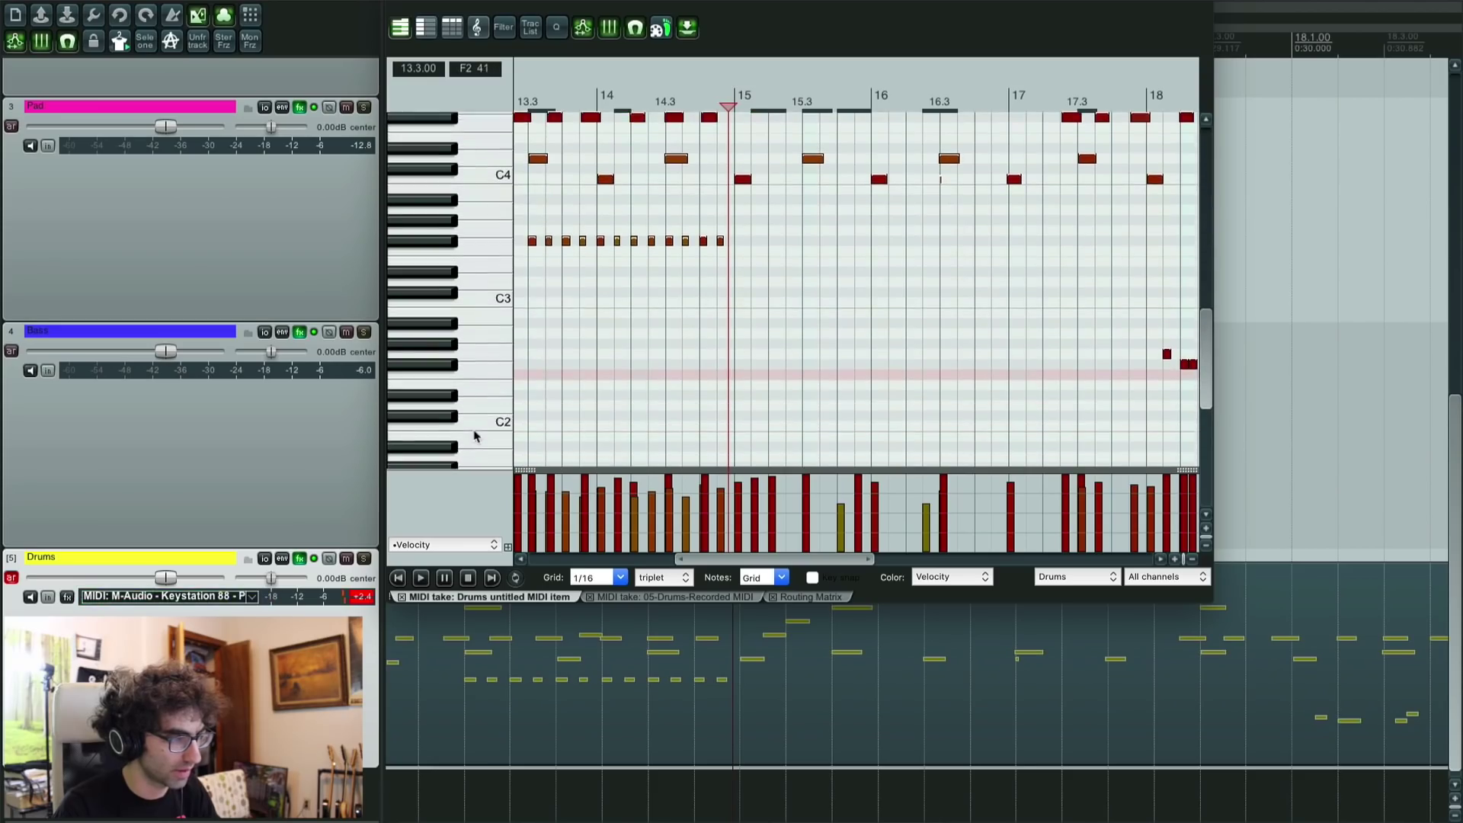
pyautogui.click(453, 415)
# Step: Audition the D#2, D2 and E2 sounds, then add a D#2 hit near 15.3
pyautogui.click(454, 387)
pyautogui.click(469, 396)
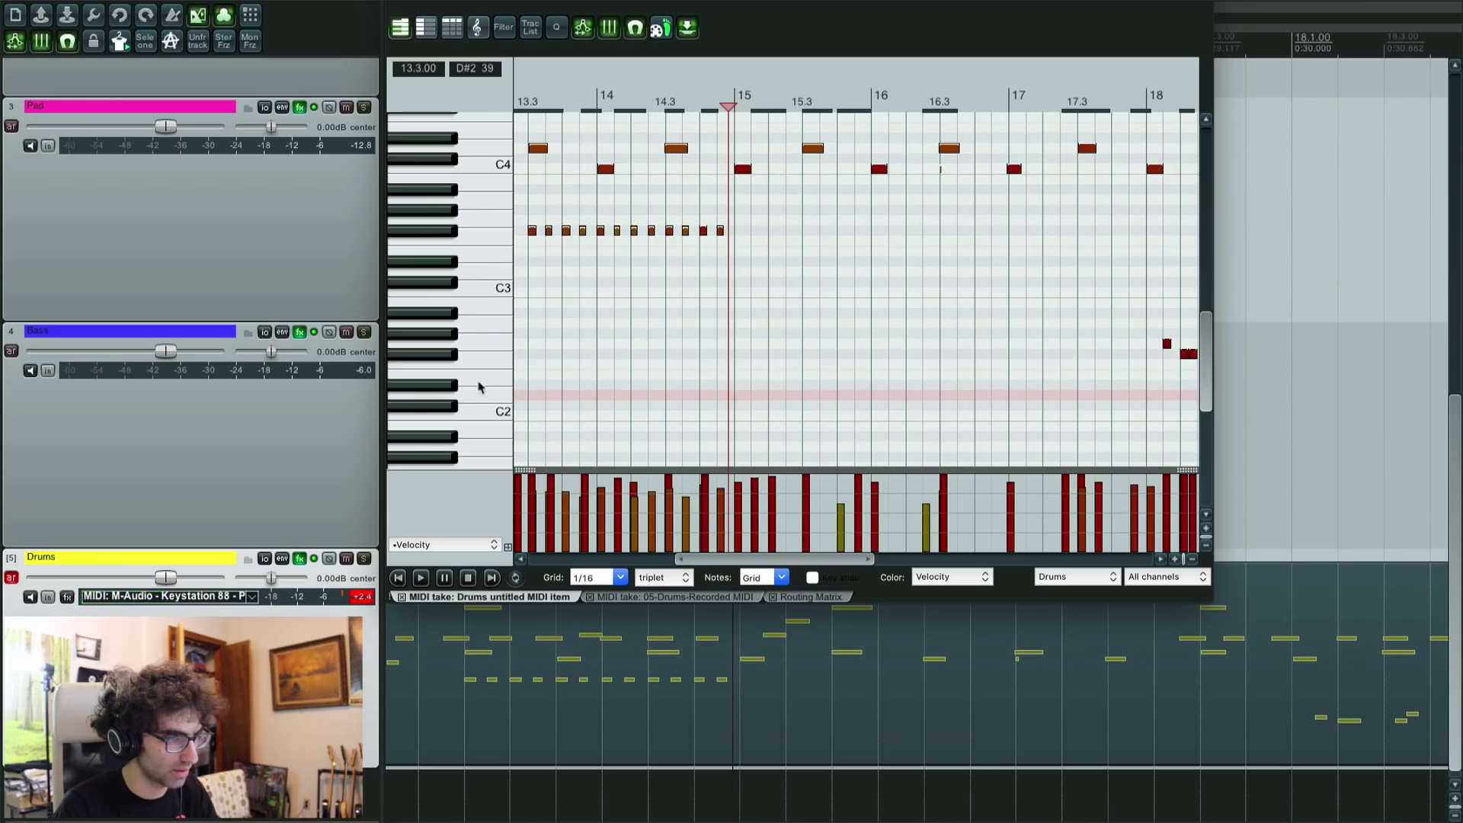
pyautogui.click(482, 377)
pyautogui.press('space')
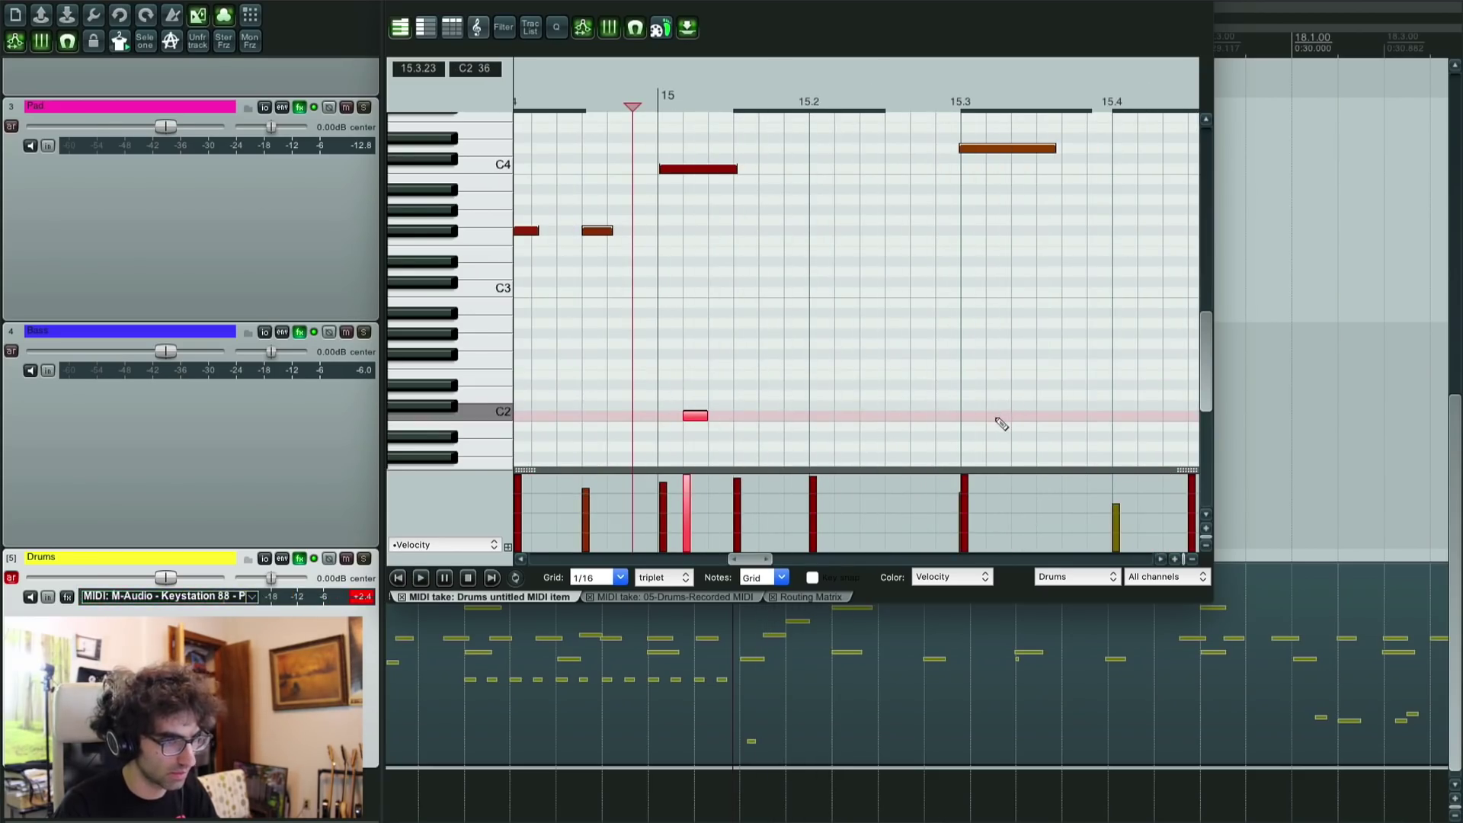
pyautogui.click(997, 386)
# Step: Play back from bar 15 and add a C2 hit at bar 16
pyautogui.click(671, 352)
pyautogui.press('space')
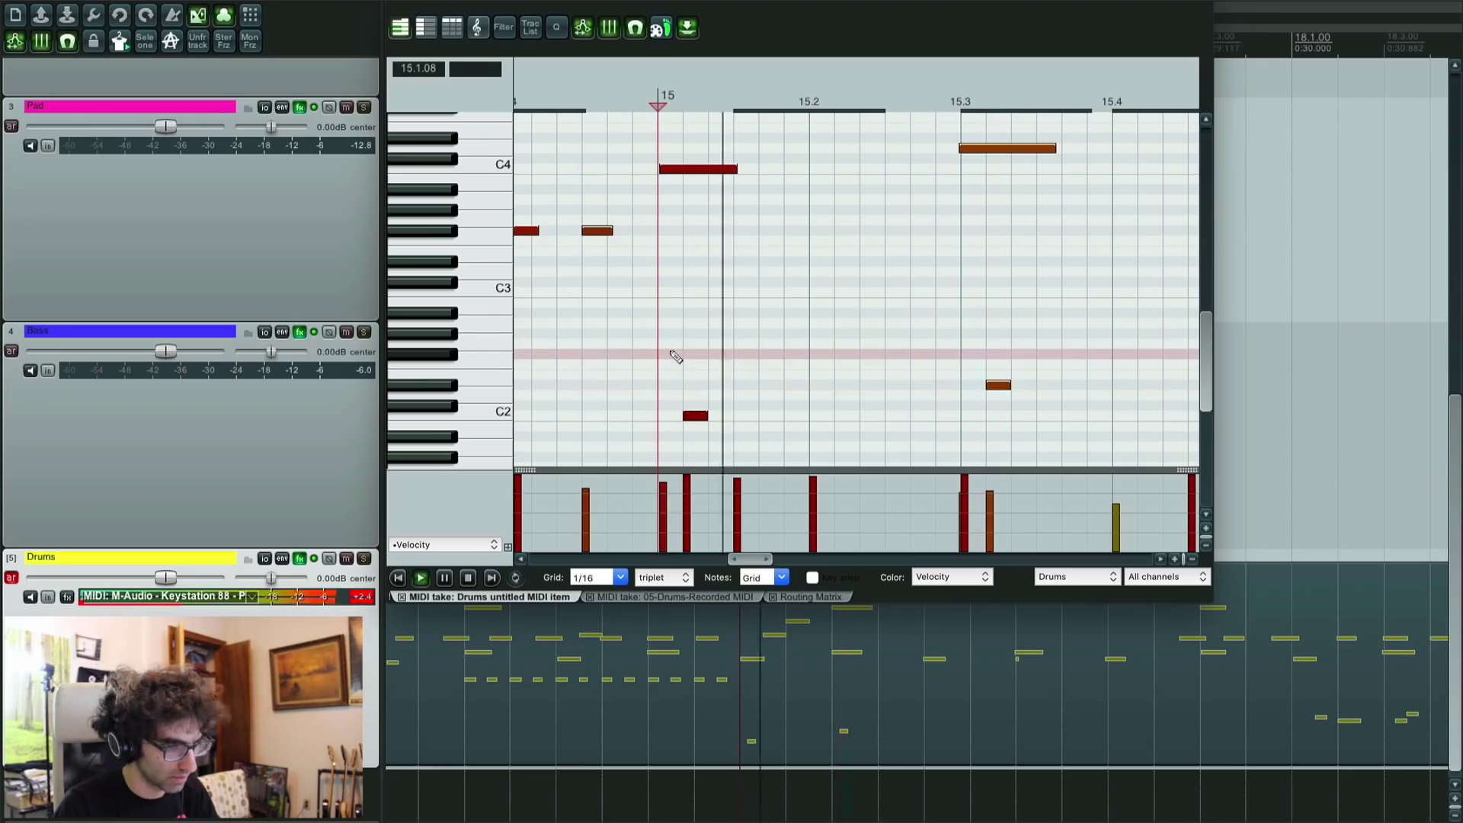
pyautogui.press('space')
pyautogui.click(554, 366)
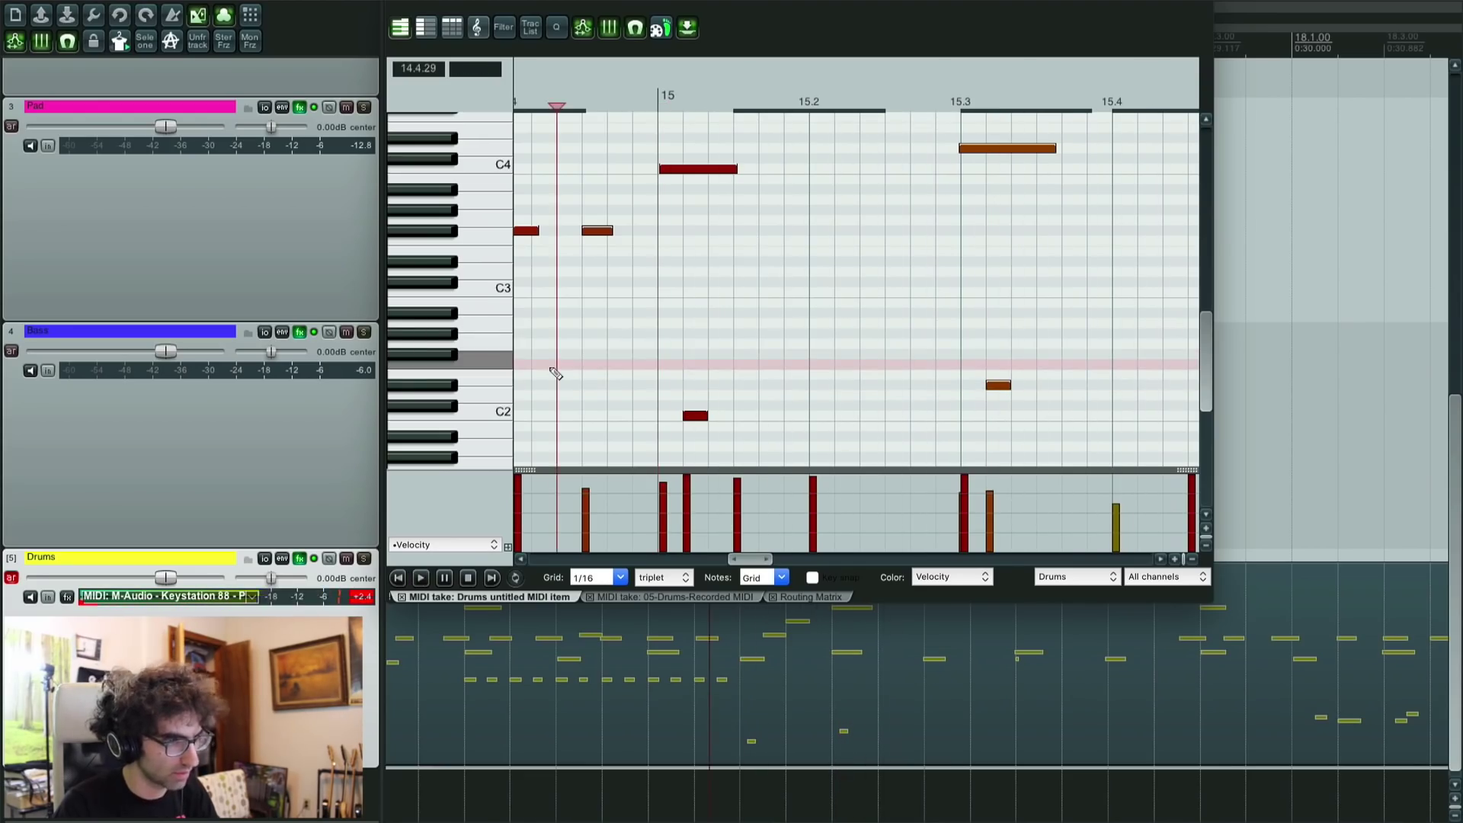
pyautogui.hscroll(5, 697, 396)
pyautogui.click(841, 427)
pyautogui.click(848, 421)
# Step: Play back the new C2 and D#2 hits from just before bar 15
pyautogui.scroll(-4, 827, 419)
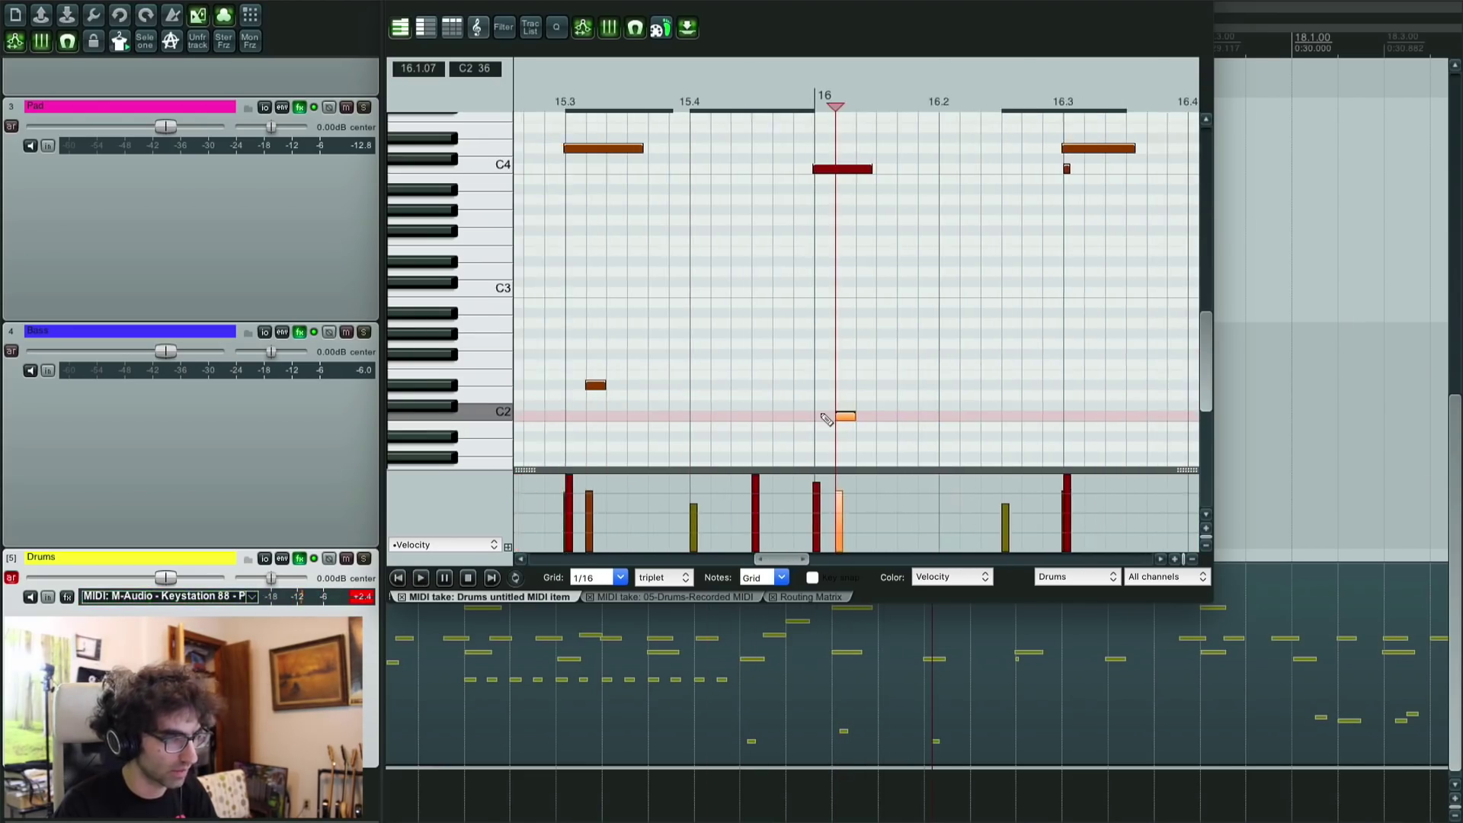
pyautogui.scroll(-1, 827, 419)
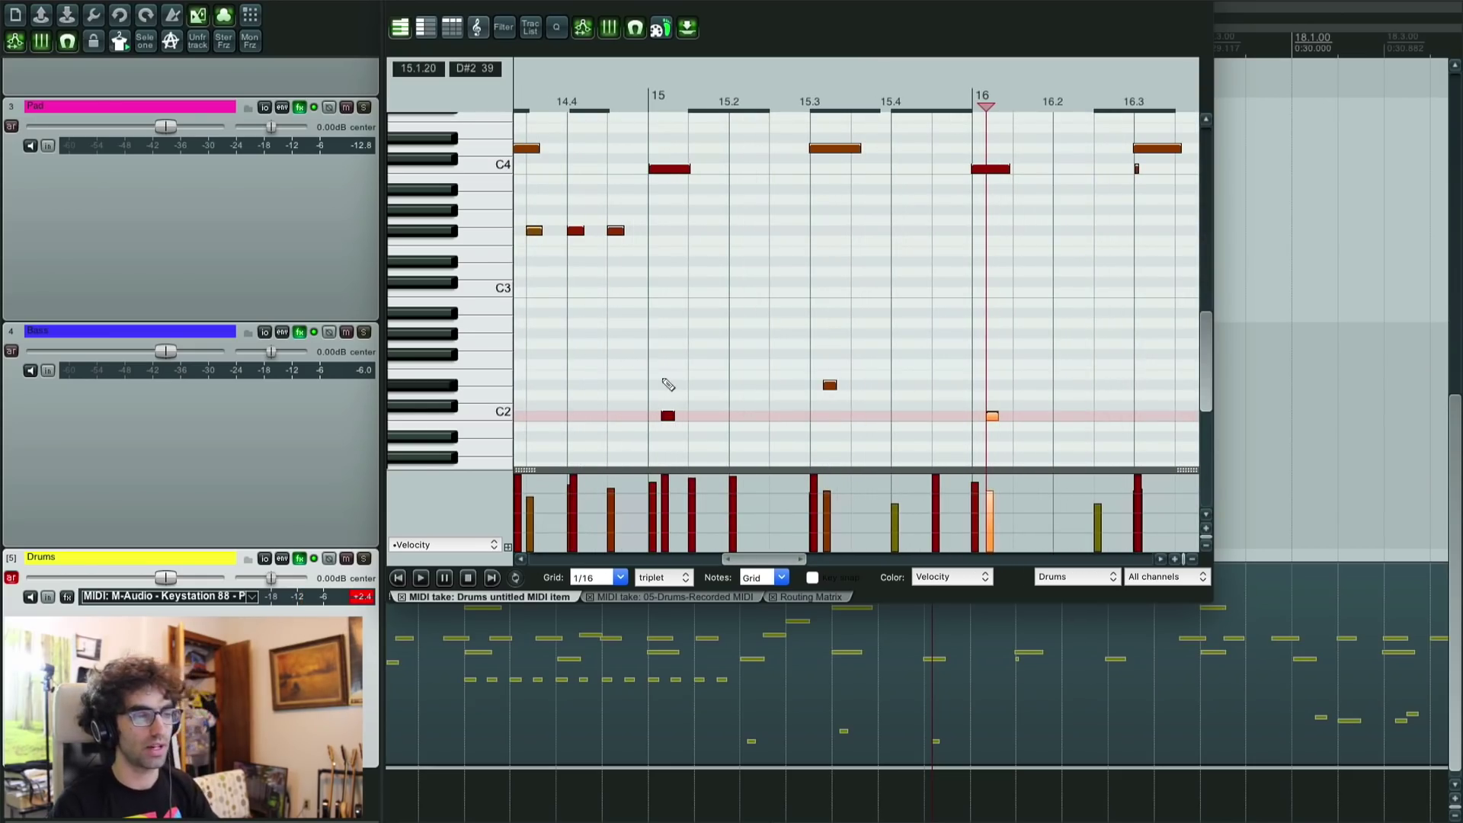
pyautogui.click(632, 351)
pyautogui.press('space')
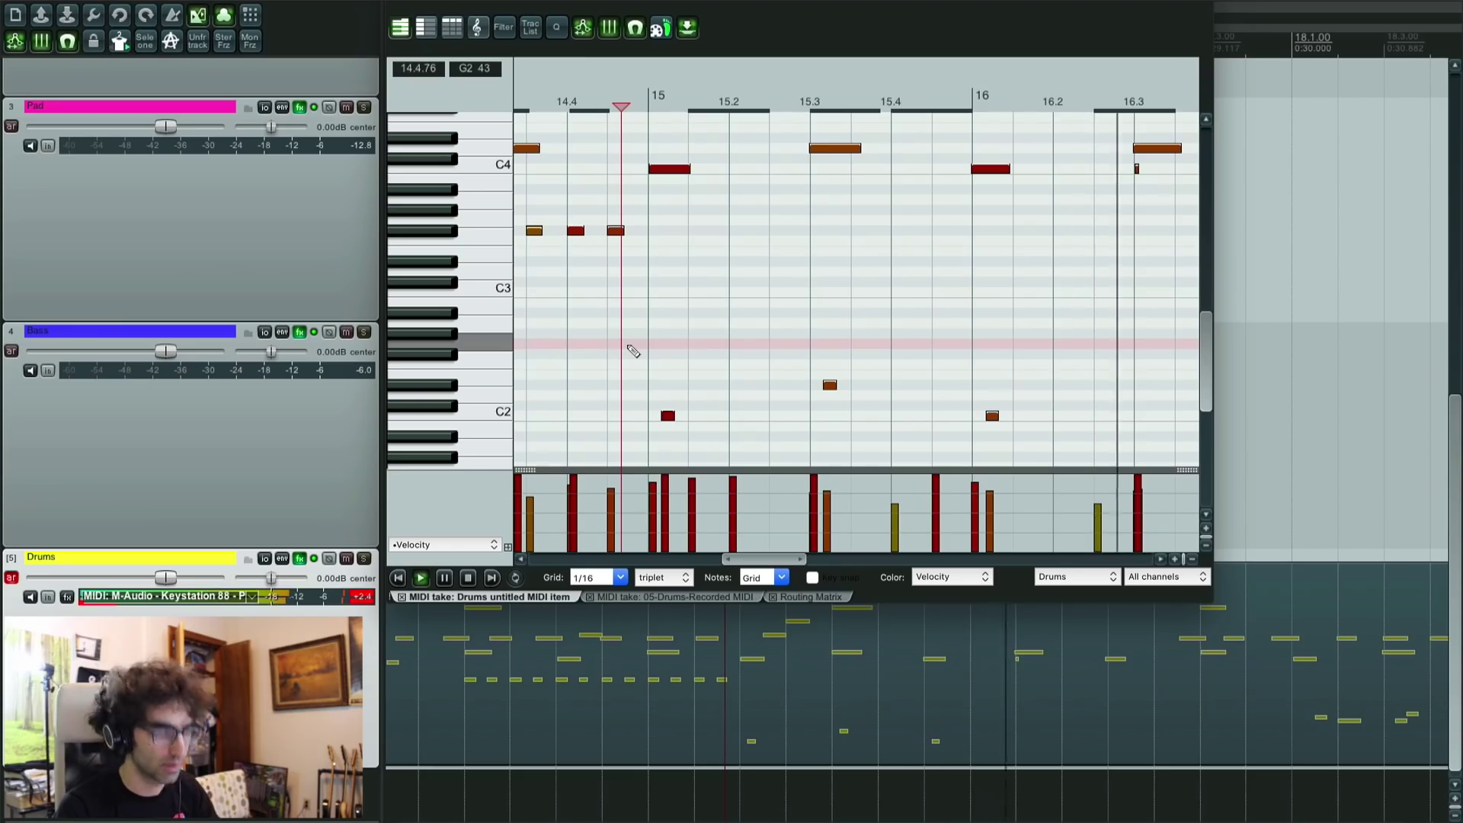
pyautogui.press('space')
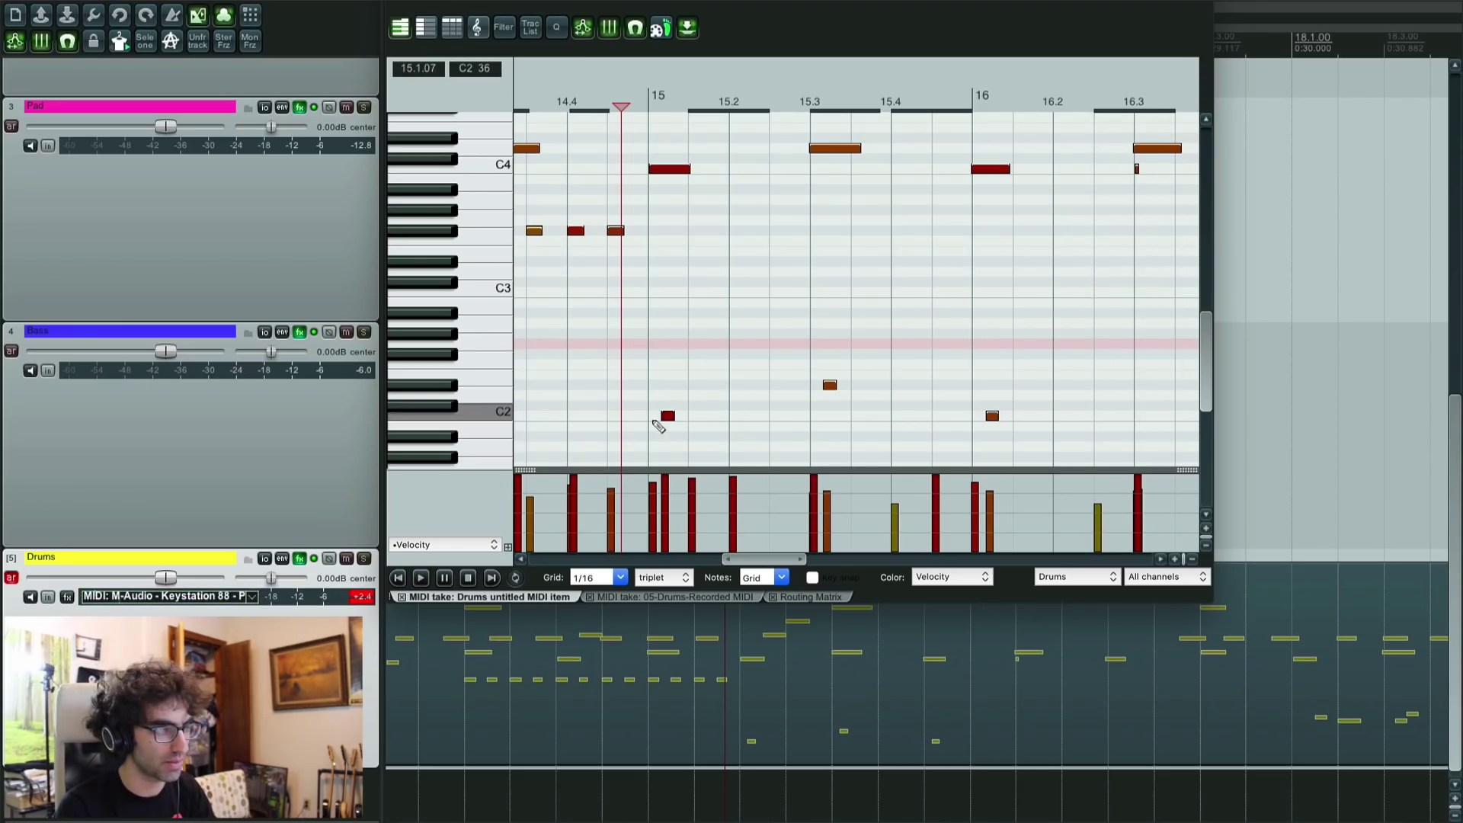
pyautogui.scroll(3, 659, 426)
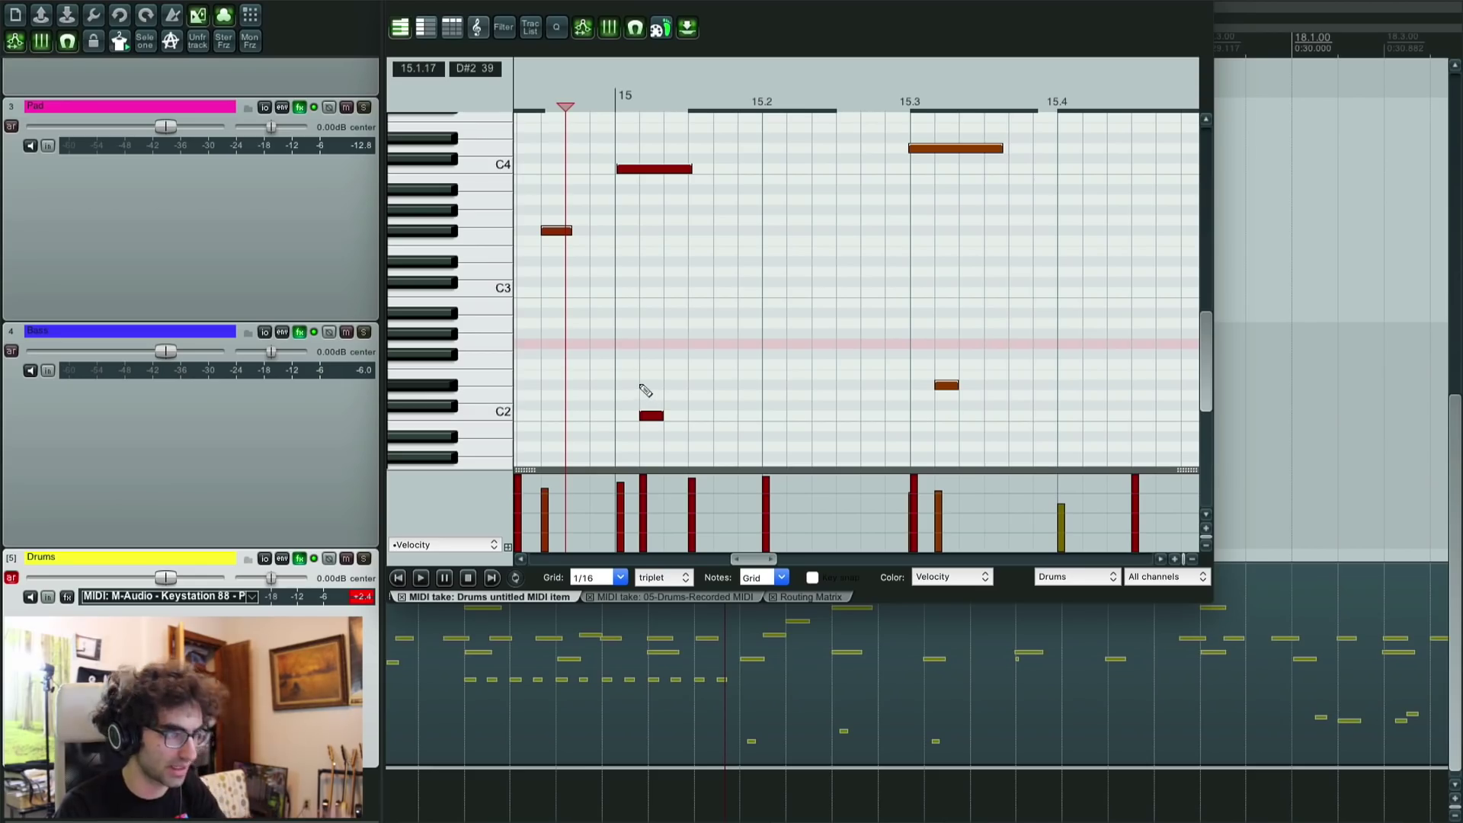
pyautogui.scroll(2, 628, 155)
pyautogui.press('space')
pyautogui.scroll(-2, 807, 273)
pyautogui.scroll(-1, 808, 273)
pyautogui.hscroll(3, 808, 272)
# Step: Add a five-note E2 run from 16.3 with rising velocities
pyautogui.click(700, 374)
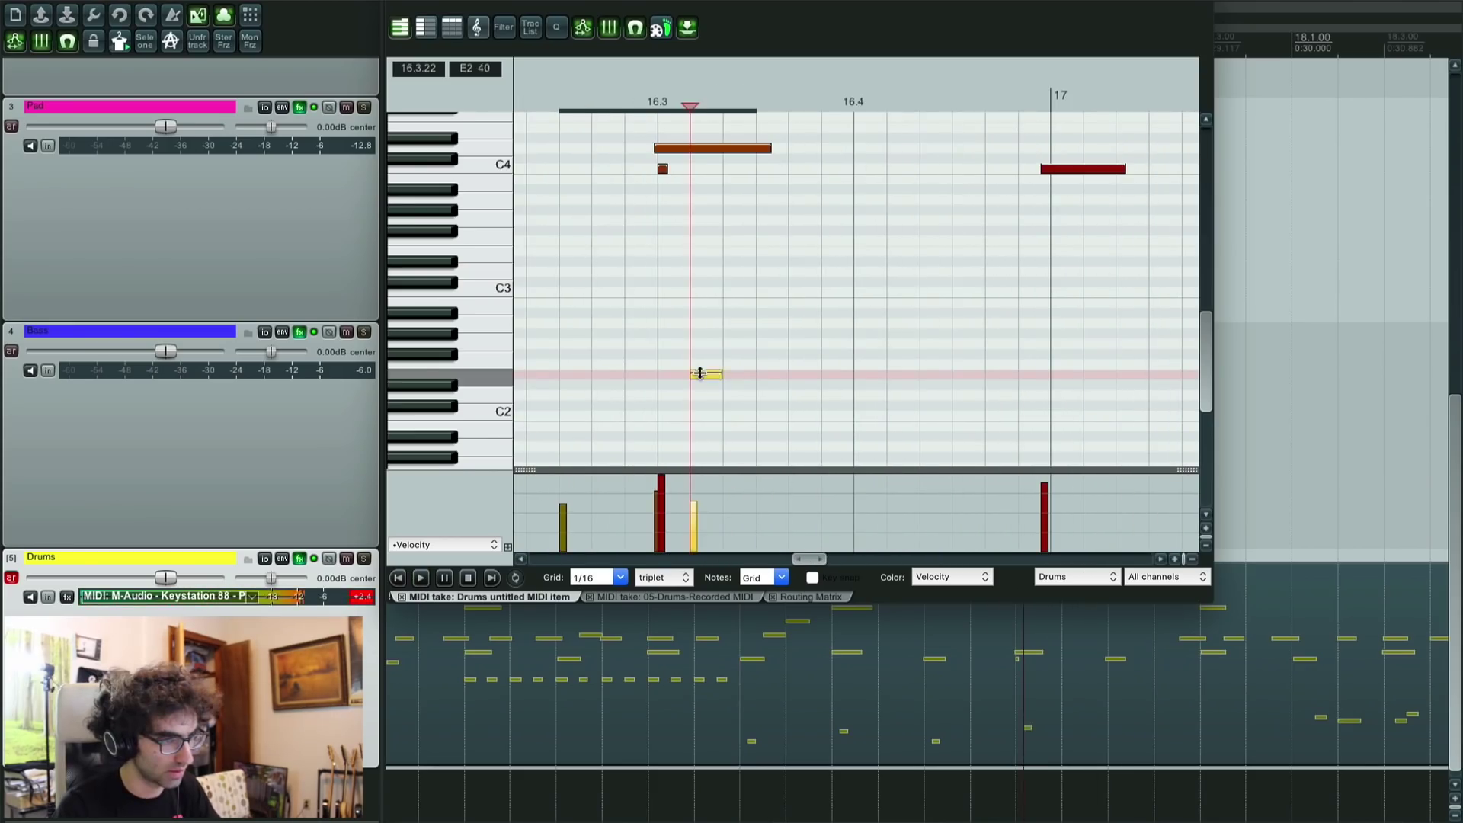
pyautogui.click(745, 376)
pyautogui.click(783, 377)
pyautogui.click(810, 377)
pyautogui.click(838, 378)
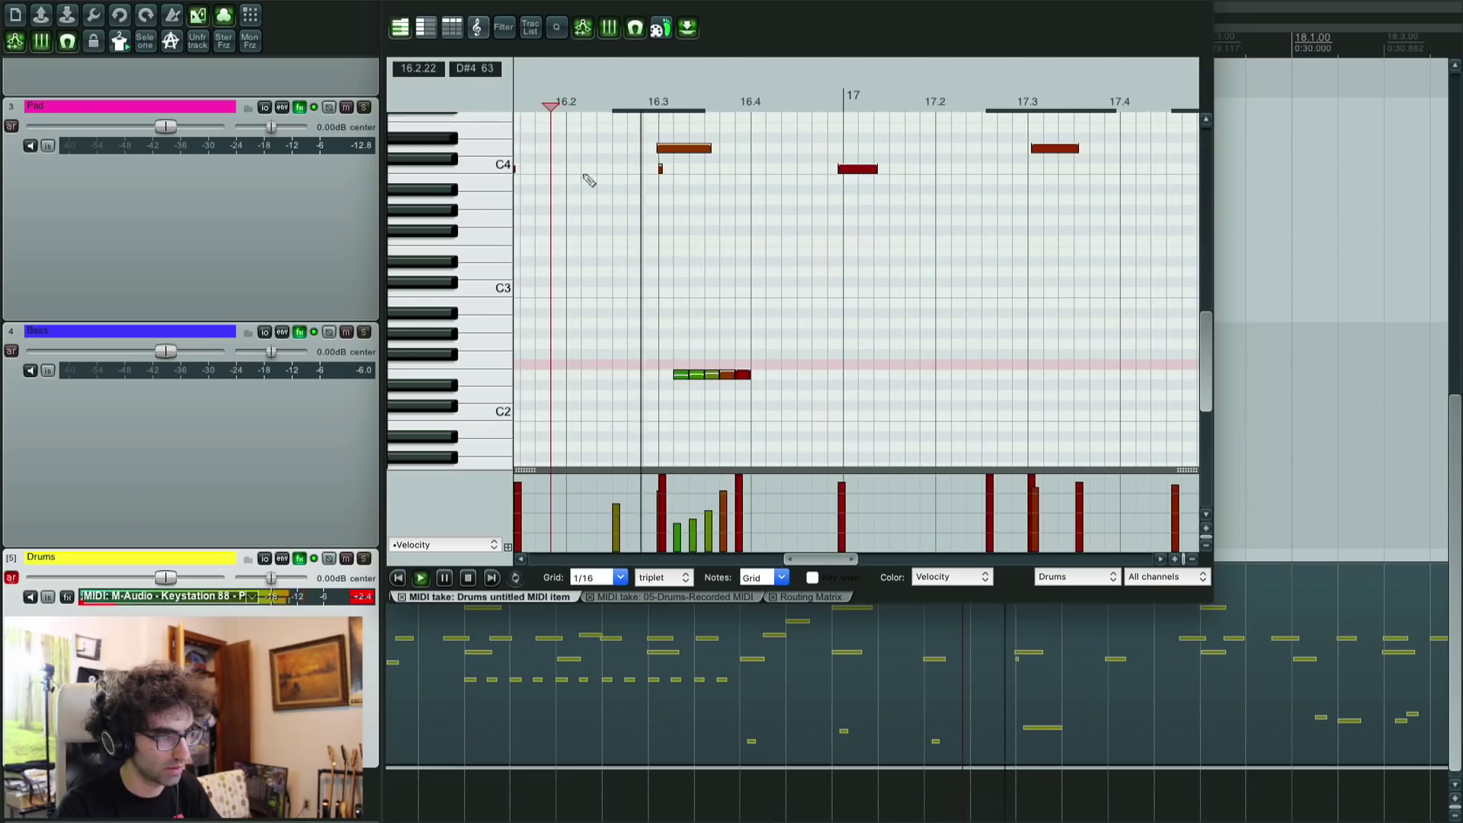
pyautogui.scroll(10, 491, 255)
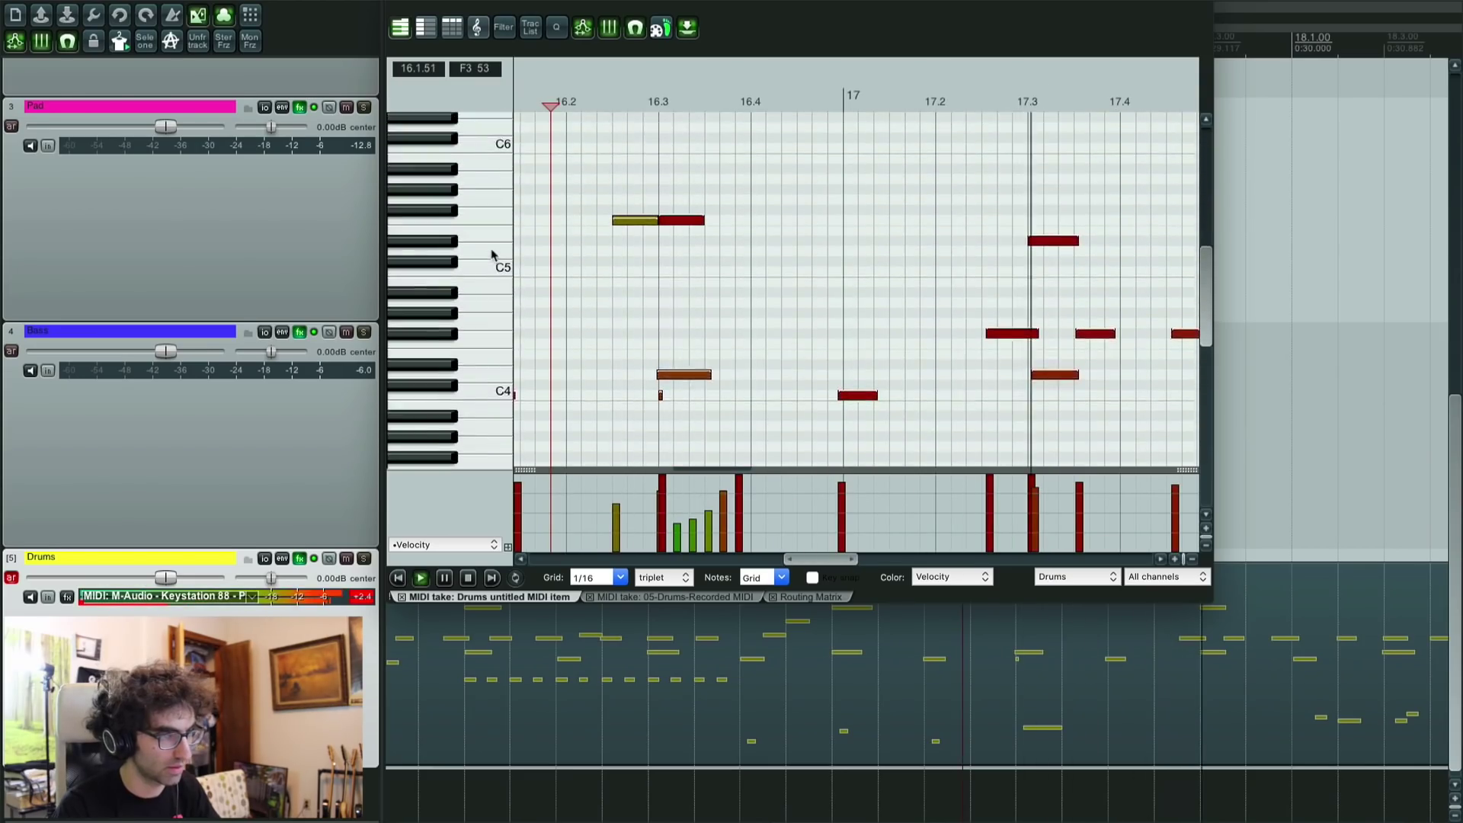
pyautogui.press('space')
# Step: Stack E5 and F5 hits at 16.4 and play back from just before 16.3
pyautogui.hscroll(1, 467, 244)
pyautogui.scroll(2, 467, 243)
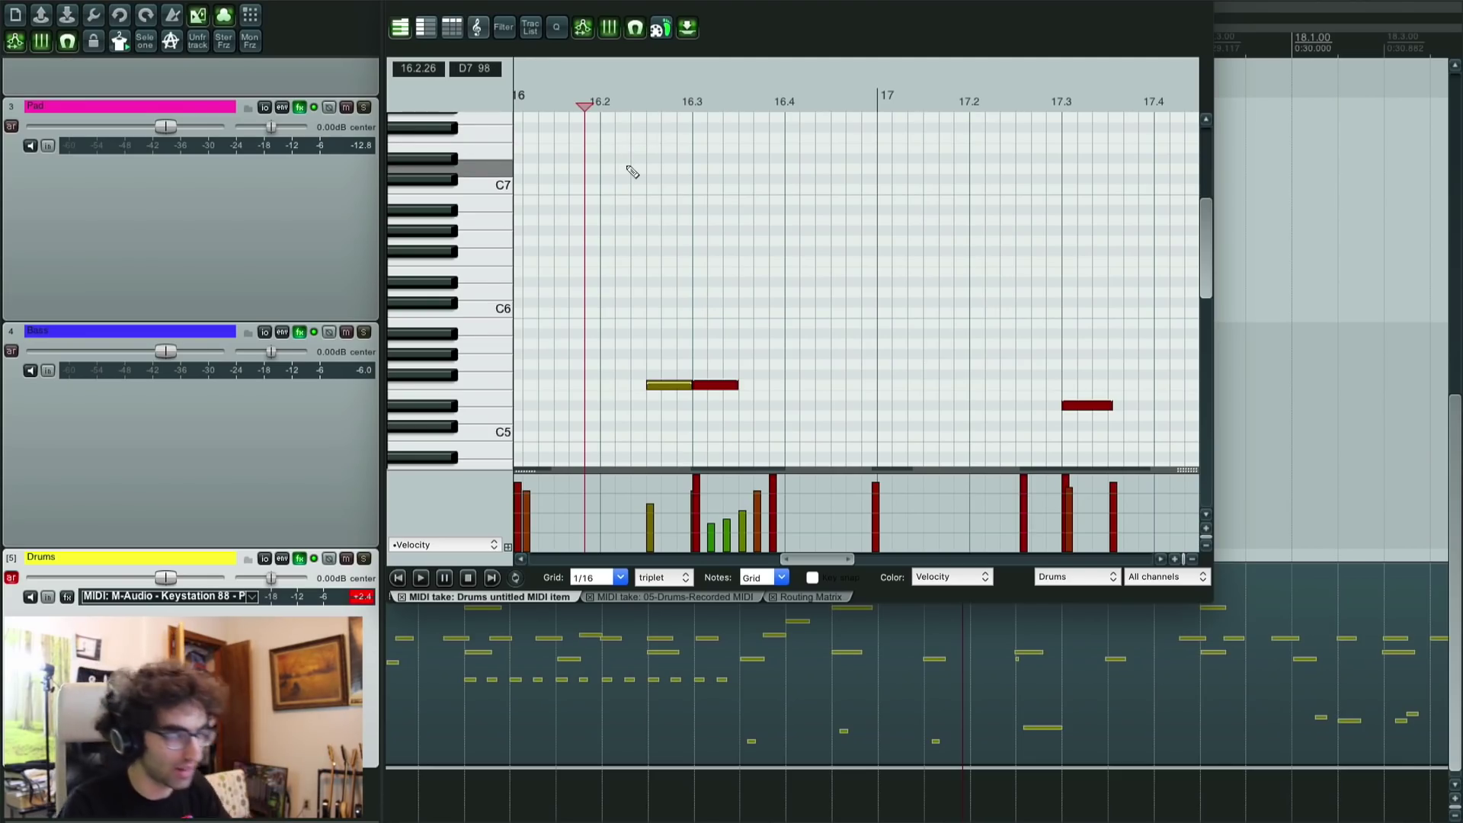
pyautogui.scroll(3, 632, 172)
pyautogui.click(738, 395)
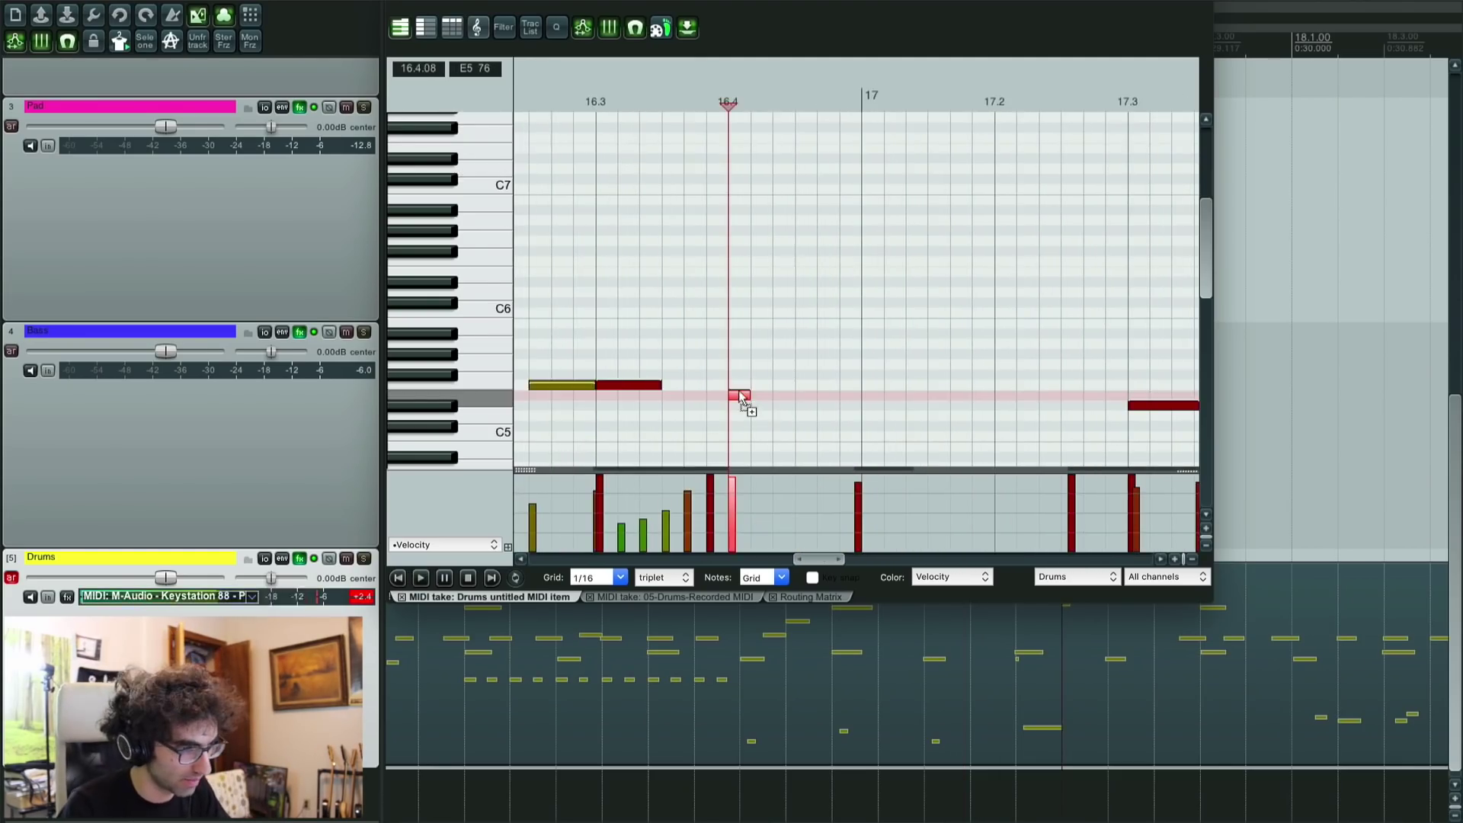
pyautogui.click(738, 384)
pyautogui.click(542, 103)
pyautogui.press('space')
# Step: Add an E5 hit at 17.3 and close the MIDI editor
pyautogui.scroll(-1, 716, 250)
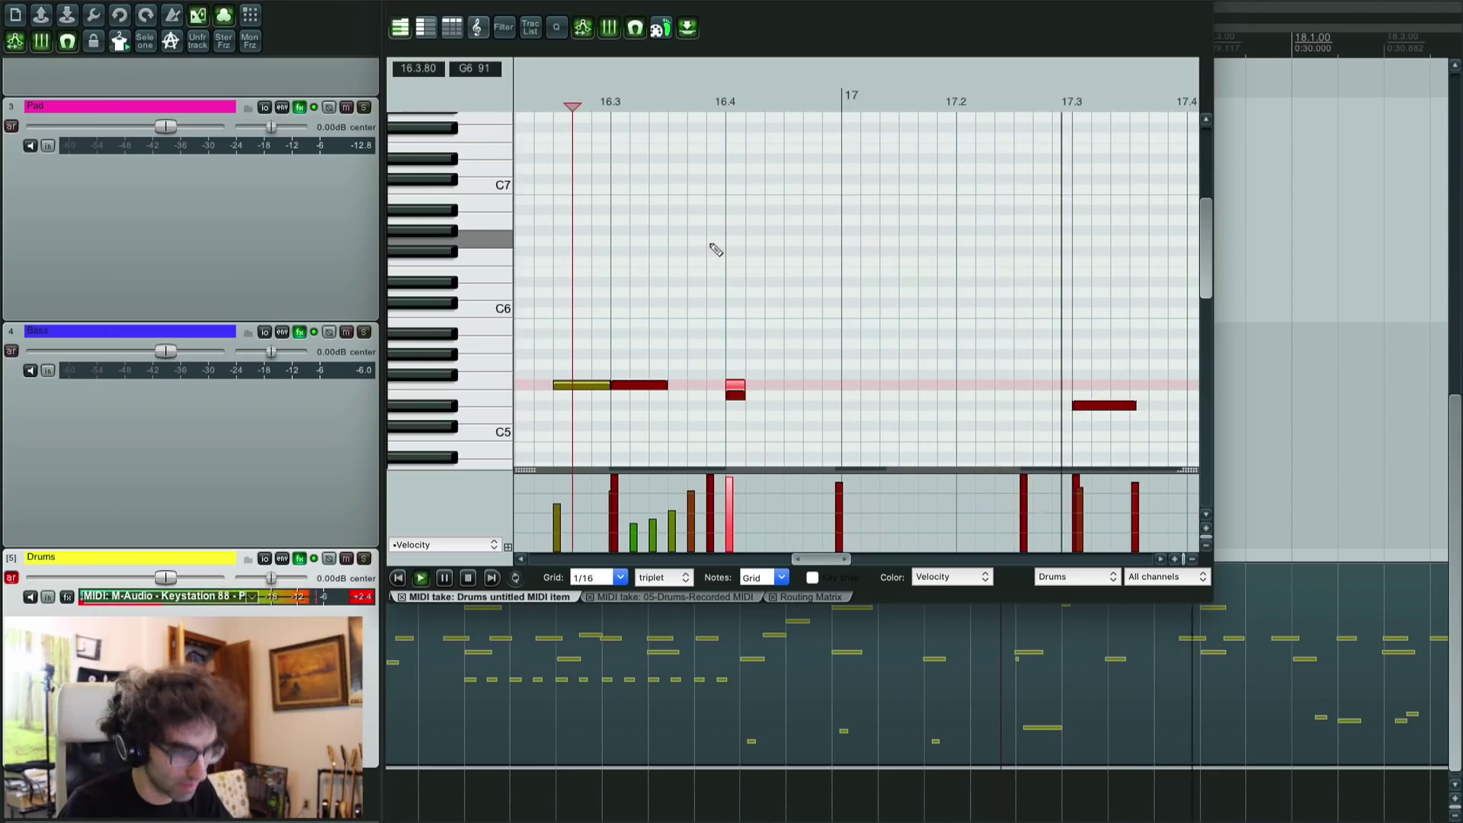
pyautogui.hscroll(1, 716, 250)
pyautogui.click(931, 396)
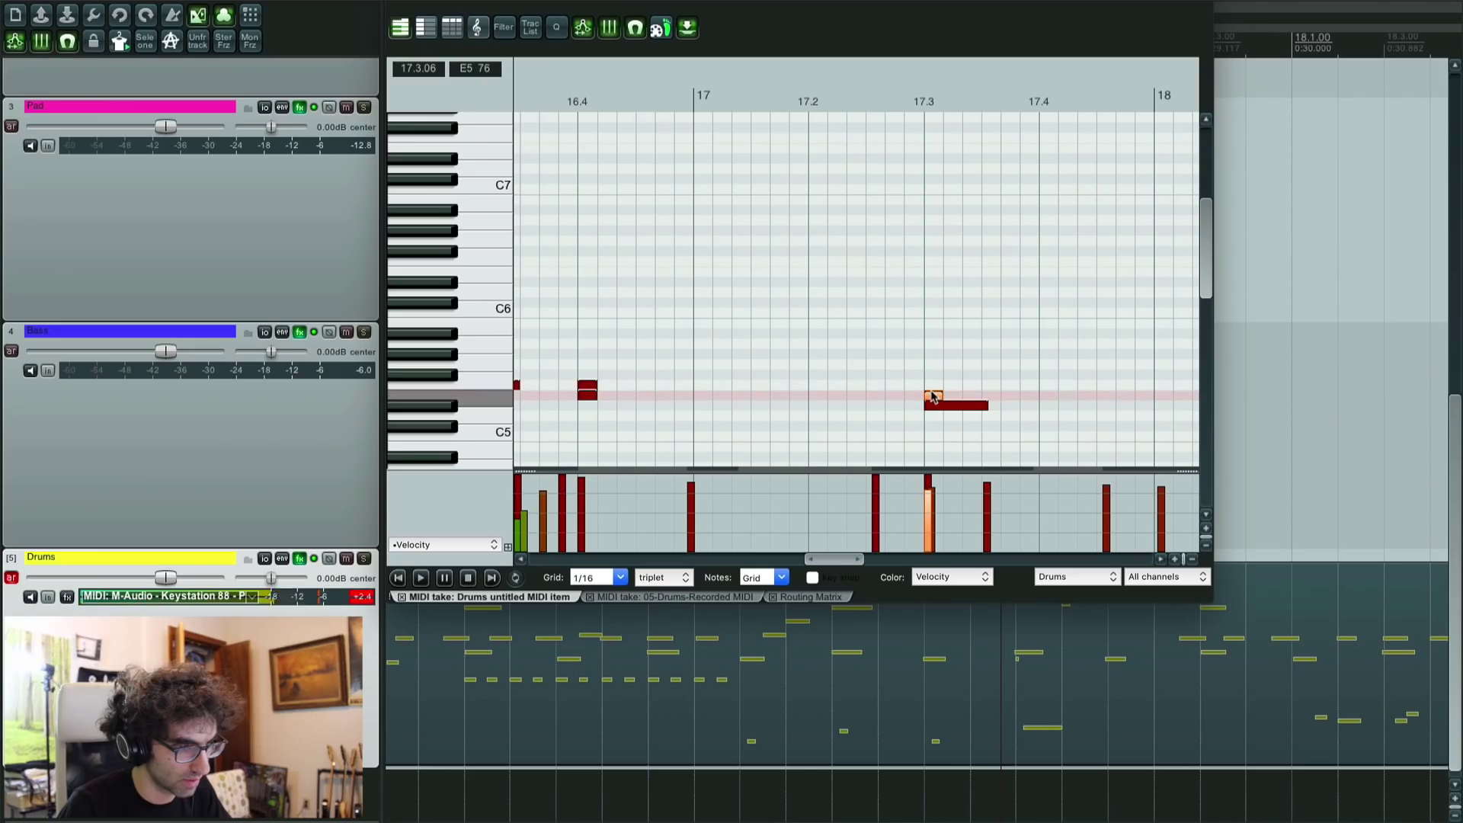
pyautogui.scroll(-1, 614, 302)
pyautogui.scroll(-4, 614, 303)
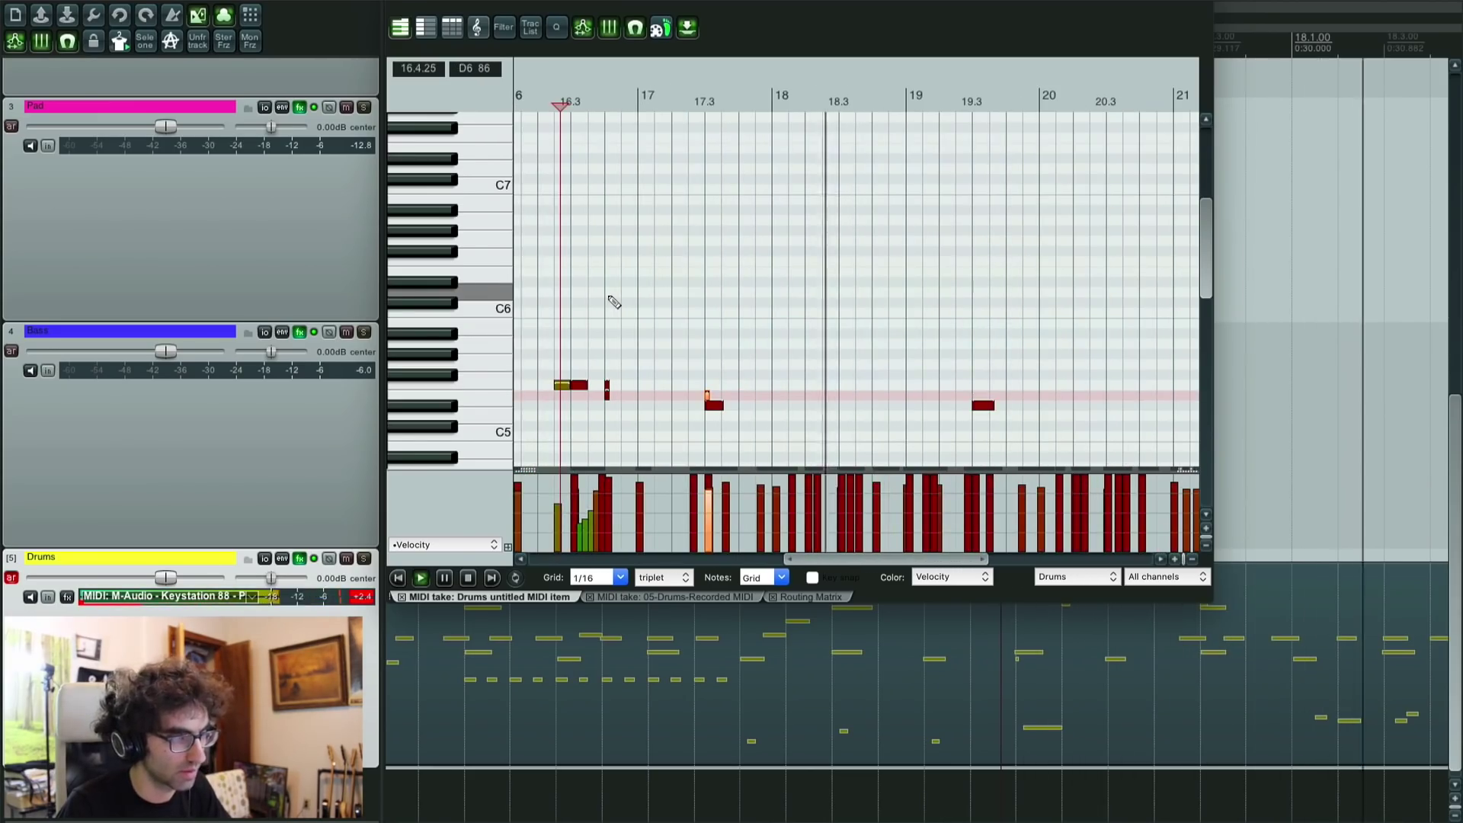
pyautogui.scroll(5, 675, 368)
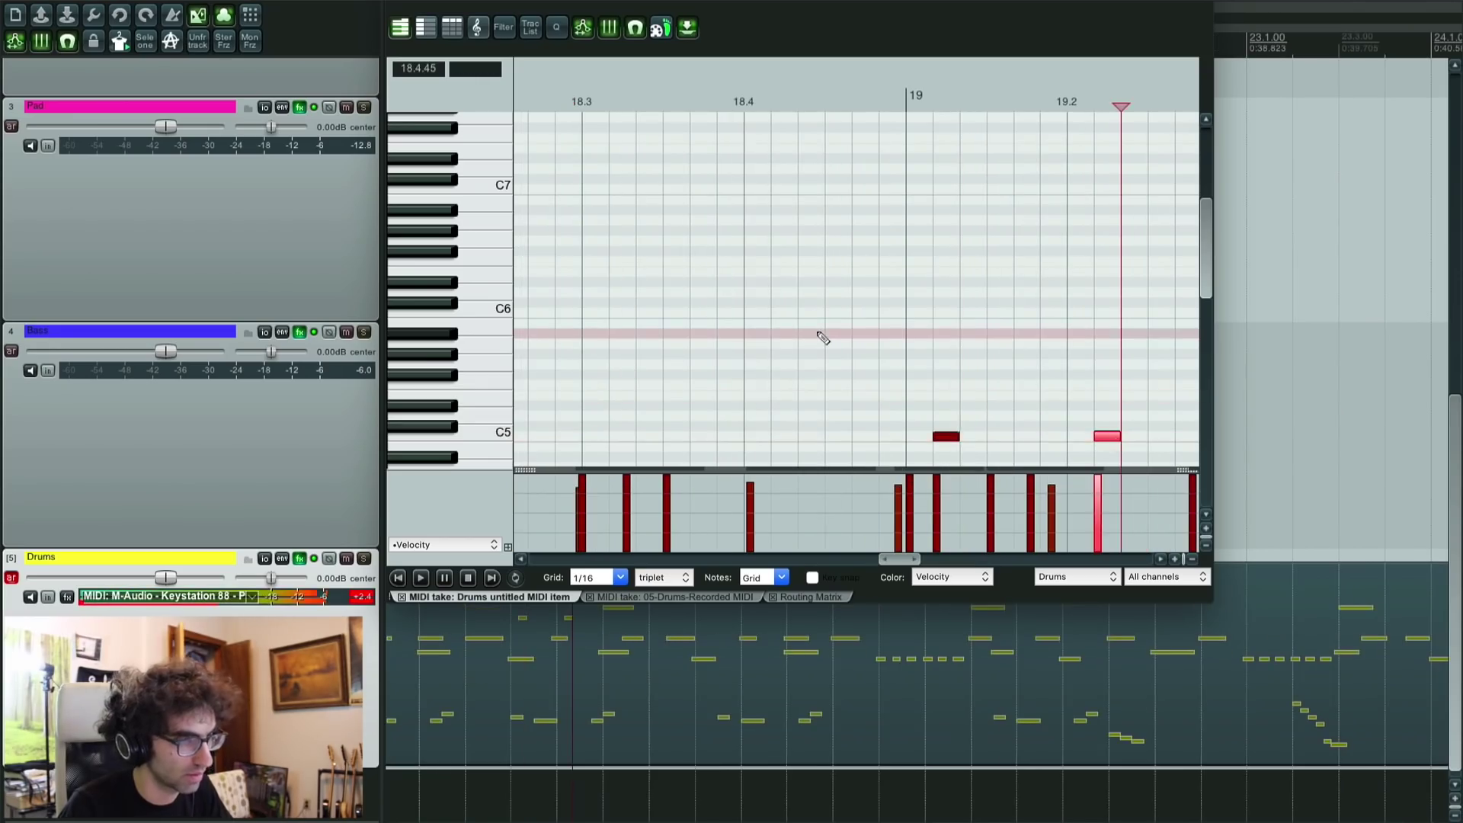
pyautogui.scroll(-5, 823, 338)
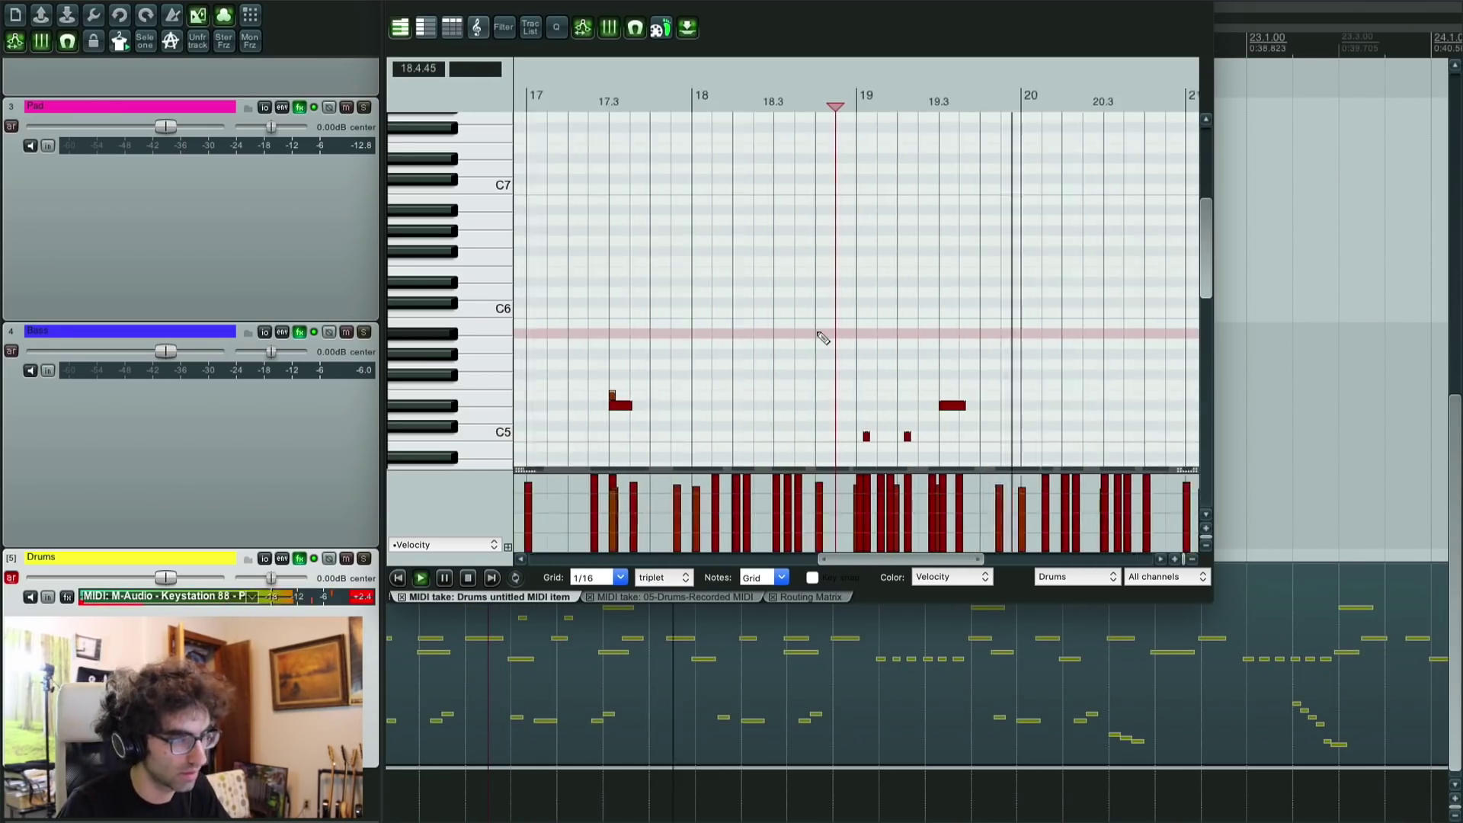
pyautogui.scroll(-2, 823, 337)
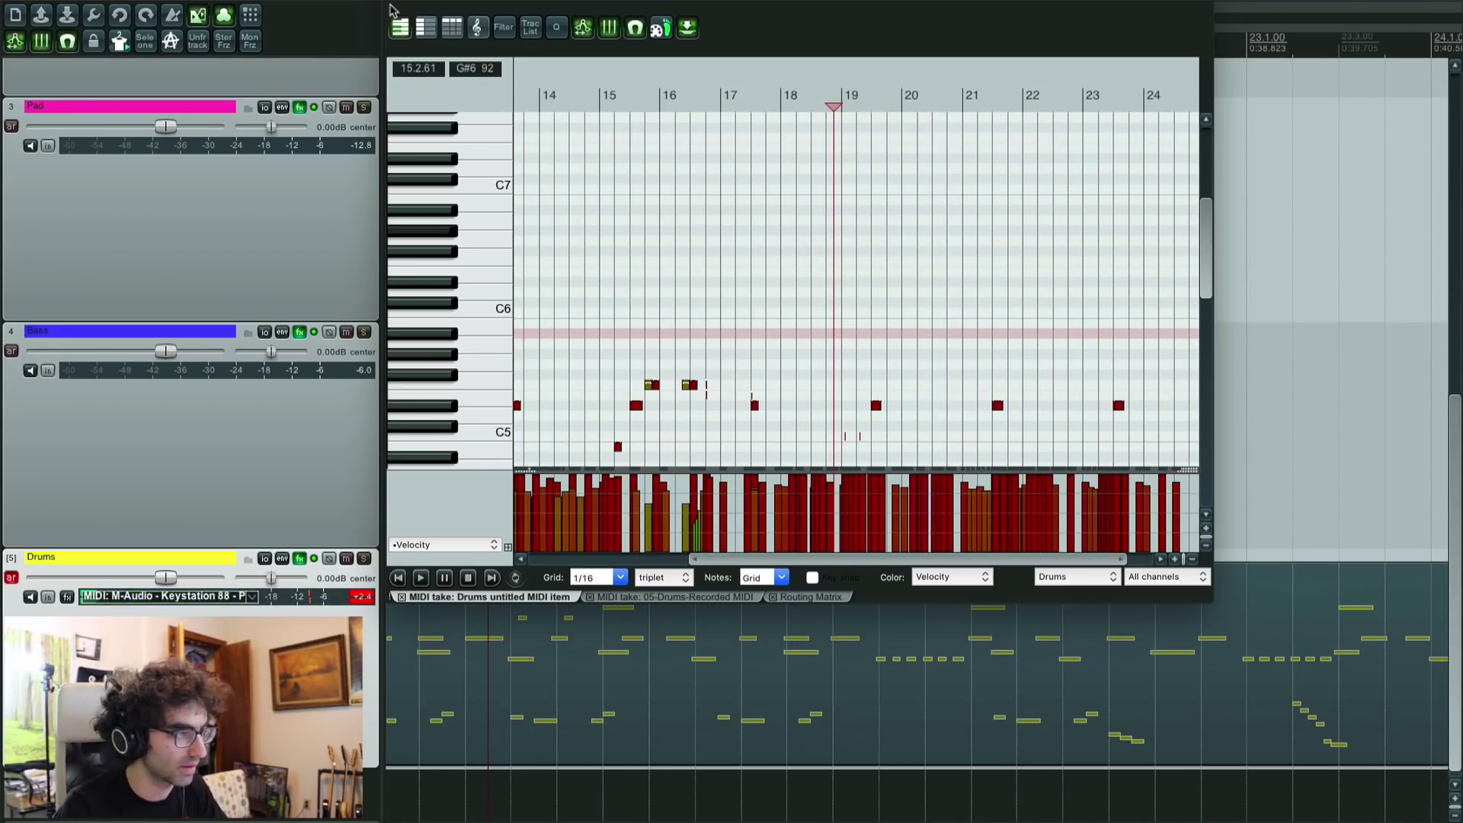
pyautogui.click(391, 5)
pyautogui.scroll(-5, 770, 416)
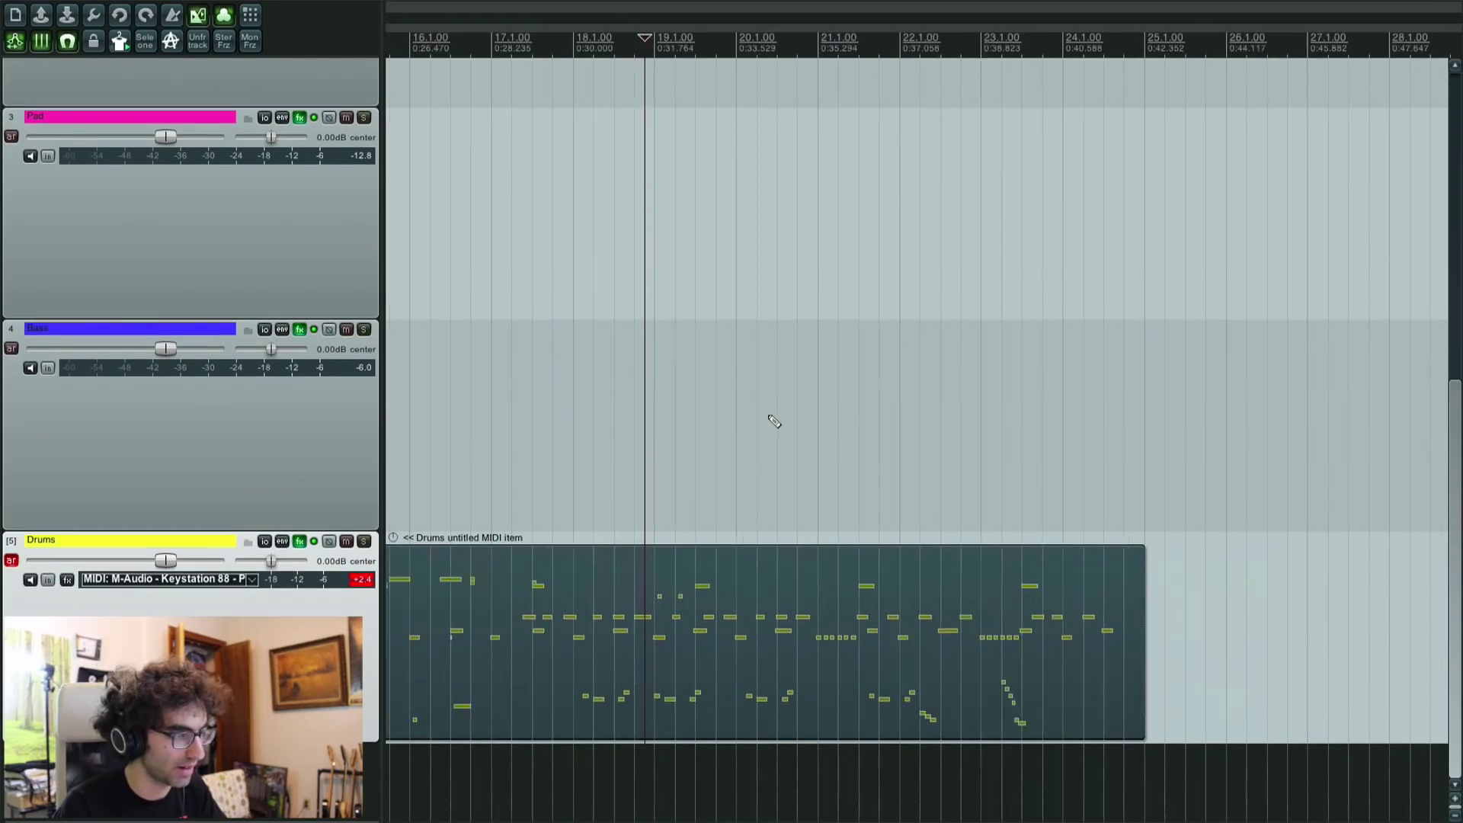
# Step: Select the Bass track in the zoomed-out arrangement view
pyautogui.scroll(-3, 770, 418)
pyautogui.click(481, 491)
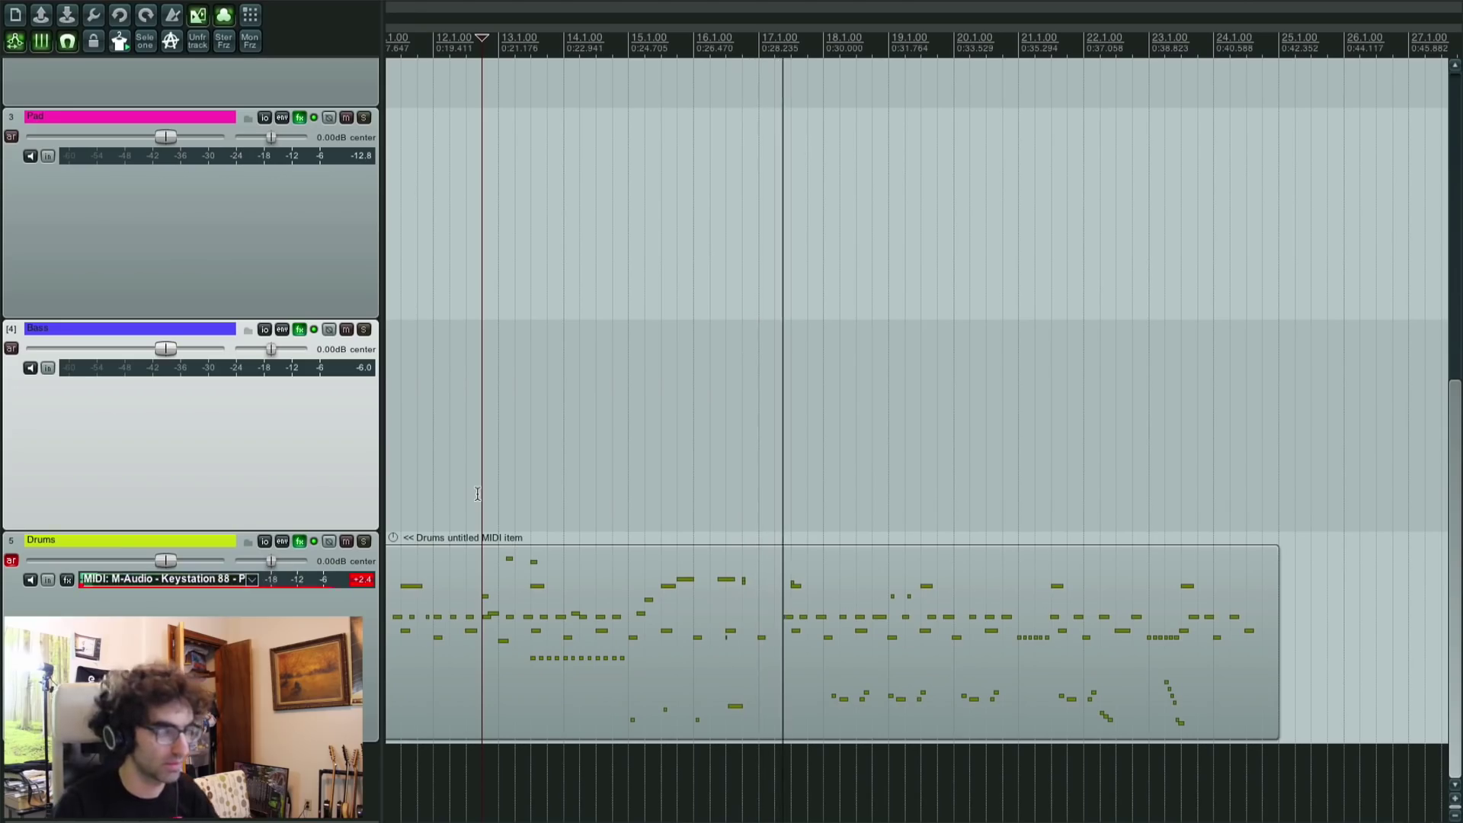
pyautogui.scroll(-4, 478, 494)
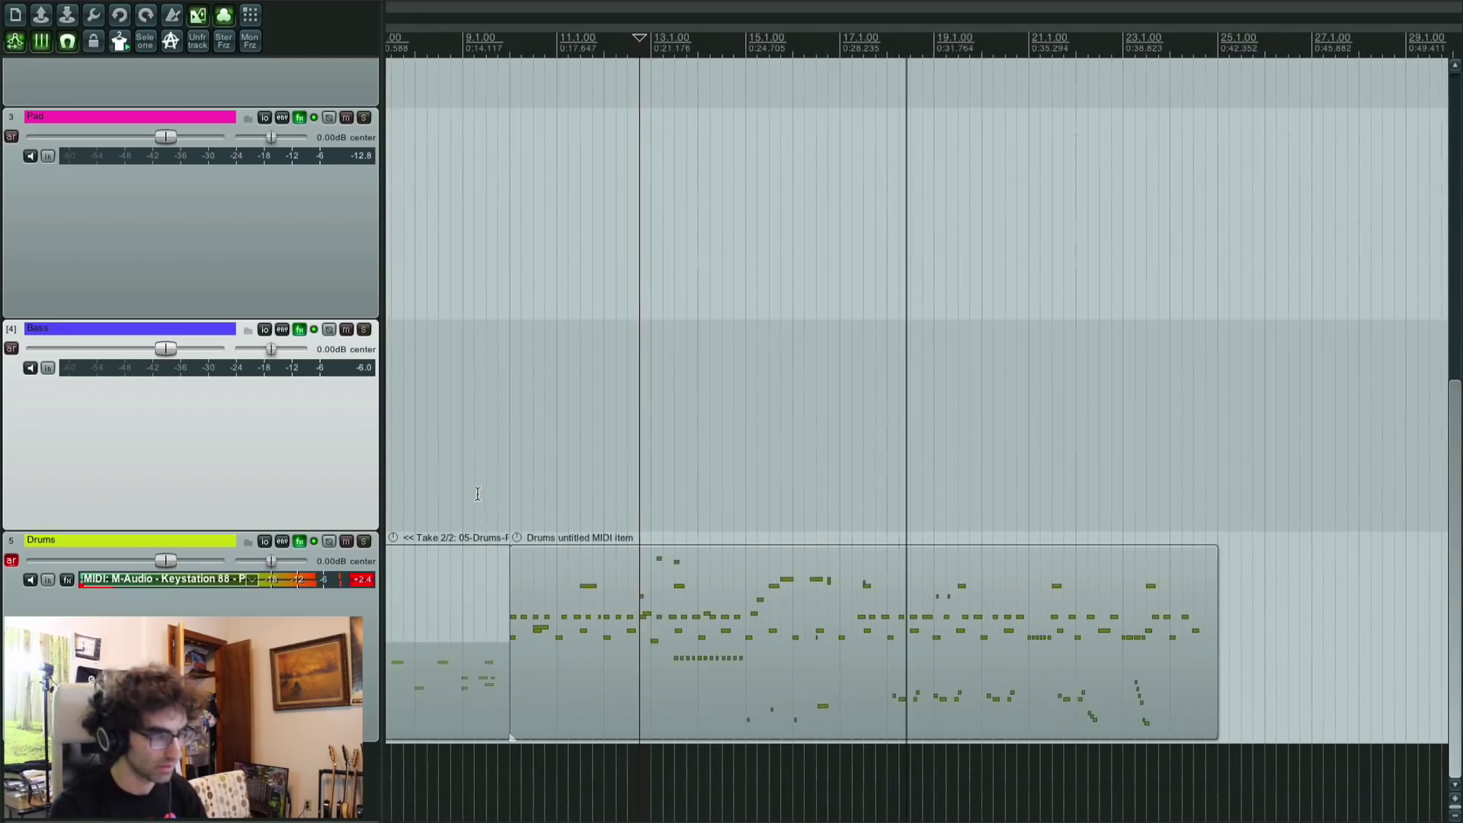
pyautogui.scroll(-5, 477, 494)
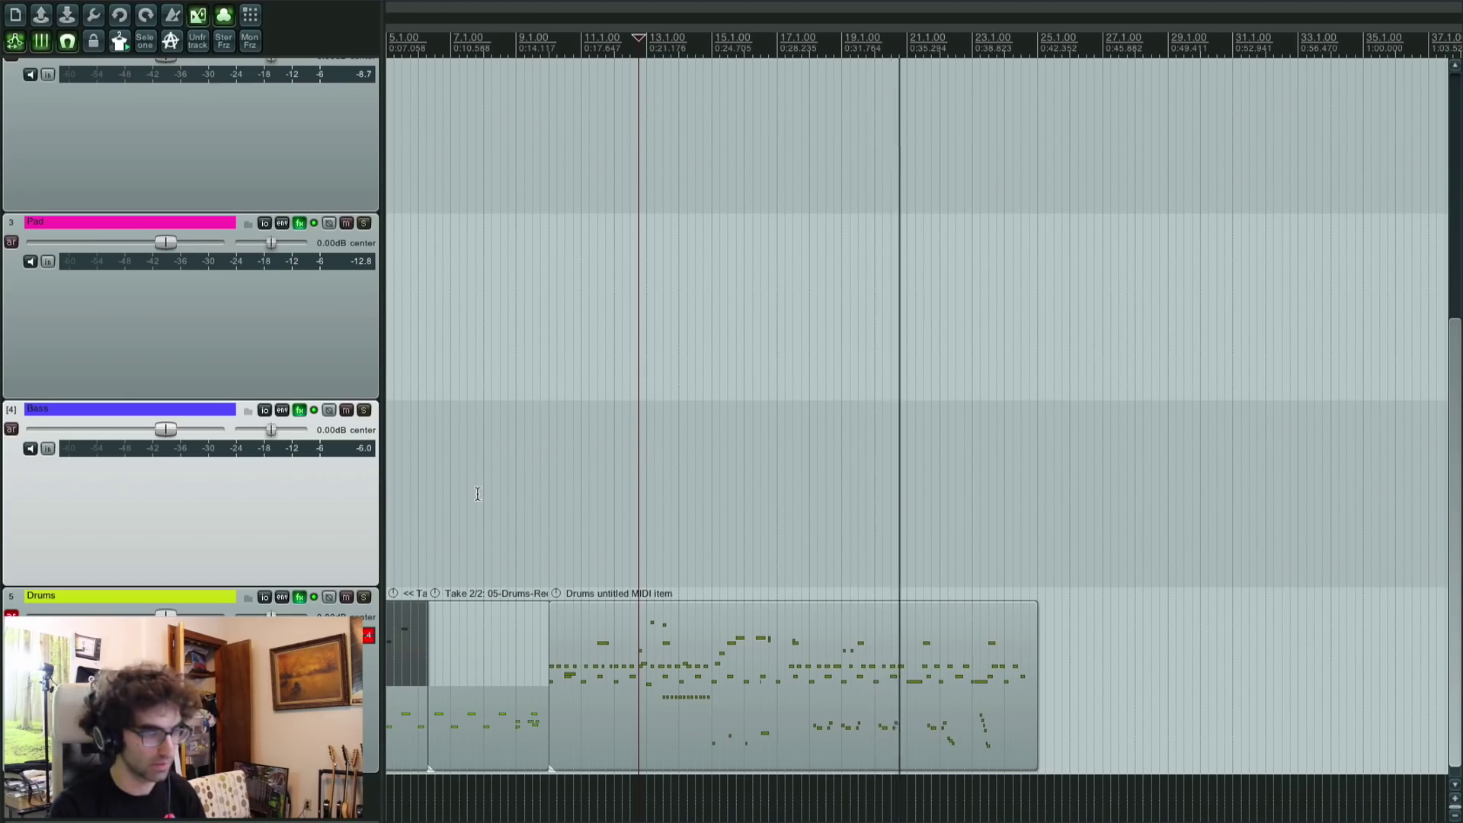
pyautogui.scroll(-2, 478, 494)
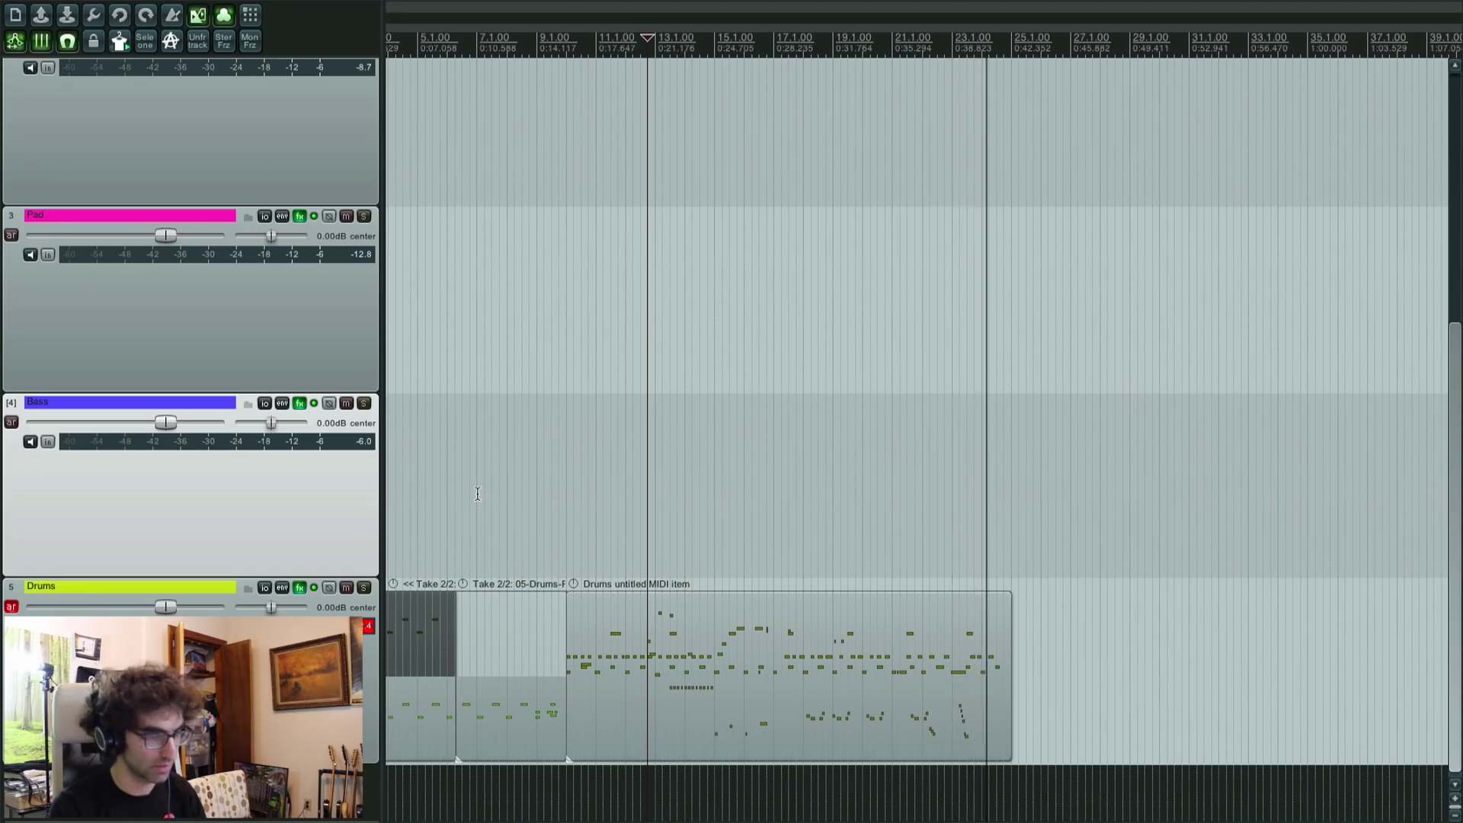
pyautogui.hscroll(-3, 478, 494)
pyautogui.scroll(-1, 478, 494)
# Step: Stop playback and scroll the arrangement to check the Bass track's MIDI input setup
pyautogui.press('space')
pyautogui.scroll(1, 478, 494)
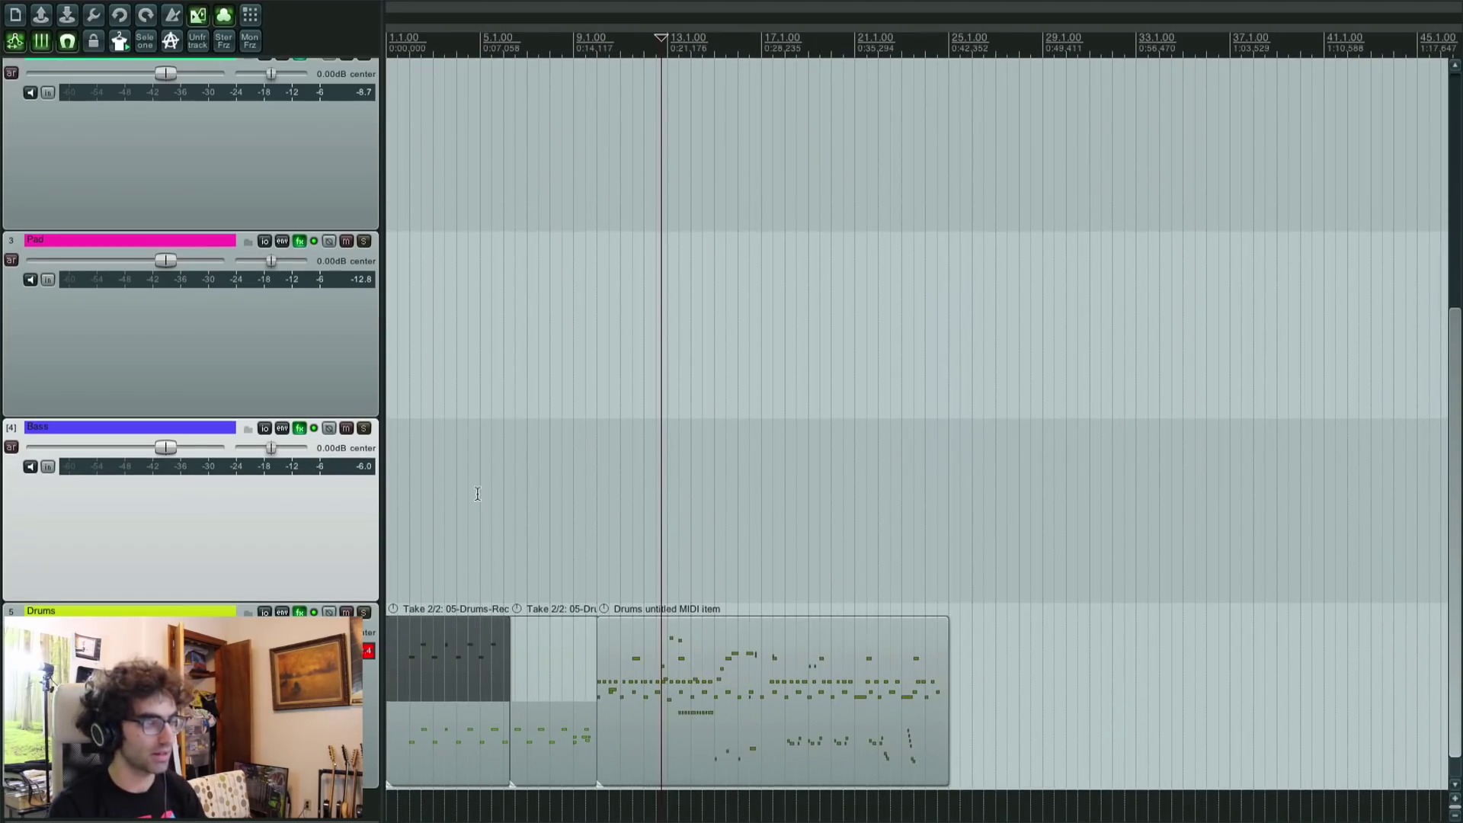
pyautogui.scroll(2, 483, 500)
pyautogui.scroll(-1, 479, 497)
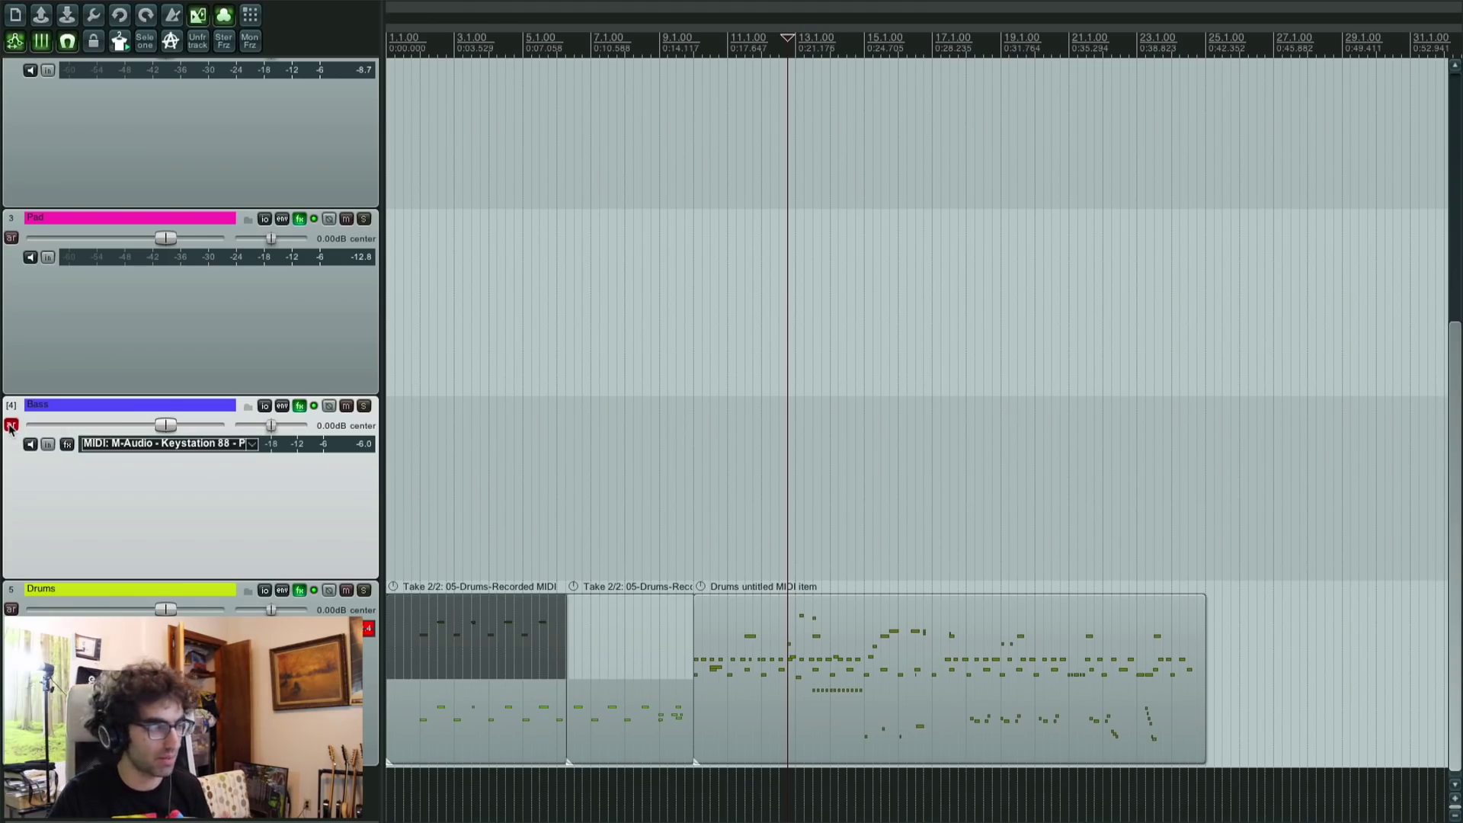
pyautogui.scroll(5, 9, 427)
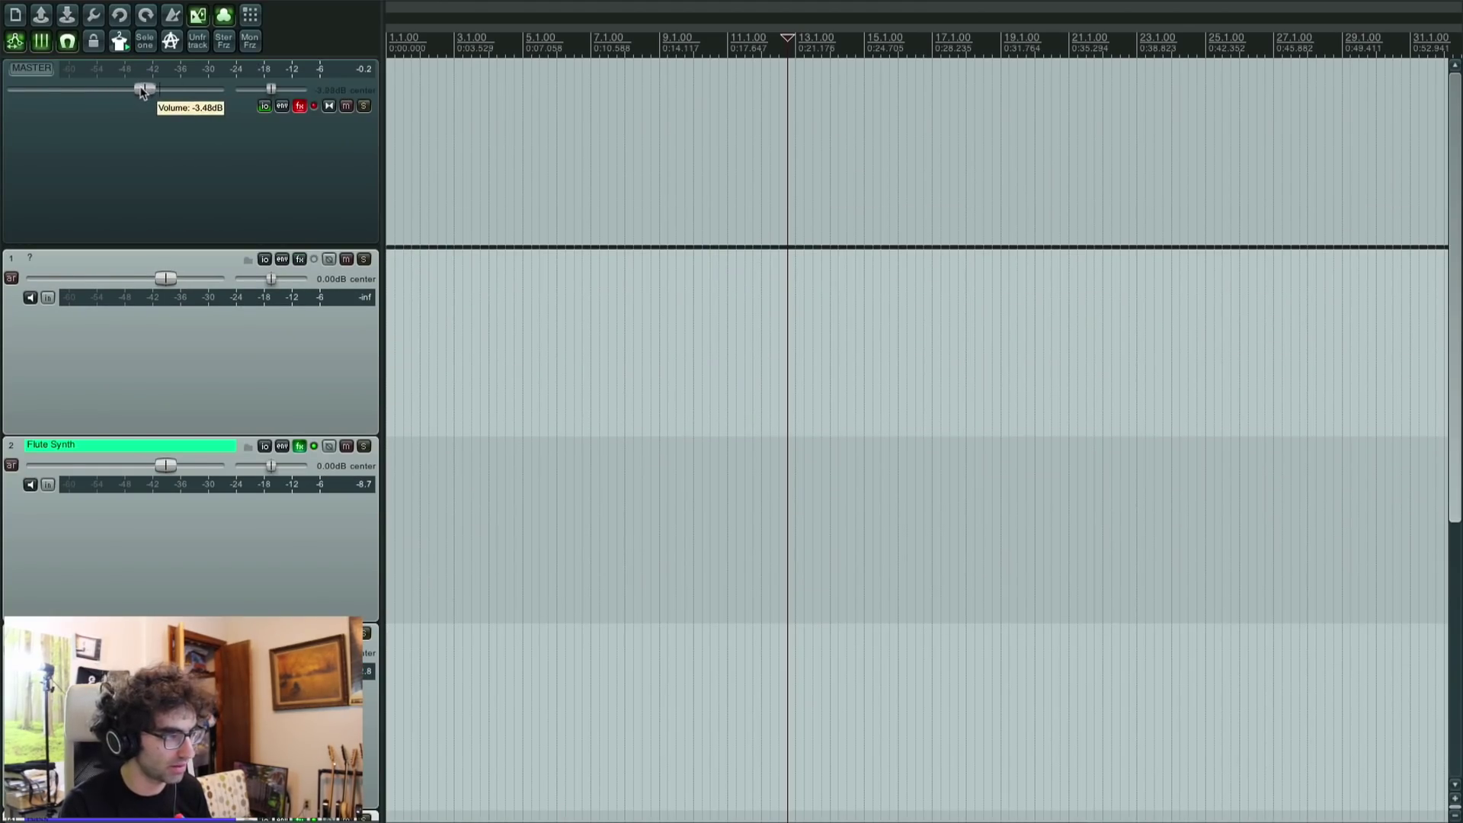
pyautogui.scroll(-5, 237, 283)
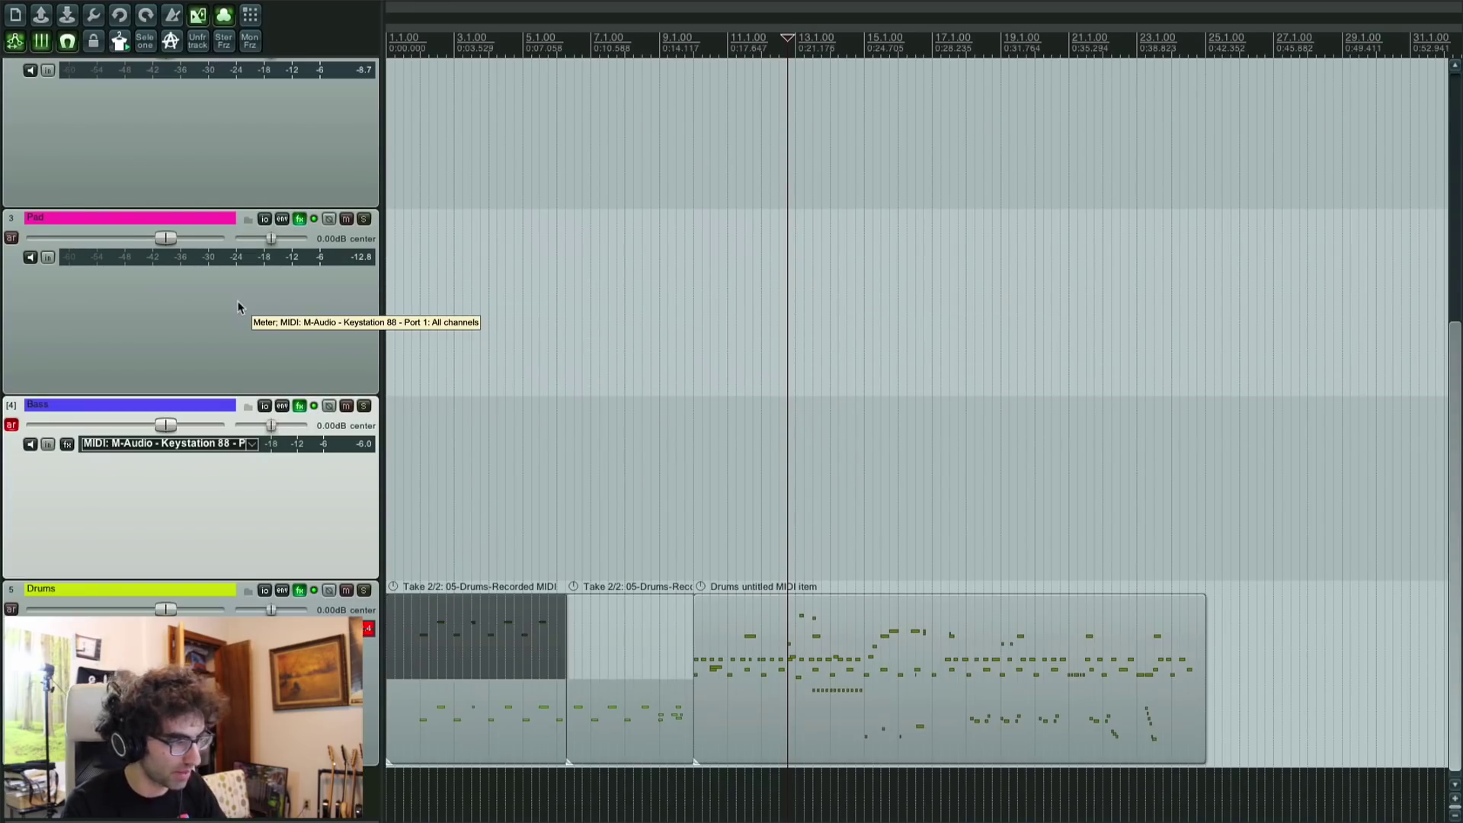
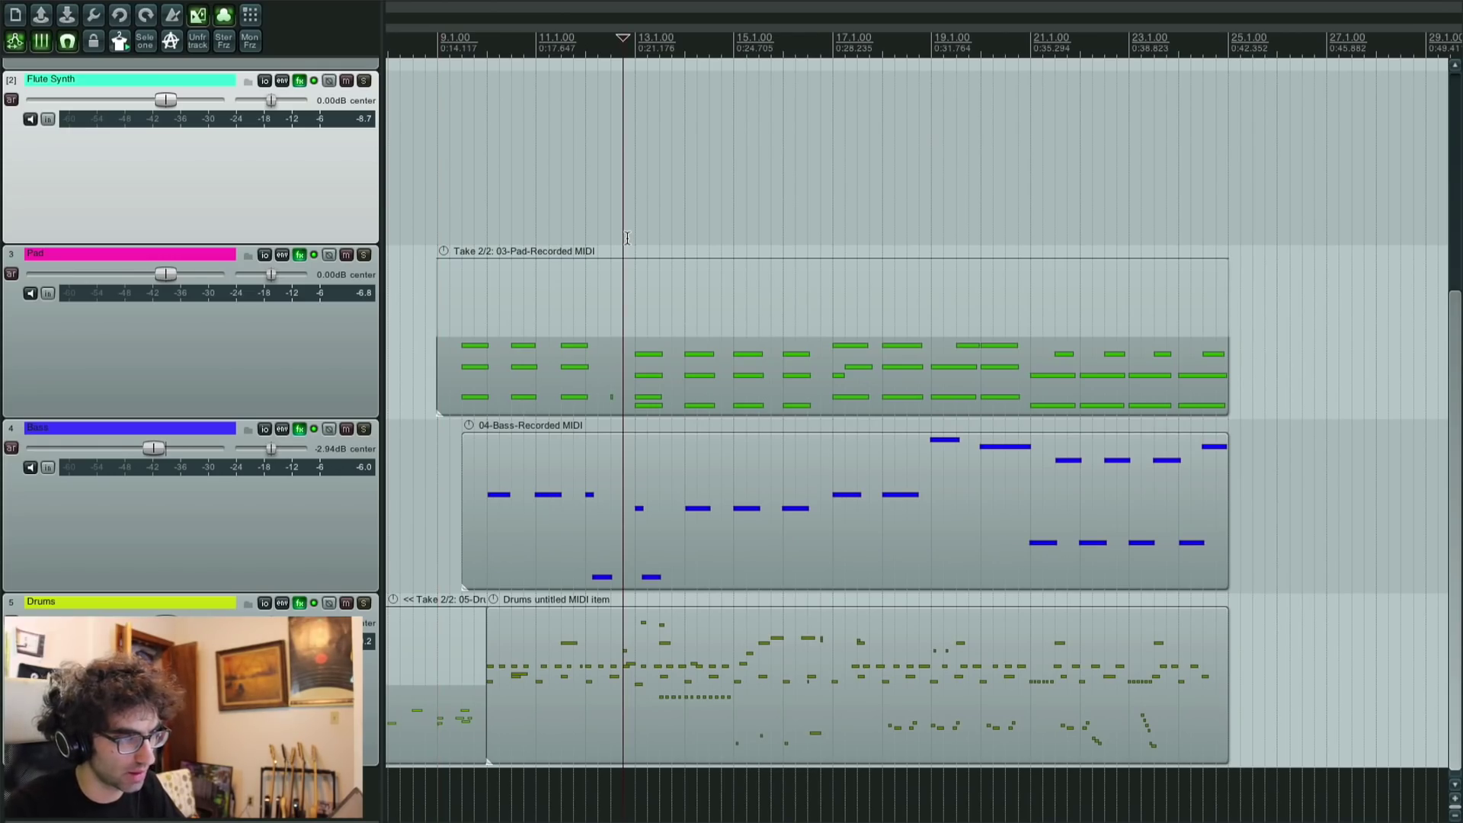
# Step: Select the Pad track and show its volume envelope rising at bar 13 during playback
pyautogui.click(598, 249)
pyautogui.press('space')
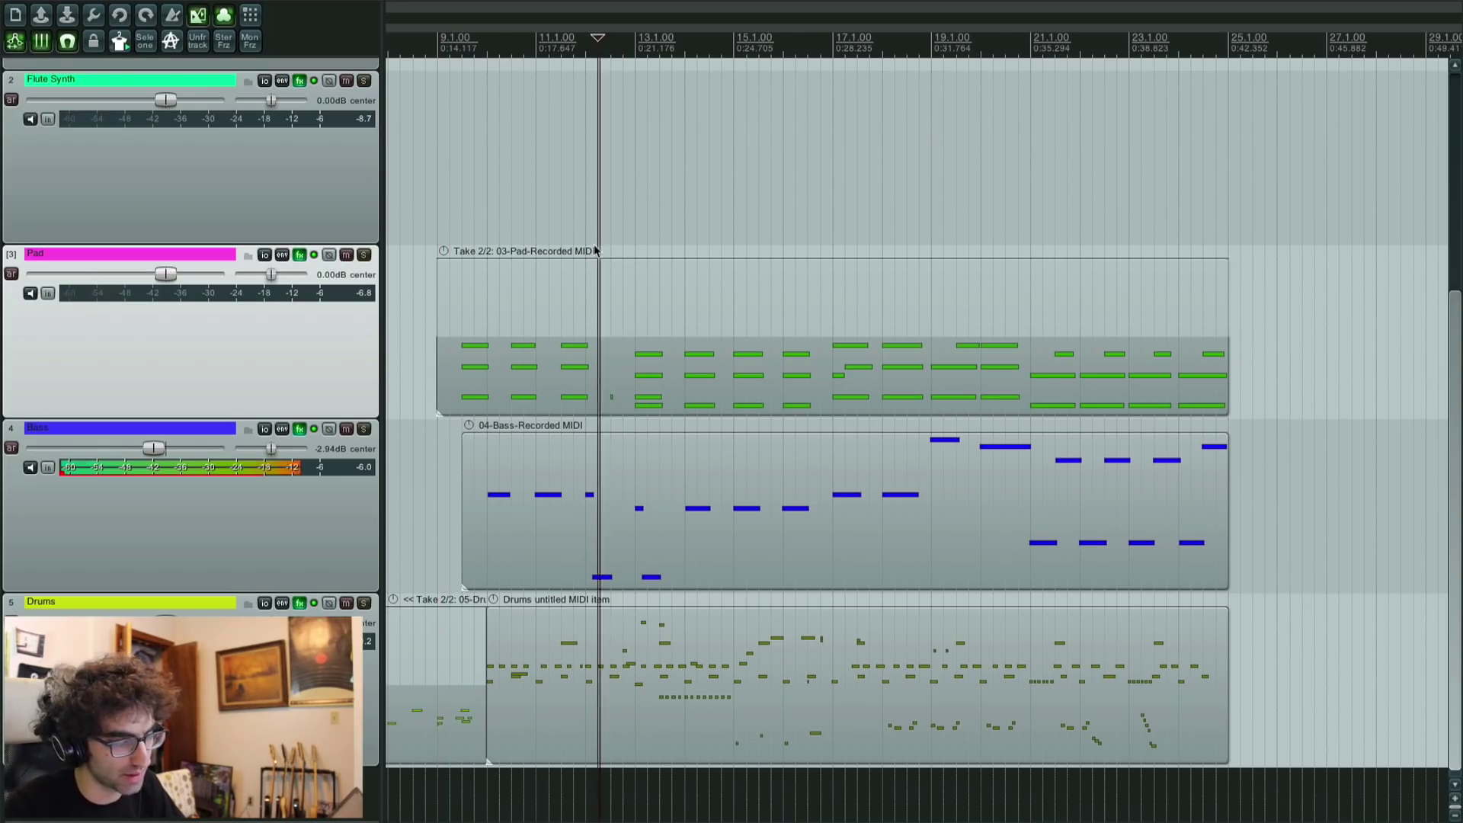
pyautogui.scroll(1, 599, 251)
pyautogui.press('v')
# Step: Zoom in on the arrangement and open the Bass item in the MIDI editor
pyautogui.scroll(1, 649, 547)
pyautogui.scroll(1, 649, 546)
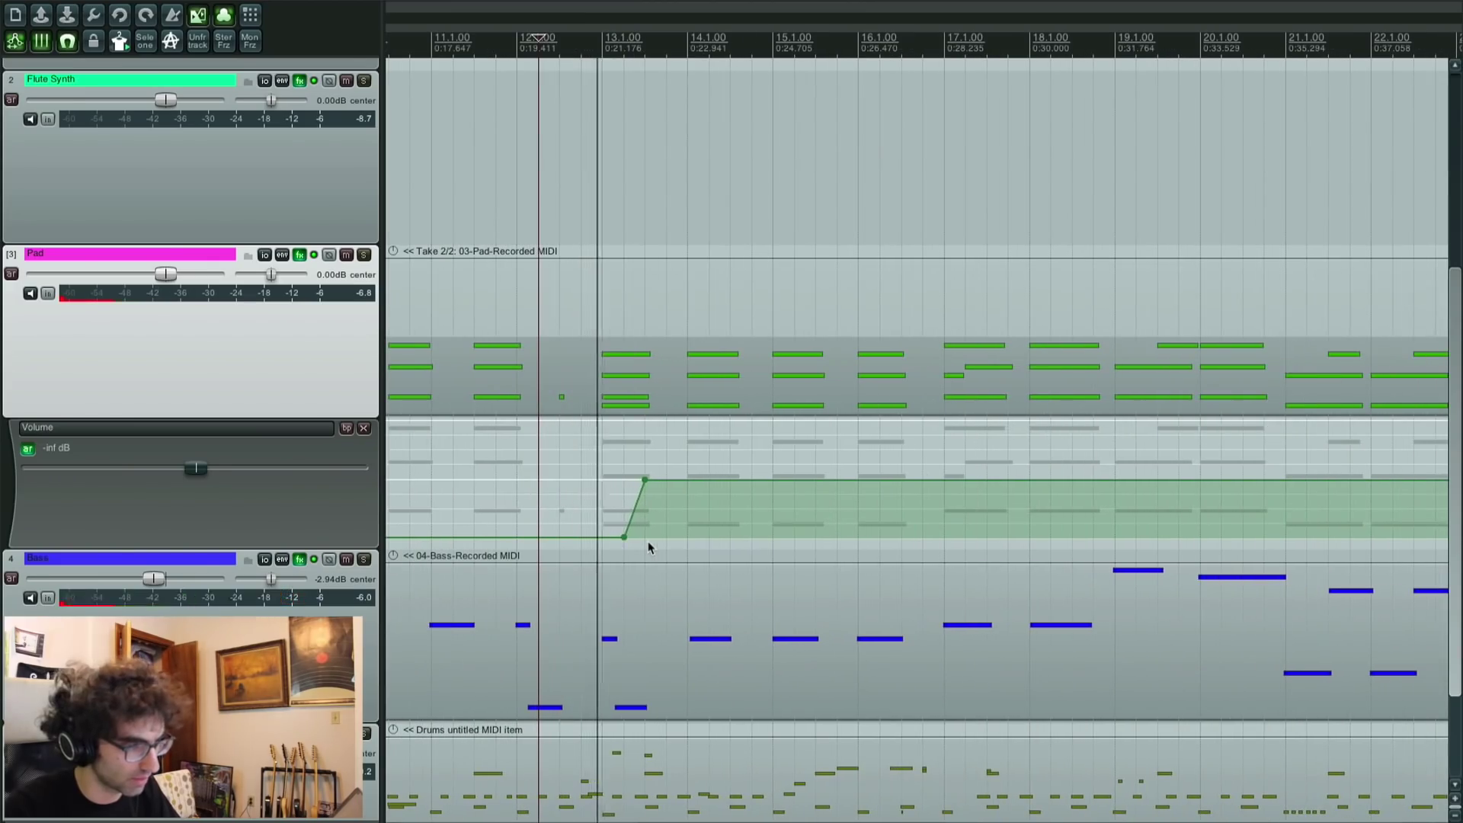
pyautogui.scroll(-3, 677, 541)
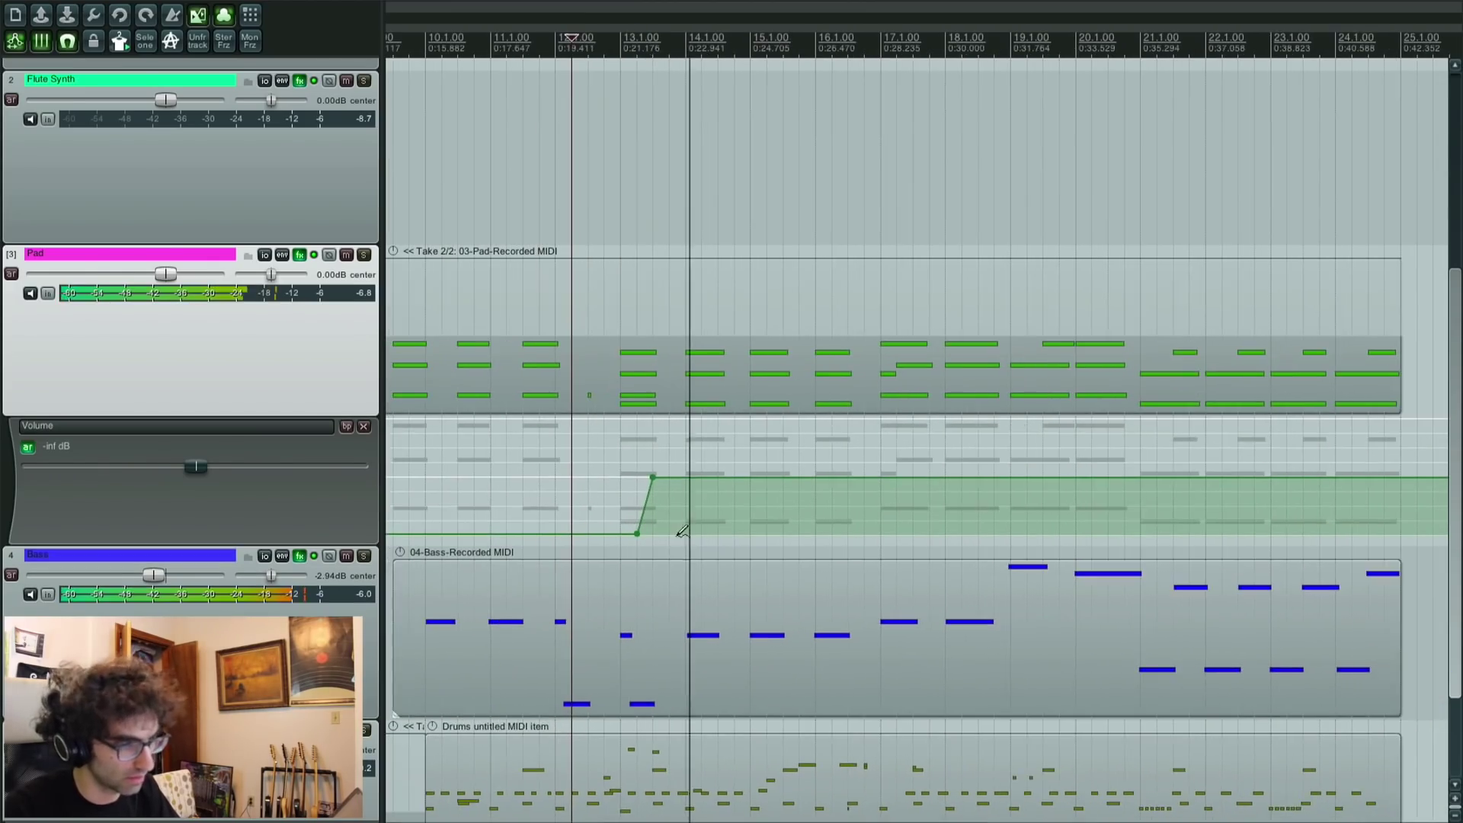
pyautogui.scroll(2, 676, 541)
pyautogui.scroll(-2, 677, 541)
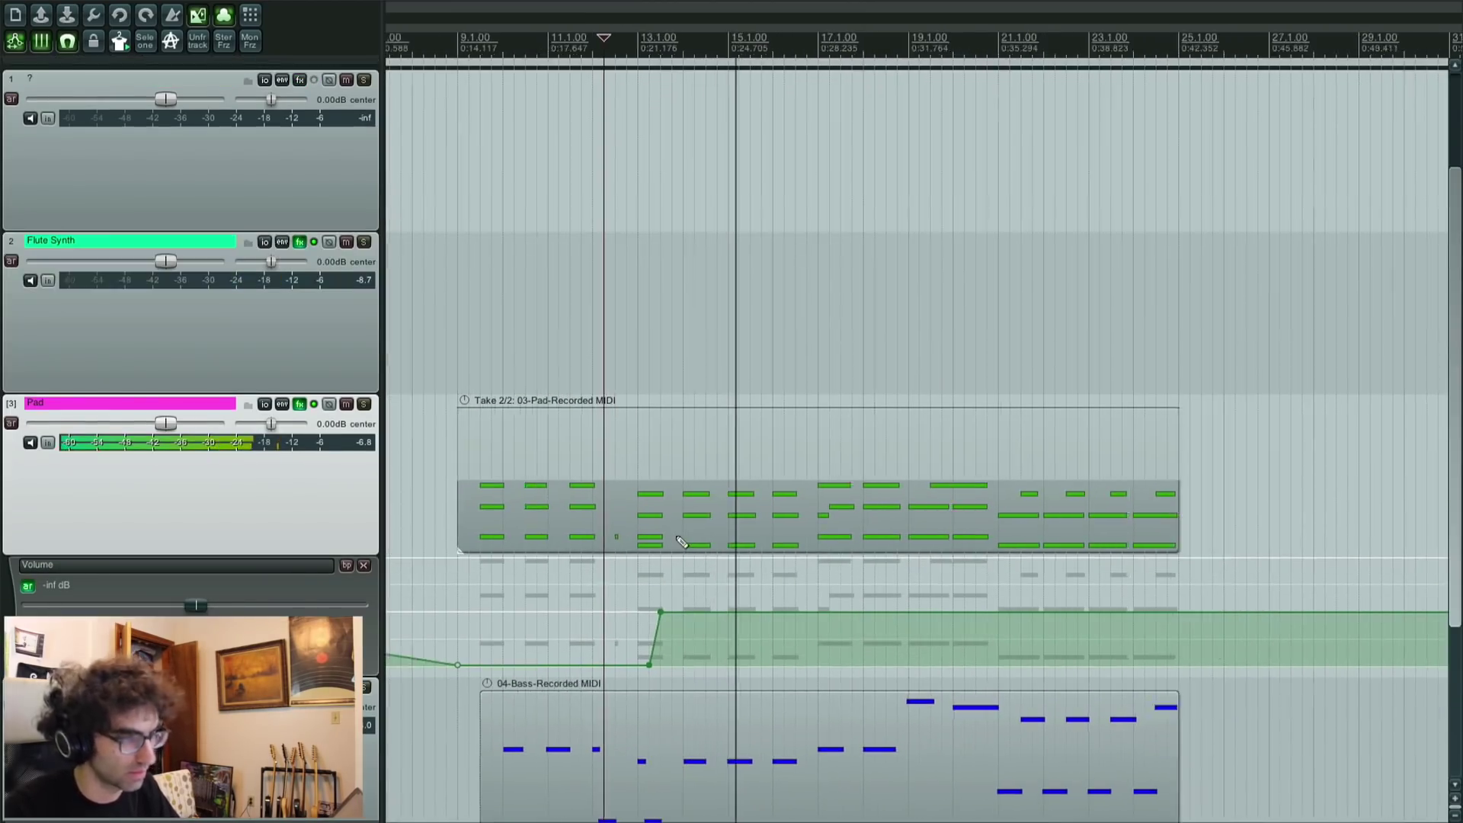
pyautogui.scroll(-2, 648, 585)
pyautogui.scroll(-2, 649, 585)
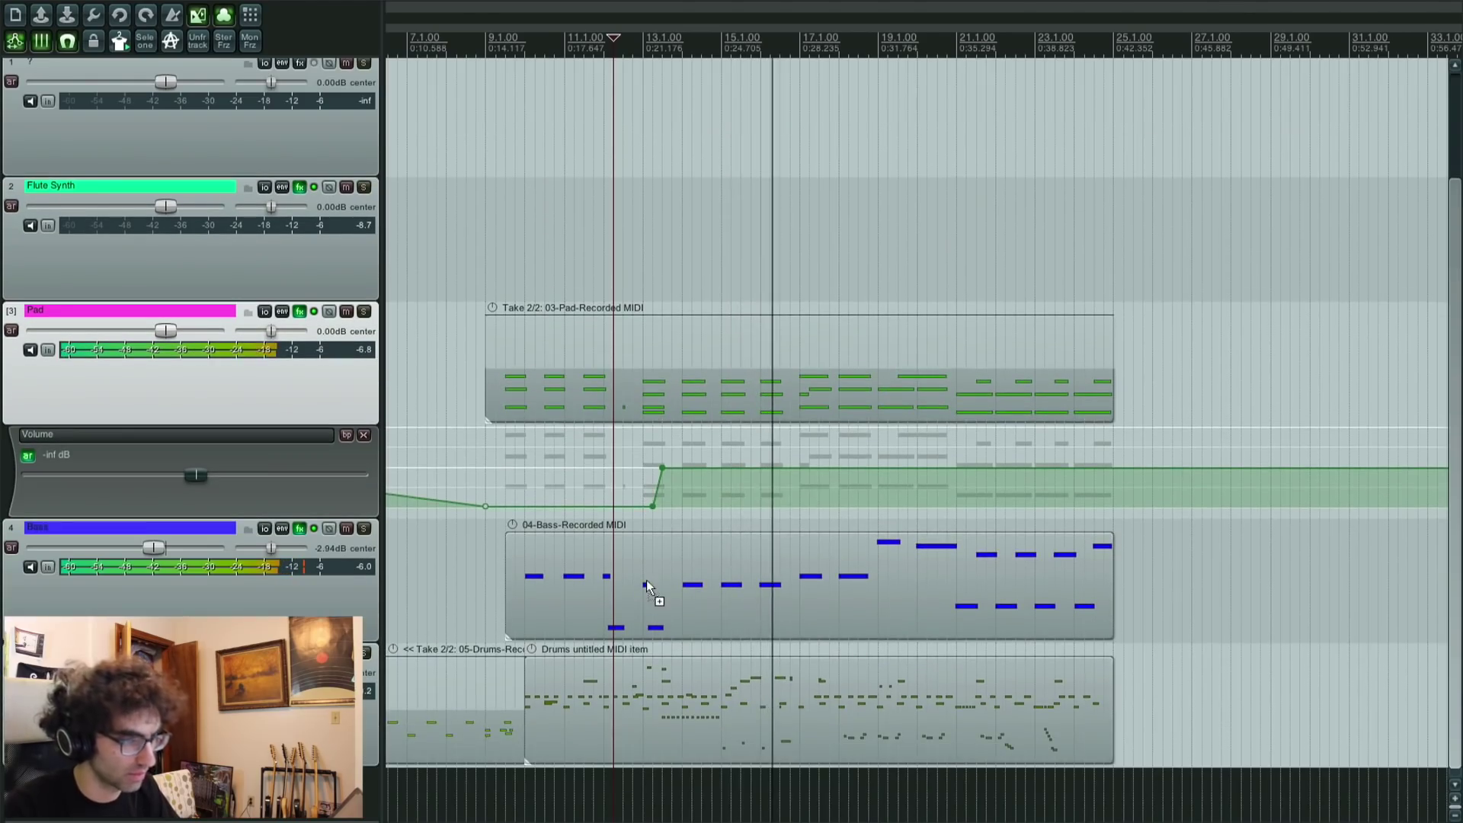
pyautogui.scroll(1, 624, 593)
pyautogui.scroll(3, 607, 591)
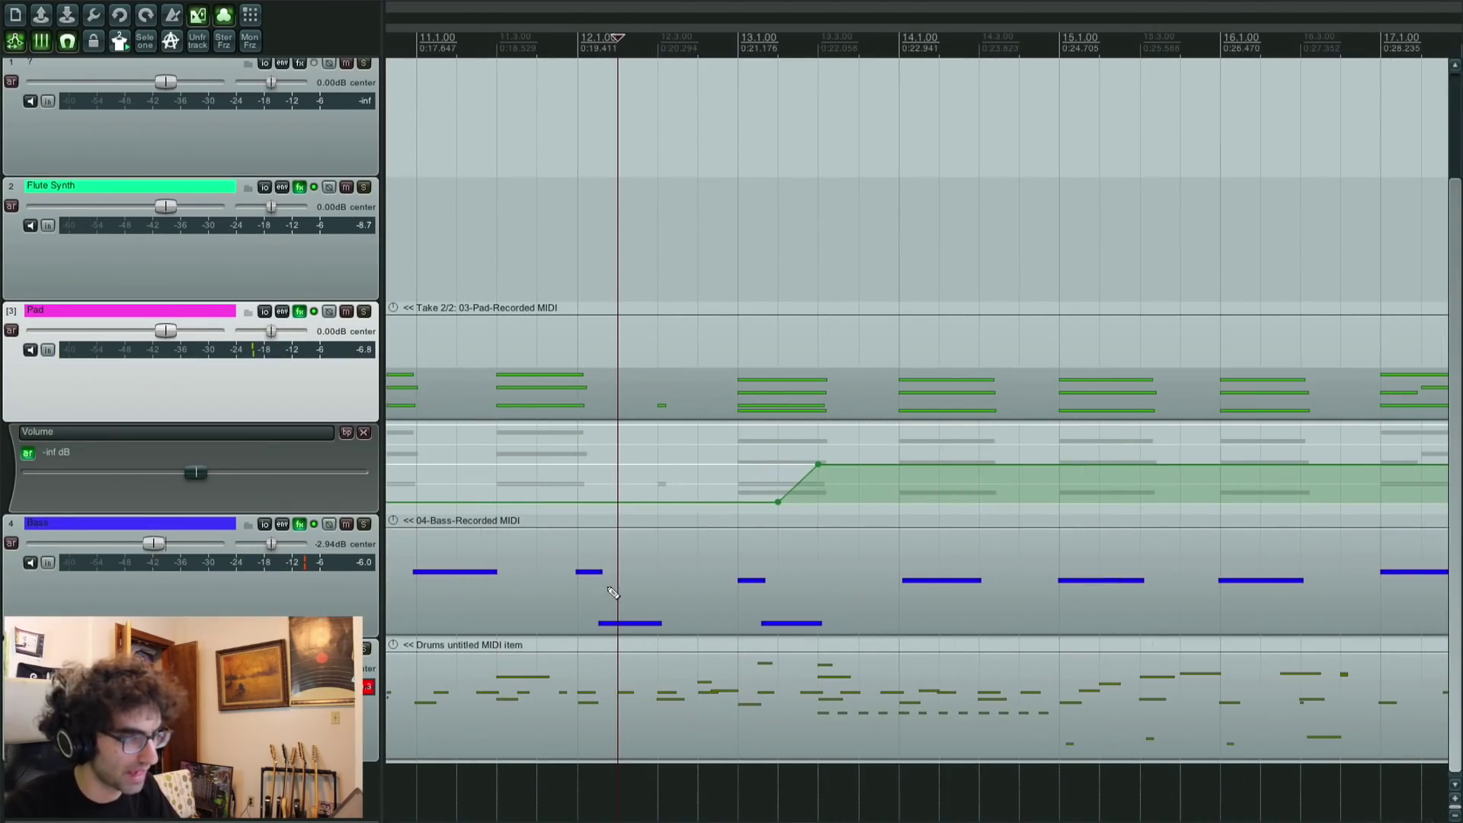
pyautogui.doubleClick(732, 596)
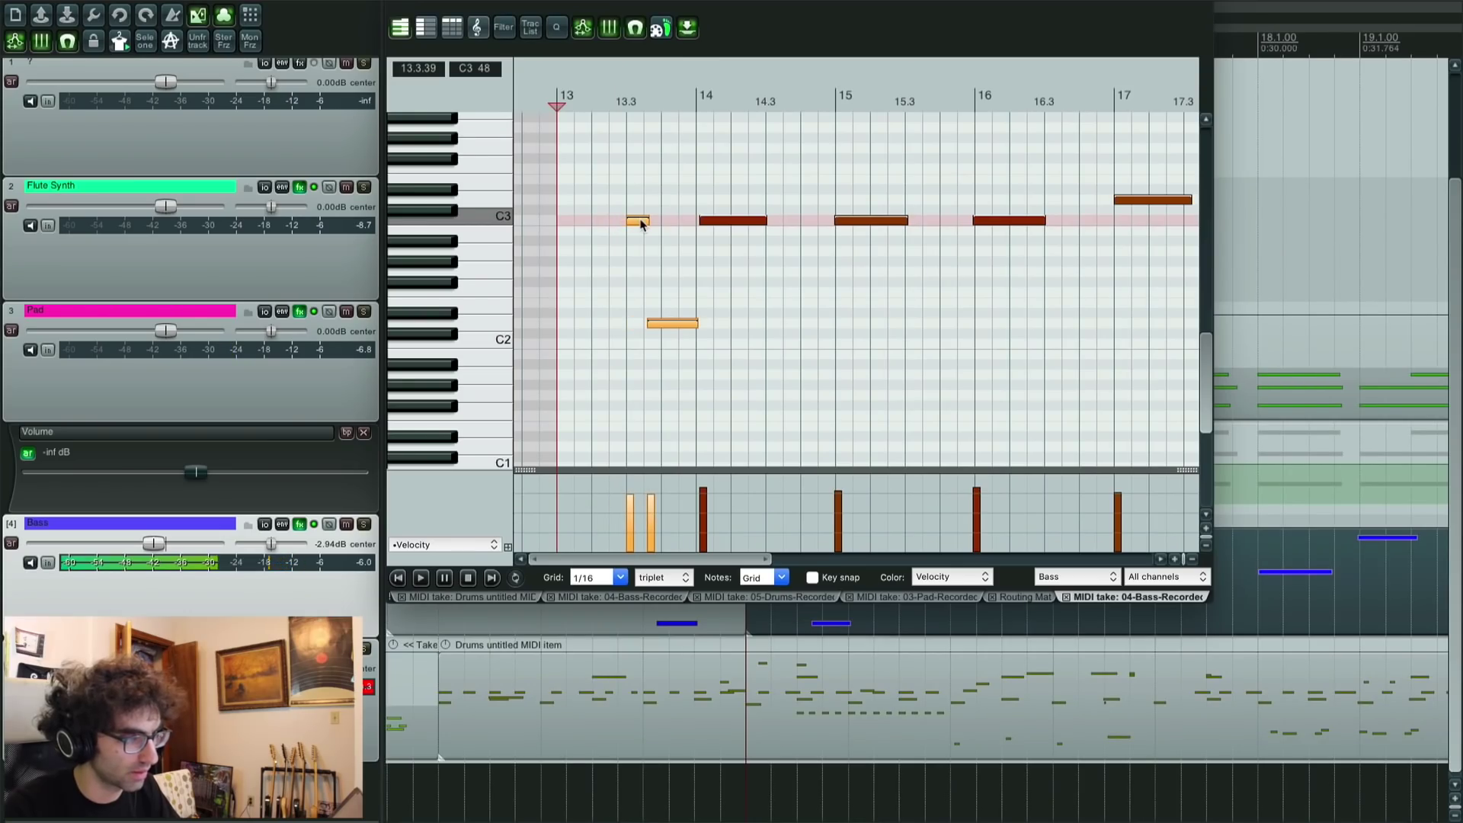
# Step: Close the MIDI editor and mute the first Bass section
pyautogui.press('Escape')
pyautogui.scroll(-3, 651, 332)
pyautogui.click(622, 617)
pyautogui.press('u')
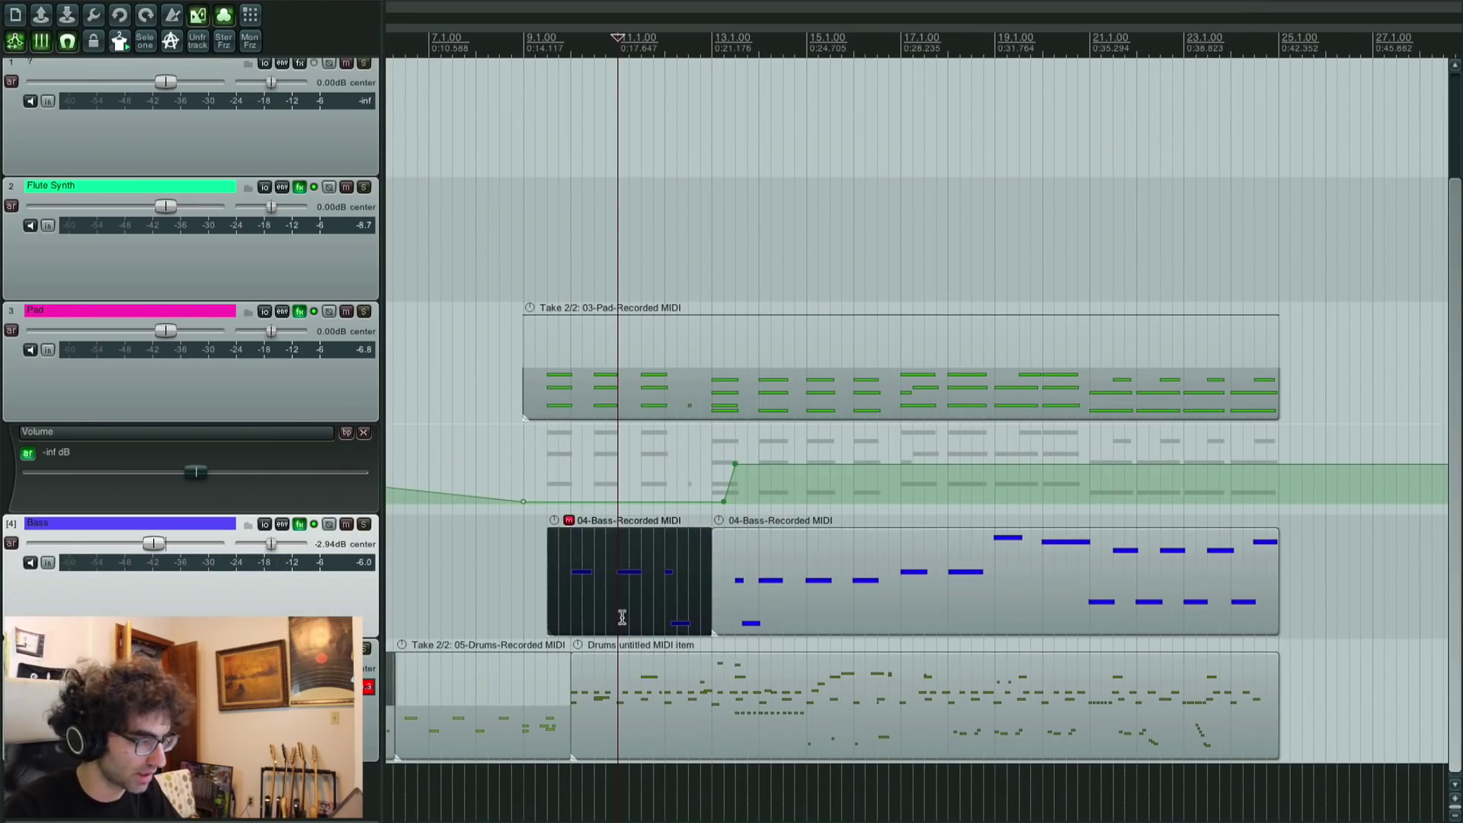
# Step: Play the arrangement from bar 9 through Pad, Bass and Drums
pyautogui.click(529, 573)
pyautogui.press('space')
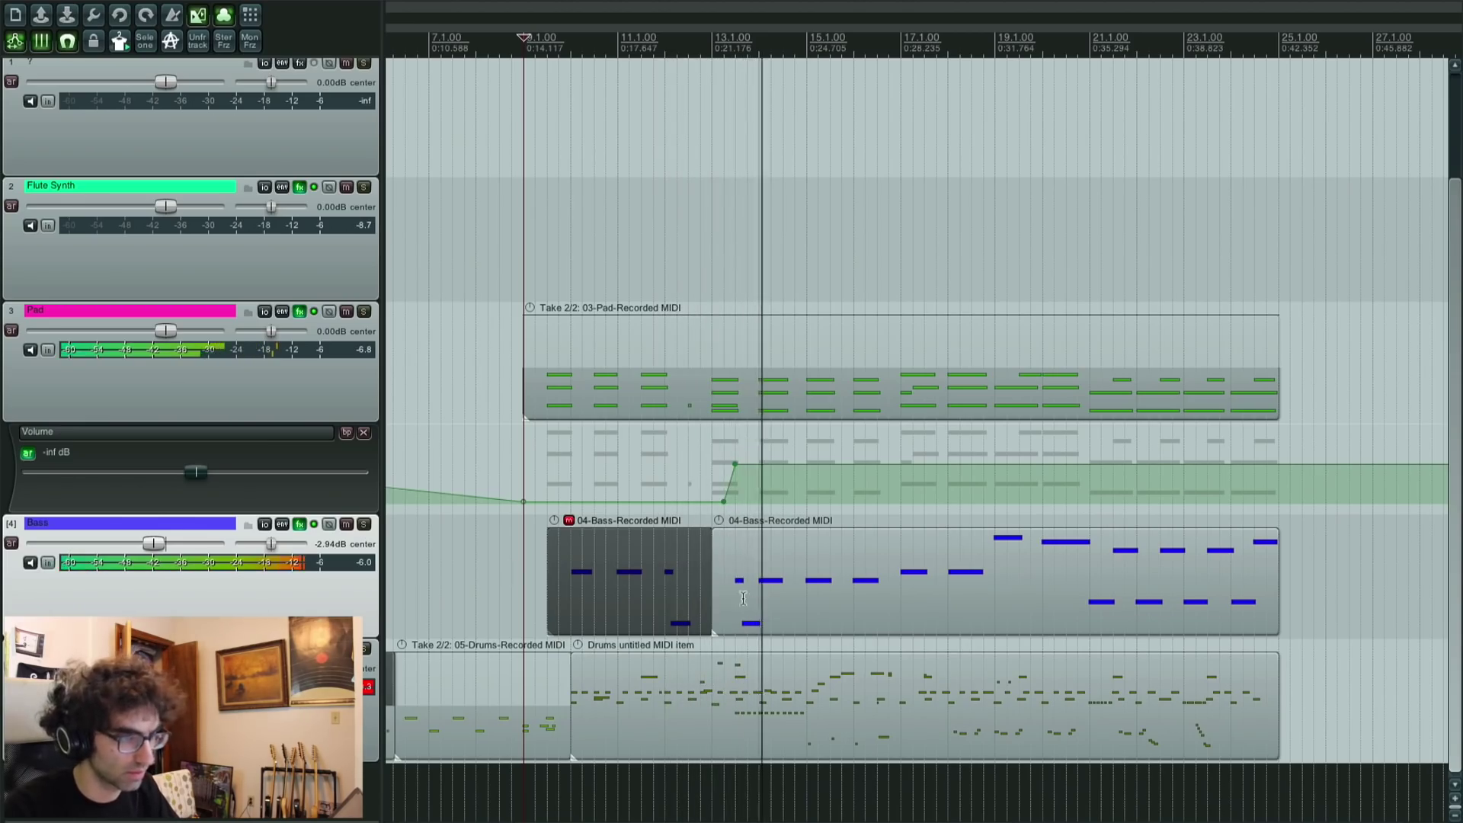
pyautogui.scroll(3, 747, 602)
pyautogui.scroll(-5, 749, 604)
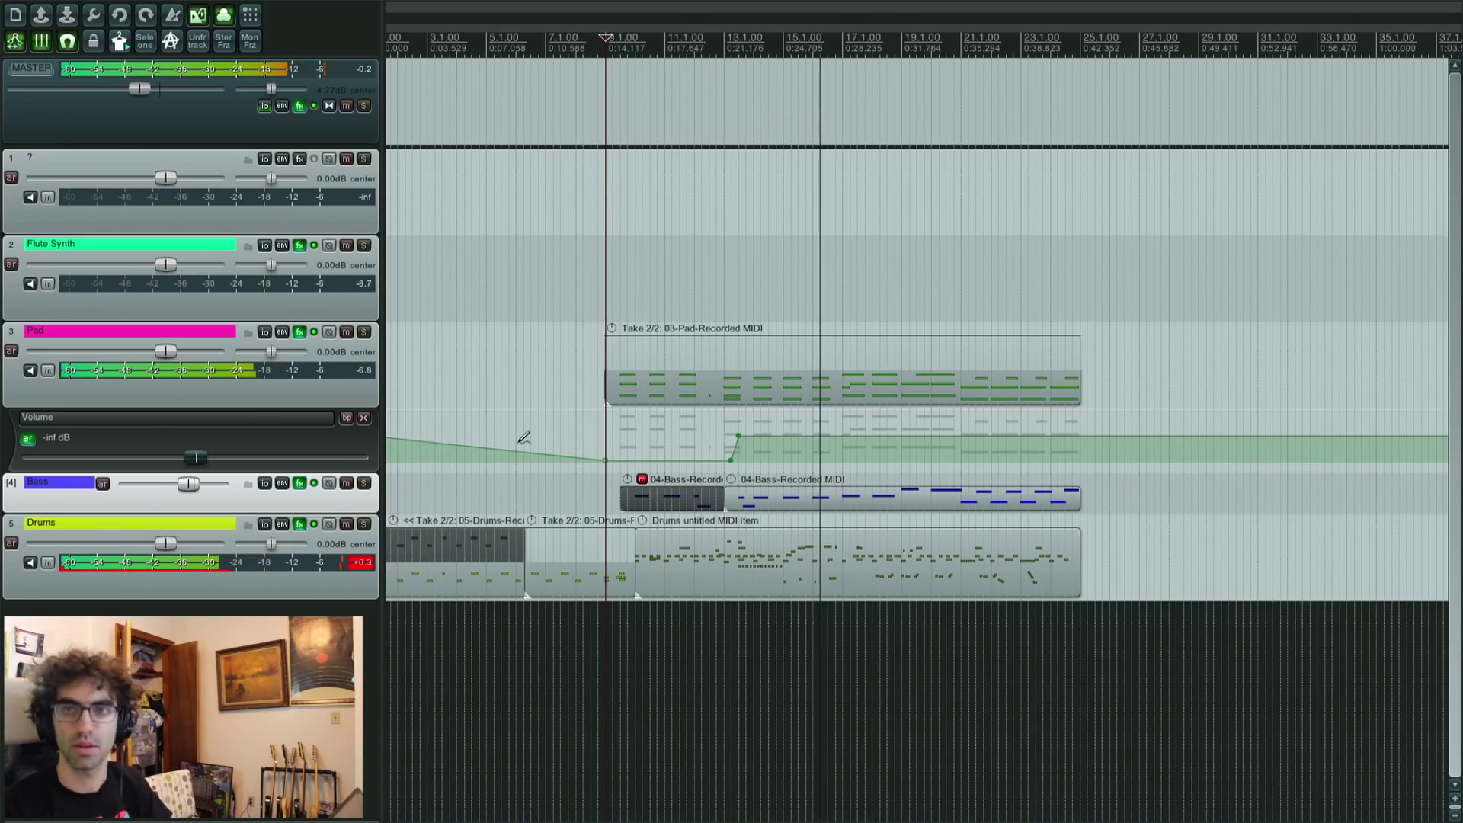
# Step: Record a Flute Synth MIDI melody running to about bar 27
pyautogui.press('space')
pyautogui.hscroll(-1, 518, 448)
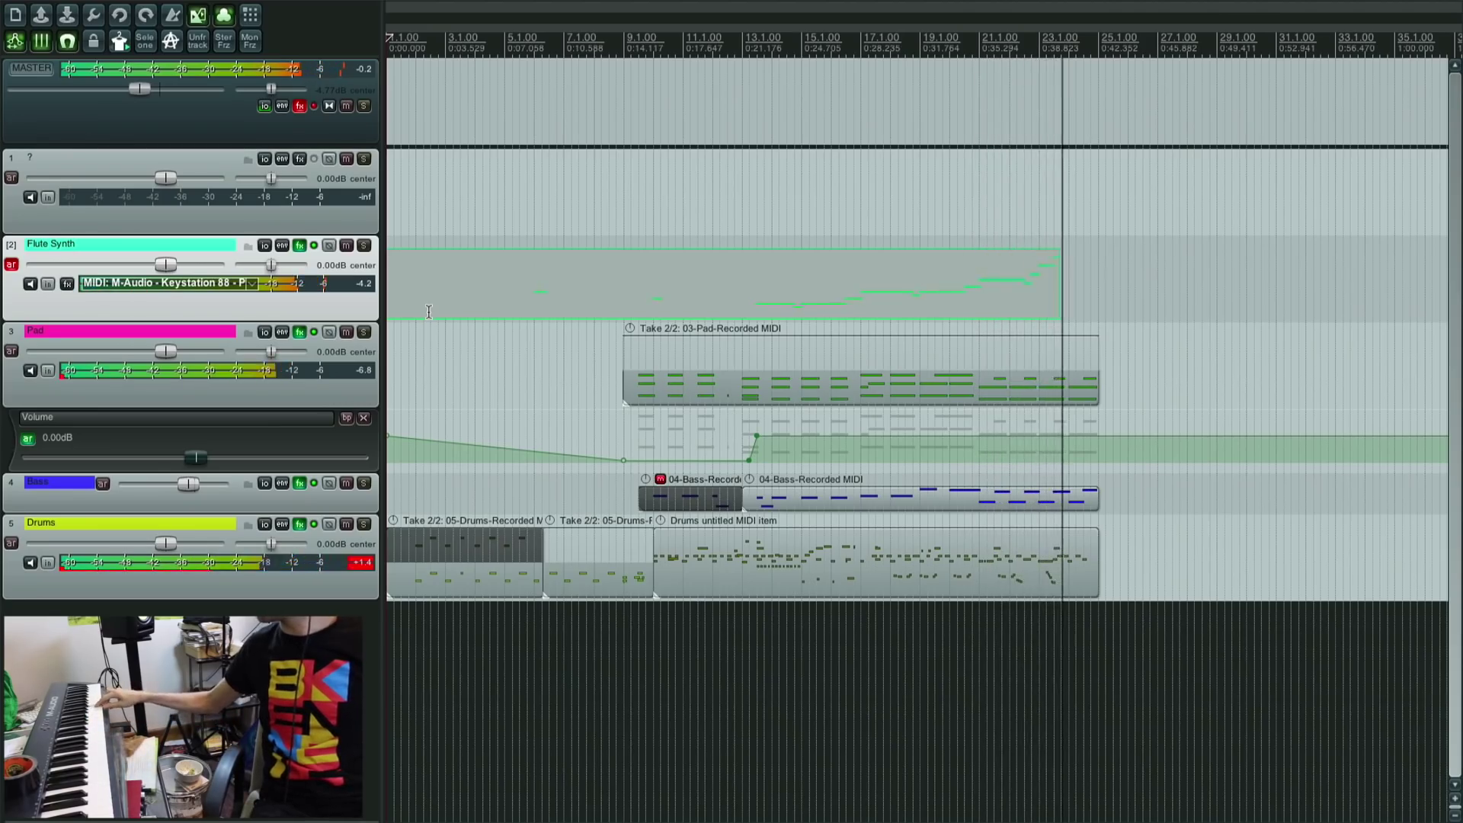
pyautogui.press('space')
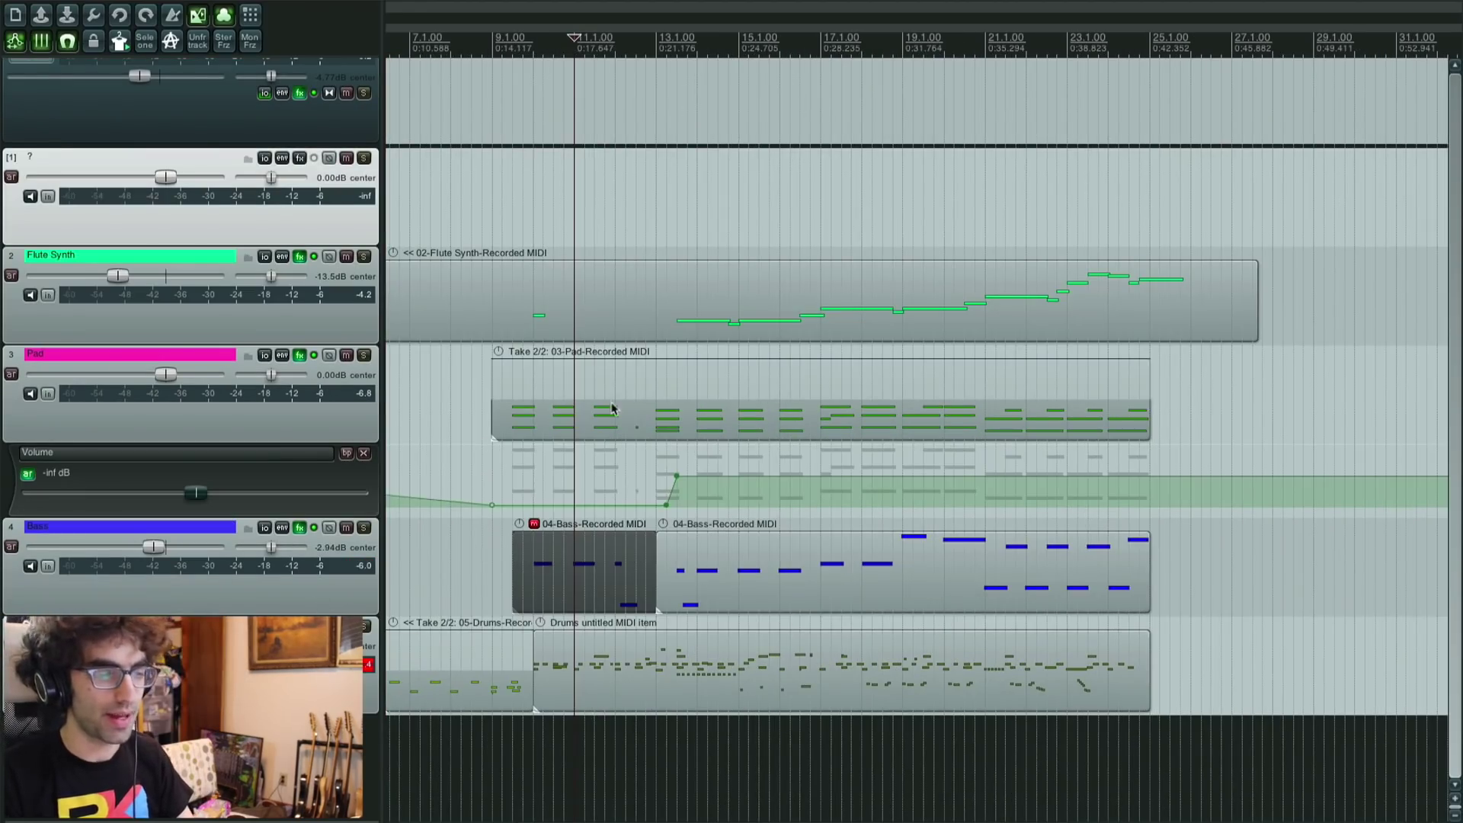
# Step: Play back the mix, then bring up the Drums track's FX chain
pyautogui.press('space')
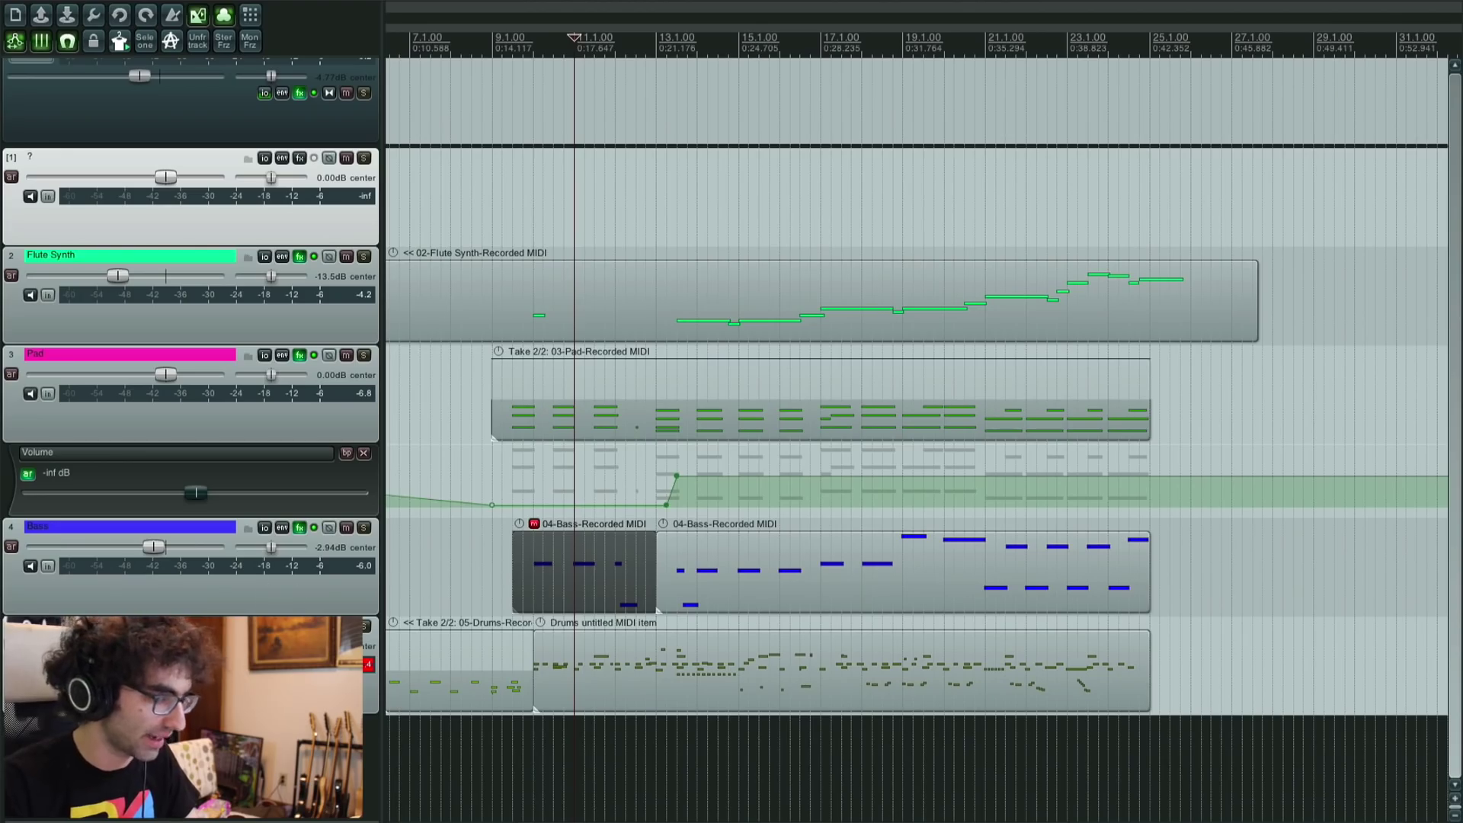
pyautogui.click(300, 626)
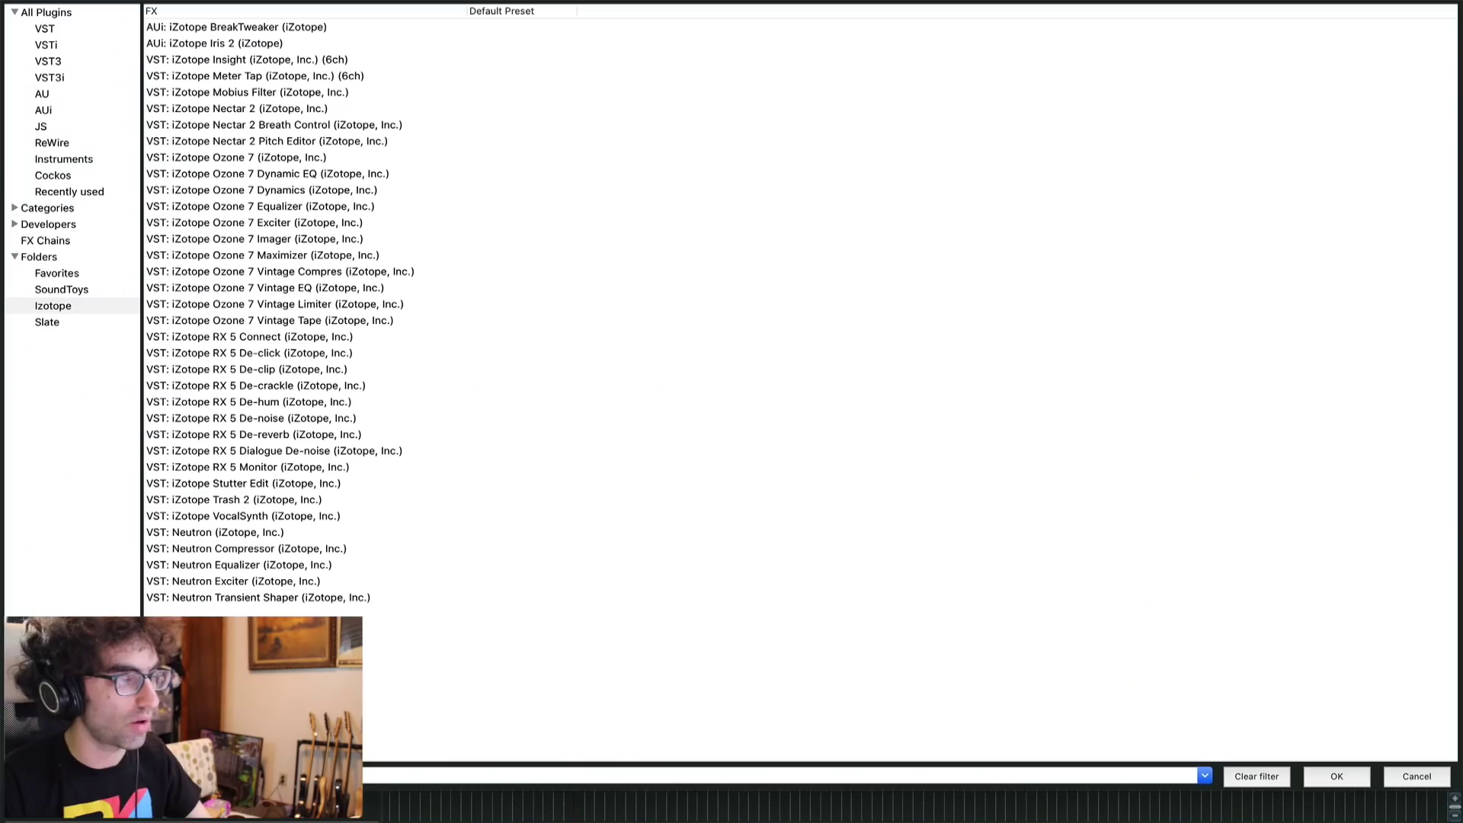
# Step: Insert the IIEQ Pro VST on Drums with Band 1 as an LPF12 low-pass at 738 Hz
pyautogui.click(48, 31)
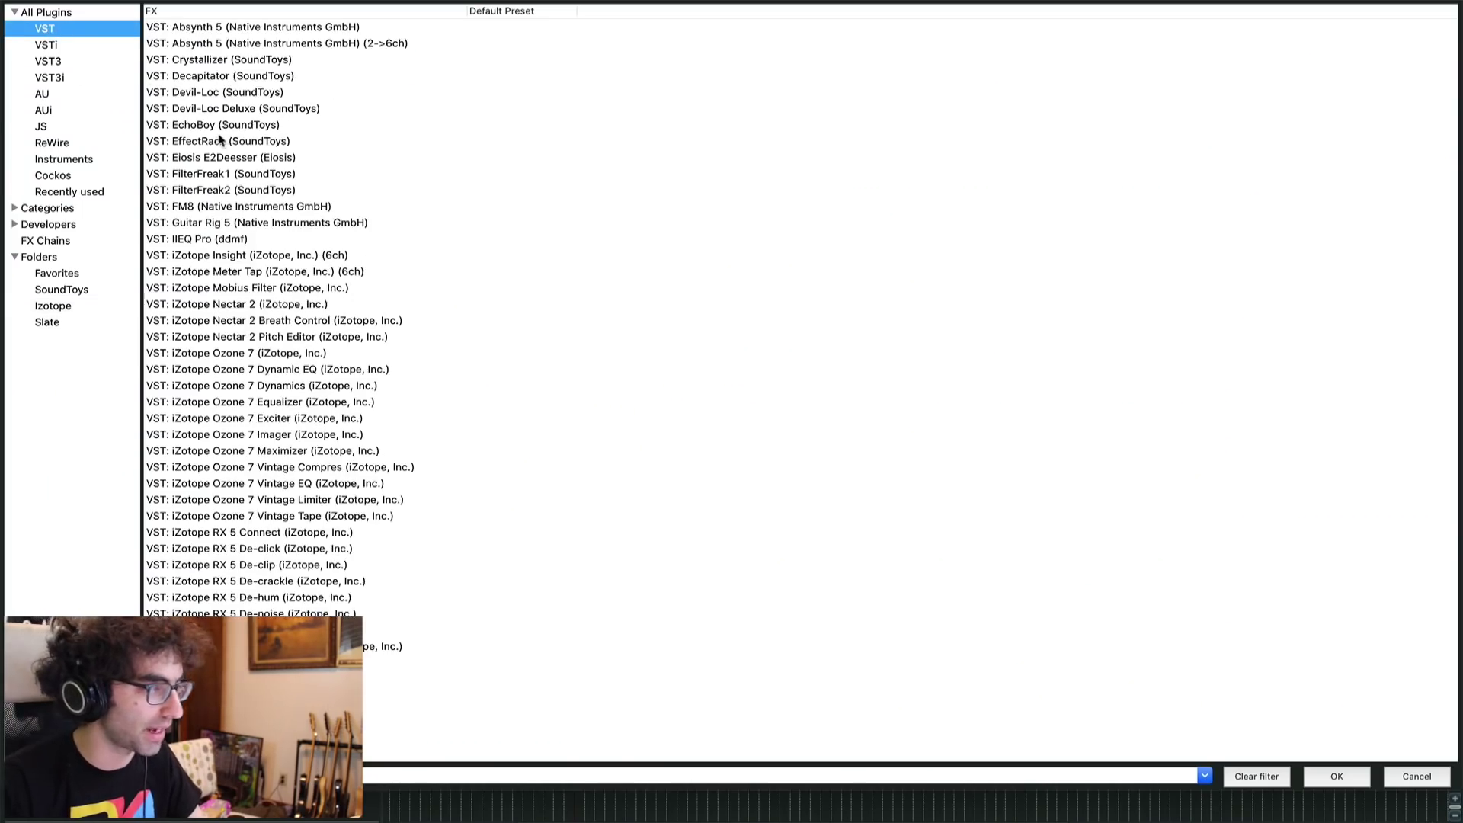
pyautogui.doubleClick(222, 221)
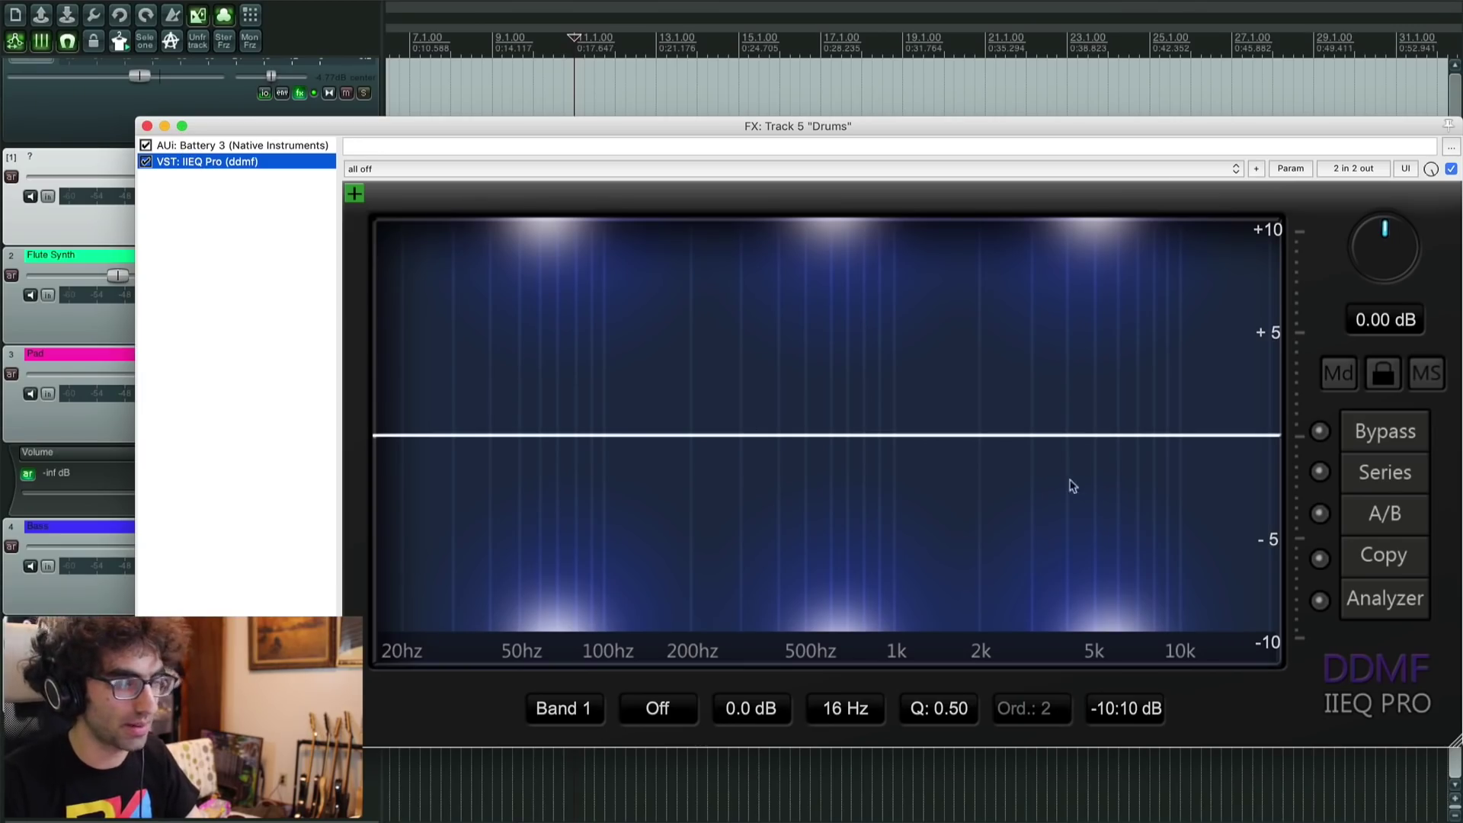
pyautogui.moveTo(1259, 431); pyautogui.dragTo(855, 589)
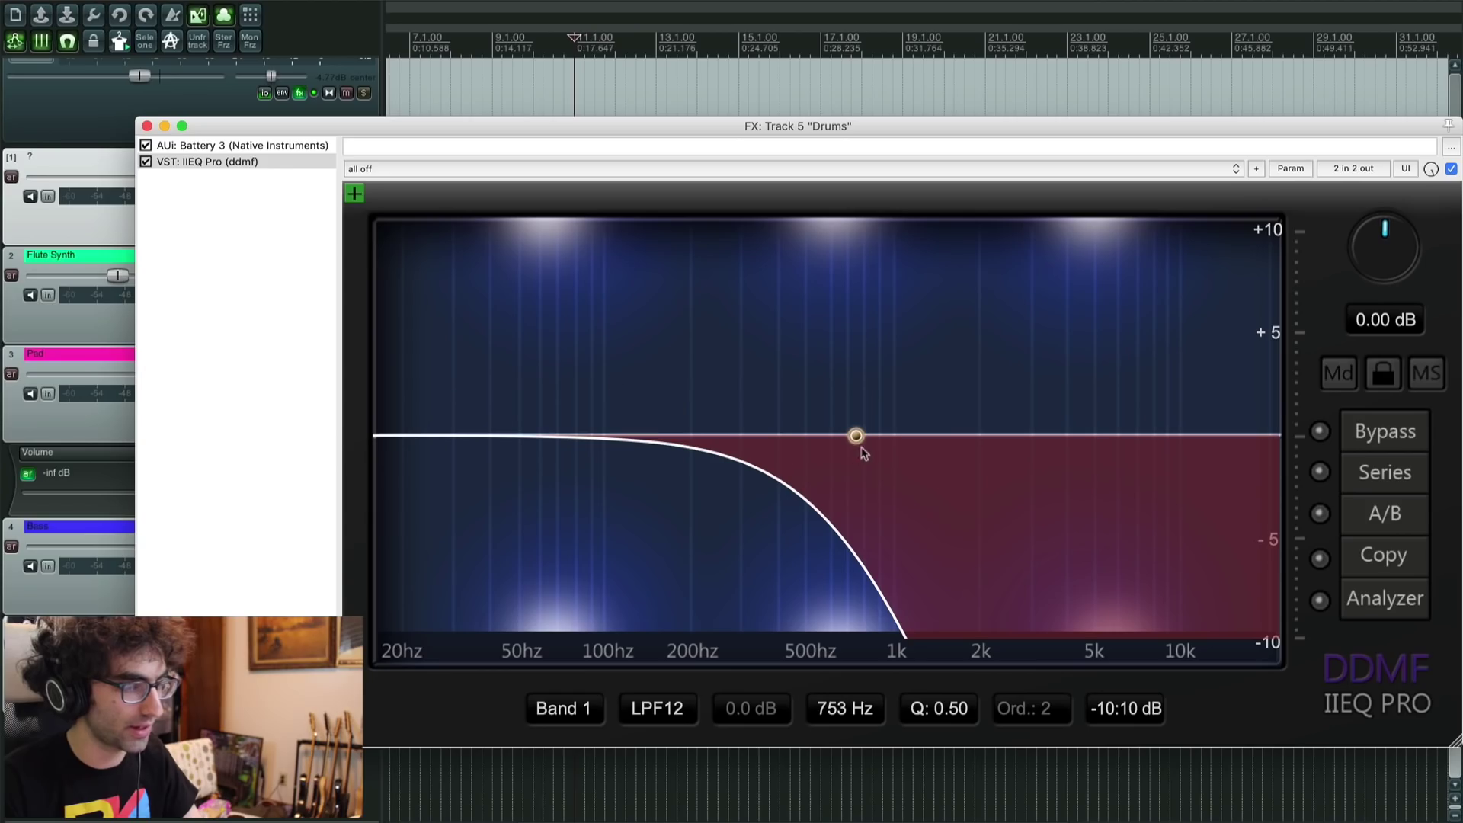
pyautogui.click(147, 127)
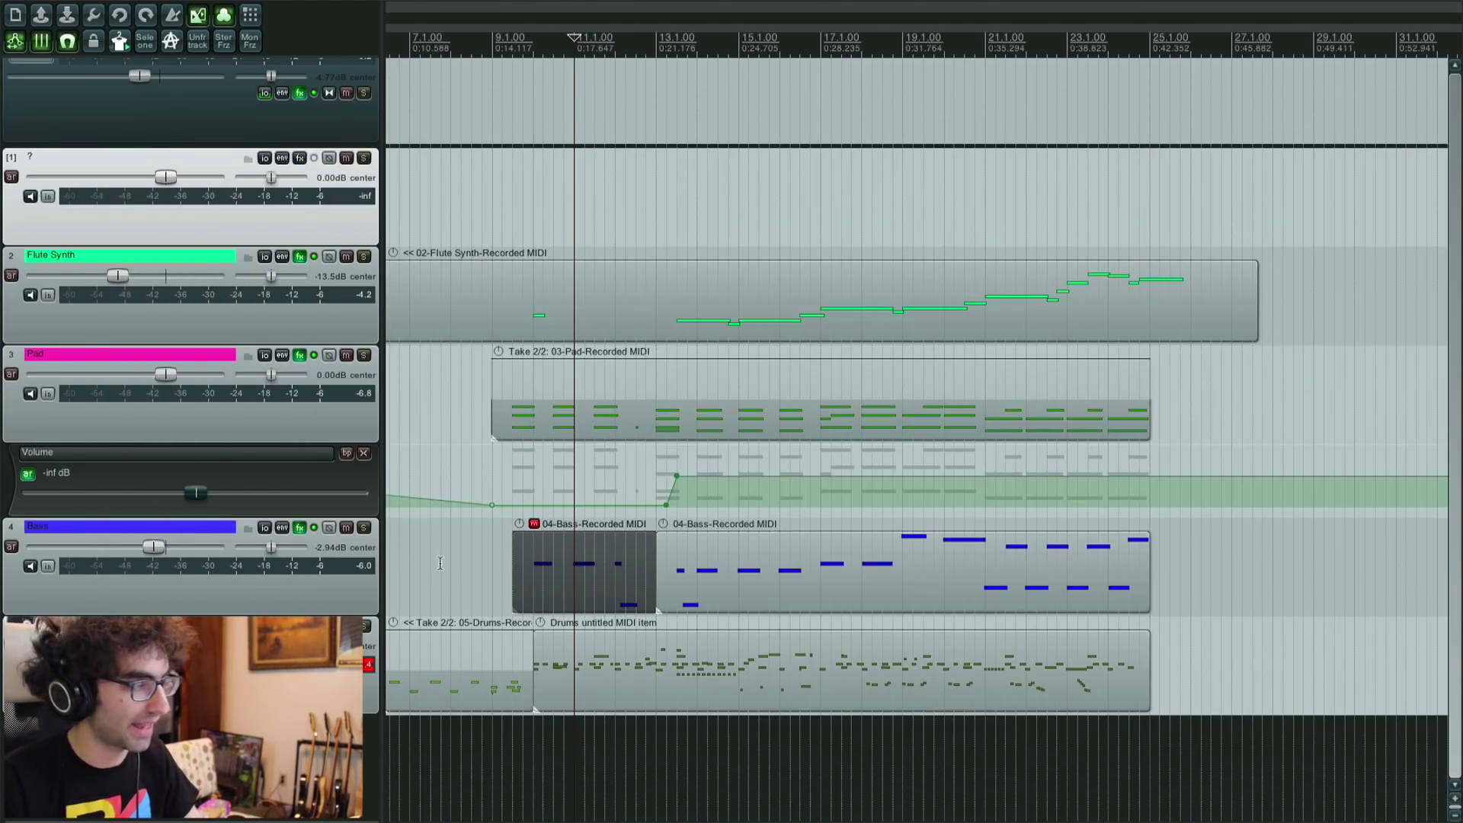
# Step: Show the Drums IIEQ Pro frequency envelope, add a point at bar 9 and raise the start point to the top
pyautogui.press('space')
pyautogui.press('space')
pyautogui.click(490, 484)
pyautogui.click(283, 528)
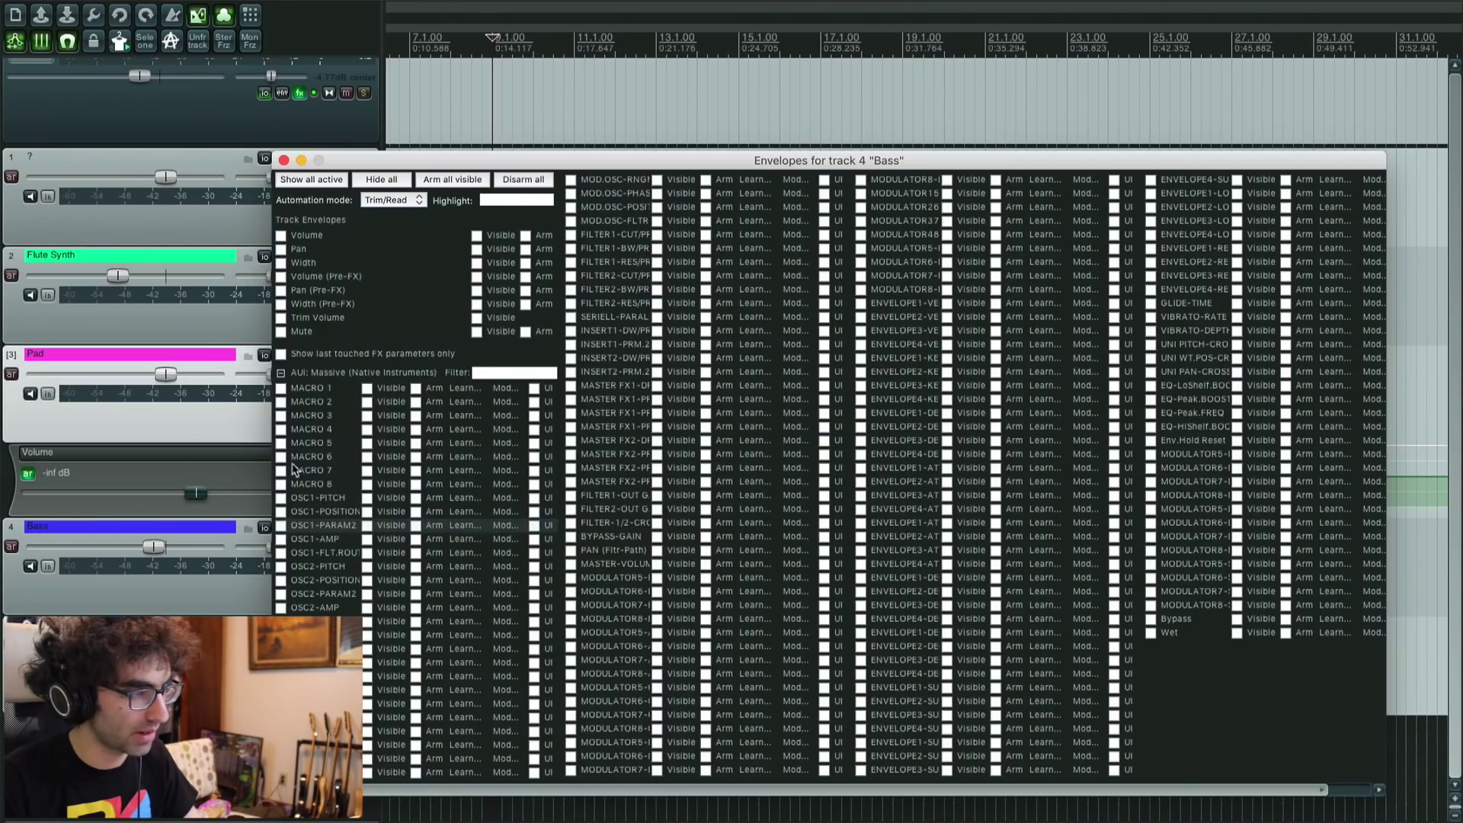
pyautogui.press('Escape')
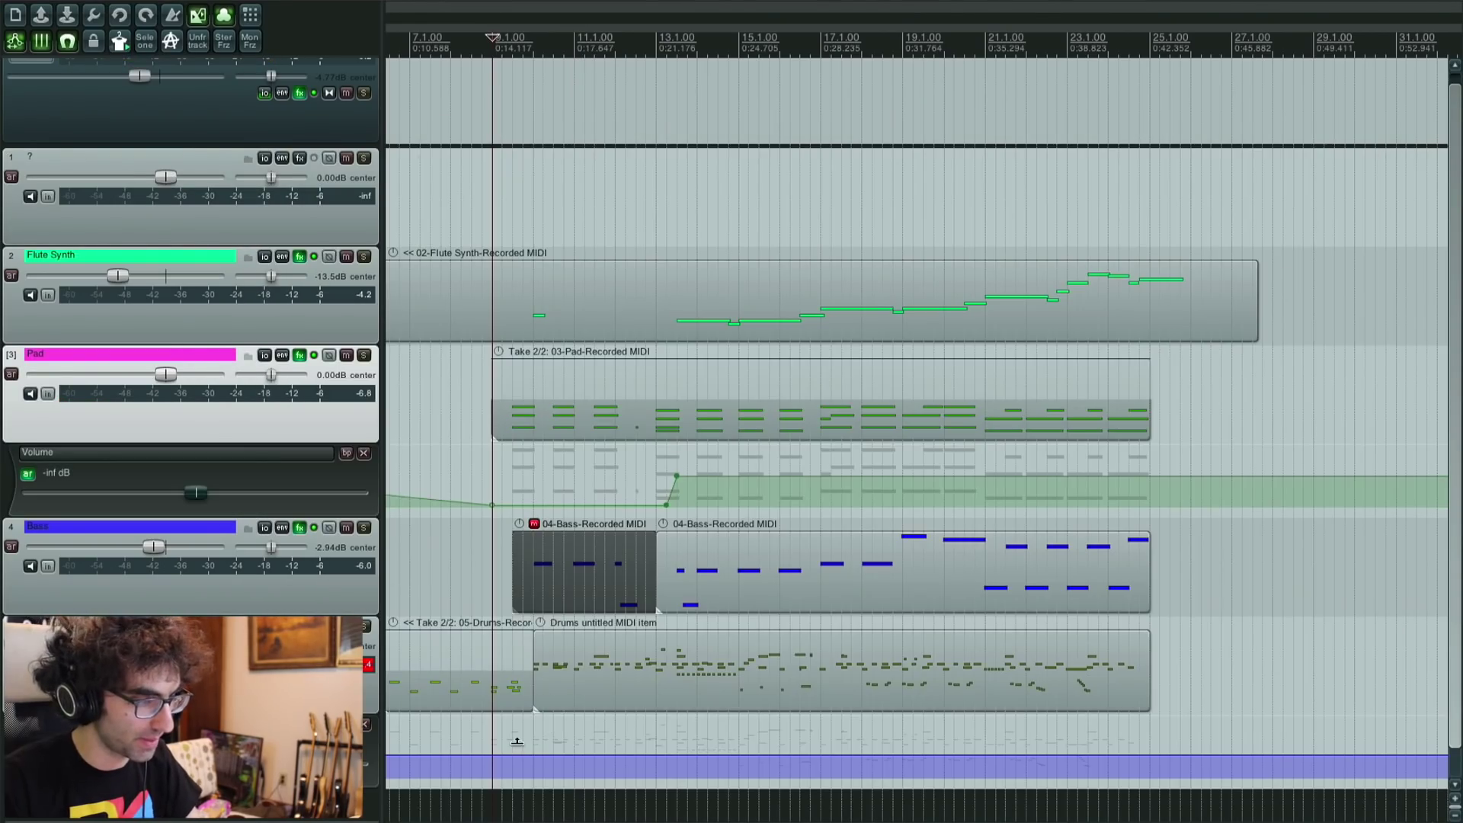
pyautogui.click(493, 755)
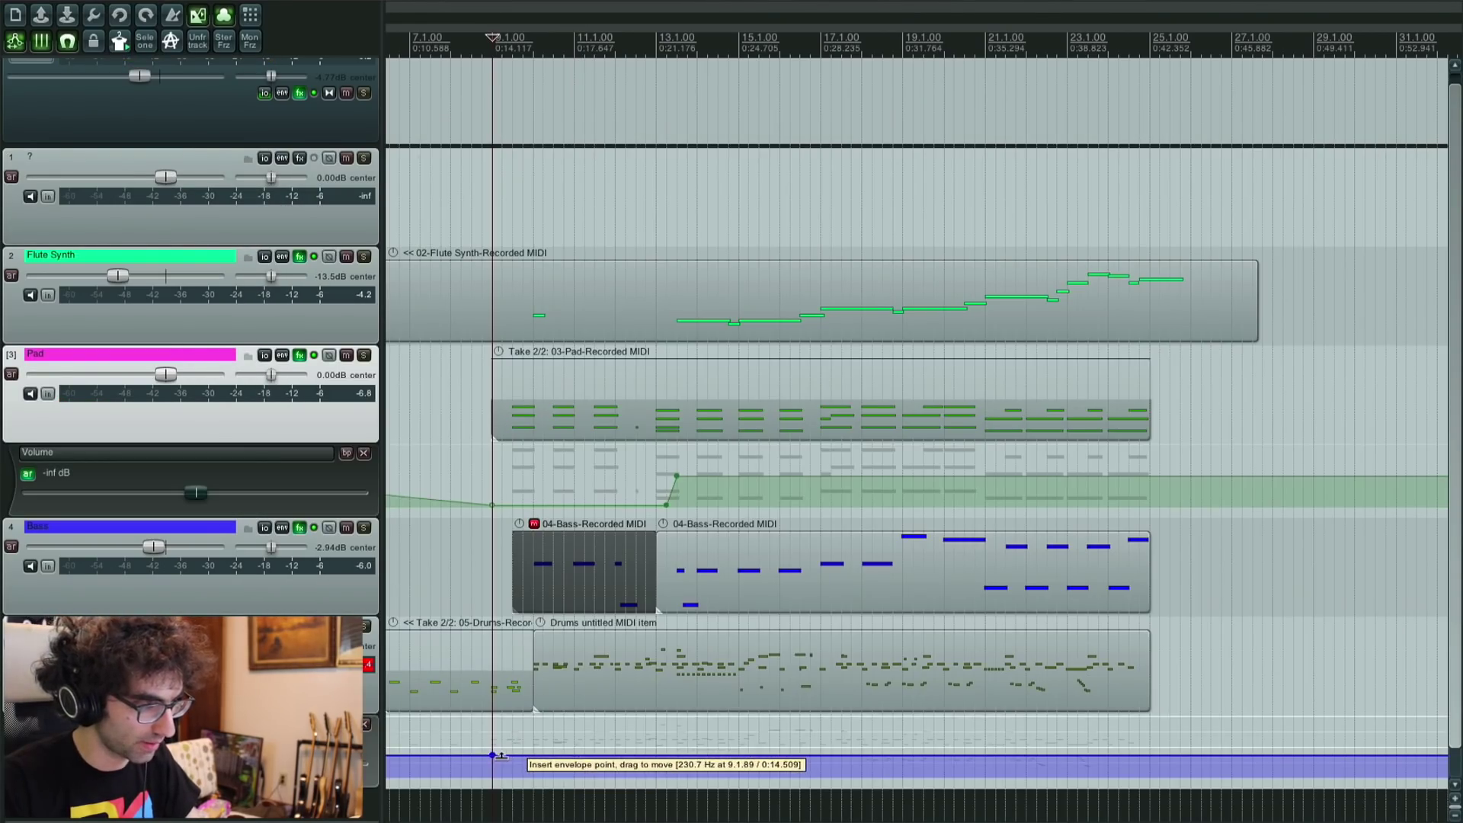
pyautogui.scroll(-2, 503, 756)
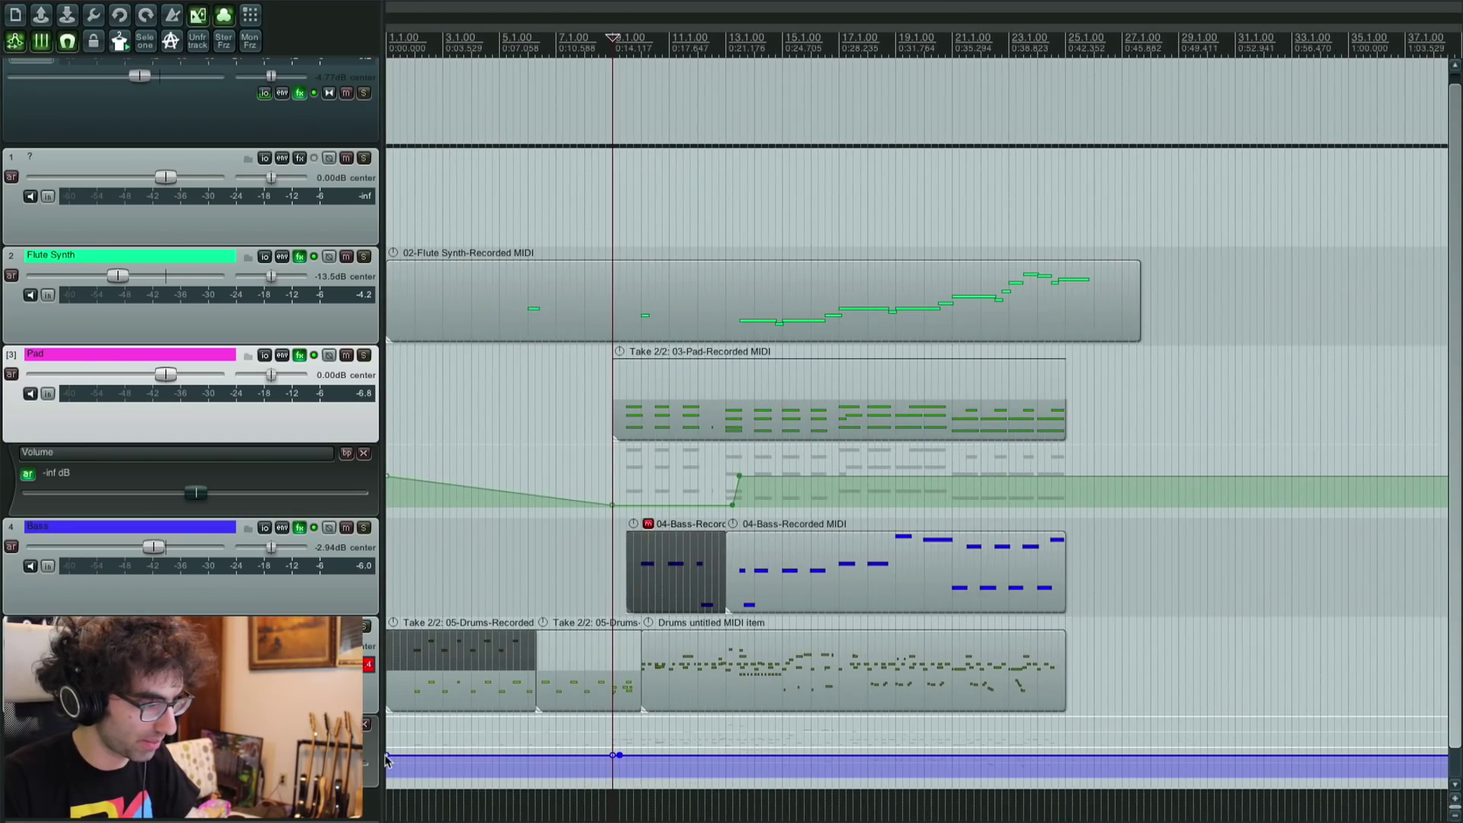
pyautogui.moveTo(386, 755); pyautogui.dragTo(413, 540)
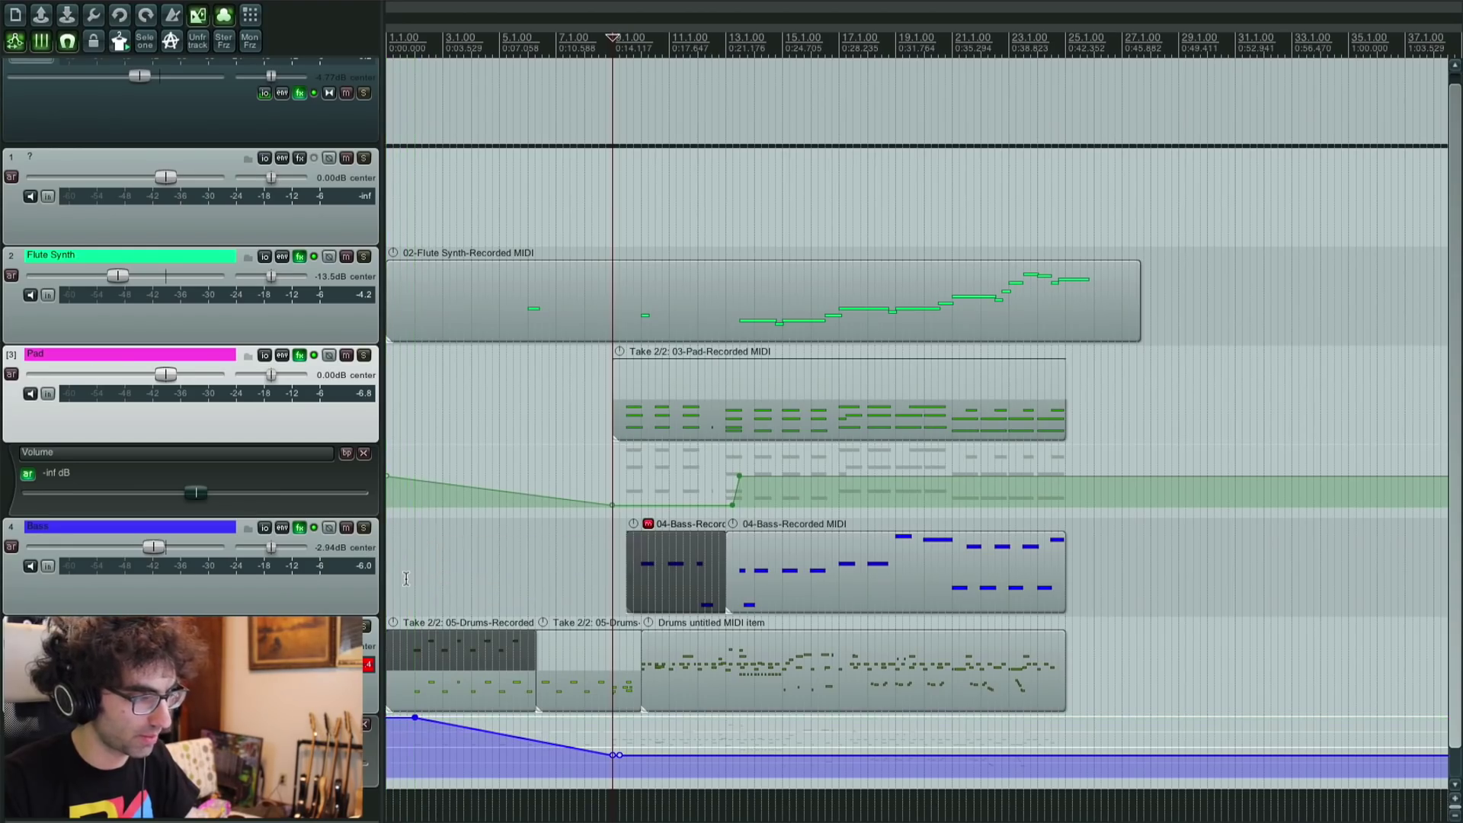
# Step: Add an envelope point at bar 13.3 and raise it to the full 22000 Hz
pyautogui.click(406, 579)
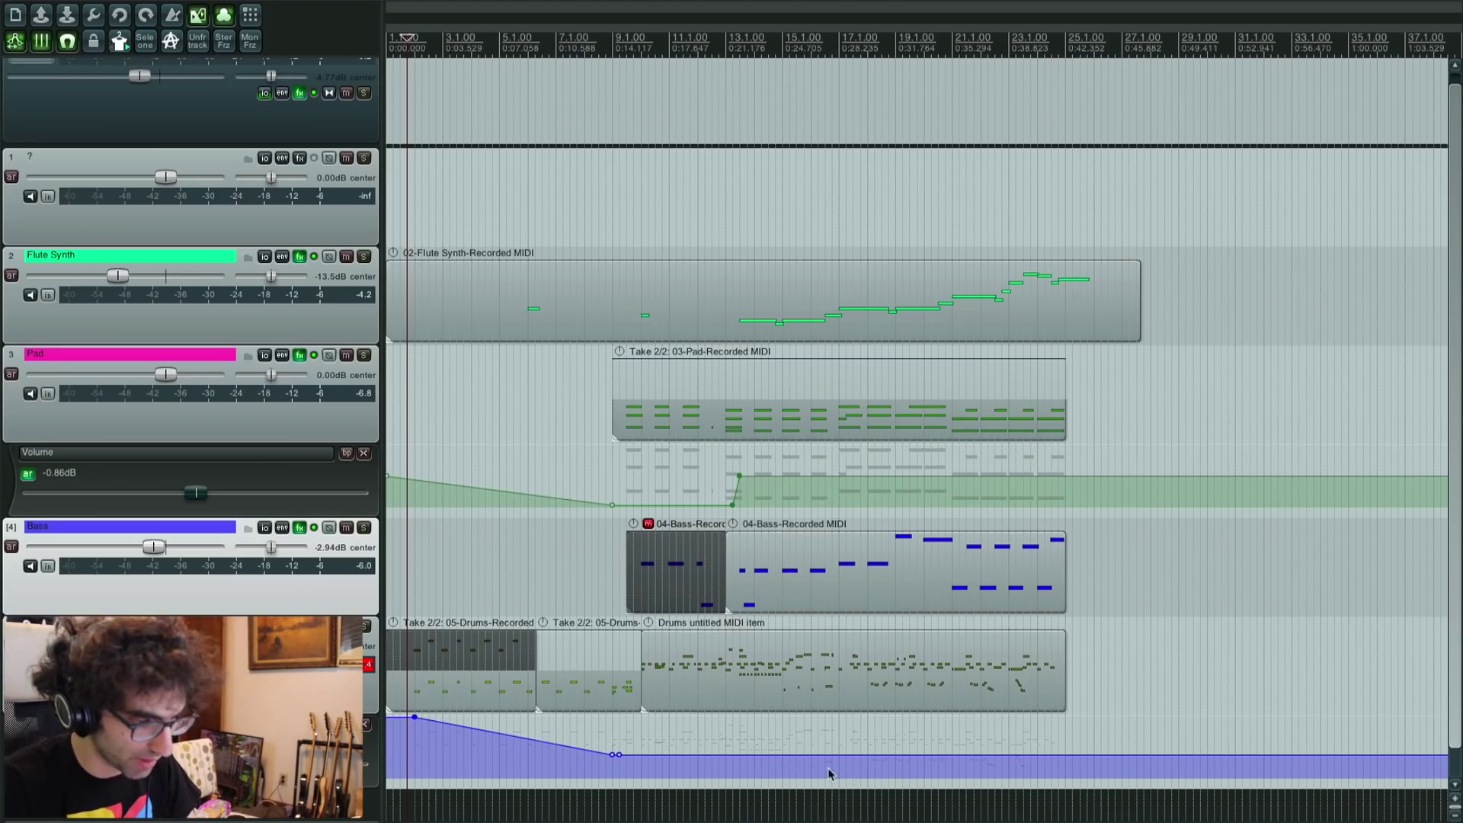
pyautogui.scroll(5, 701, 781)
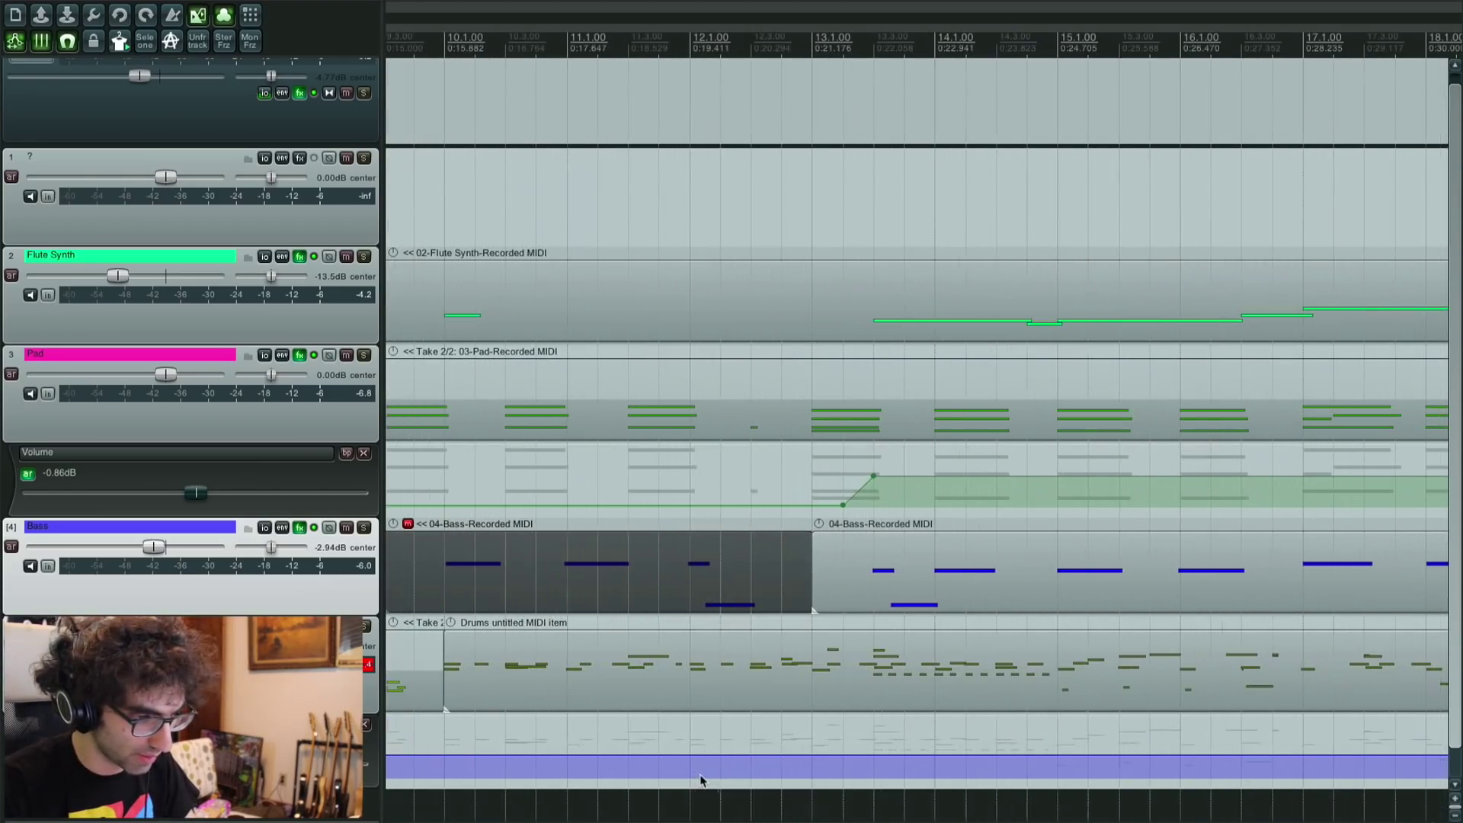
pyautogui.click(872, 755)
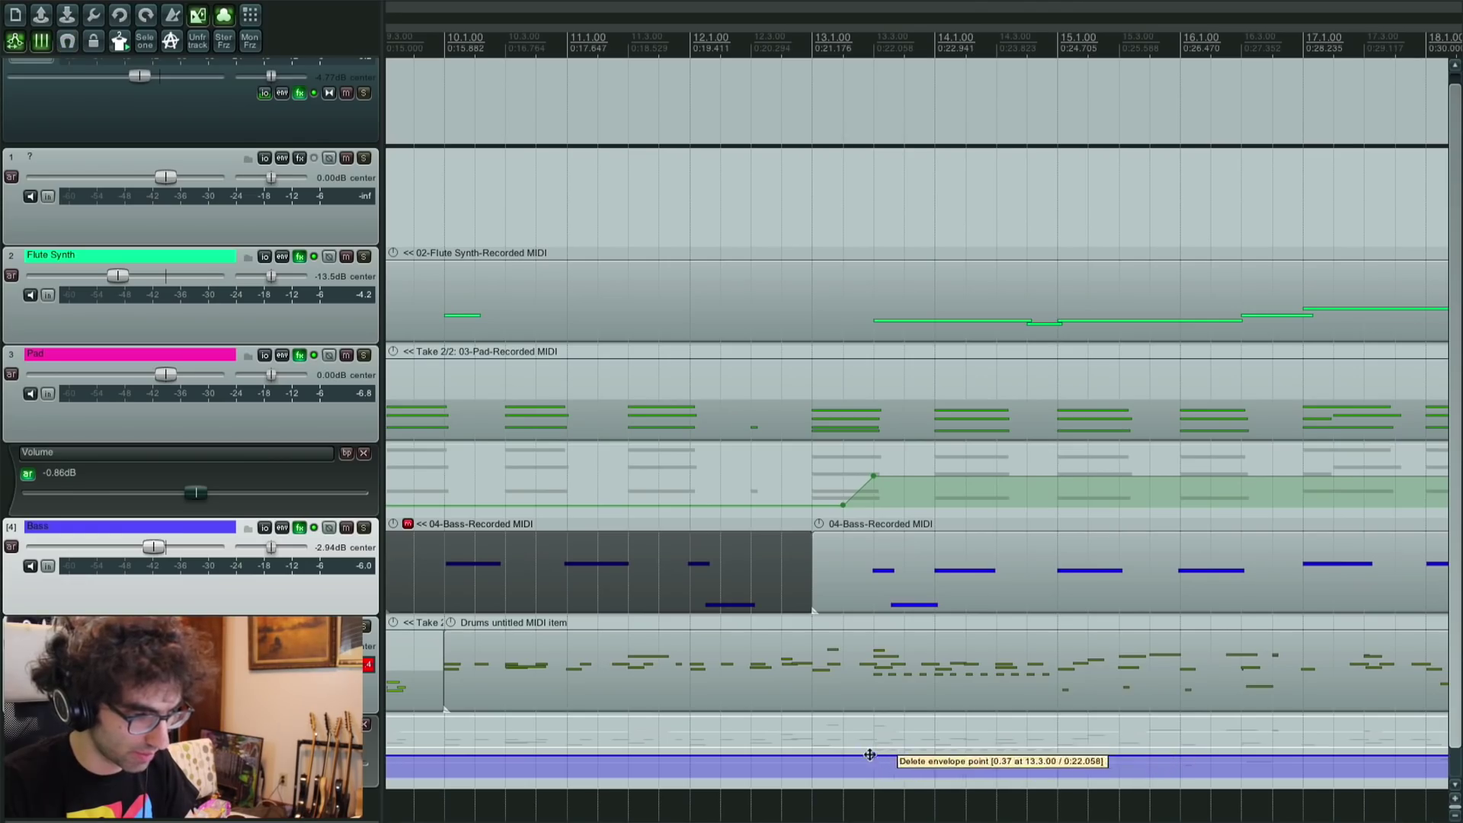
pyautogui.moveTo(883, 641); pyautogui.dragTo(889, 408)
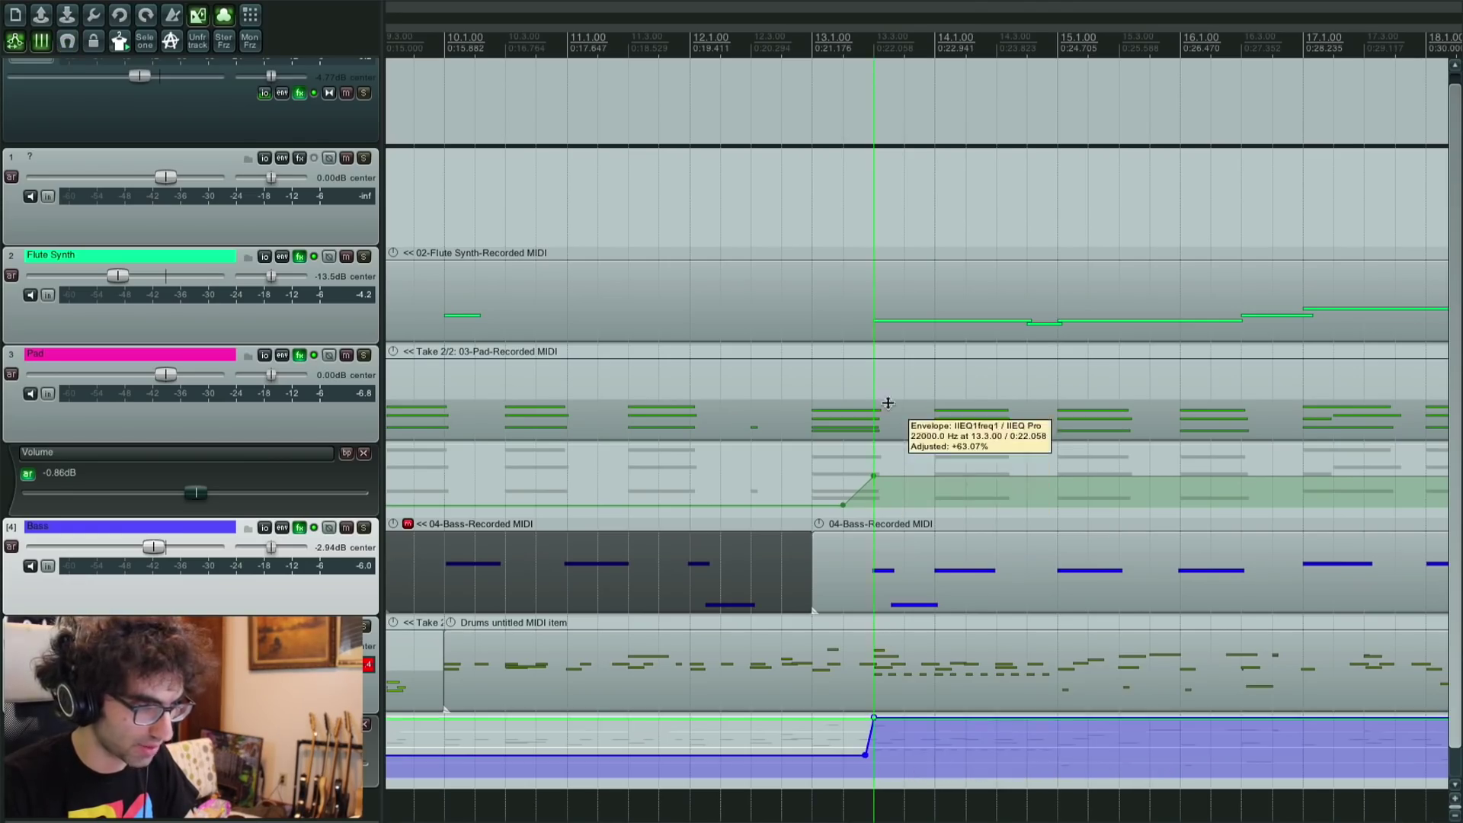
# Step: Move the envelope's rising point earlier to 12.4.75 and lower the section before the jump
pyautogui.scroll(-6, 890, 410)
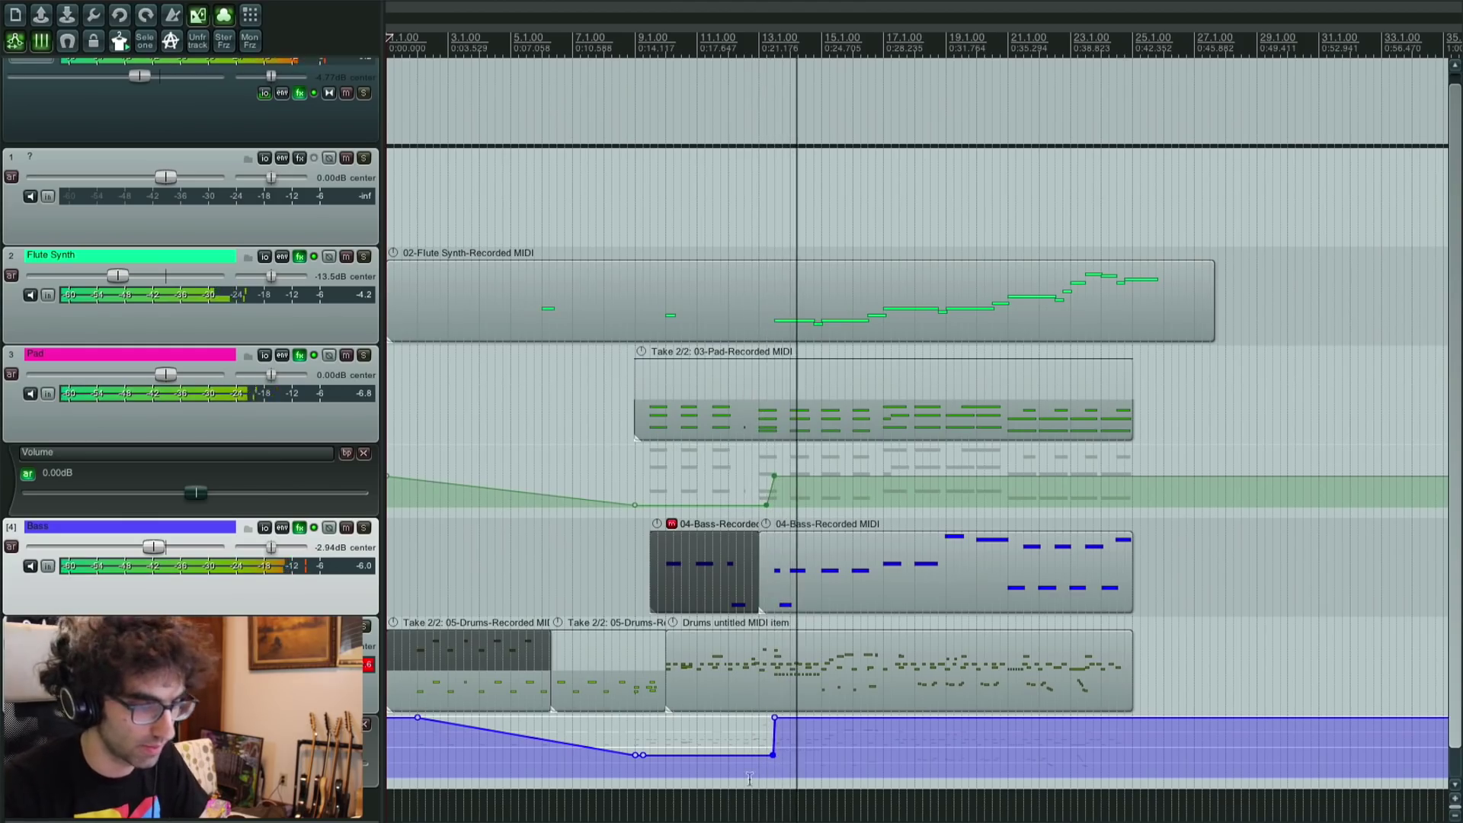
pyautogui.scroll(3, 770, 766)
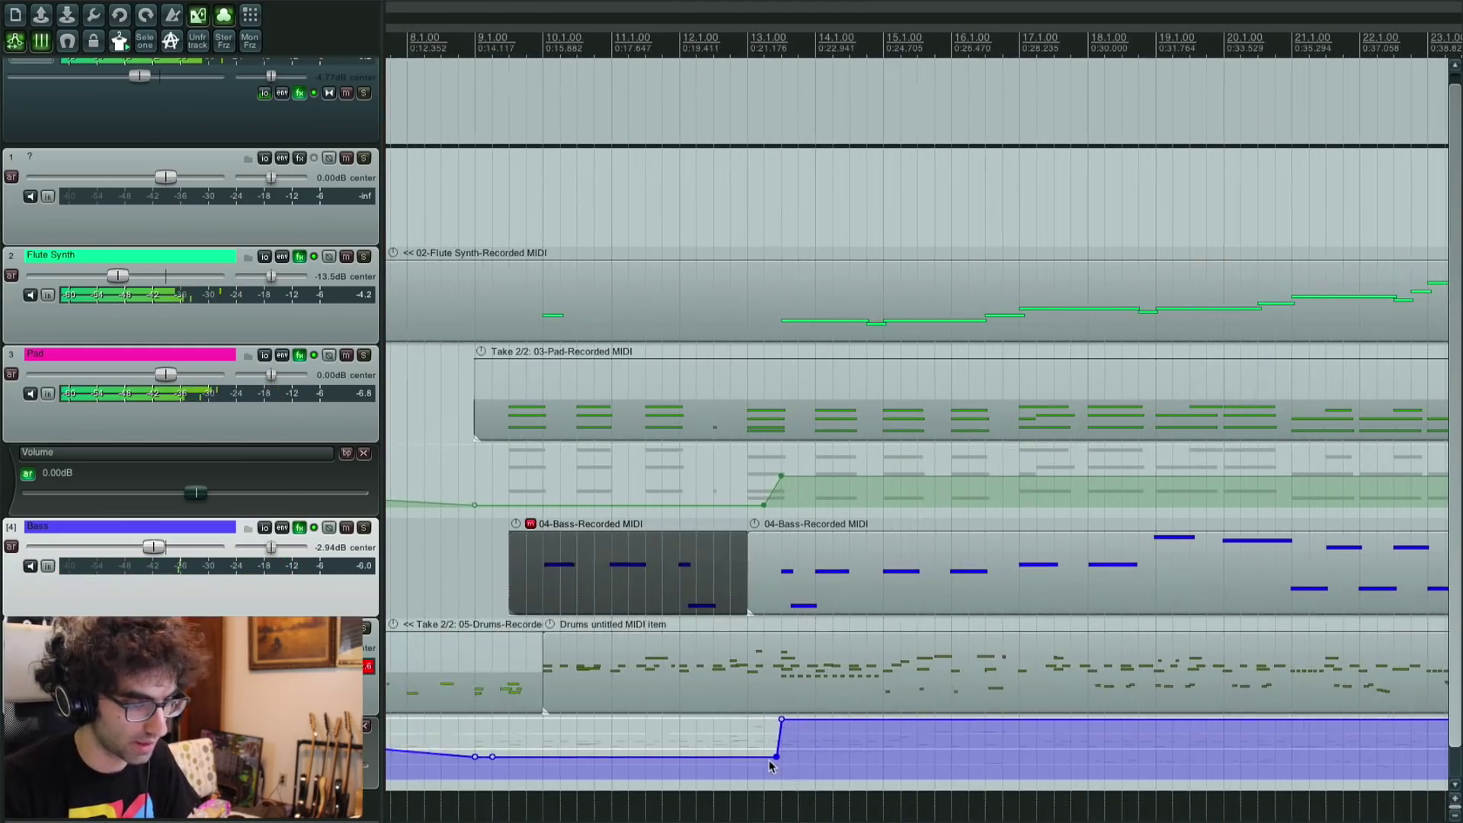
pyautogui.moveTo(746, 757); pyautogui.dragTo(717, 756)
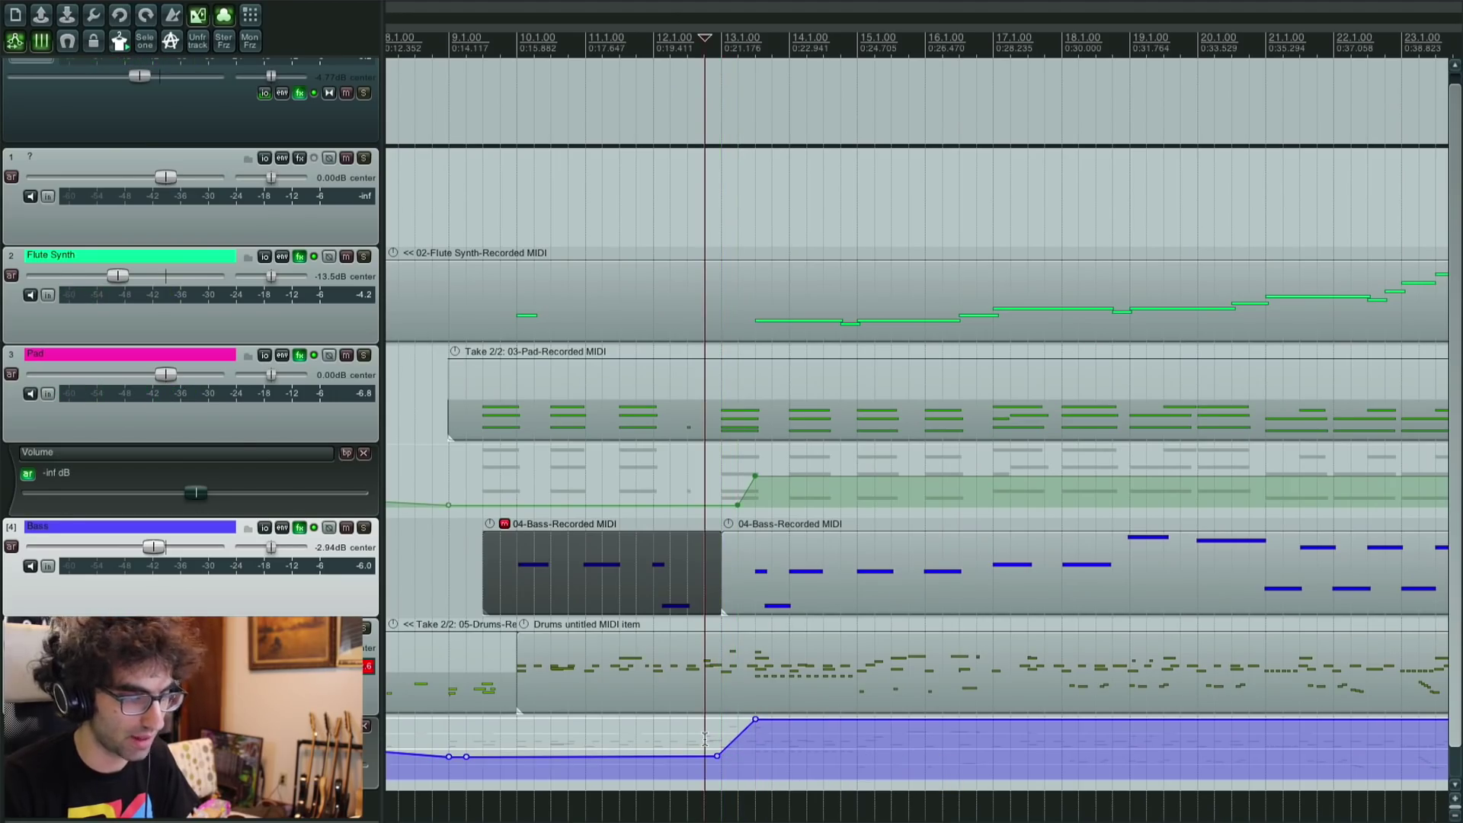
pyautogui.moveTo(488, 767); pyautogui.dragTo(485, 785)
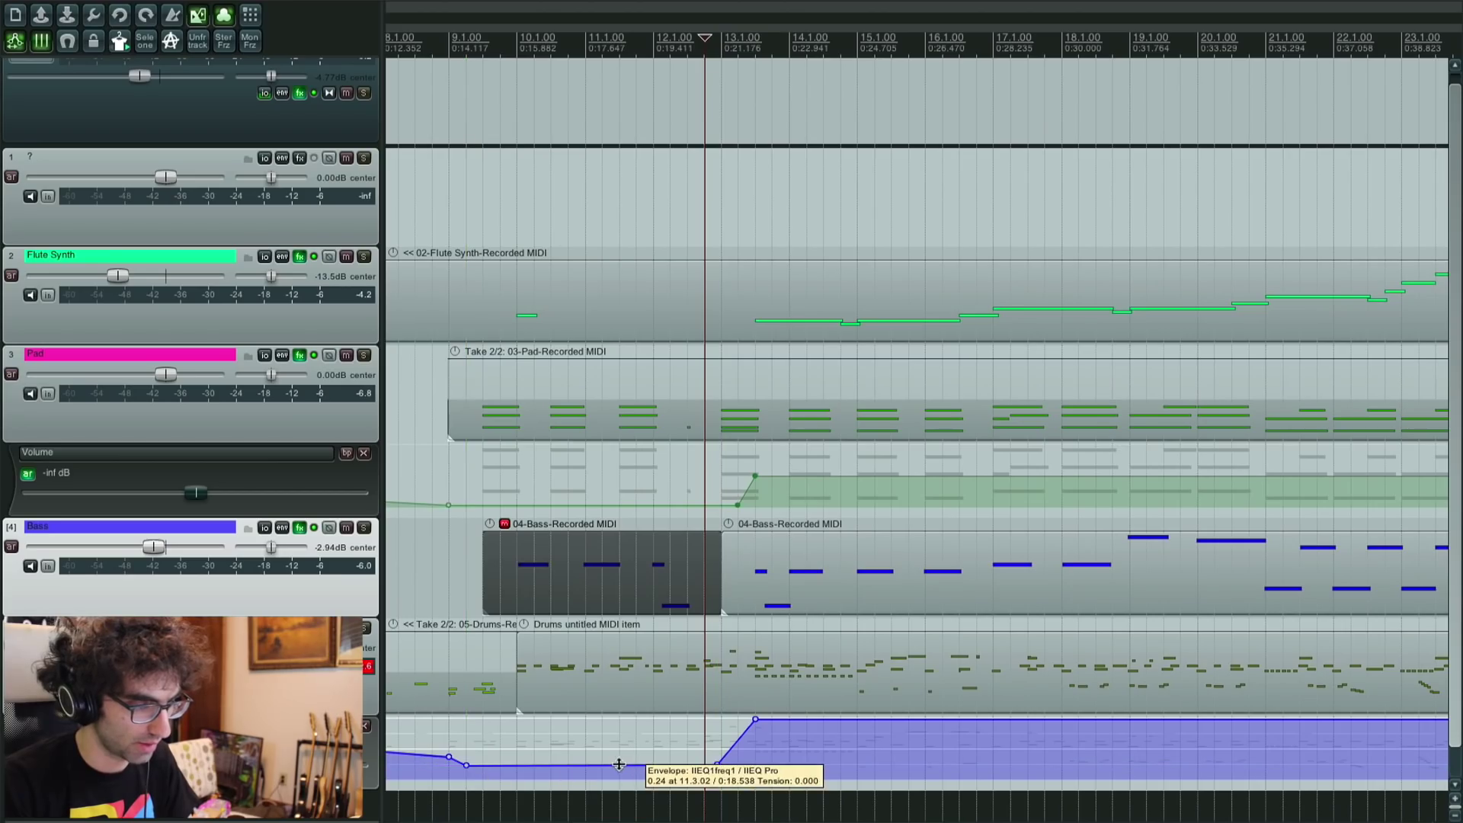
pyautogui.moveTo(468, 765); pyautogui.dragTo(468, 775)
# Step: Play from before the rise and raise the early EQ envelope point slightly, about 12%
pyautogui.click(441, 743)
pyautogui.press('space')
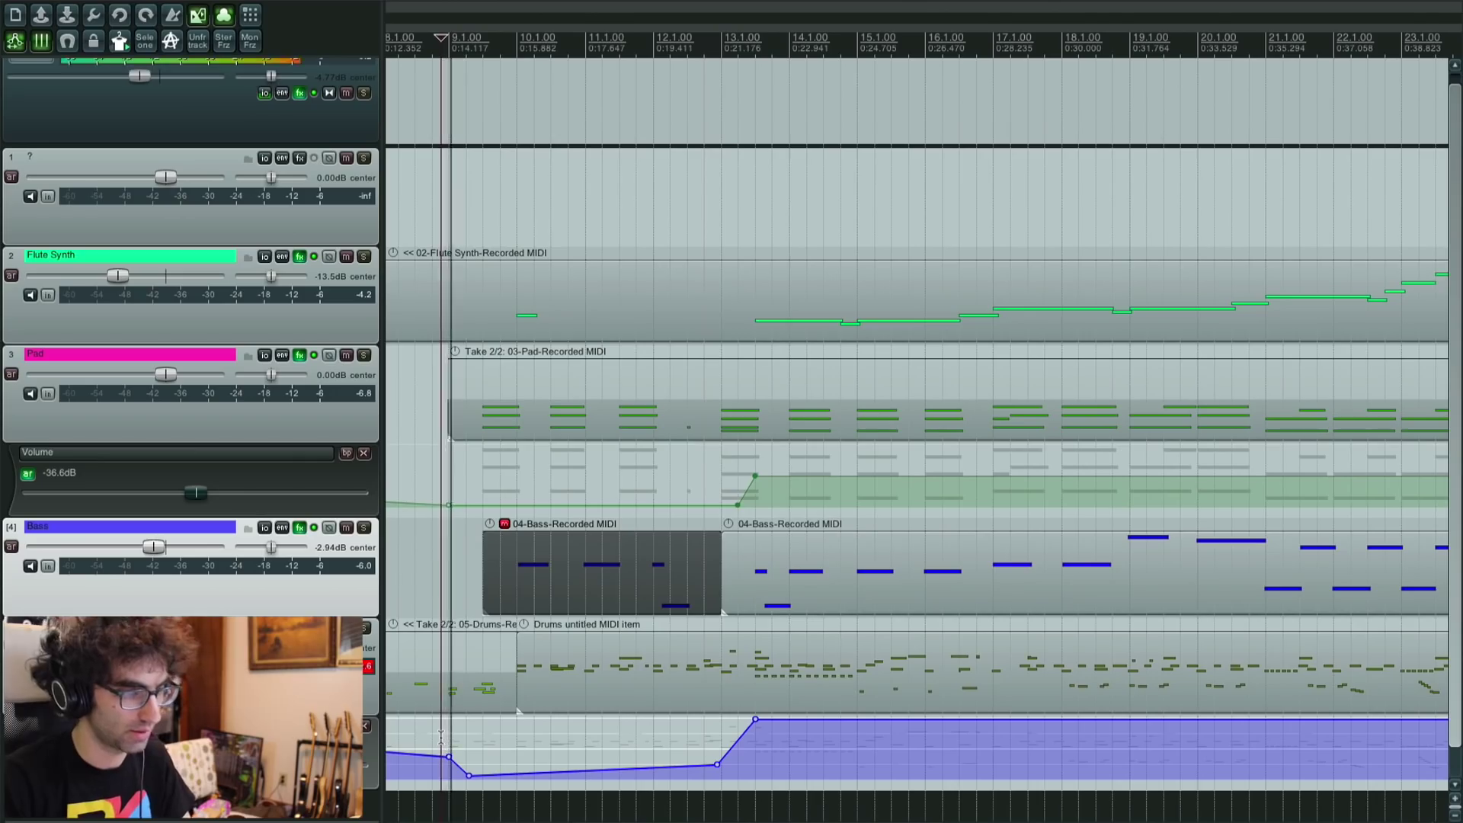
pyautogui.moveTo(469, 775); pyautogui.dragTo(468, 752)
pyautogui.moveTo(467, 753); pyautogui.dragTo(467, 753)
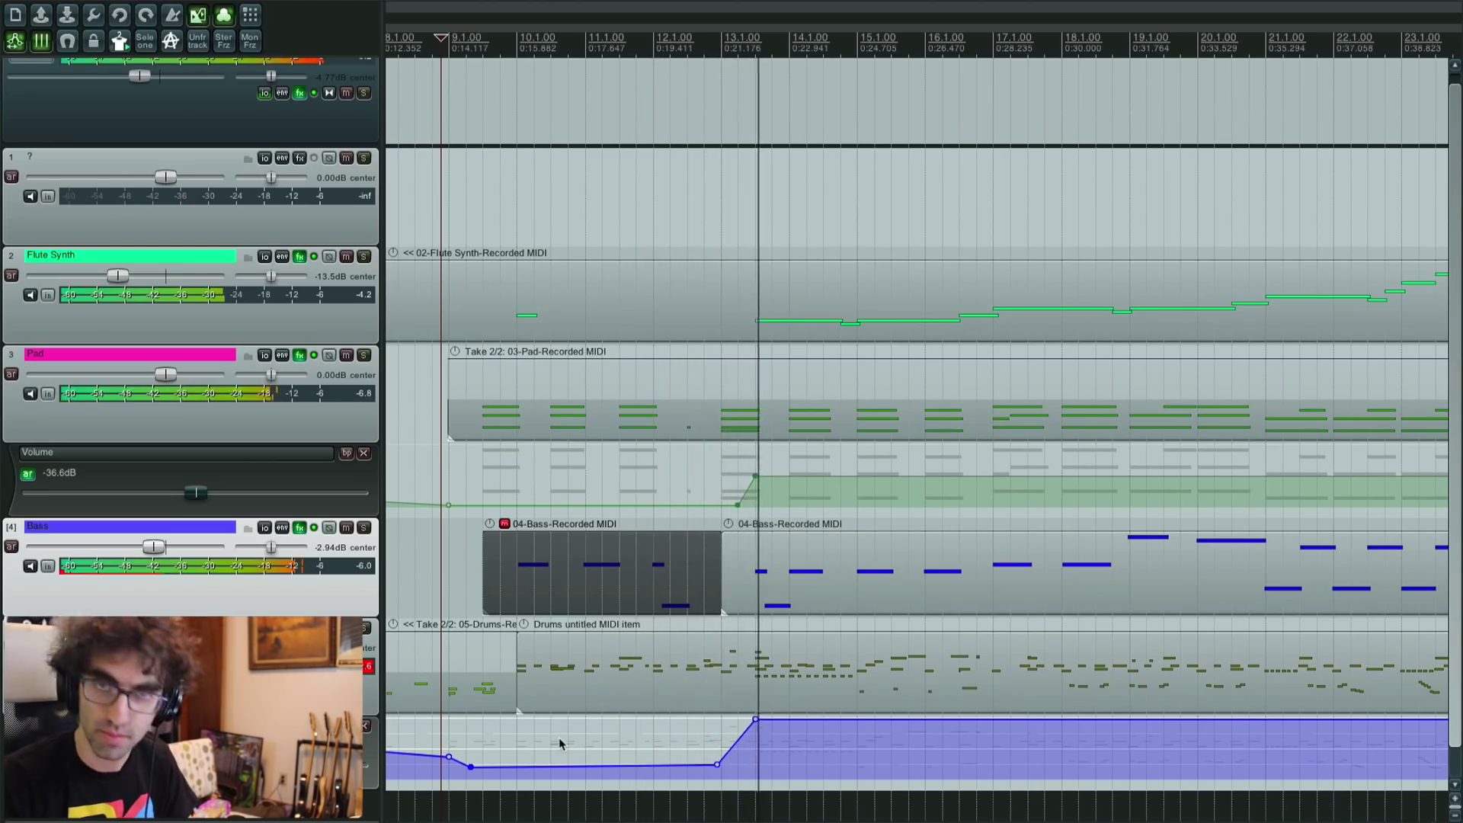
# Step: Zoom out to review the whole arrangement, stop playback and select the first track
pyautogui.scroll(-1, 560, 745)
pyautogui.scroll(-5, 560, 740)
pyautogui.scroll(-5, 560, 739)
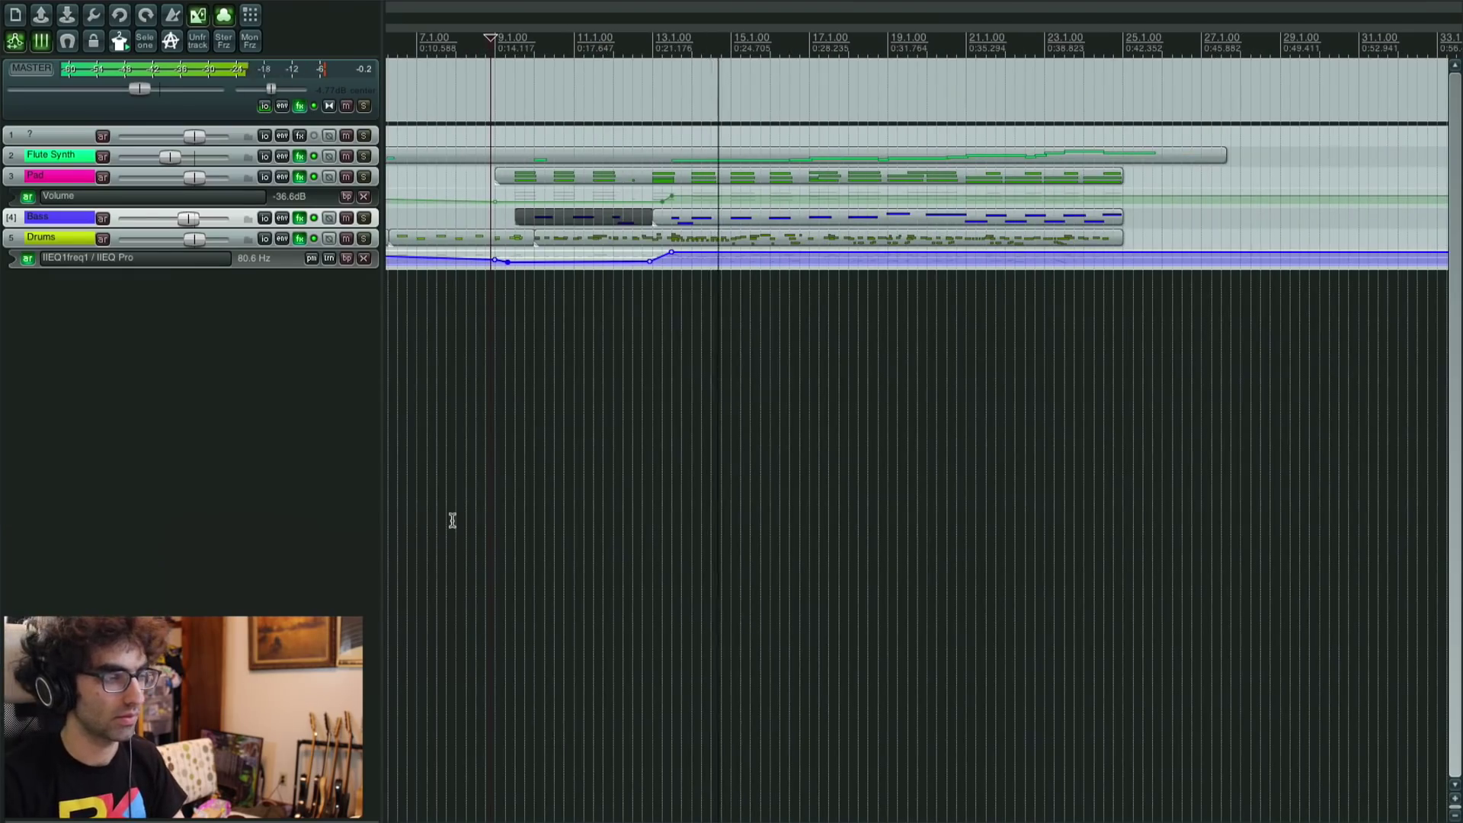
pyautogui.scroll(4, 453, 520)
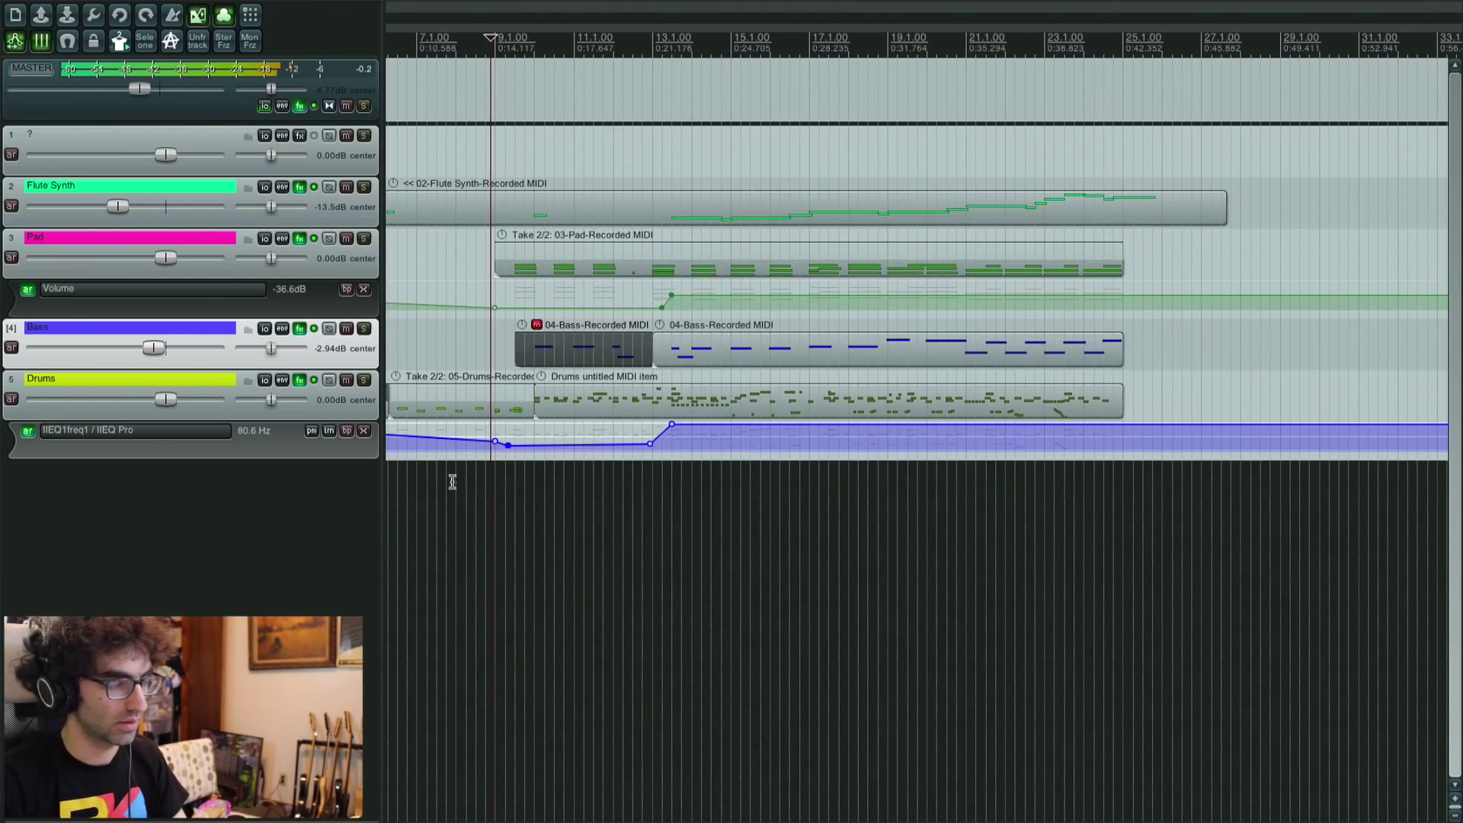
pyautogui.hscroll(-5, 462, 460)
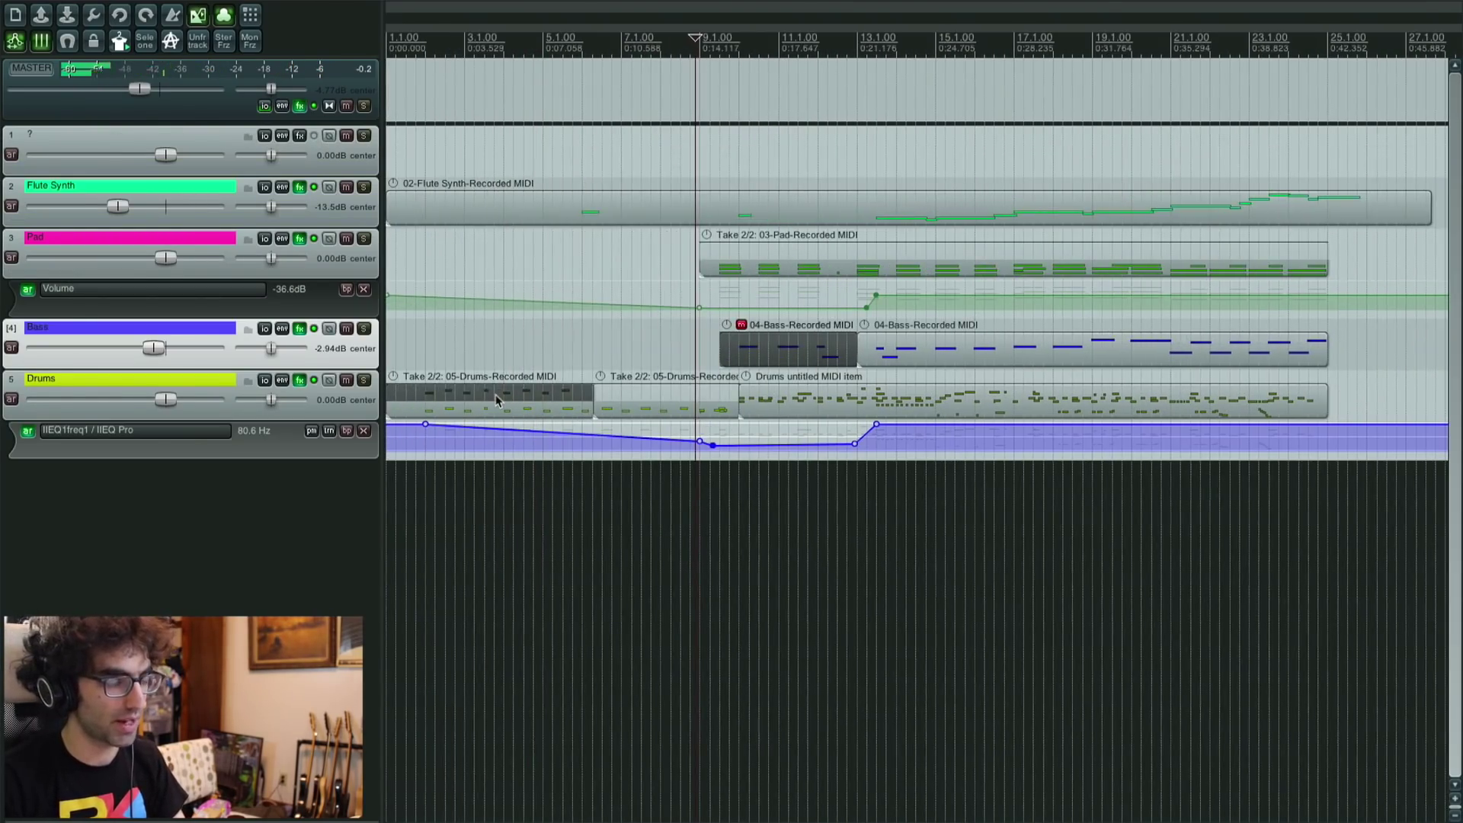
pyautogui.scroll(-2, 495, 401)
pyautogui.press('space')
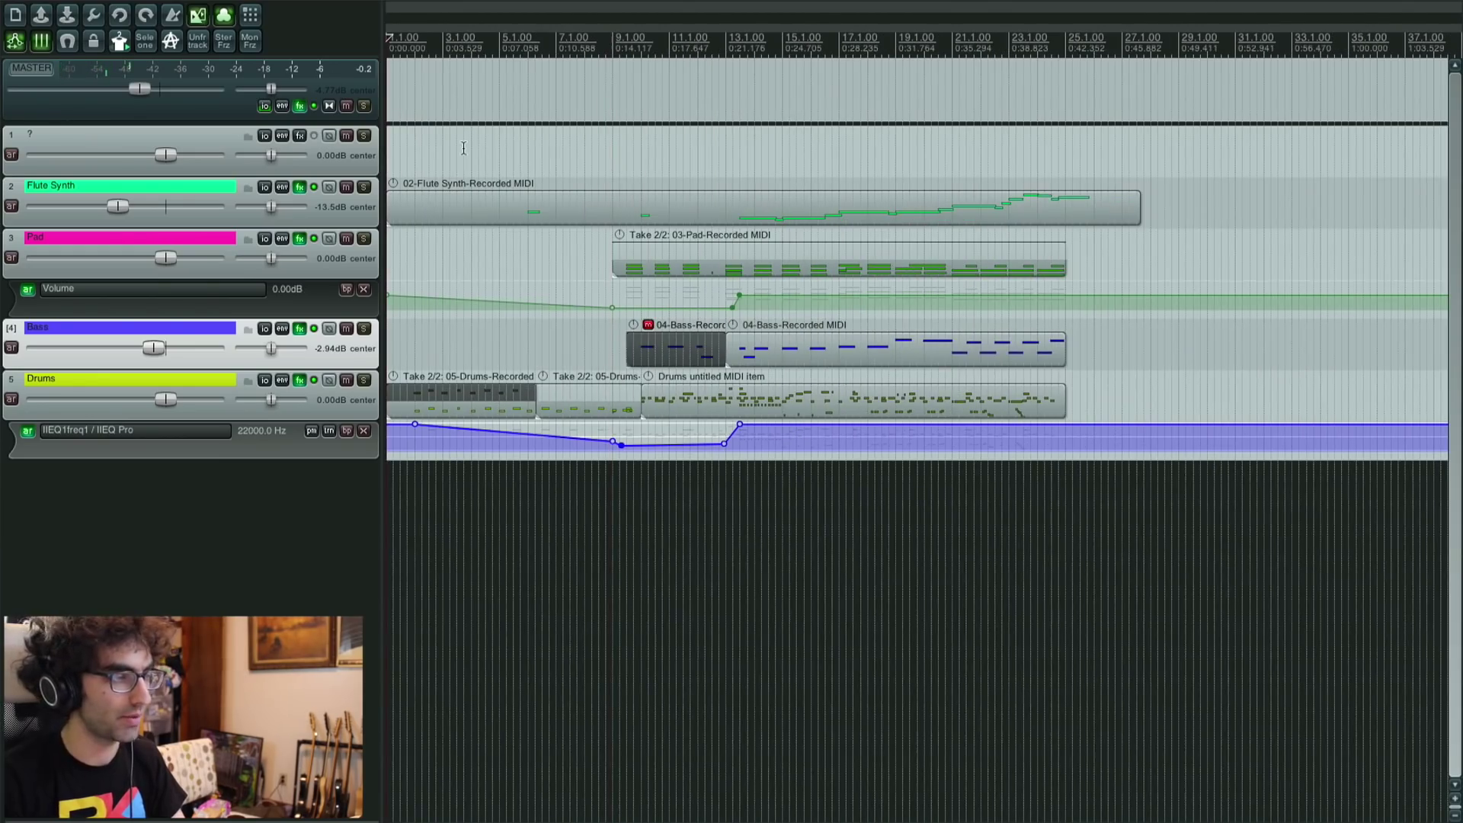
pyautogui.click(48, 146)
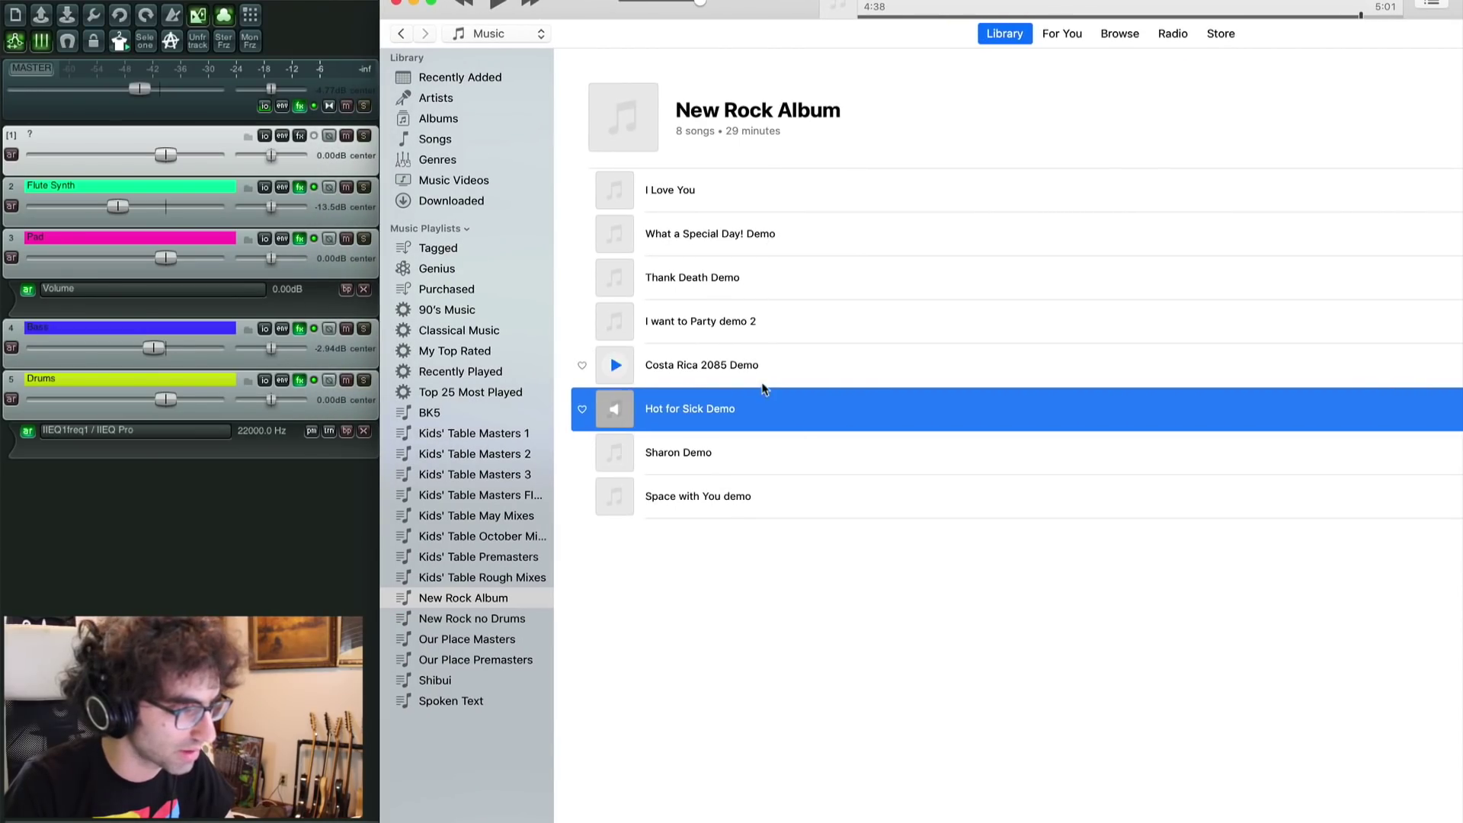
# Step: Drag Sharon Demo from the Music playlist into REAPER as track 6 and lower it to -13.2 dB
pyautogui.moveTo(678, 452); pyautogui.dragTo(304, 561)
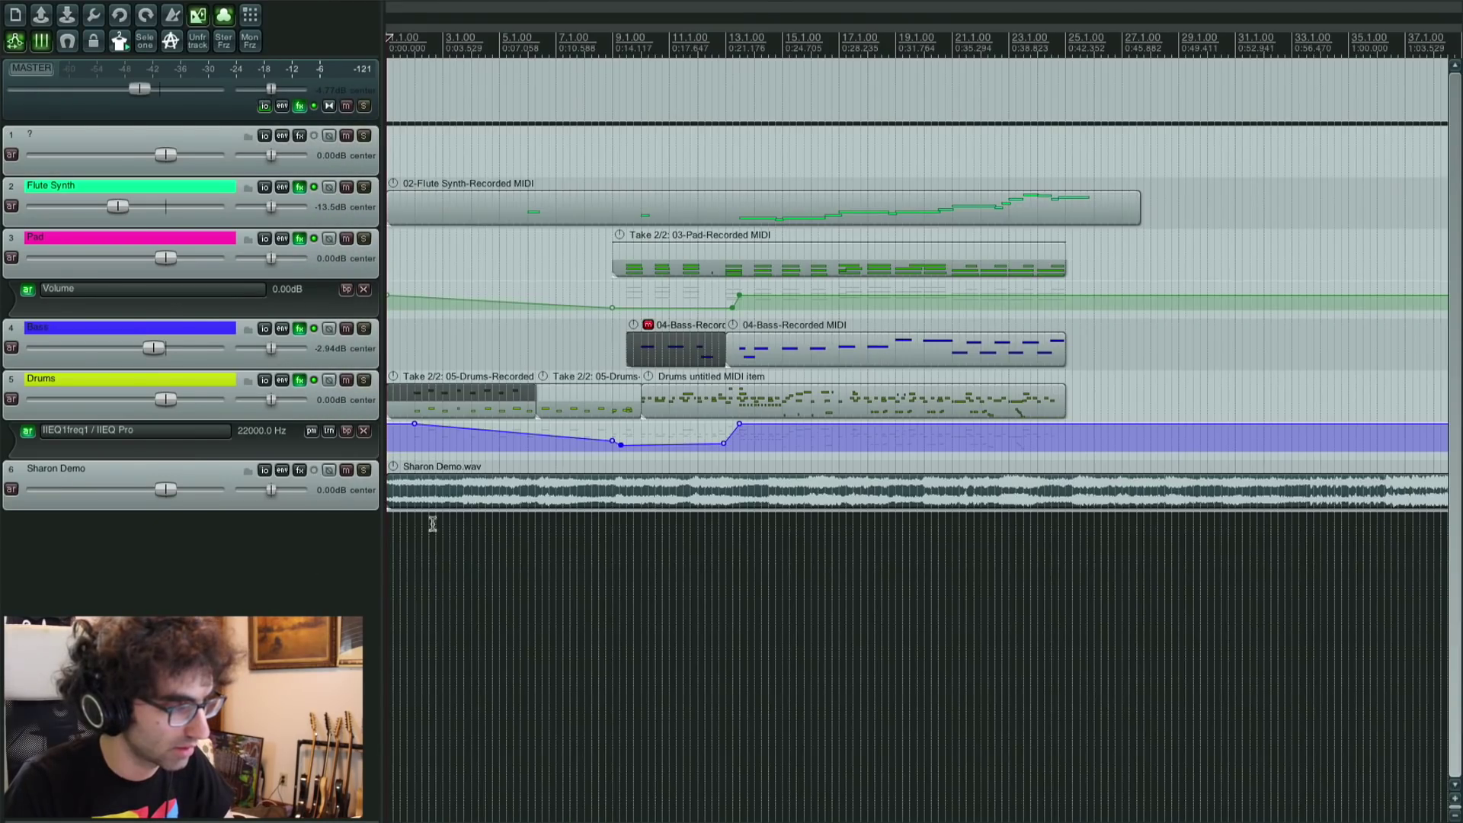
pyautogui.moveTo(130, 491); pyautogui.dragTo(119, 492)
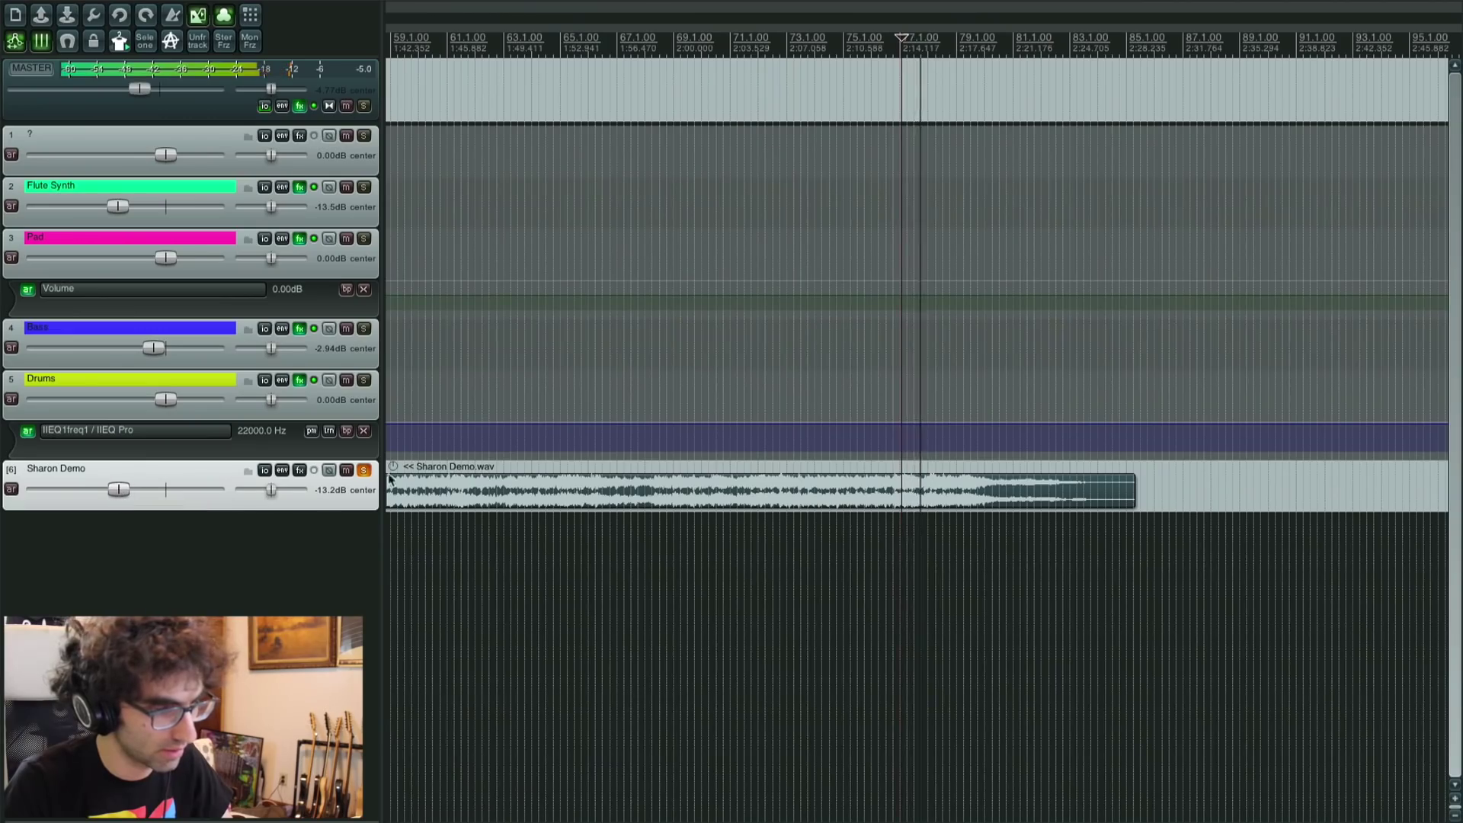
# Step: Split the Sharon Demo clip and delete its opening part
pyautogui.press('space')
pyautogui.press('s')
pyautogui.click(882, 492)
pyautogui.click(881, 491)
pyautogui.press('Delete')
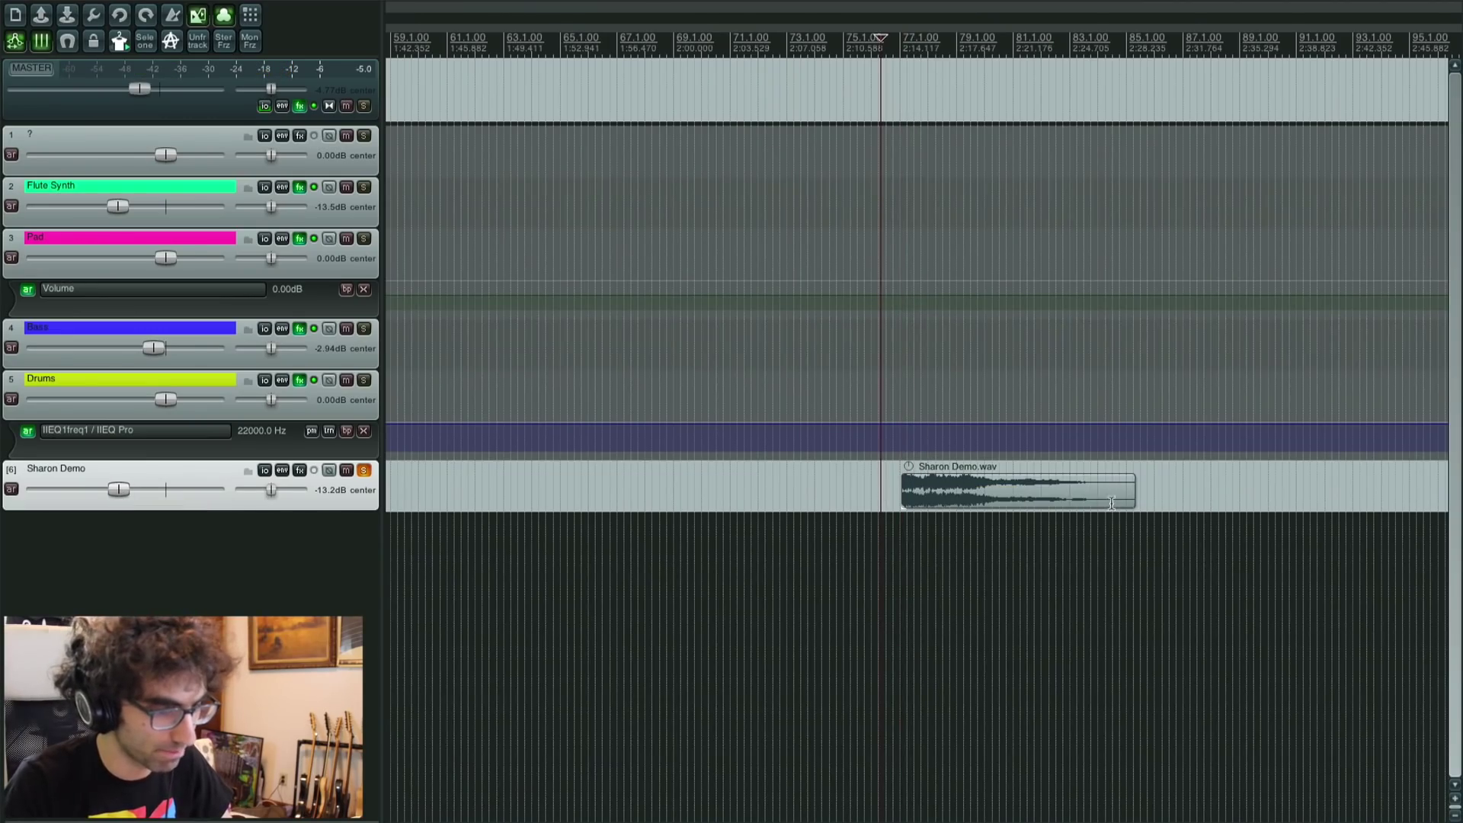
# Step: Stretch the clip to rate 0.475, add a long fade-in and fade-out, and reverse it as a new take
pyautogui.moveTo(1132, 491); pyautogui.dragTo(1393, 491)
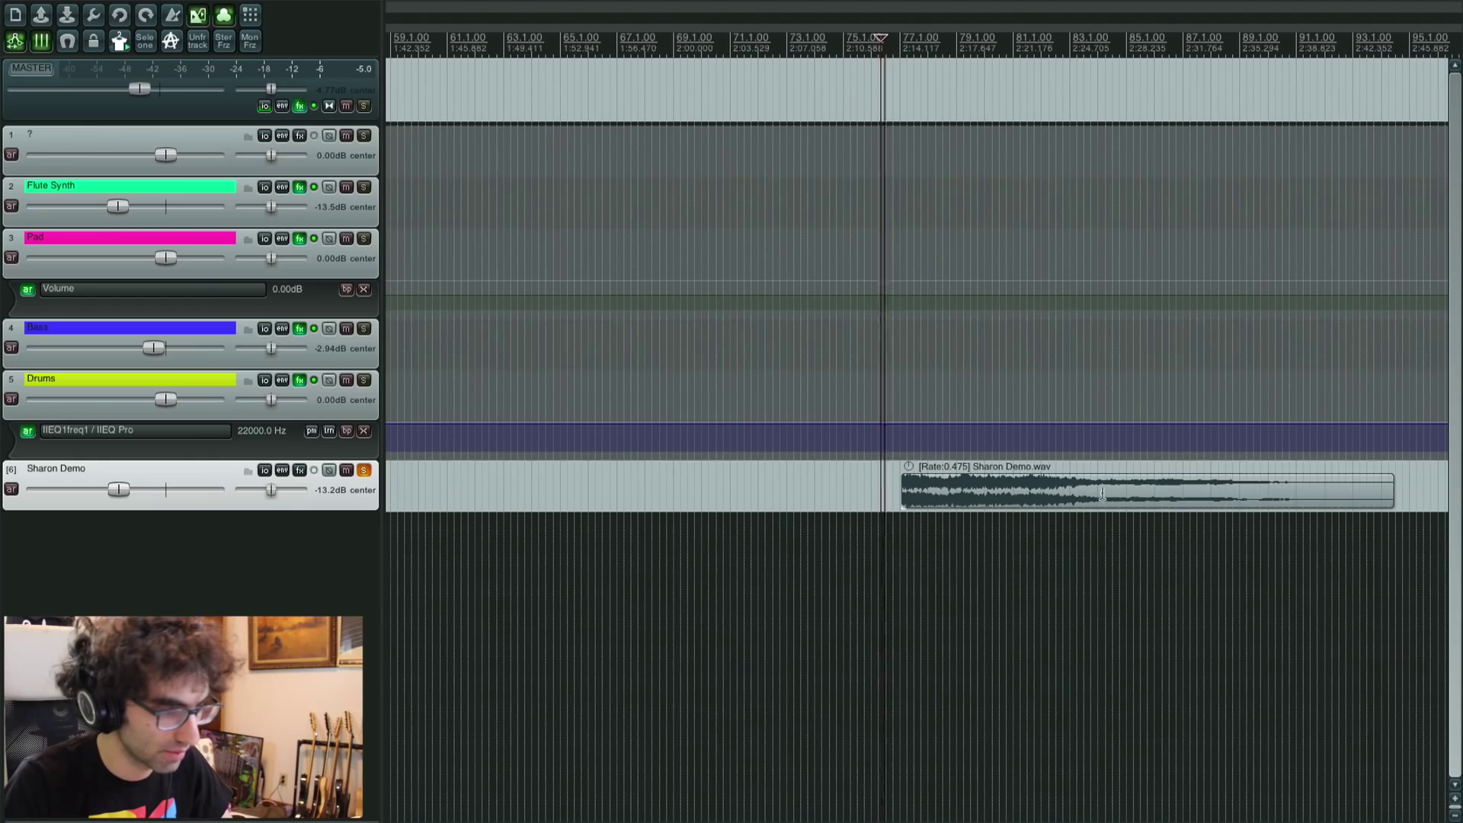
pyautogui.moveTo(898, 479); pyautogui.dragTo(955, 480)
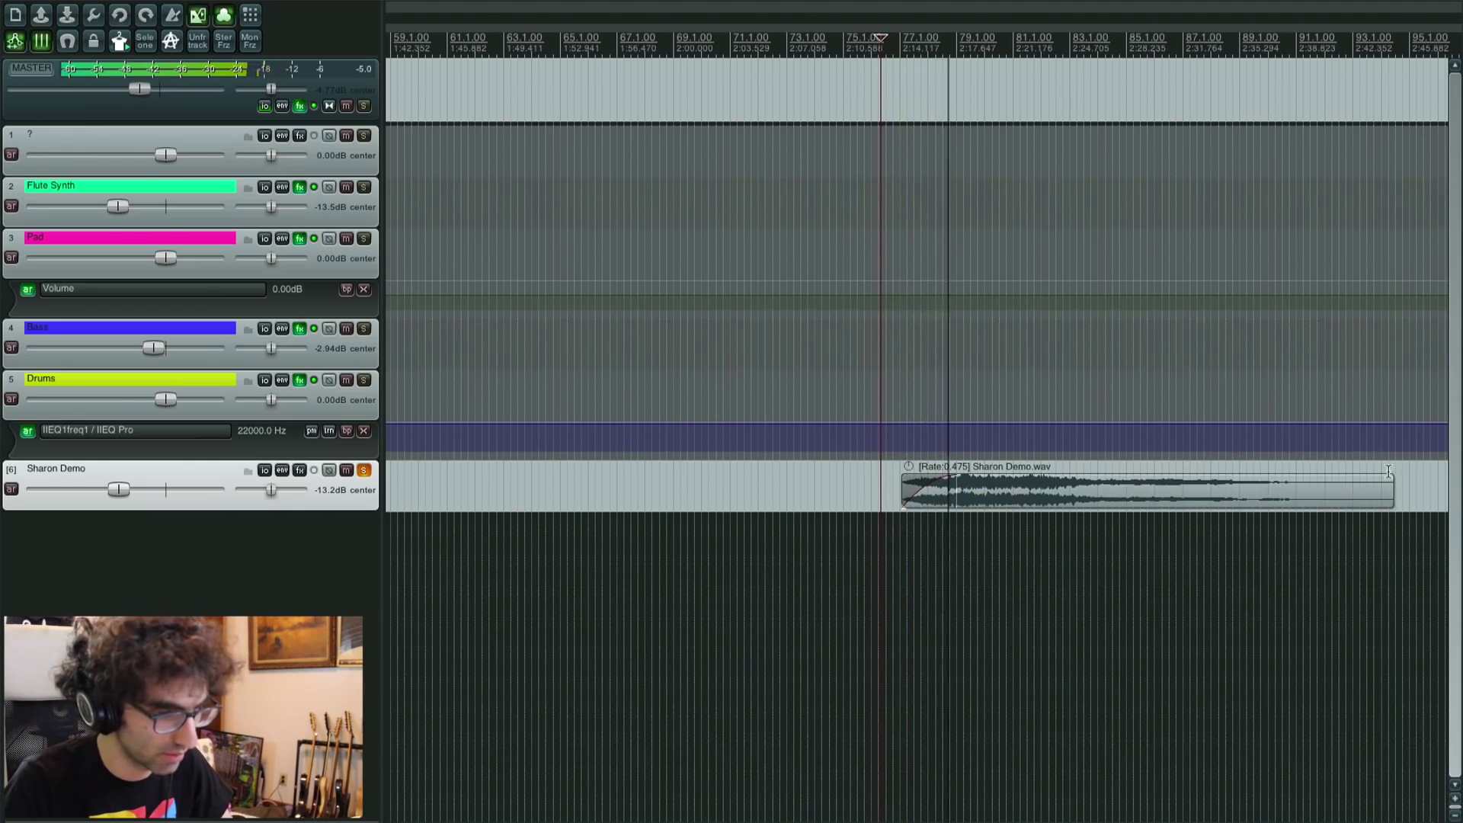
pyautogui.moveTo(1391, 476); pyautogui.dragTo(1283, 488)
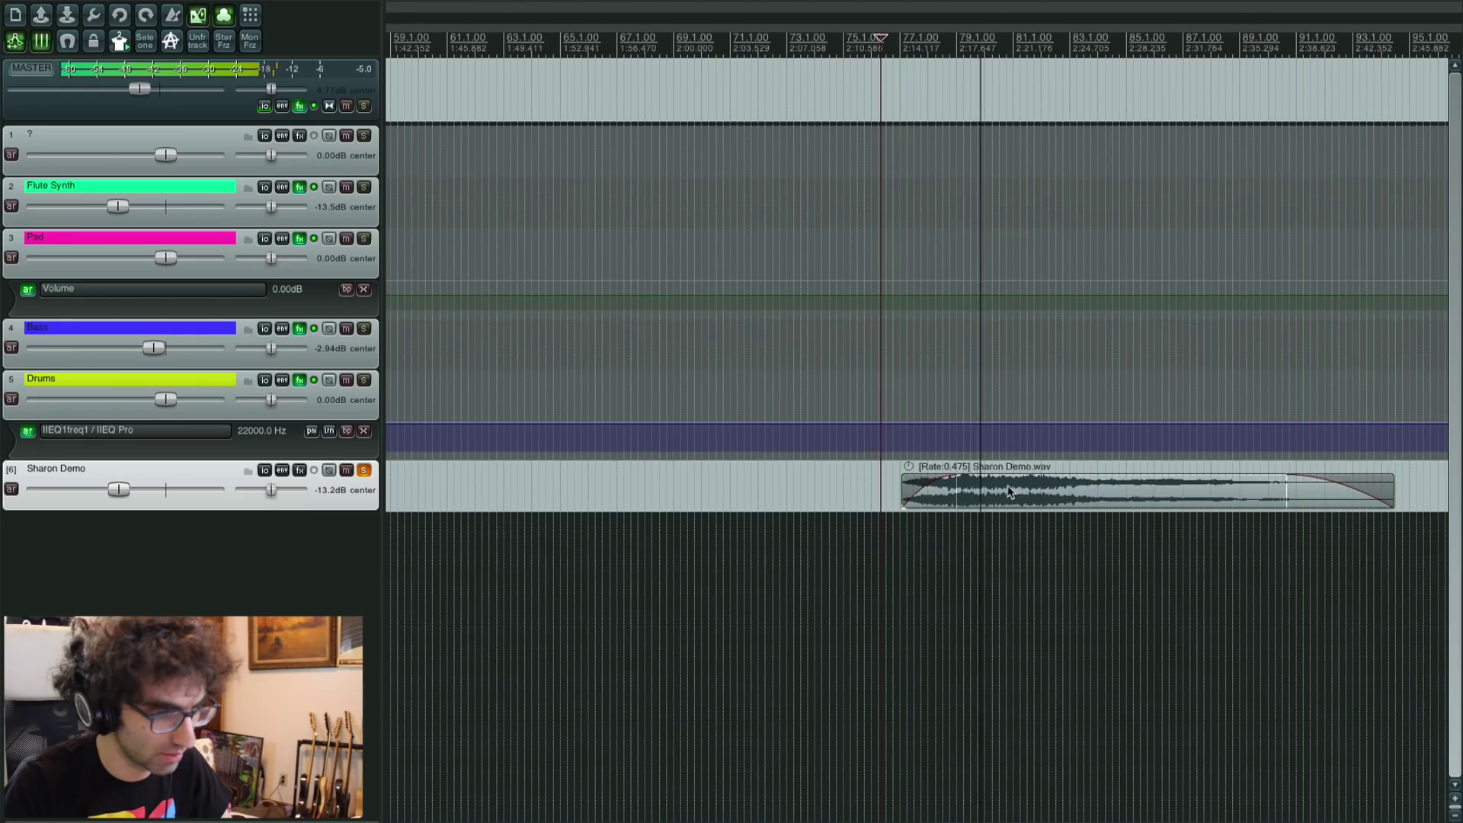
pyautogui.rightClick(1016, 490)
pyautogui.click(1051, 563)
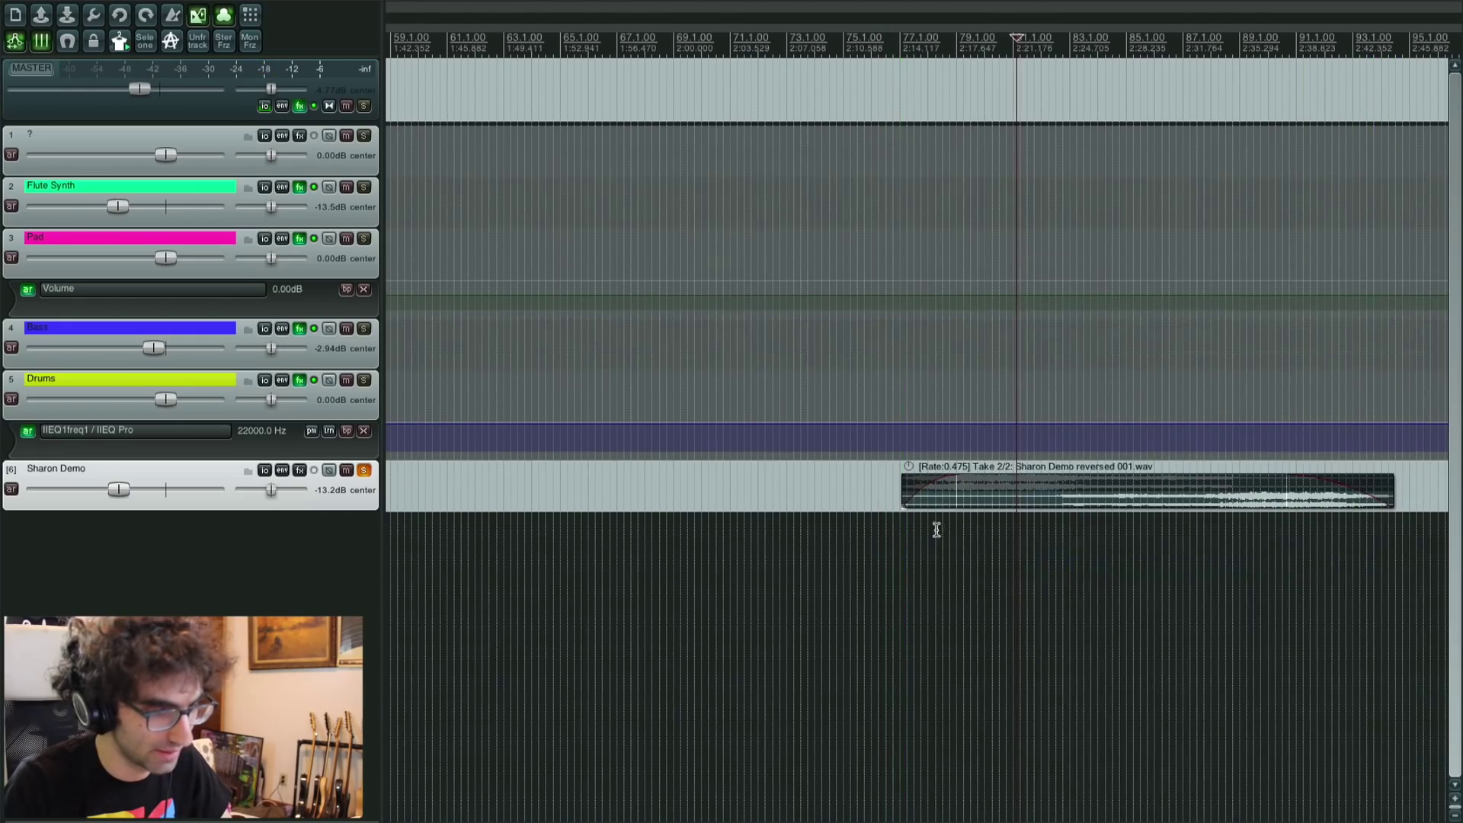
# Step: Play the reversed clip, cut off its tail and move it to the project start
pyautogui.press('space')
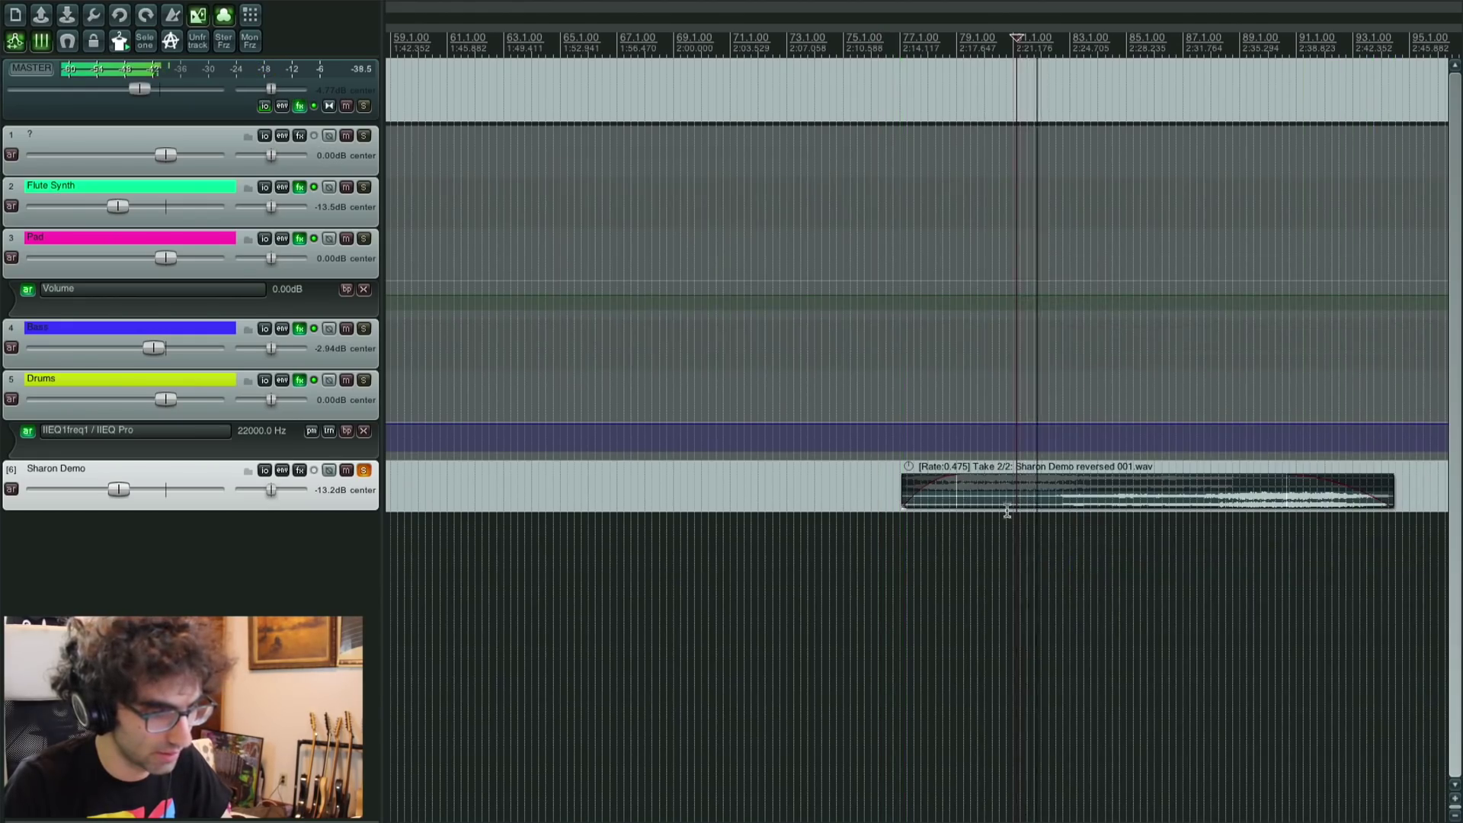
pyautogui.hscroll(1, 1054, 514)
pyautogui.scroll(2, 1054, 513)
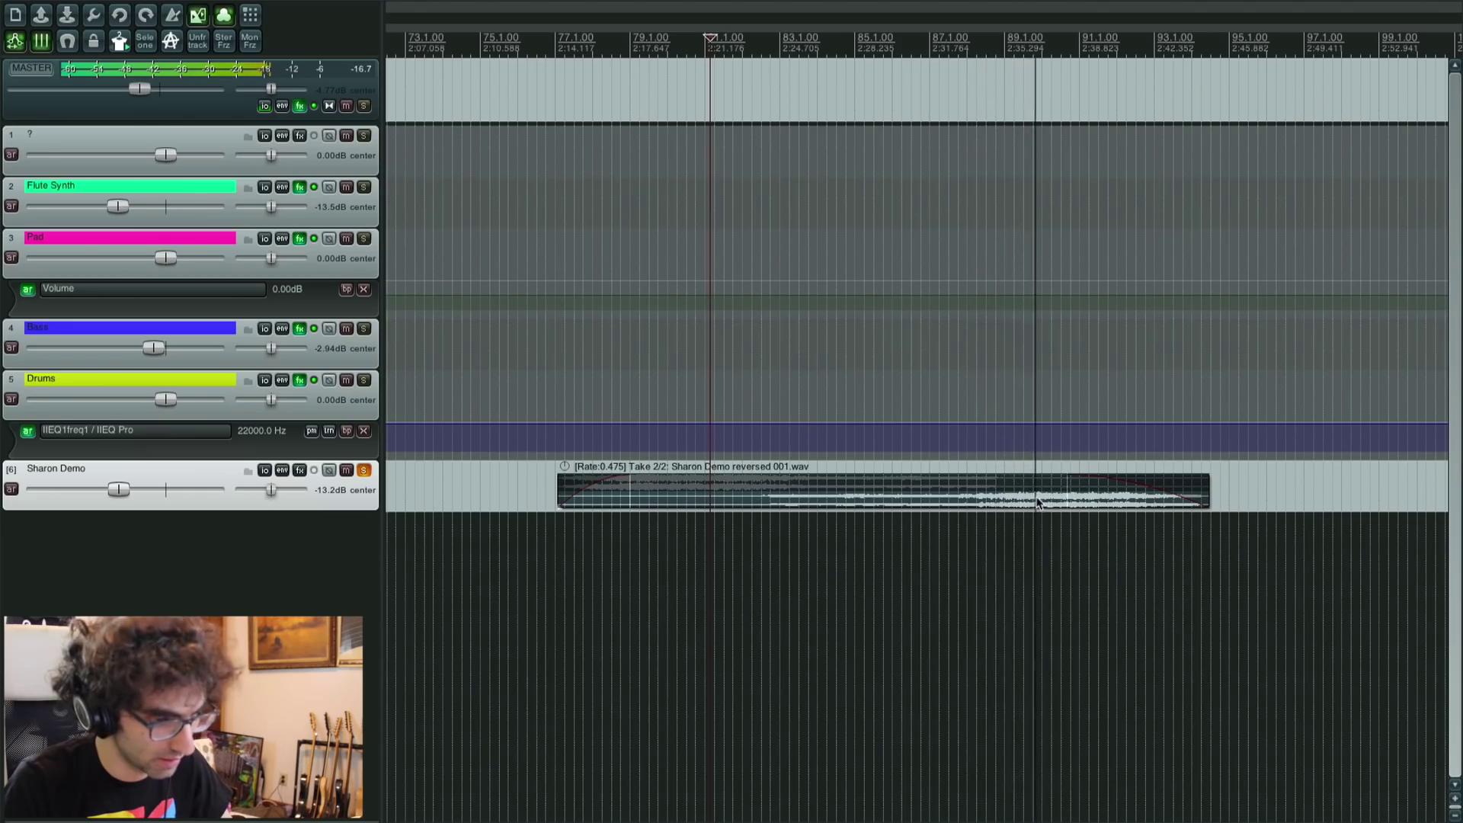
pyautogui.click(1035, 501)
pyautogui.press('s')
pyautogui.press('Delete')
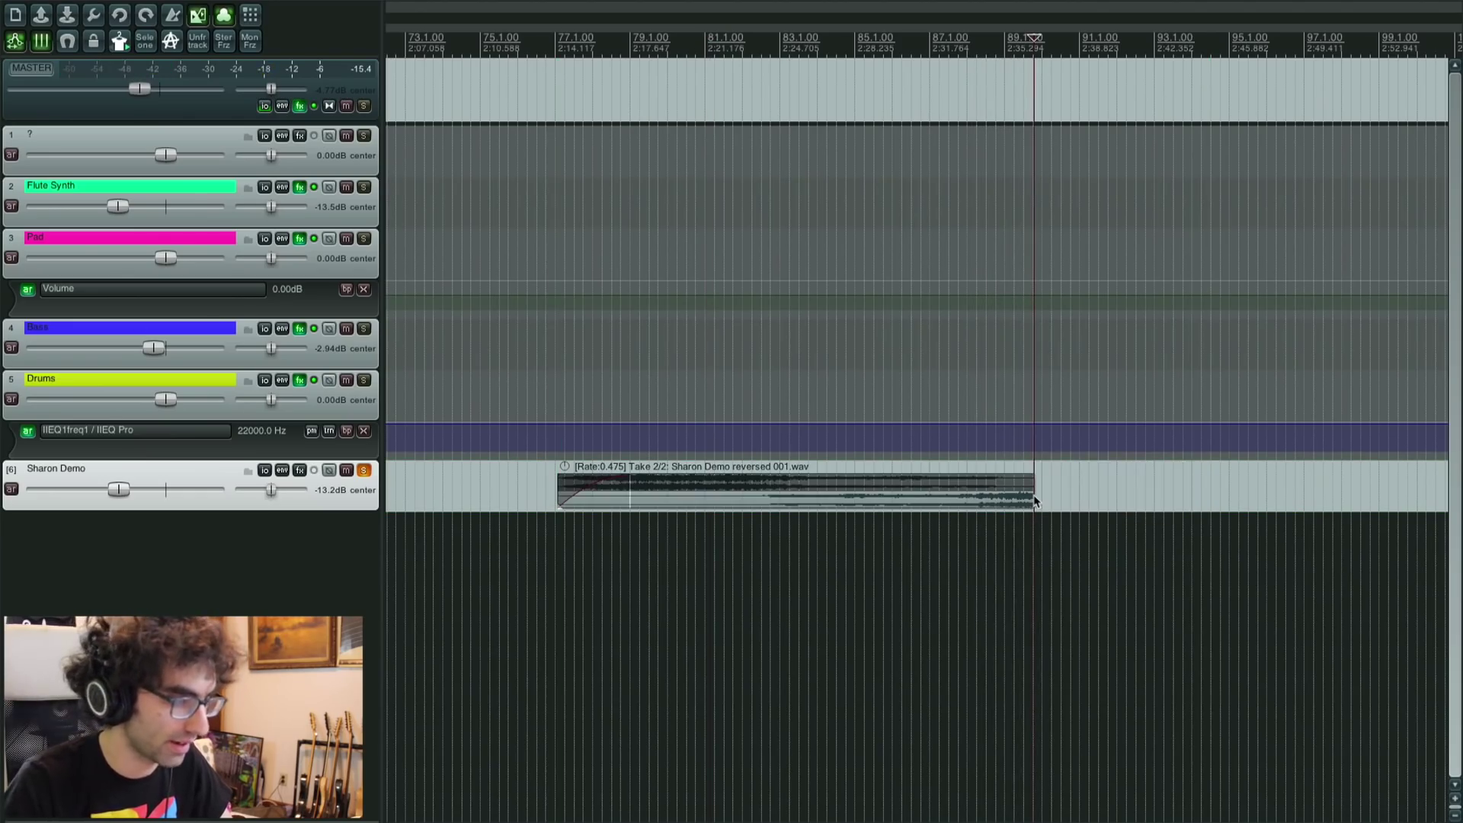
pyautogui.scroll(-1, 1033, 496)
pyautogui.scroll(-4, 1034, 495)
pyautogui.moveTo(915, 501); pyautogui.dragTo(350, 507)
pyautogui.scroll(1, 395, 494)
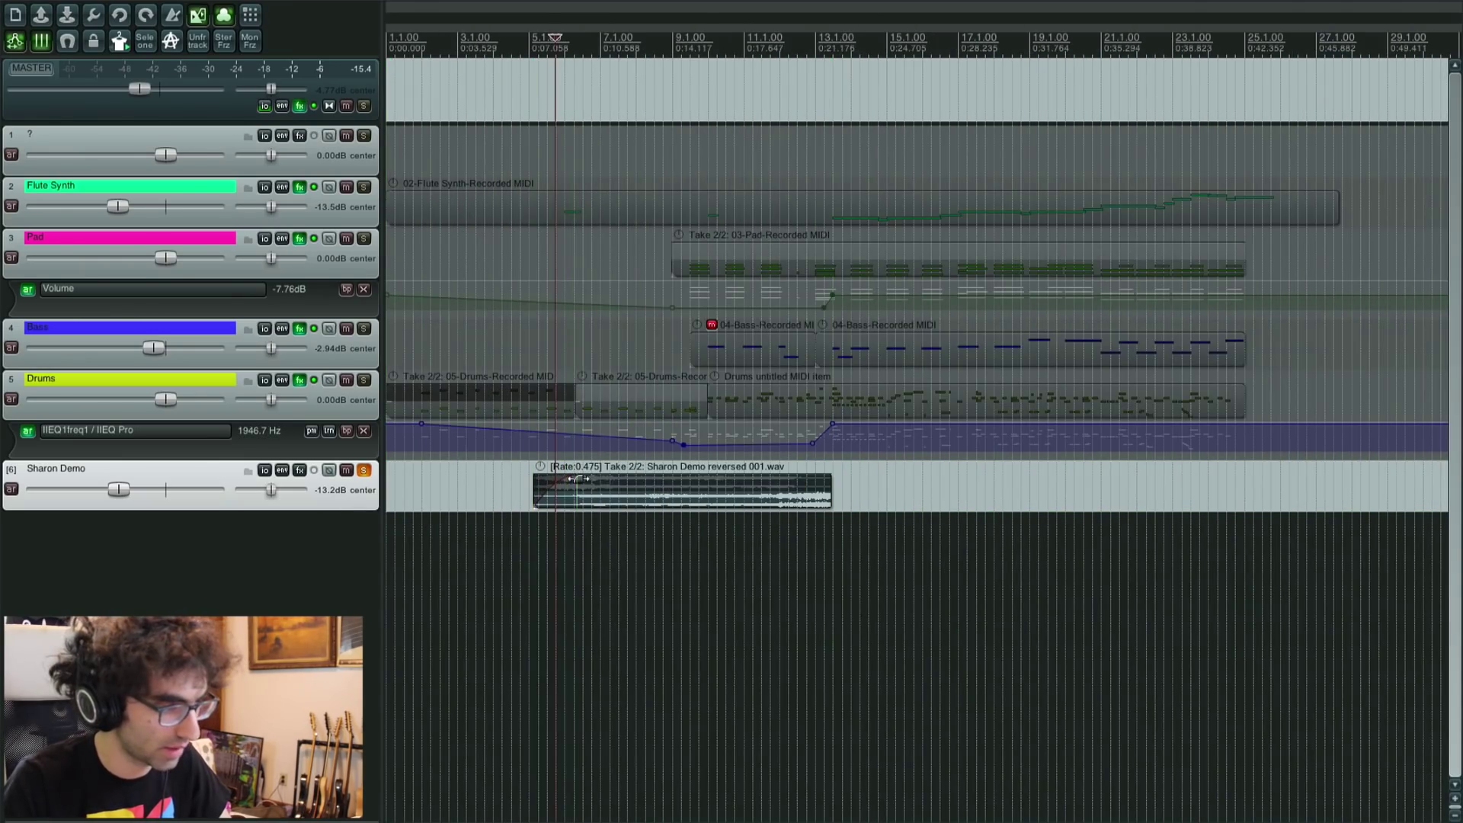
# Step: Make the reversed clip's fade-in linear and unsolo the Sharon Demo track
pyautogui.rightClick(574, 479)
pyautogui.click(600, 489)
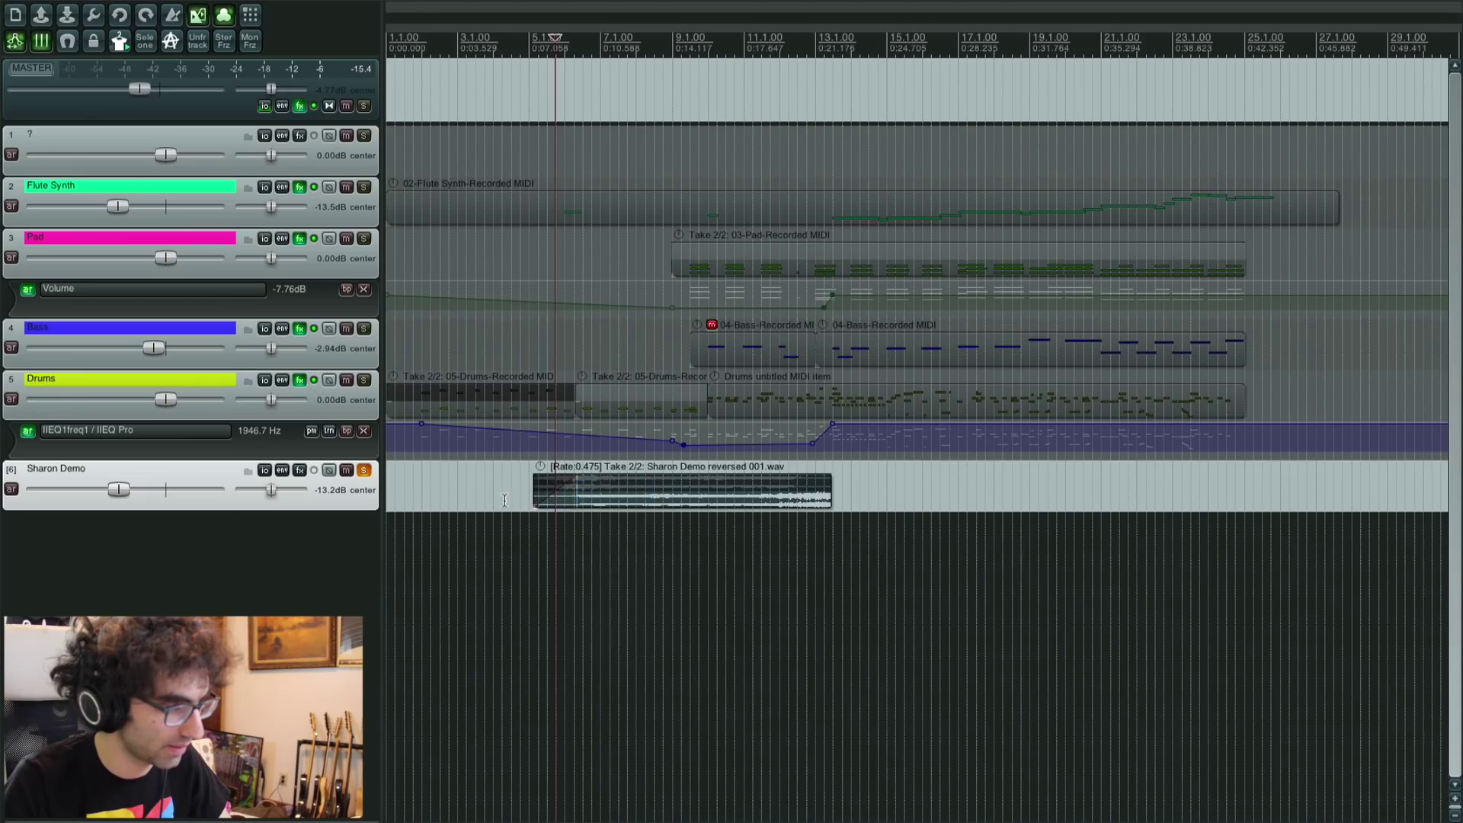
pyautogui.click(505, 499)
pyautogui.click(365, 471)
pyautogui.press('space')
# Step: Set Sharon Demo's volume to -2.94 dB and add a short fade-out to the clip
pyautogui.doubleClick(151, 490)
pyautogui.moveTo(165, 490); pyautogui.dragTo(159, 493)
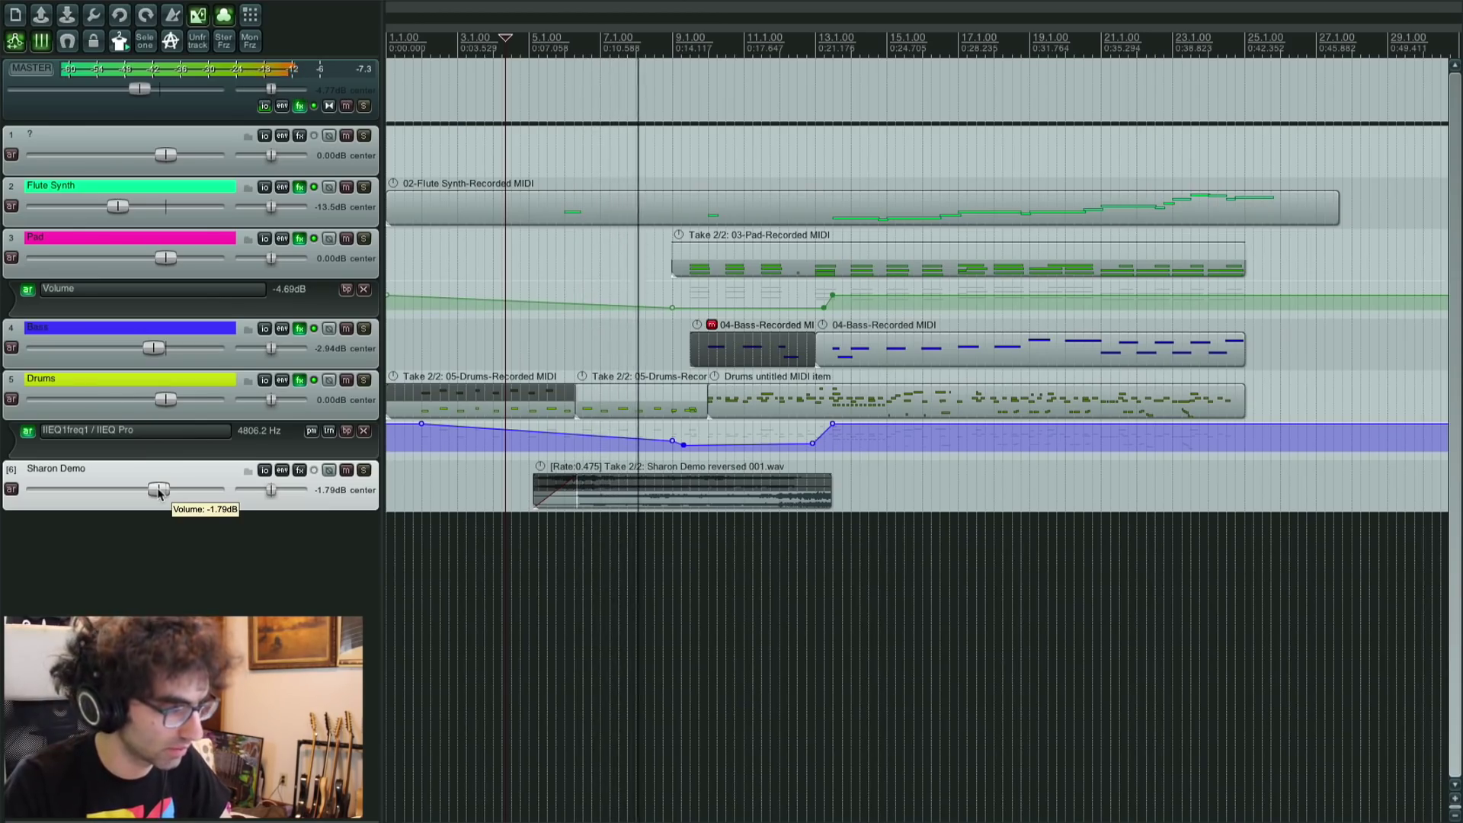
pyautogui.scroll(-3, 172, 497)
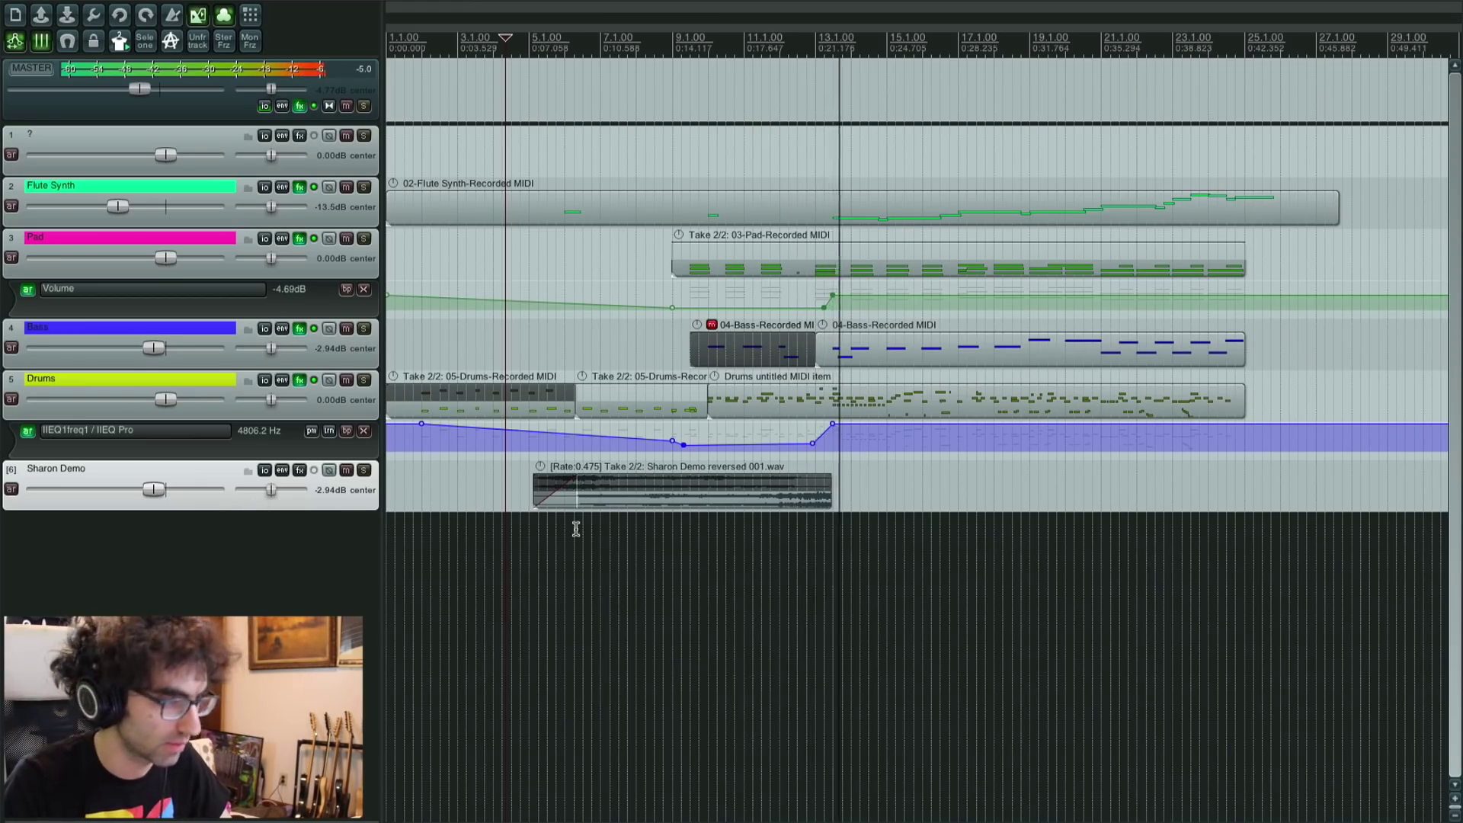
pyautogui.moveTo(827, 475); pyautogui.dragTo(820, 477)
pyautogui.press('space')
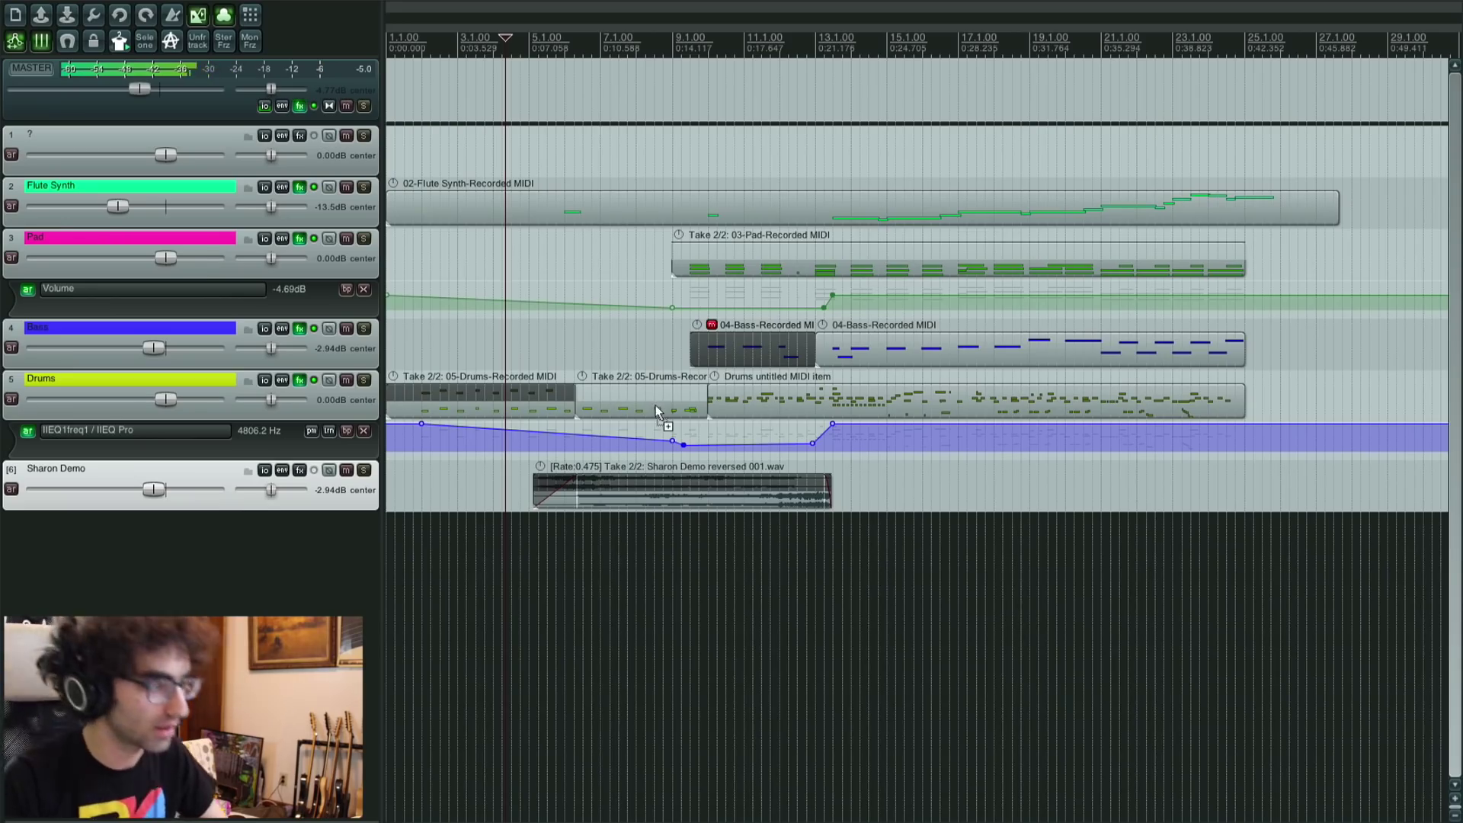
# Step: Split the Flute Synth part and mute its opening left half
pyautogui.click(702, 212)
pyautogui.press('s')
pyautogui.click(654, 213)
pyautogui.press('m')
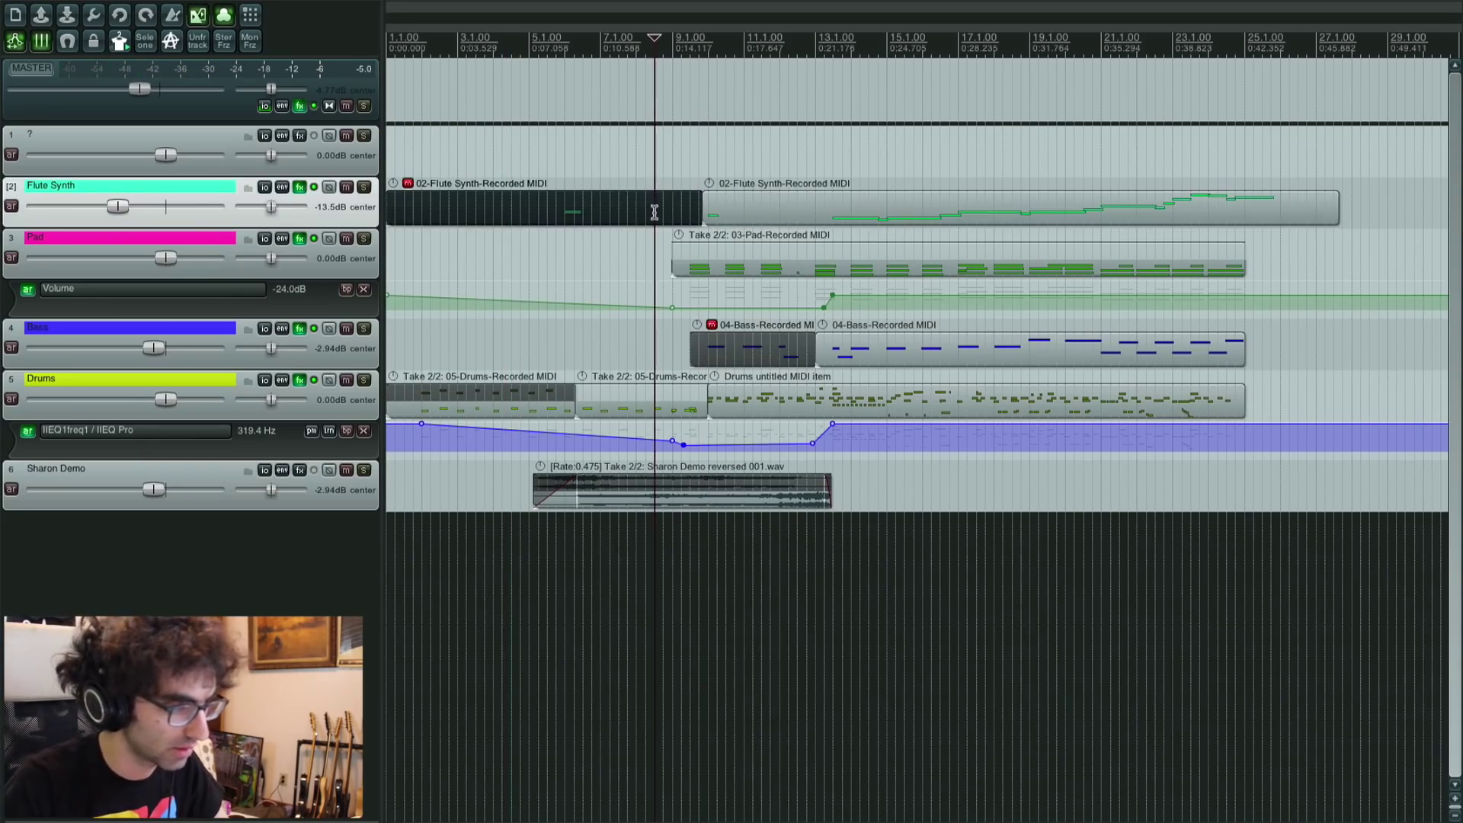
pyautogui.press('space')
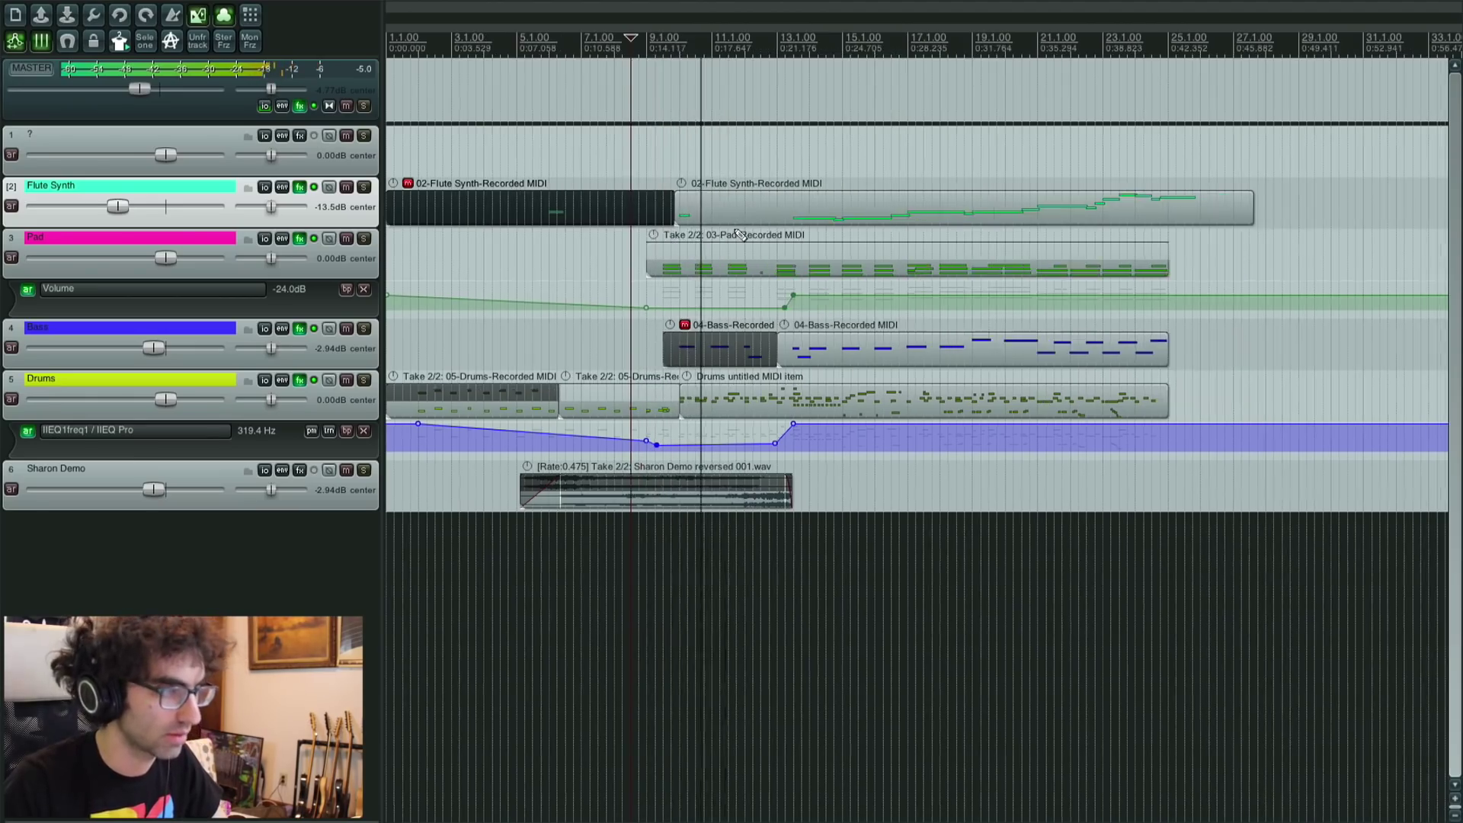
# Step: Move Sharon Demo to track 1 and adjust its VerbSuite Classics reverb dry/wet mix
pyautogui.scroll(-2, 736, 231)
pyautogui.scroll(-1, 739, 233)
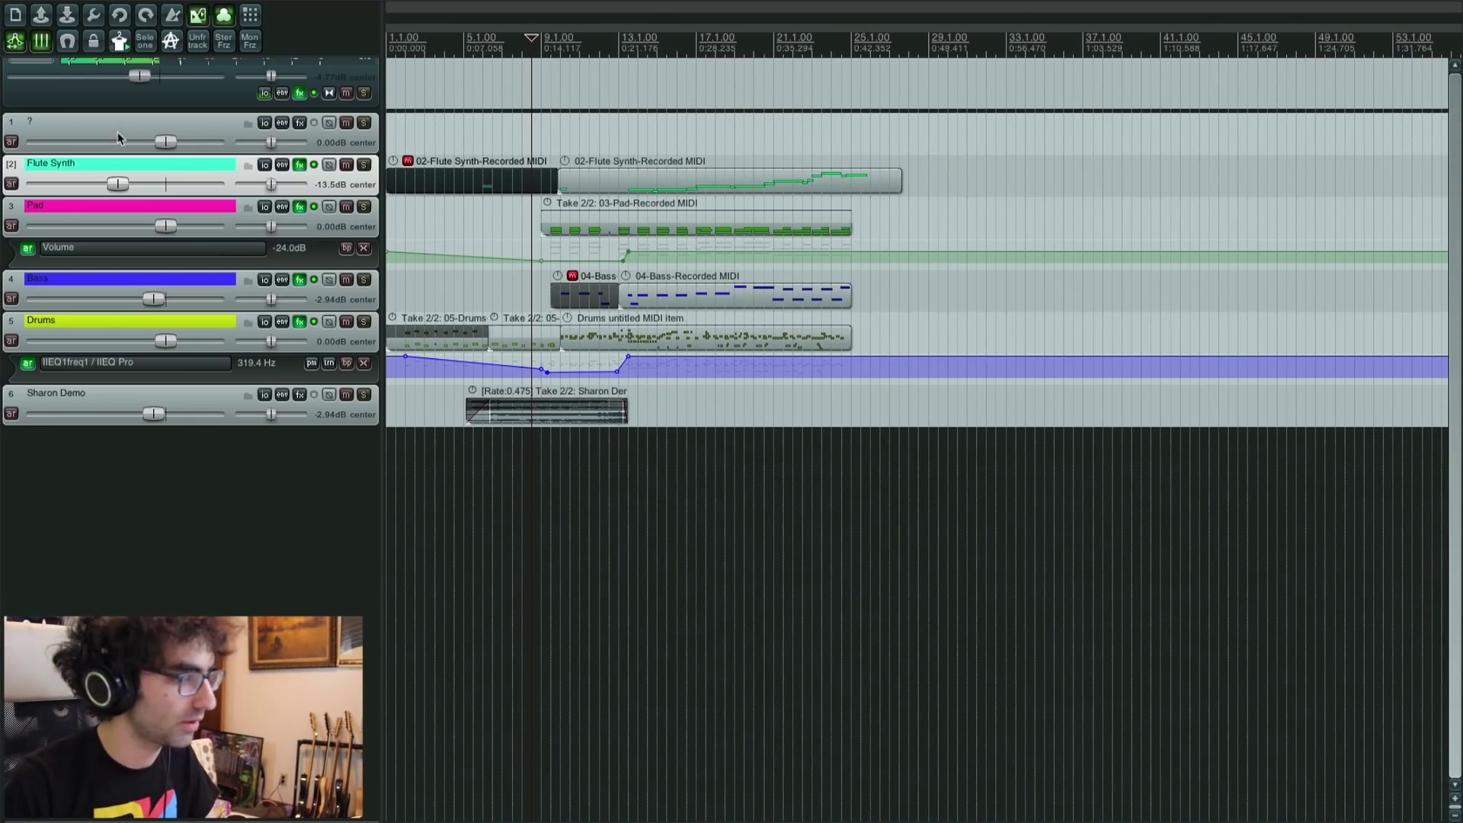
pyautogui.click(104, 406)
pyautogui.moveTo(86, 124); pyautogui.dragTo(82, 144)
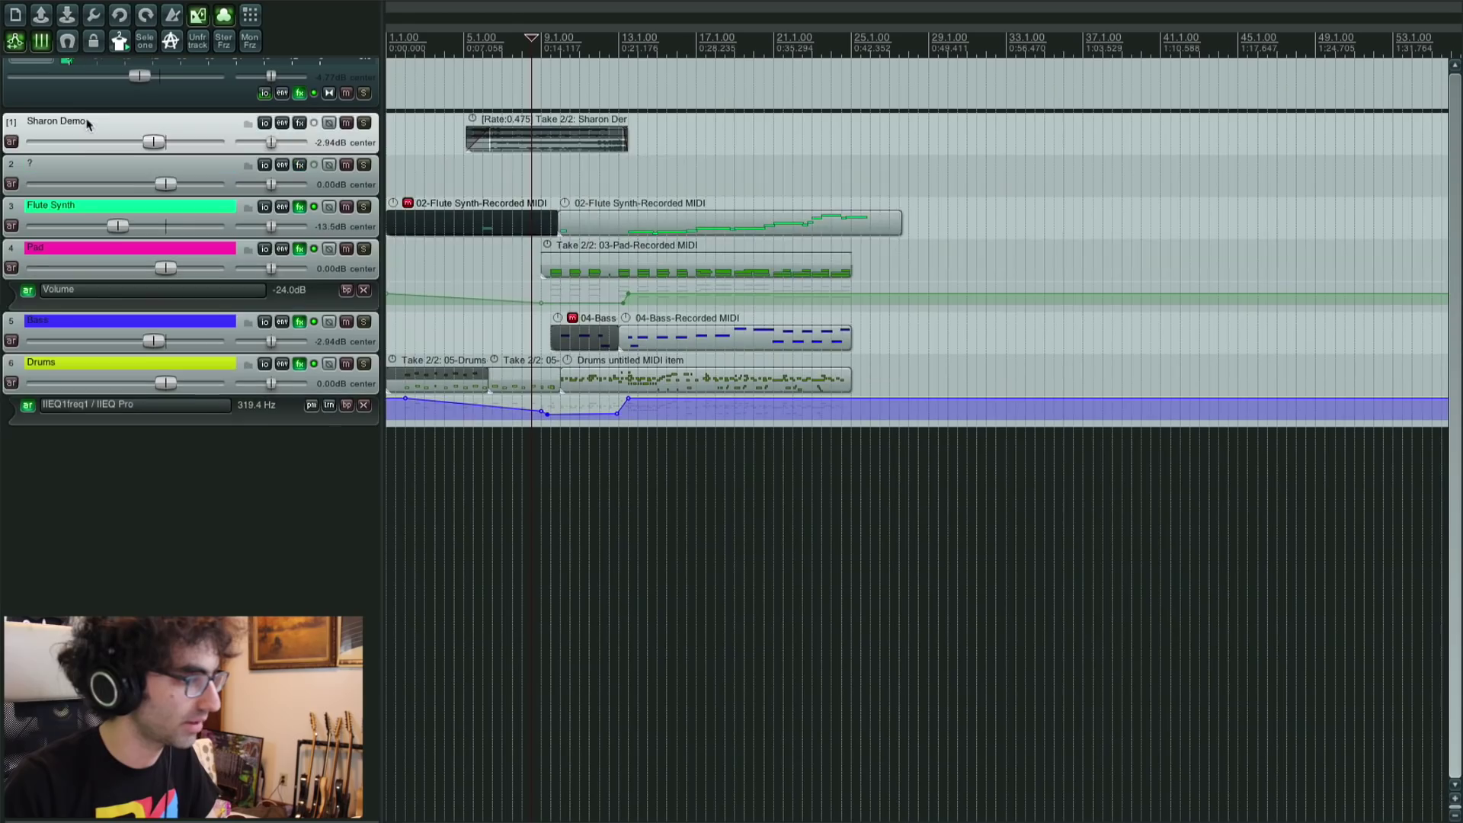
pyautogui.click(60, 169)
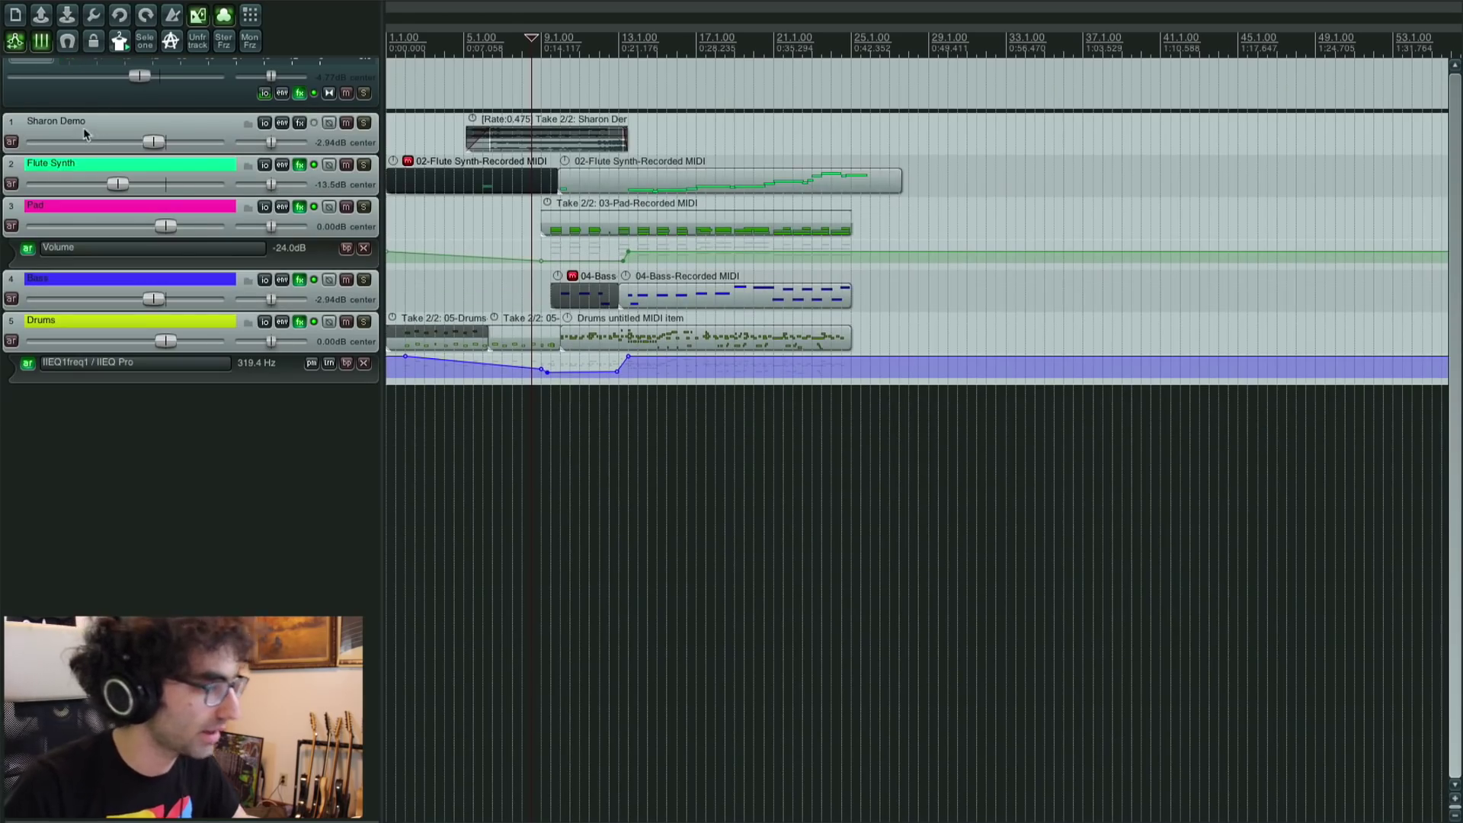
pyautogui.click(169, 104)
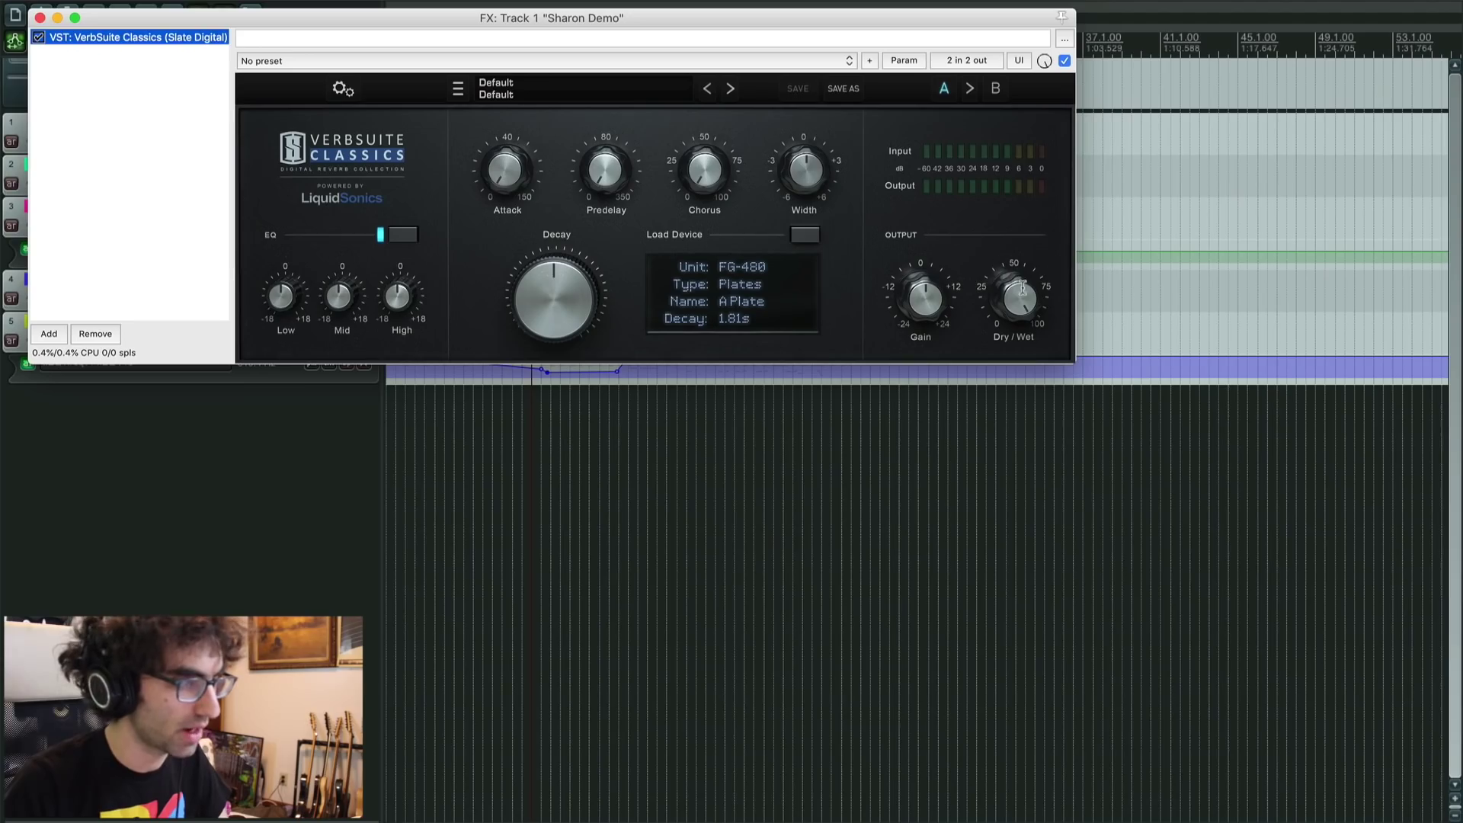
pyautogui.moveTo(1022, 291); pyautogui.dragTo(1019, 359)
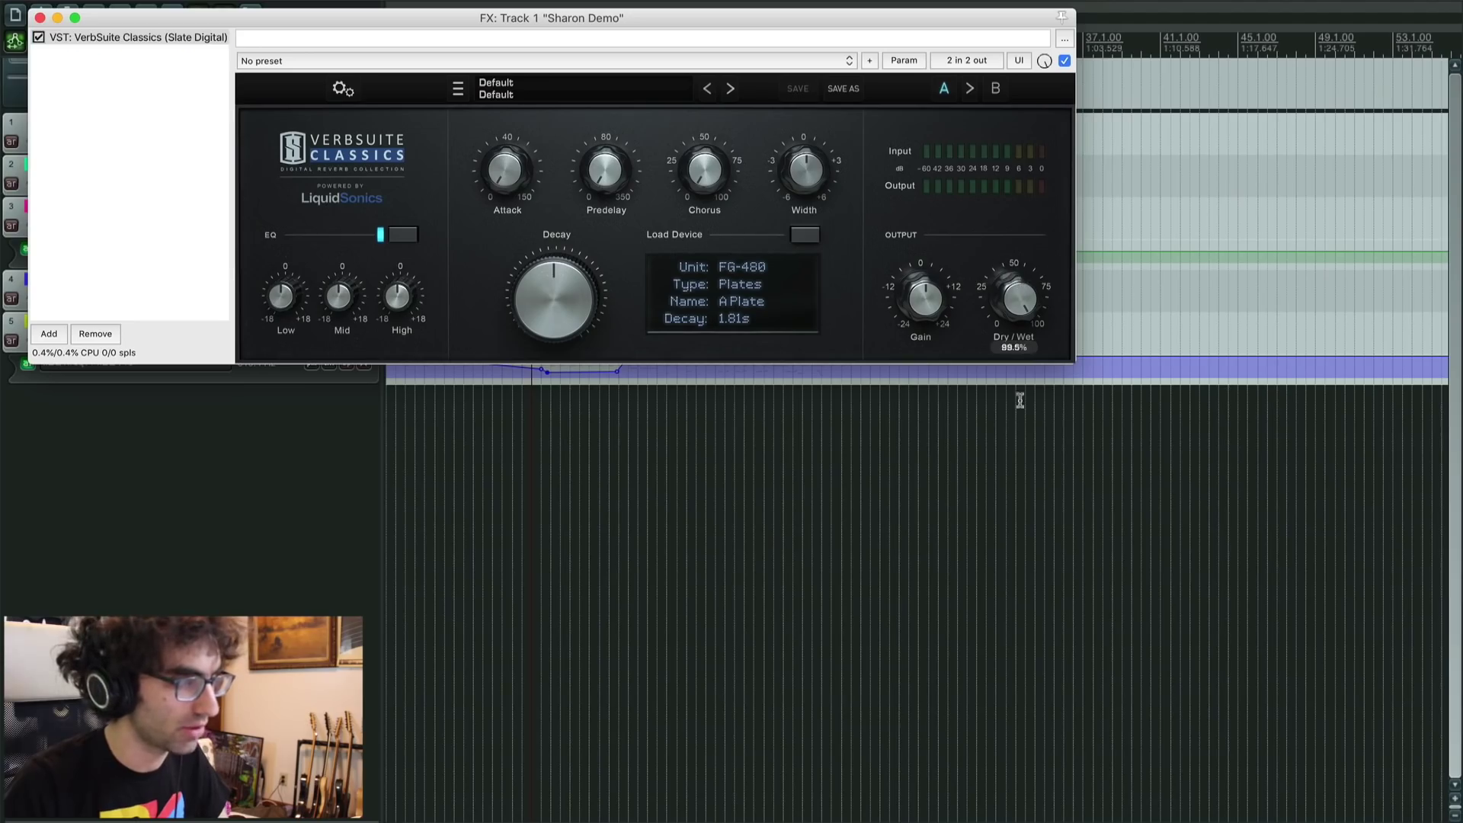
# Step: Load FG-2016 Hi Density Plate 2.9s into Sharon Demo's reverb and add a Dry/Wet envelope point
pyautogui.click(803, 236)
pyautogui.moveTo(845, 311)
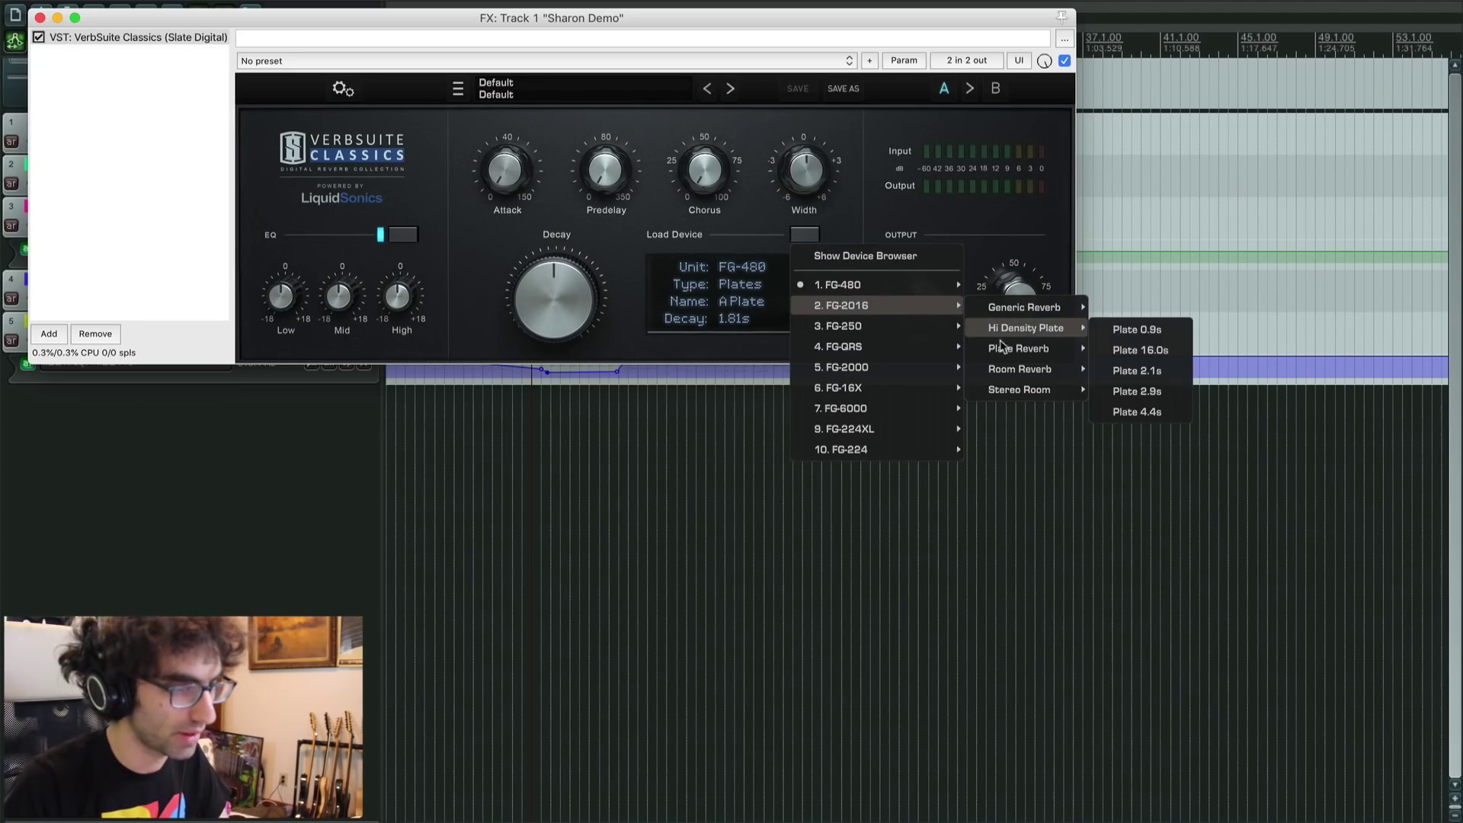
pyautogui.moveTo(1056, 332)
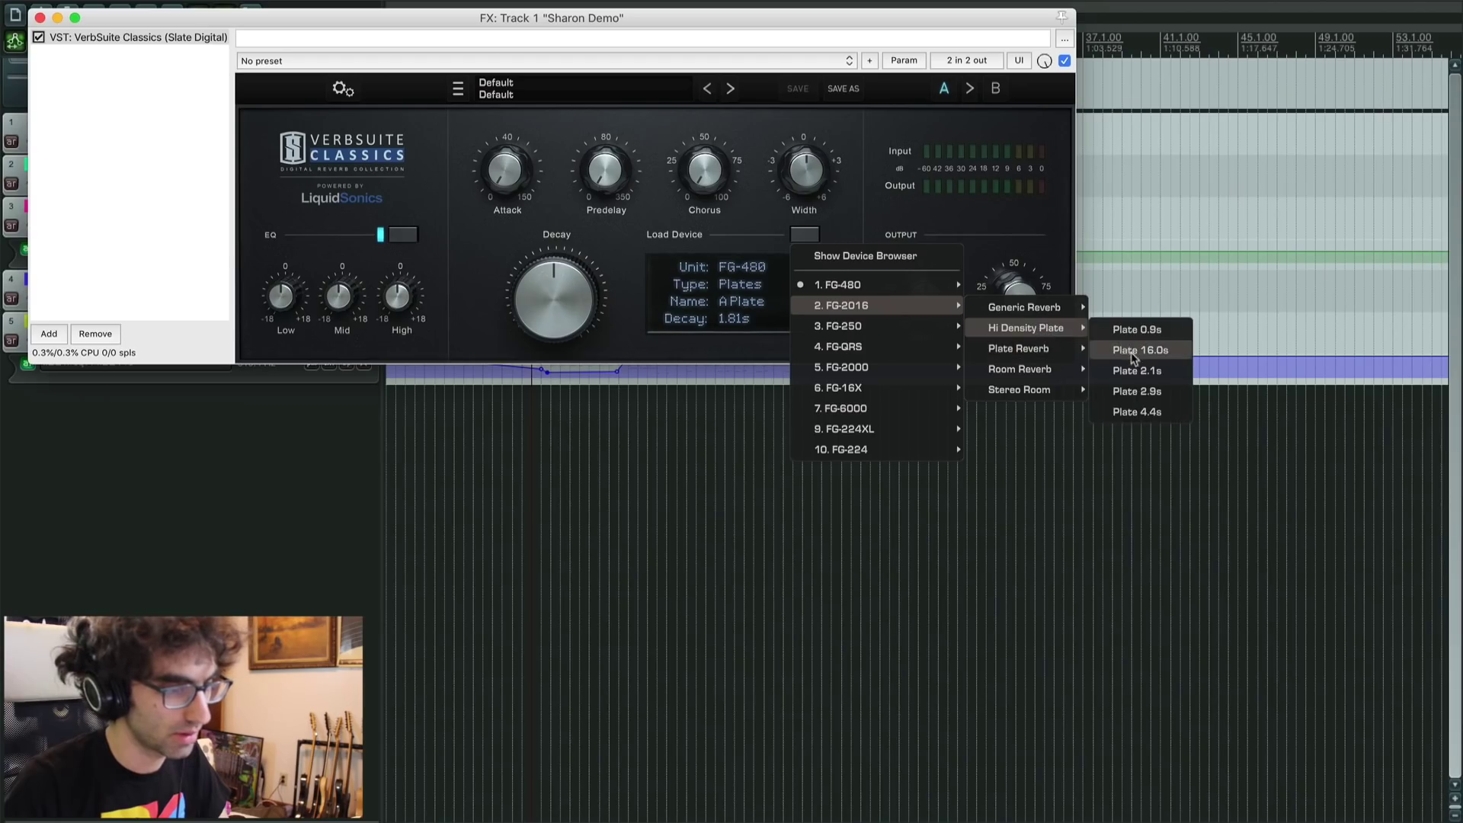
pyautogui.click(1147, 391)
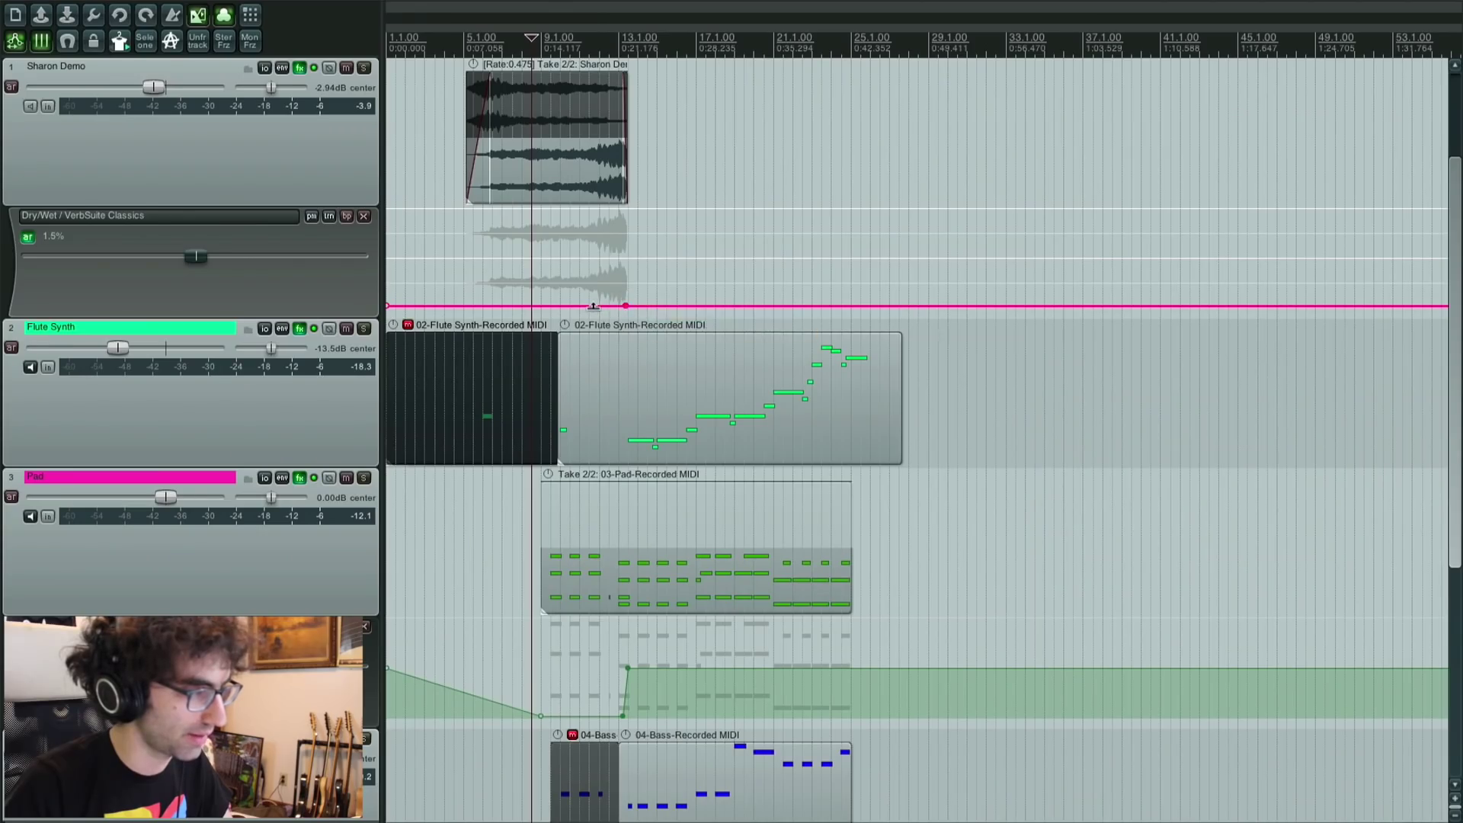
pyautogui.click(591, 305)
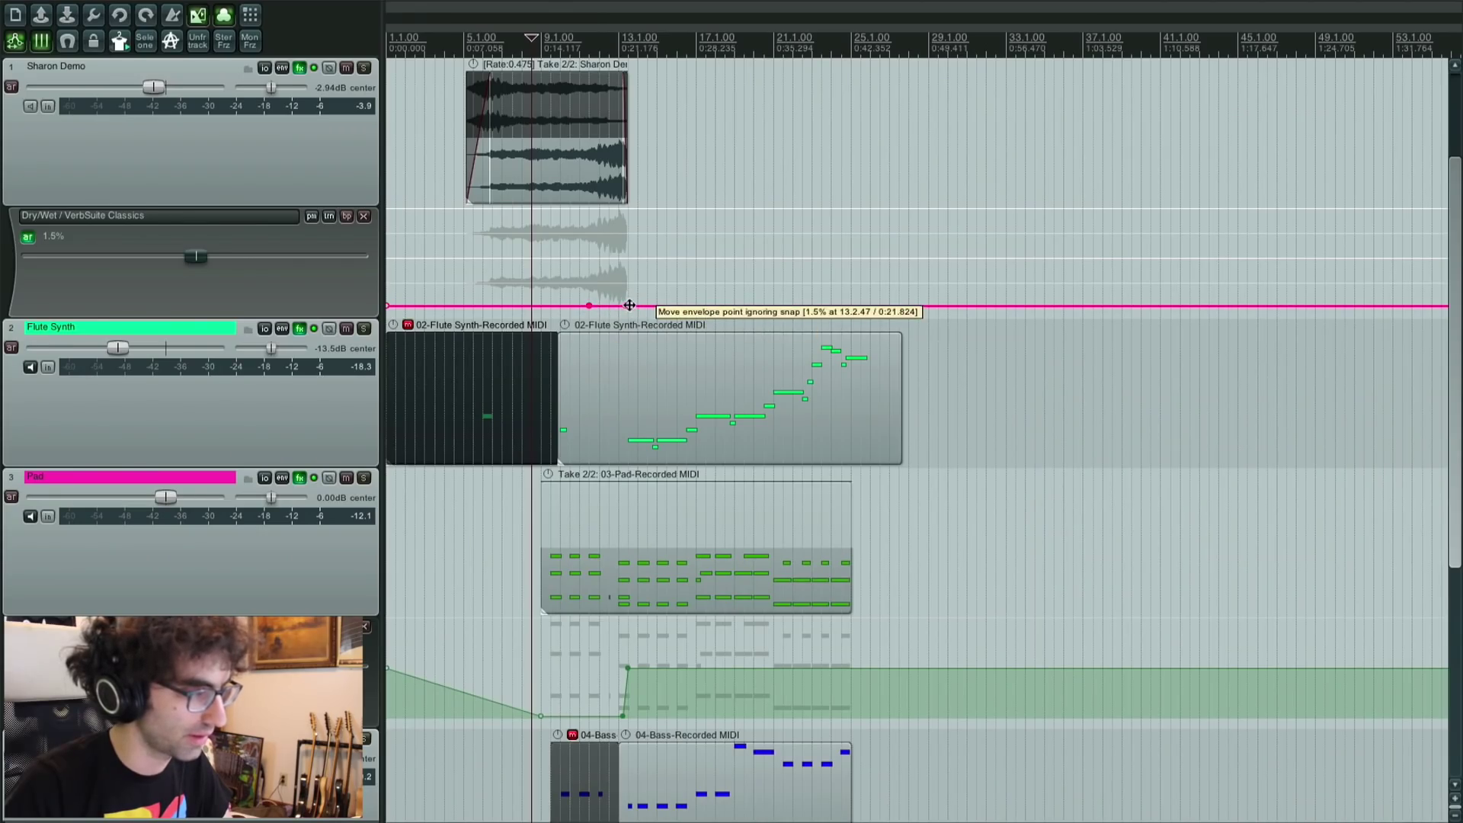
# Step: Add a Dry/Wet point, raise it into a peak, and move the drop point near bar 13
pyautogui.click(640, 304)
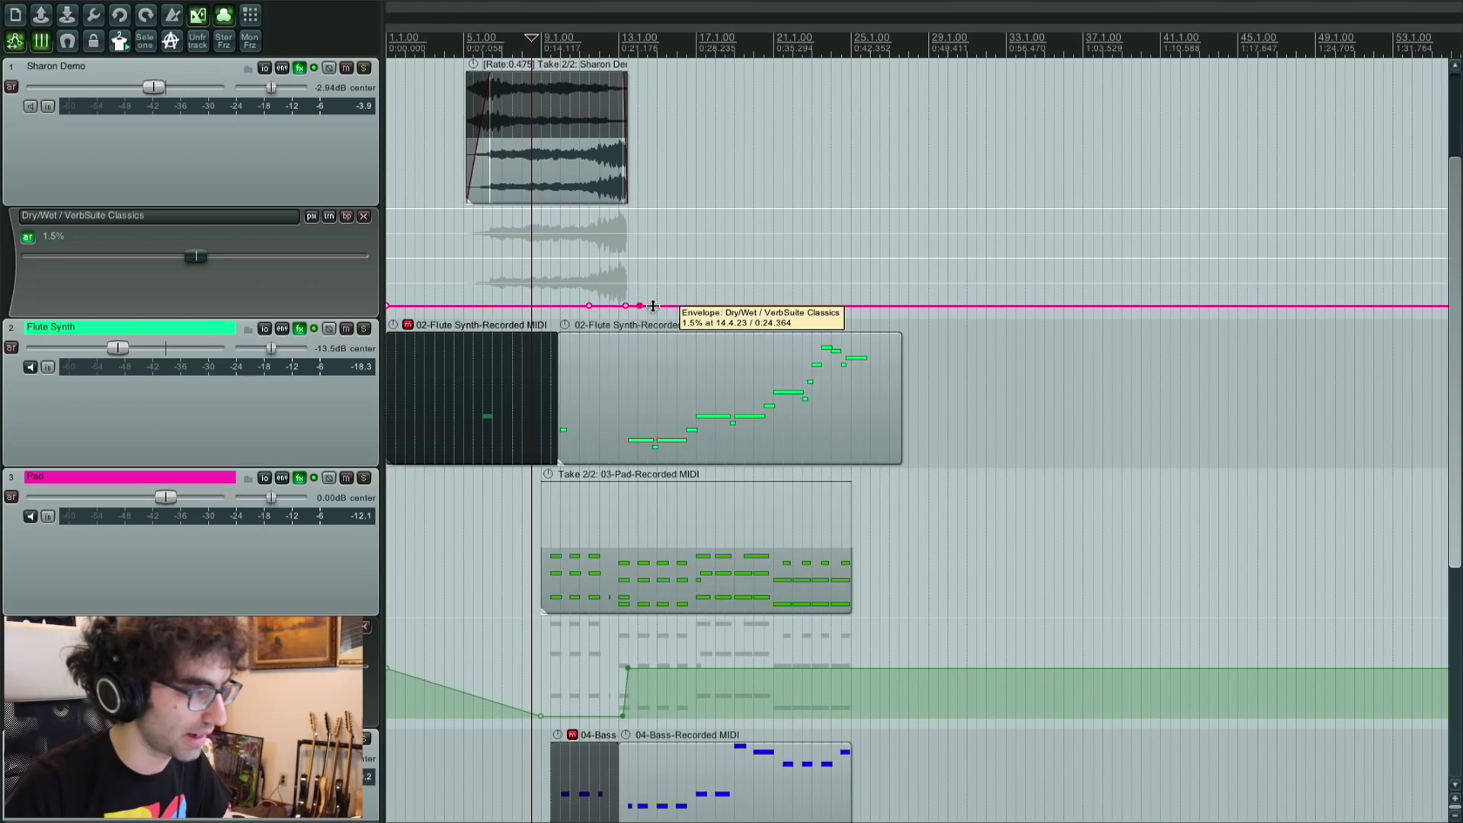
pyautogui.moveTo(625, 305); pyautogui.dragTo(627, 211)
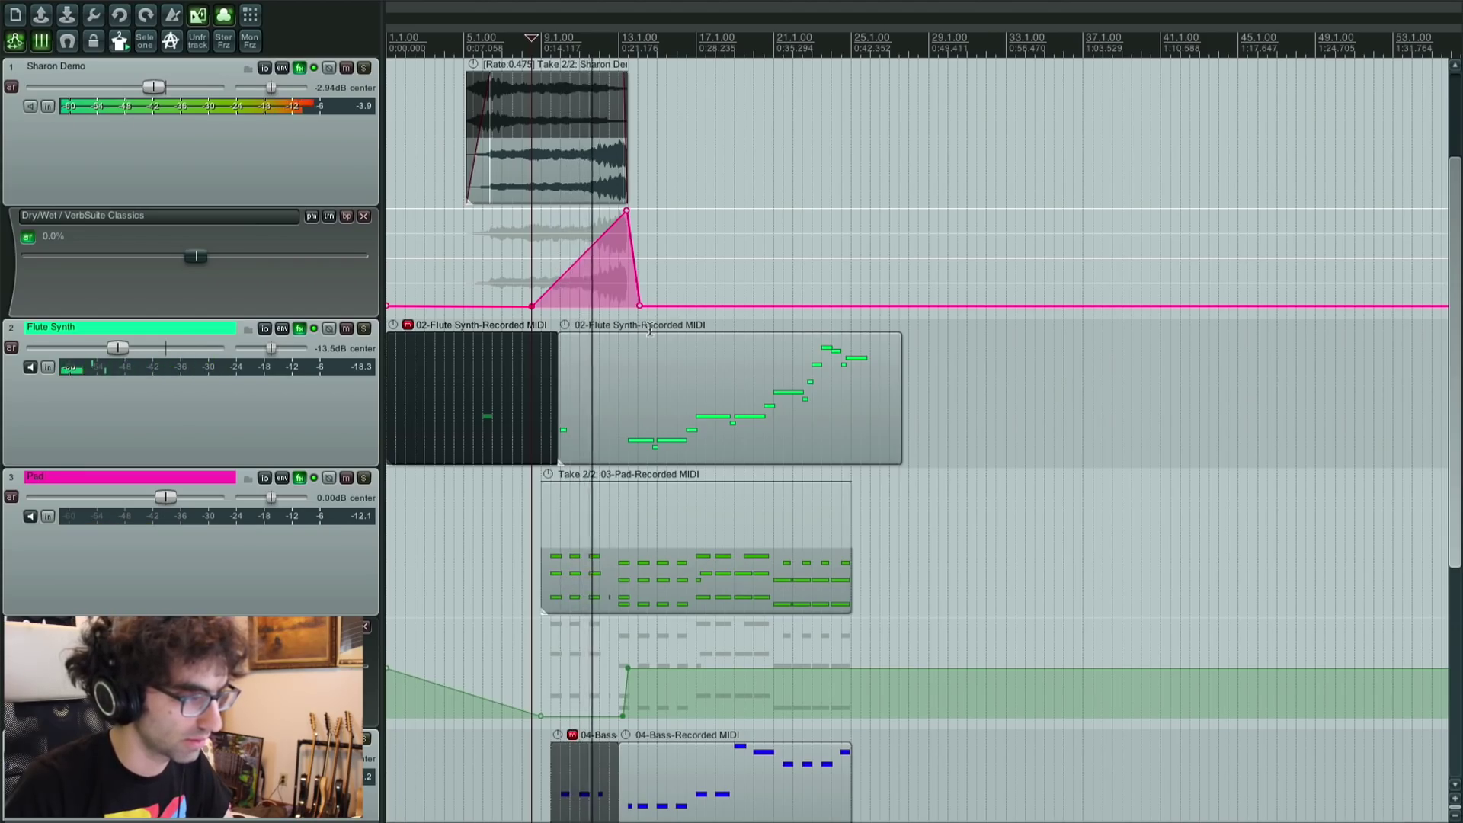
pyautogui.scroll(5, 651, 303)
pyautogui.scroll(-2, 607, 312)
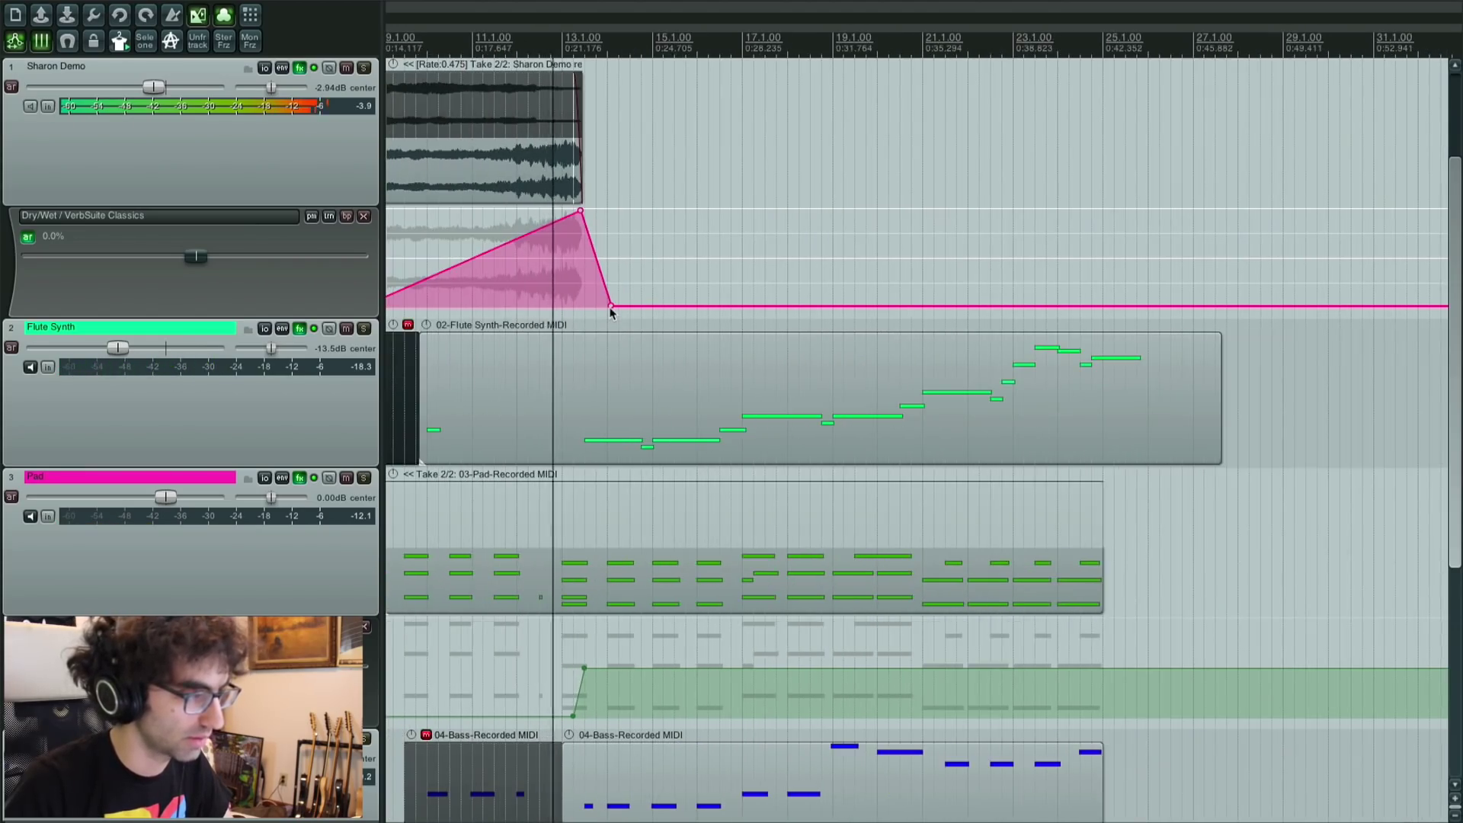
pyautogui.moveTo(610, 306); pyautogui.dragTo(585, 306)
# Step: Lower the Dry/Wet peak for a gentler swell, auditioning with Sharon Demo soloed, then unsolo
pyautogui.click(364, 69)
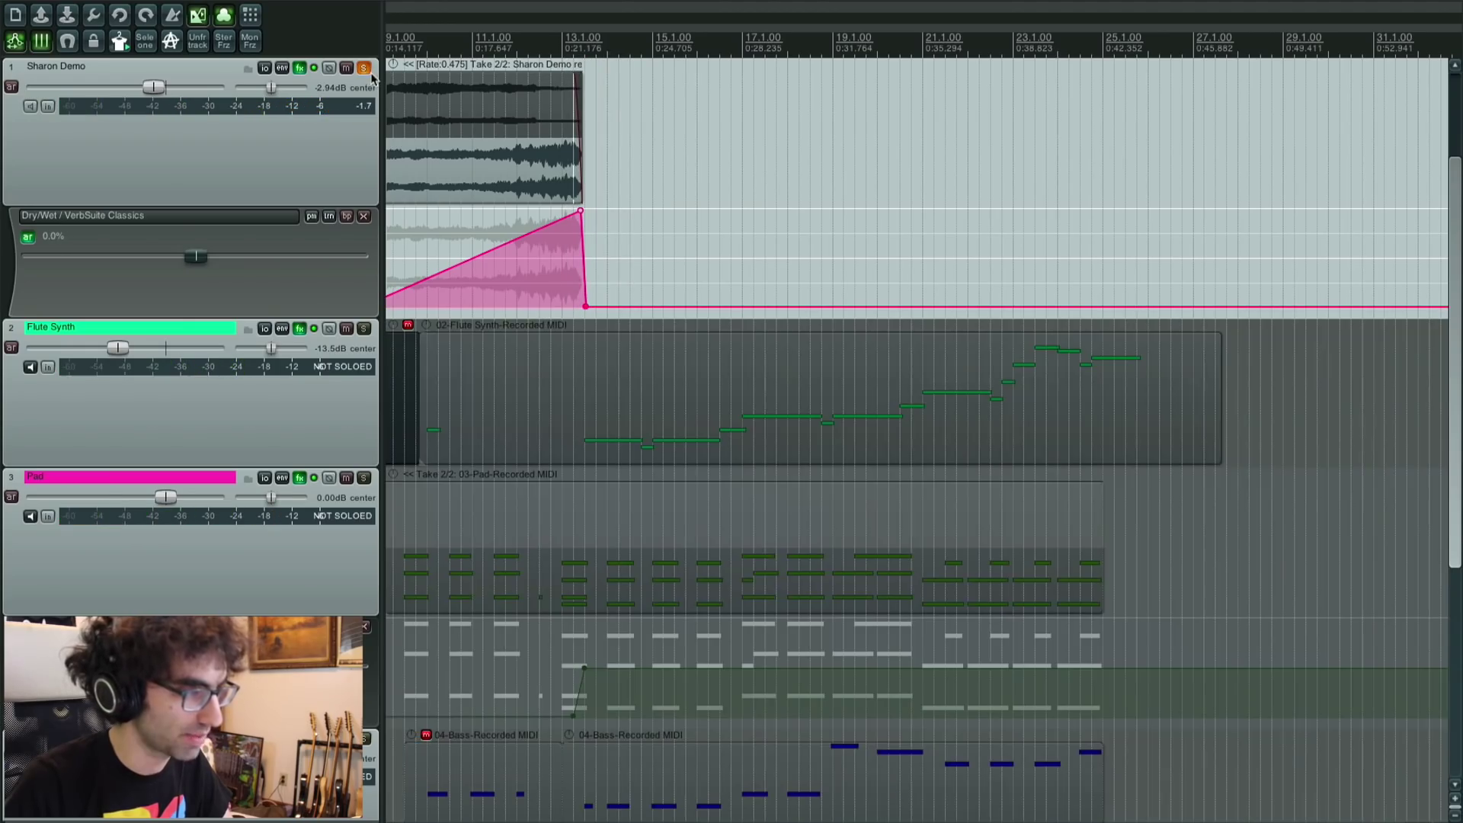
pyautogui.moveTo(580, 207); pyautogui.dragTo(580, 307)
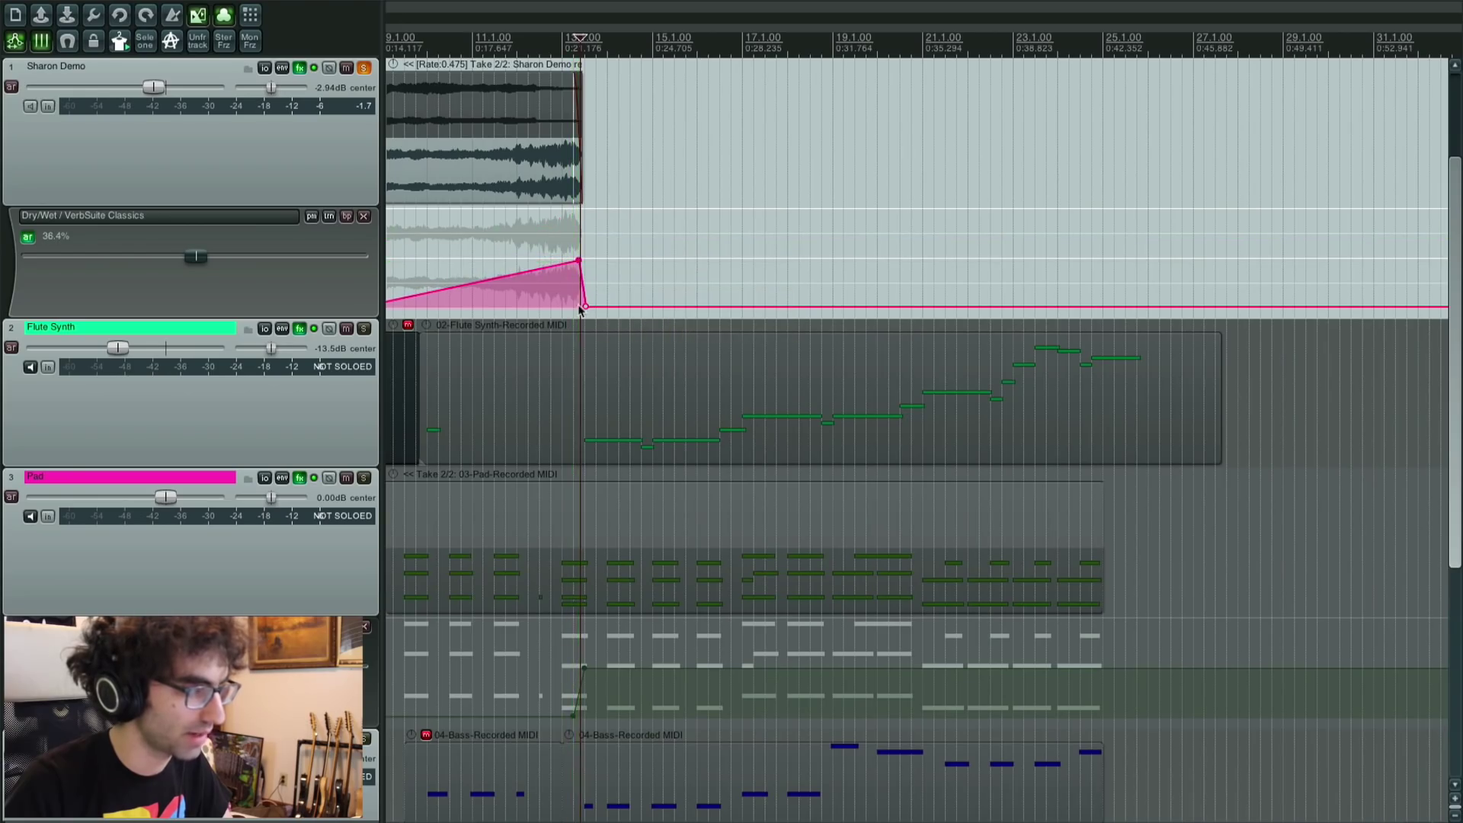
pyautogui.press('space')
pyautogui.click(509, 230)
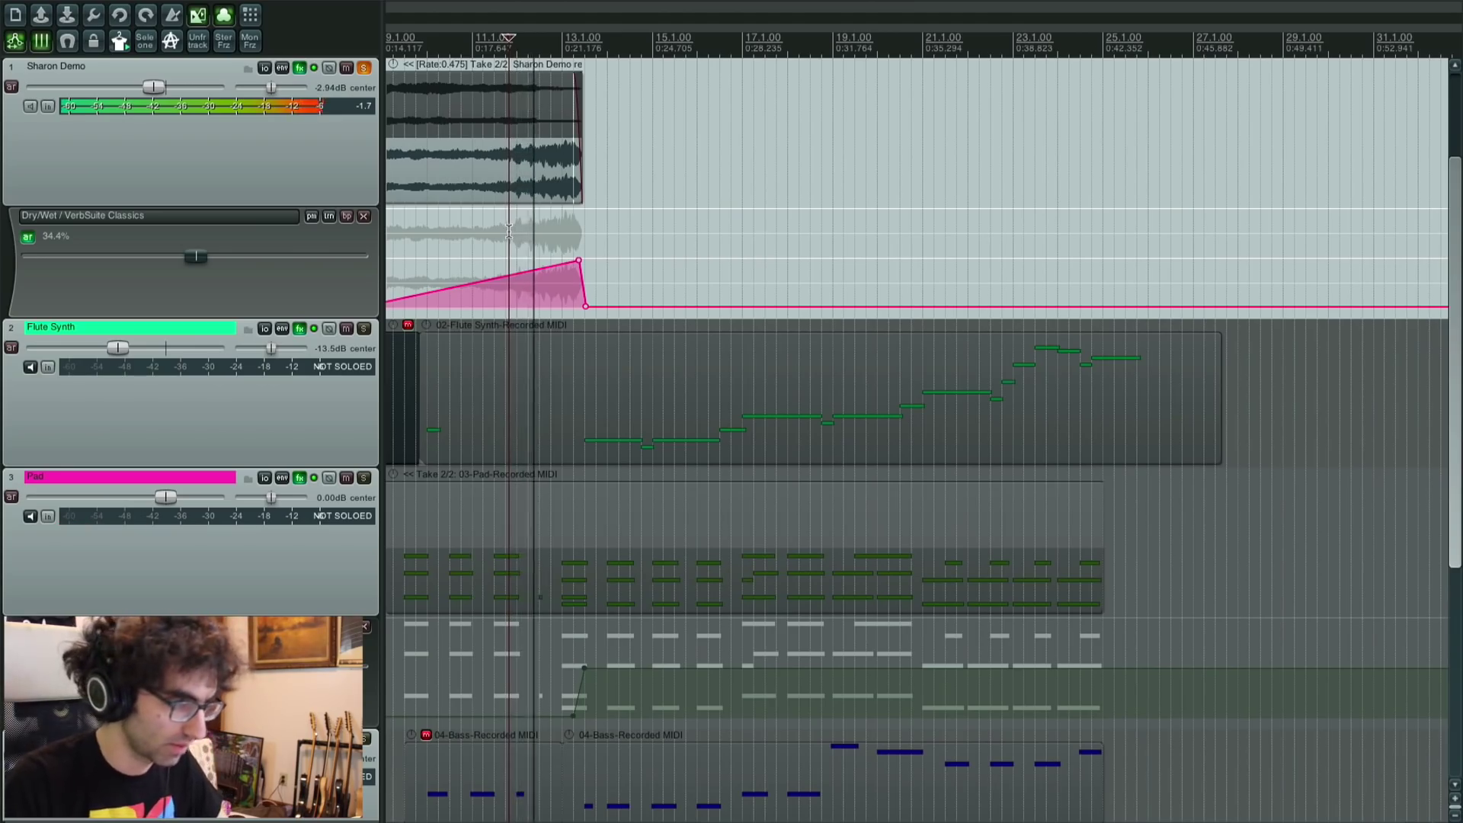
pyautogui.scroll(2, 509, 233)
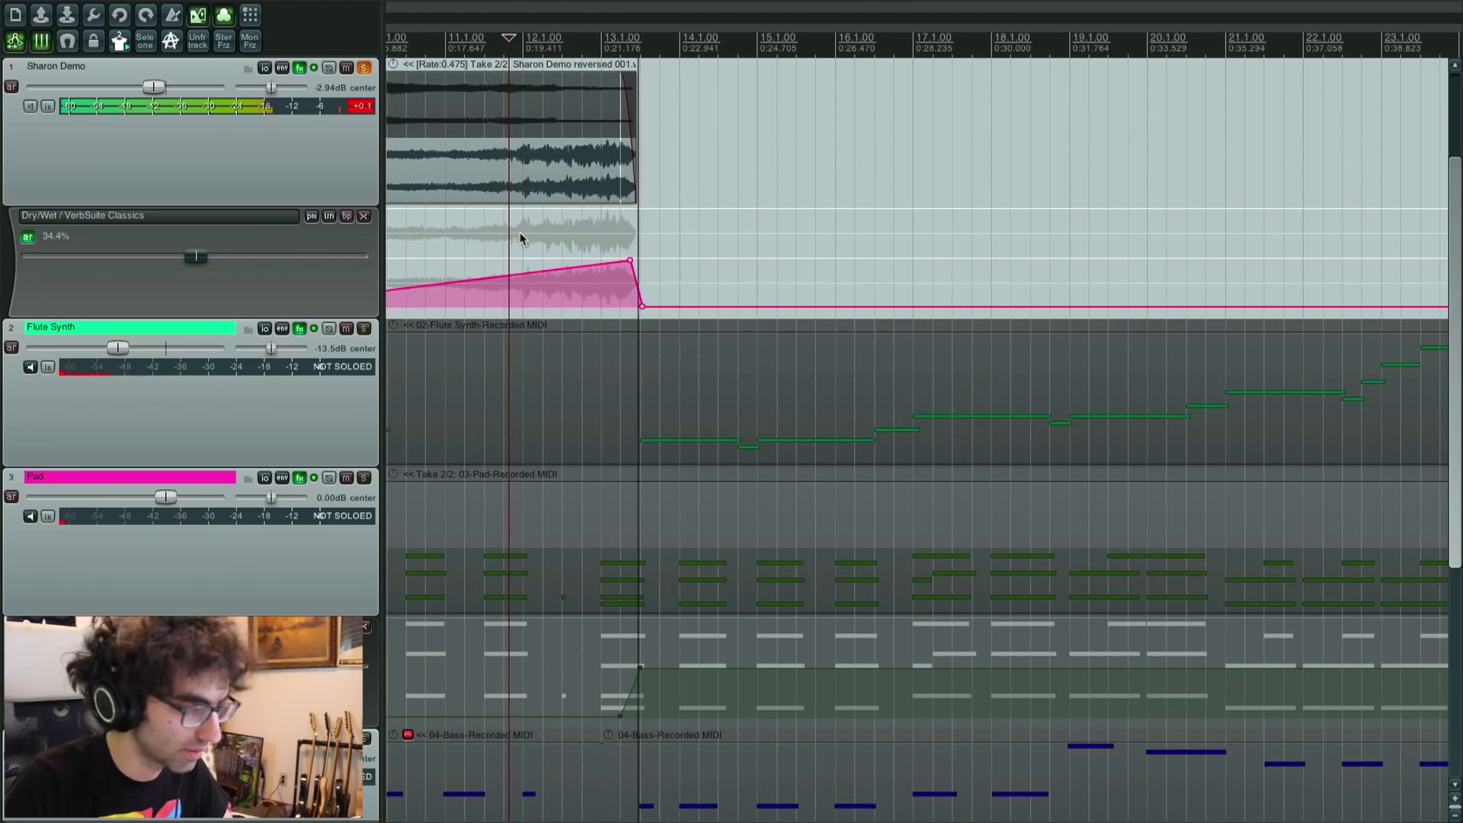
pyautogui.scroll(-2, 526, 235)
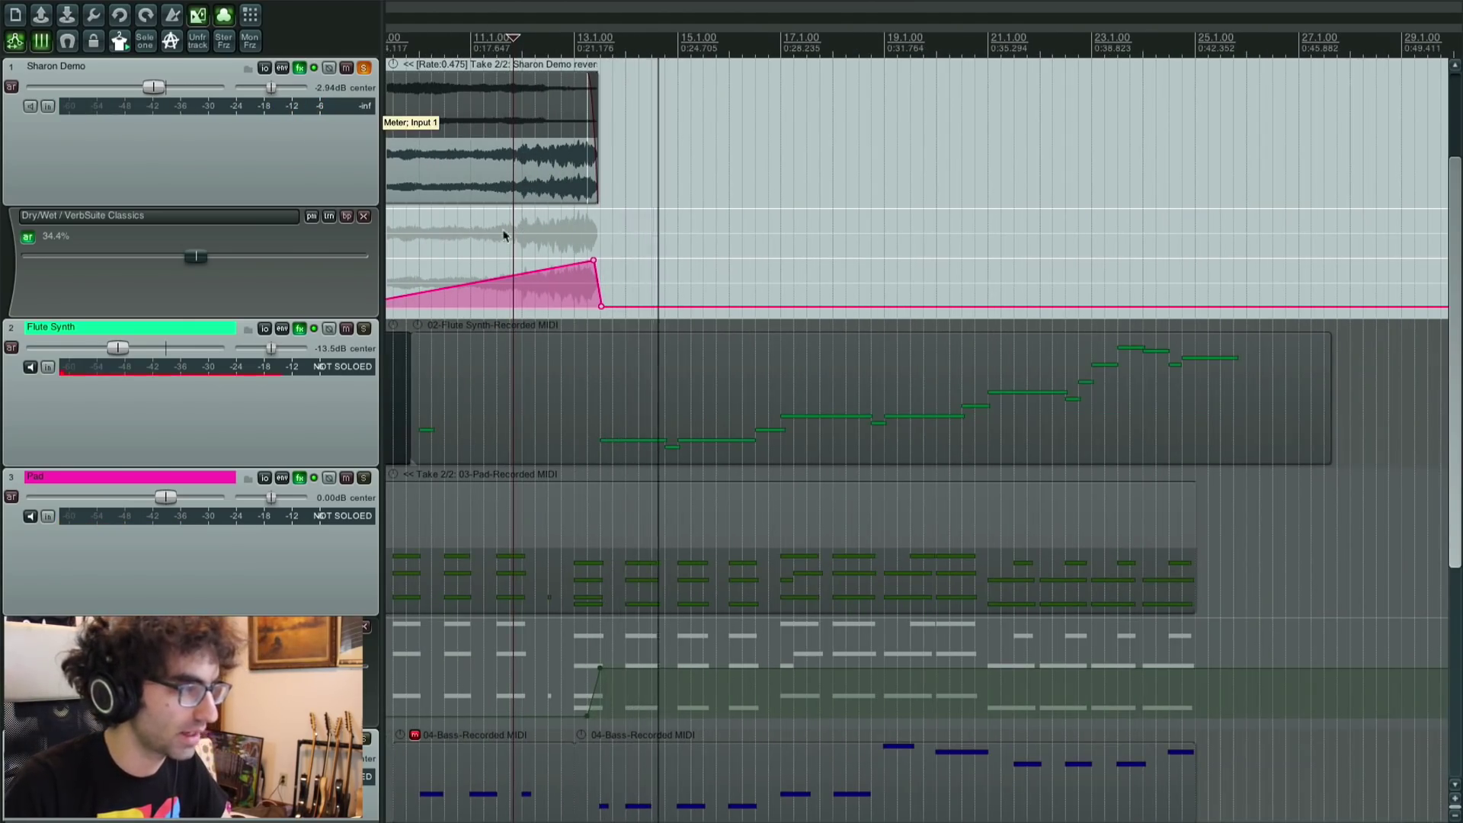
pyautogui.moveTo(592, 264)
pyautogui.moveTo(592, 264); pyautogui.dragTo(596, 277)
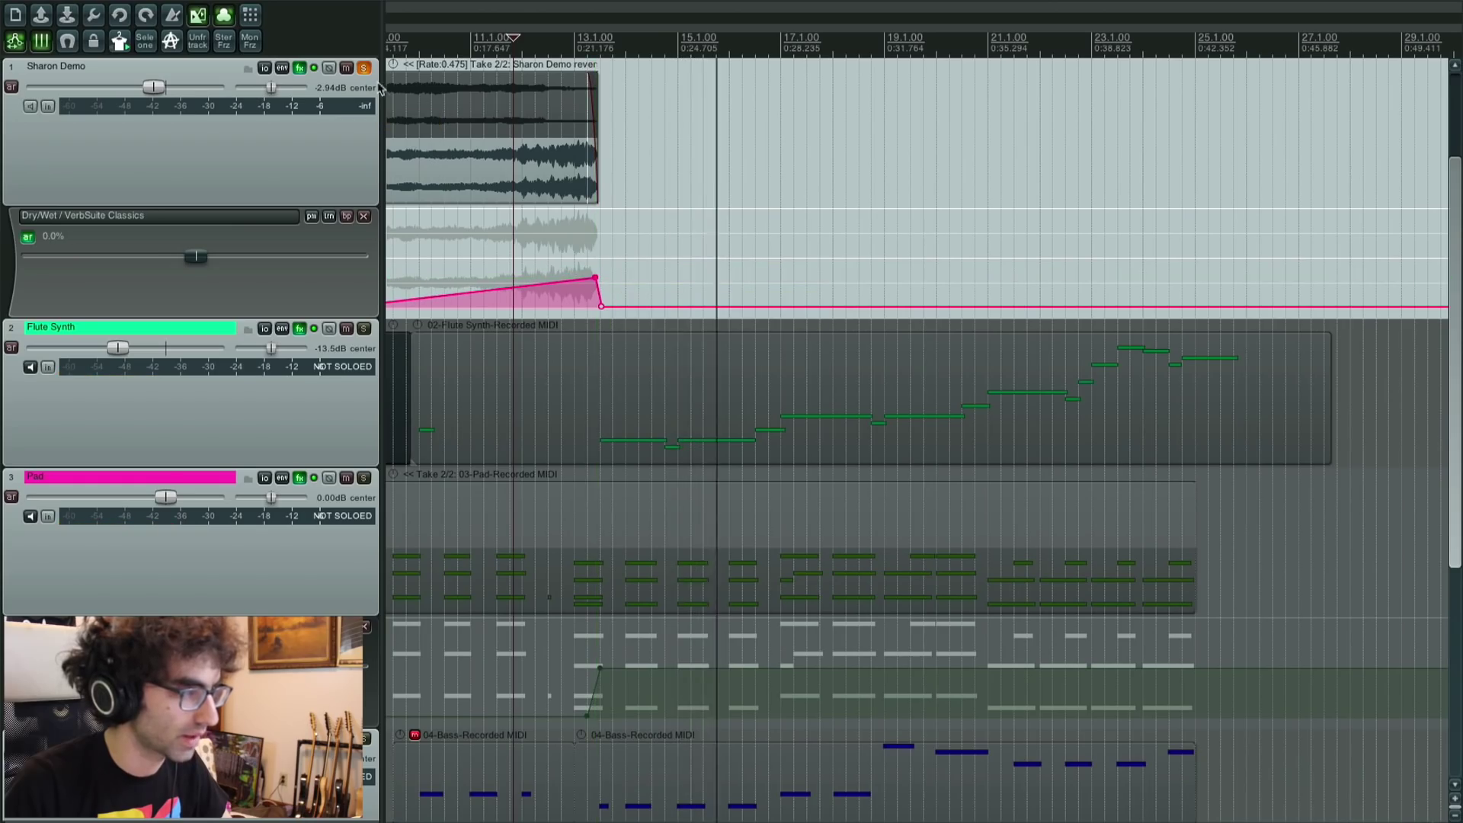
pyautogui.click(366, 69)
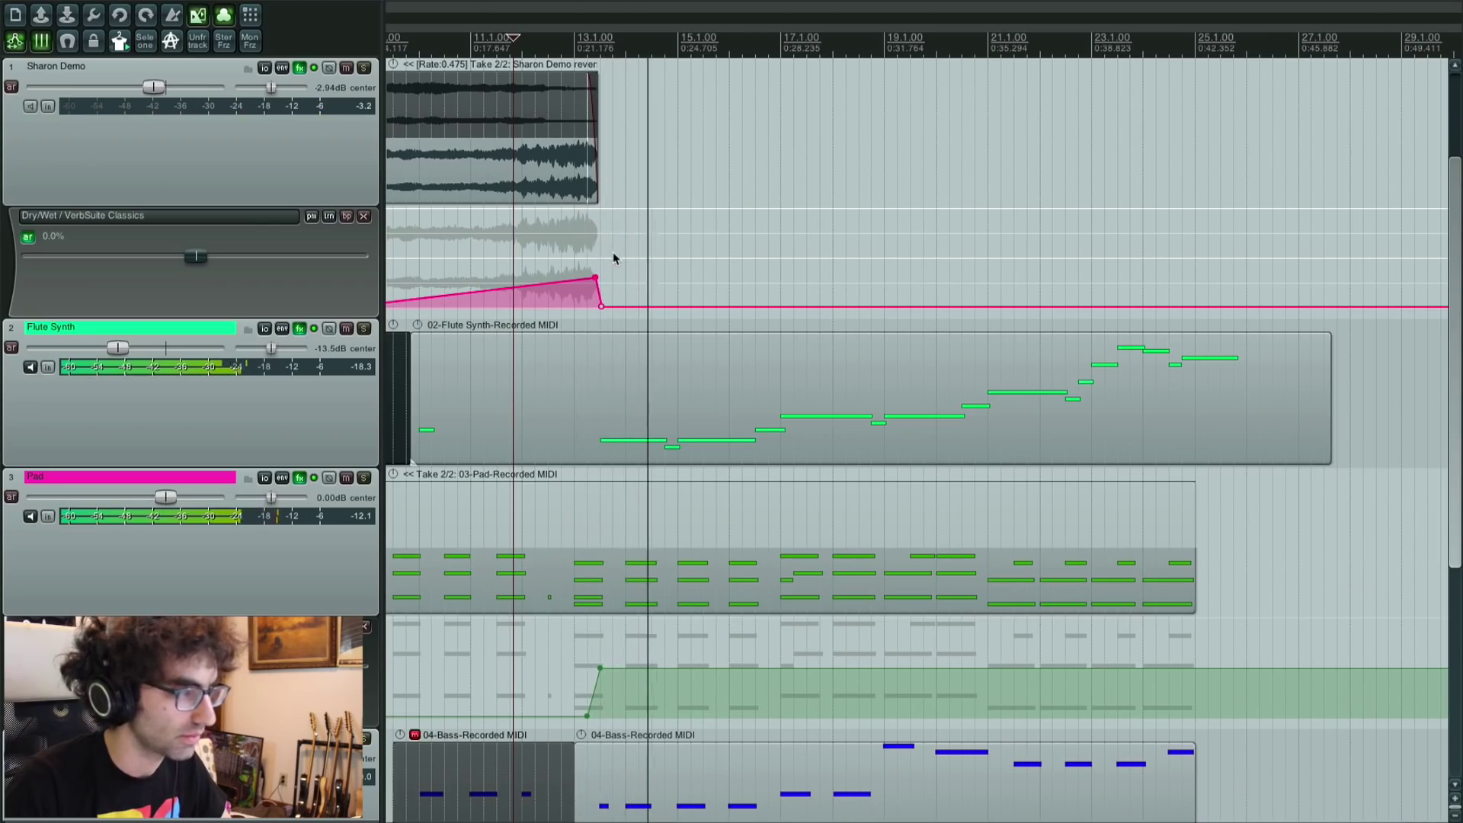
pyautogui.scroll(-3, 618, 252)
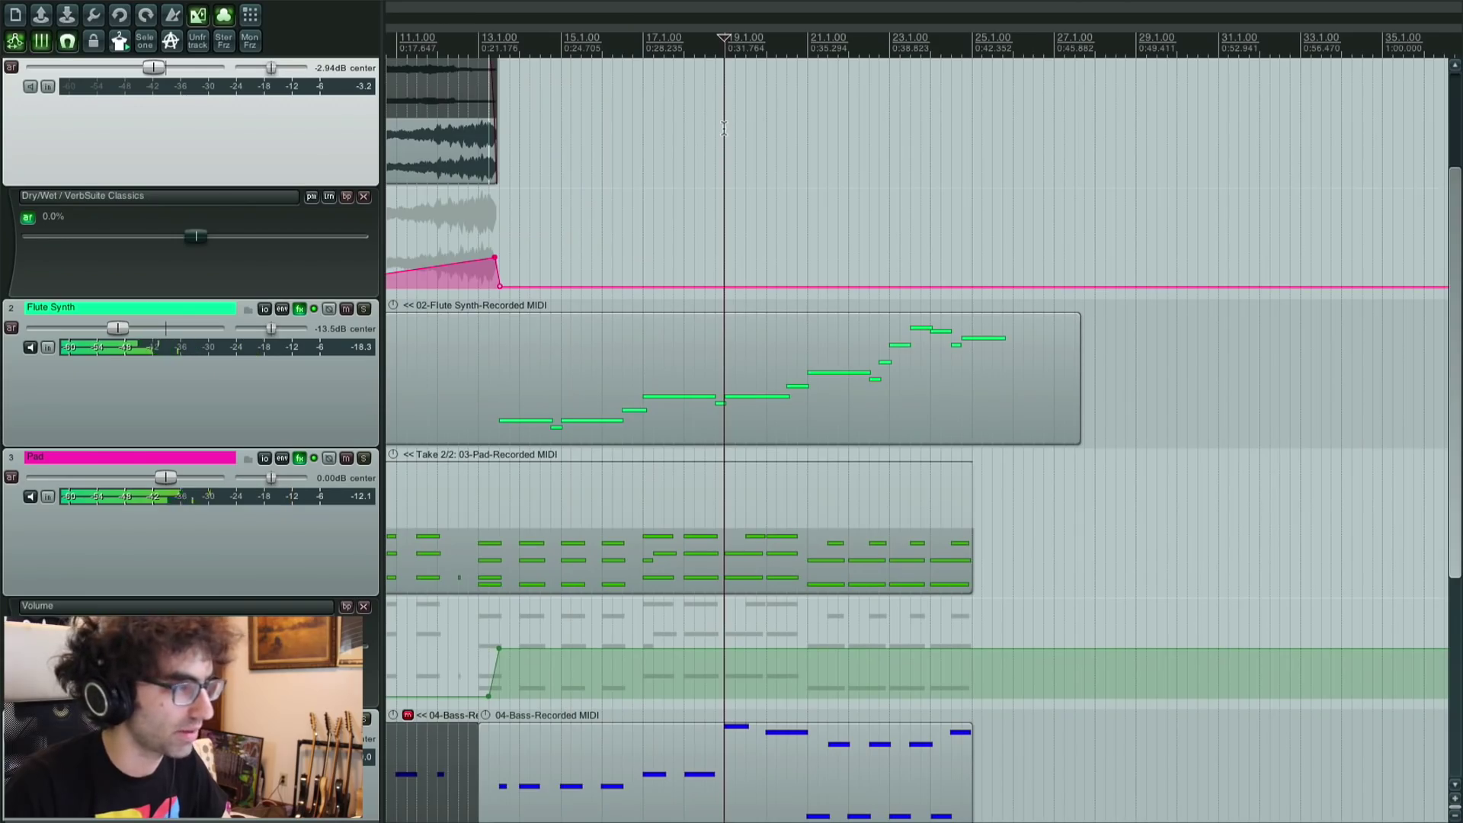
# Step: Paste a copy of the pitched-up reversed Sharon Demo clip at bar 19 and audition it
pyautogui.hotkey('ctrl', 'v')
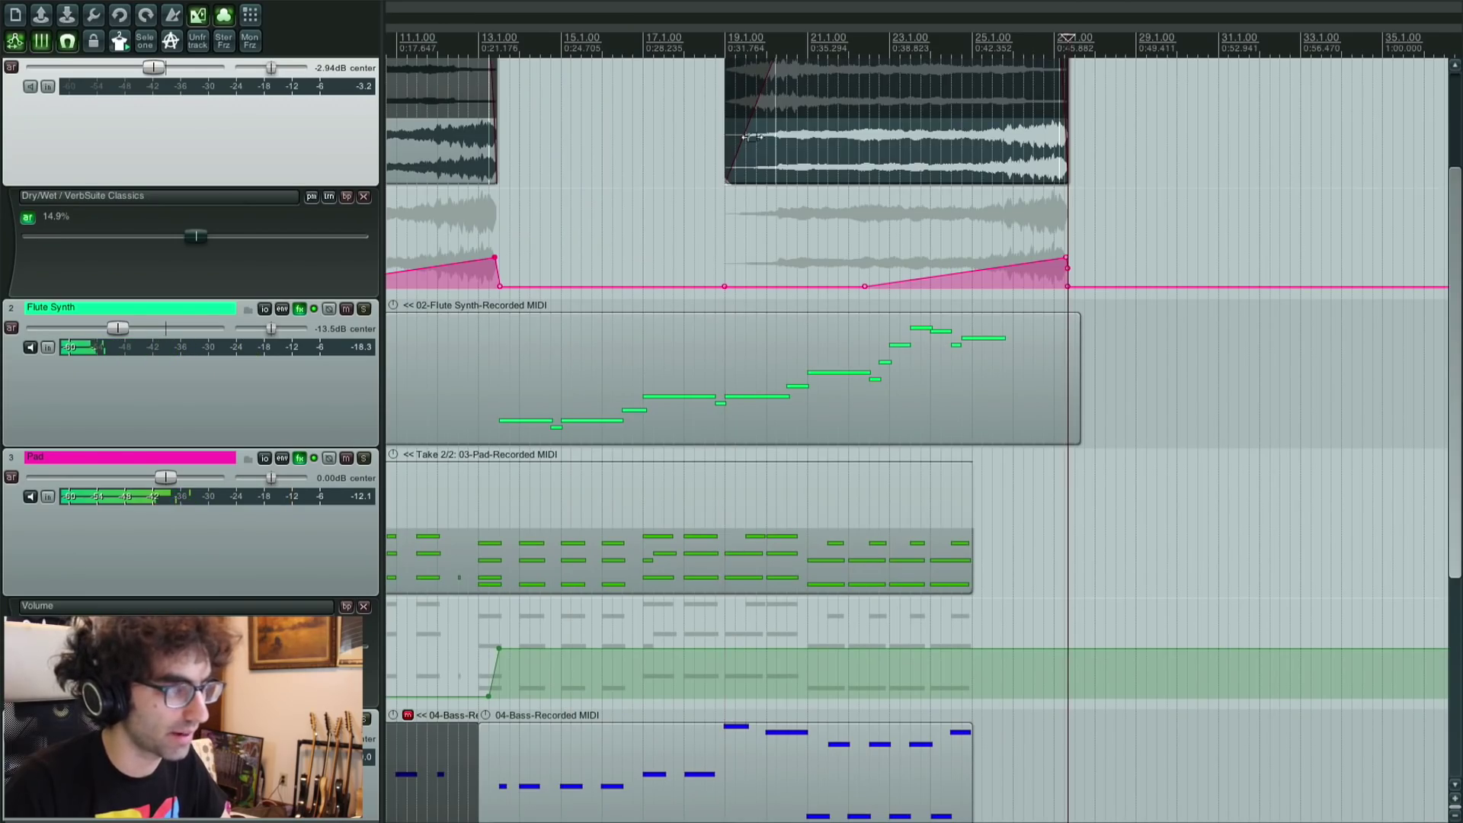
pyautogui.click(787, 149)
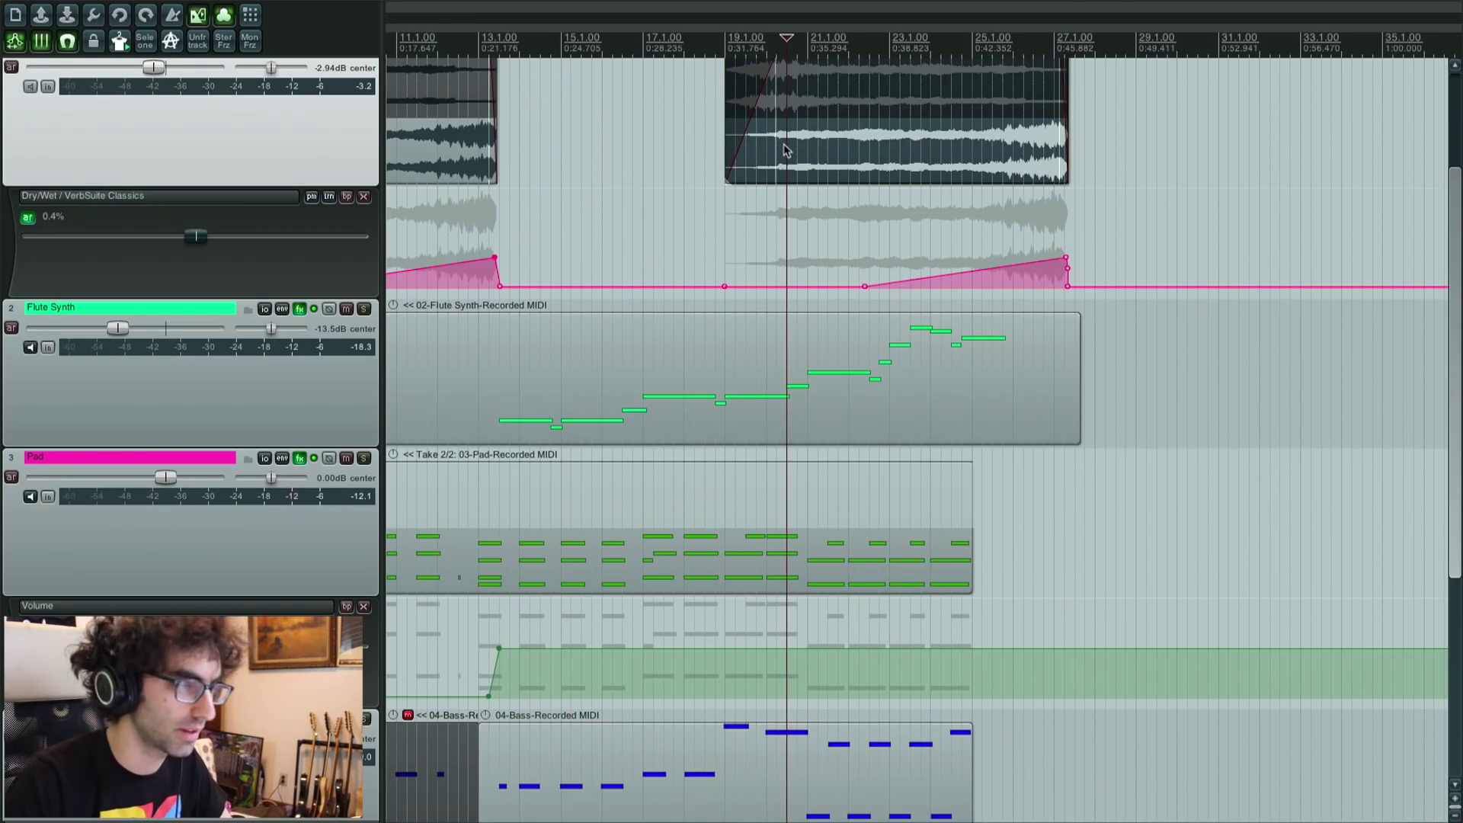
pyautogui.scroll(3, 786, 150)
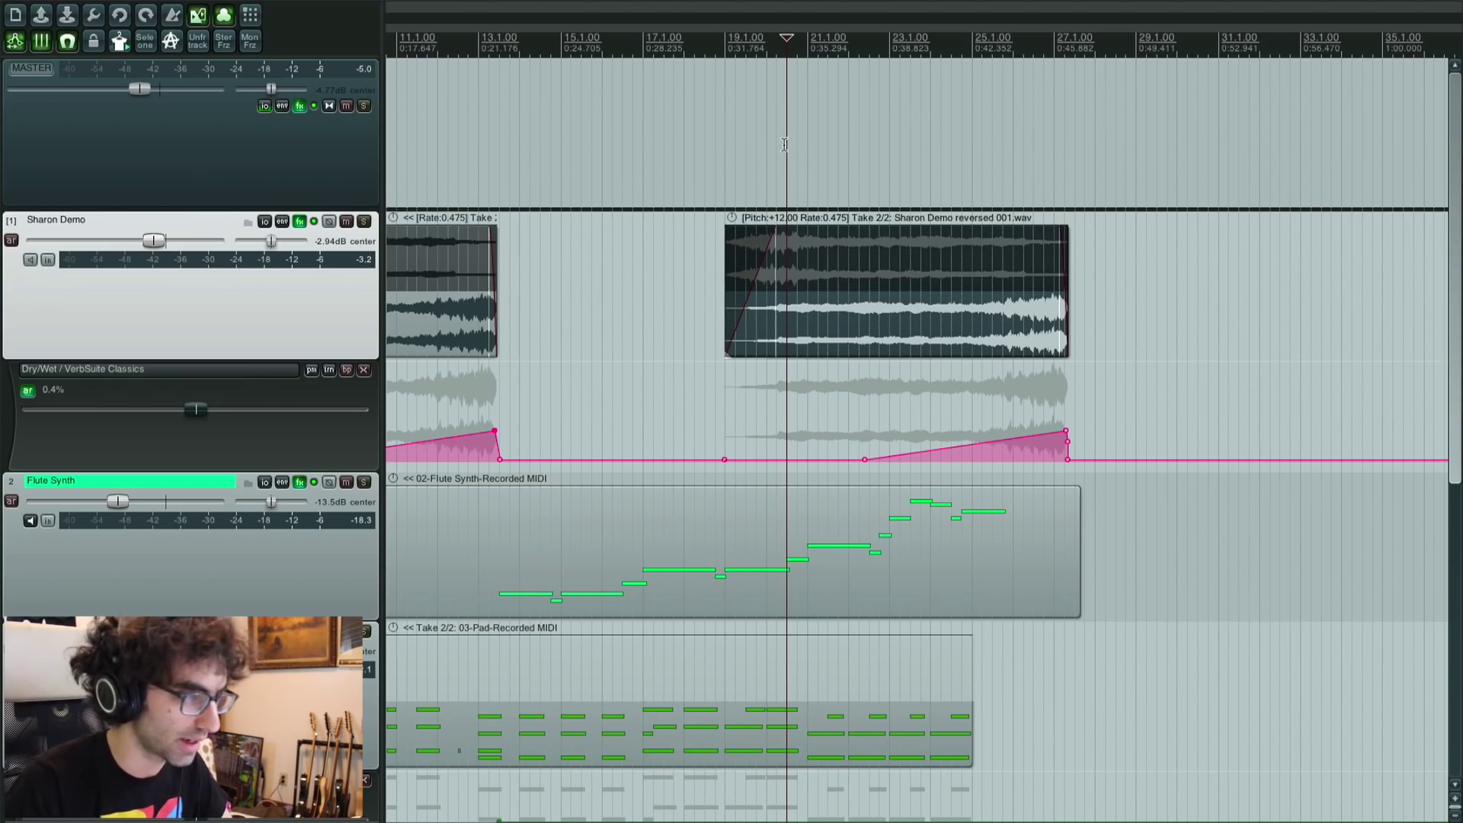
pyautogui.press('space')
pyautogui.click(726, 168)
pyautogui.press('space')
pyautogui.press('space')
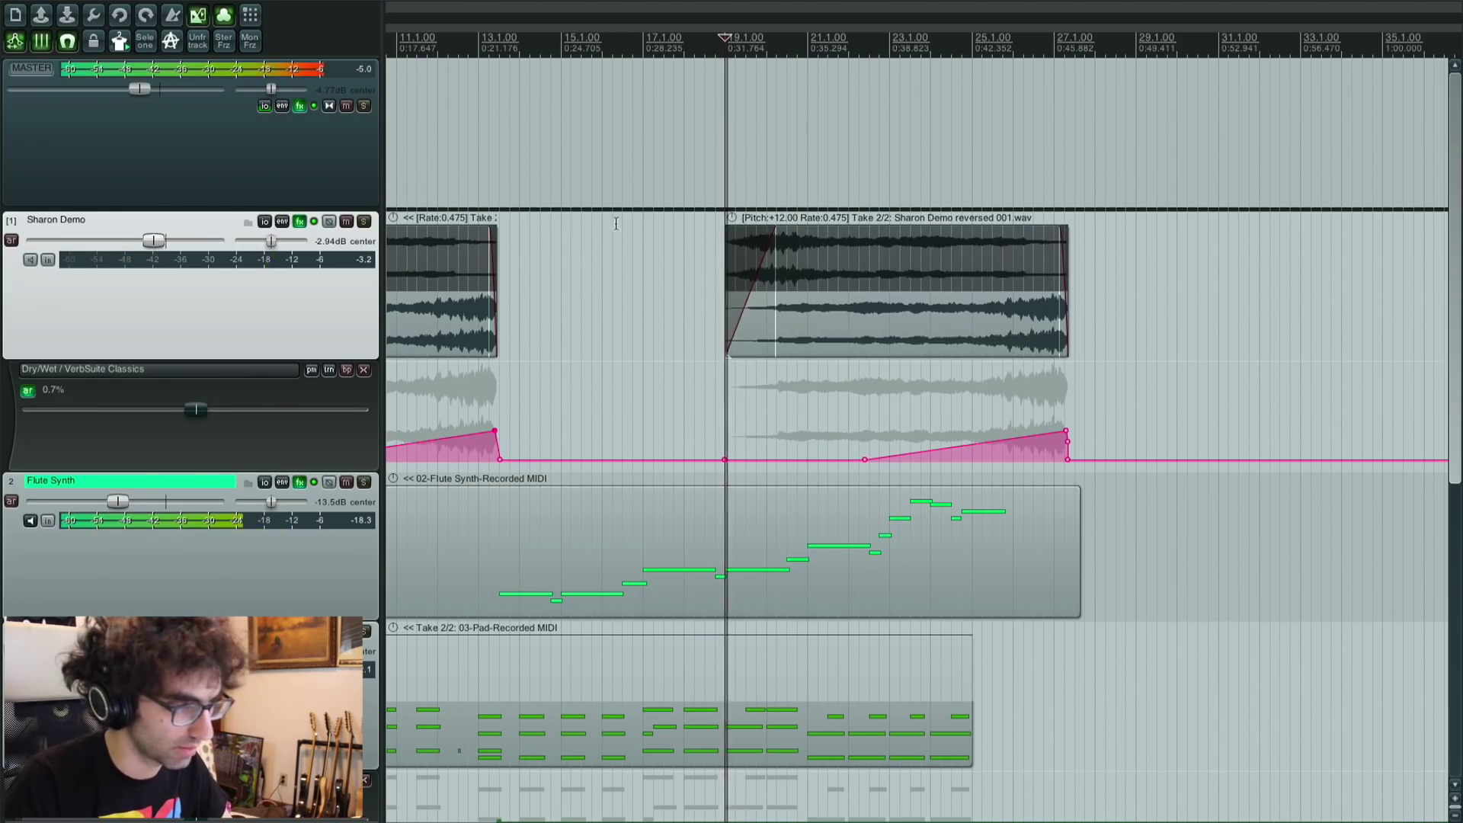
pyautogui.press('space')
# Step: Split the pasted clip near bar 22 and mute its second half
pyautogui.click(863, 333)
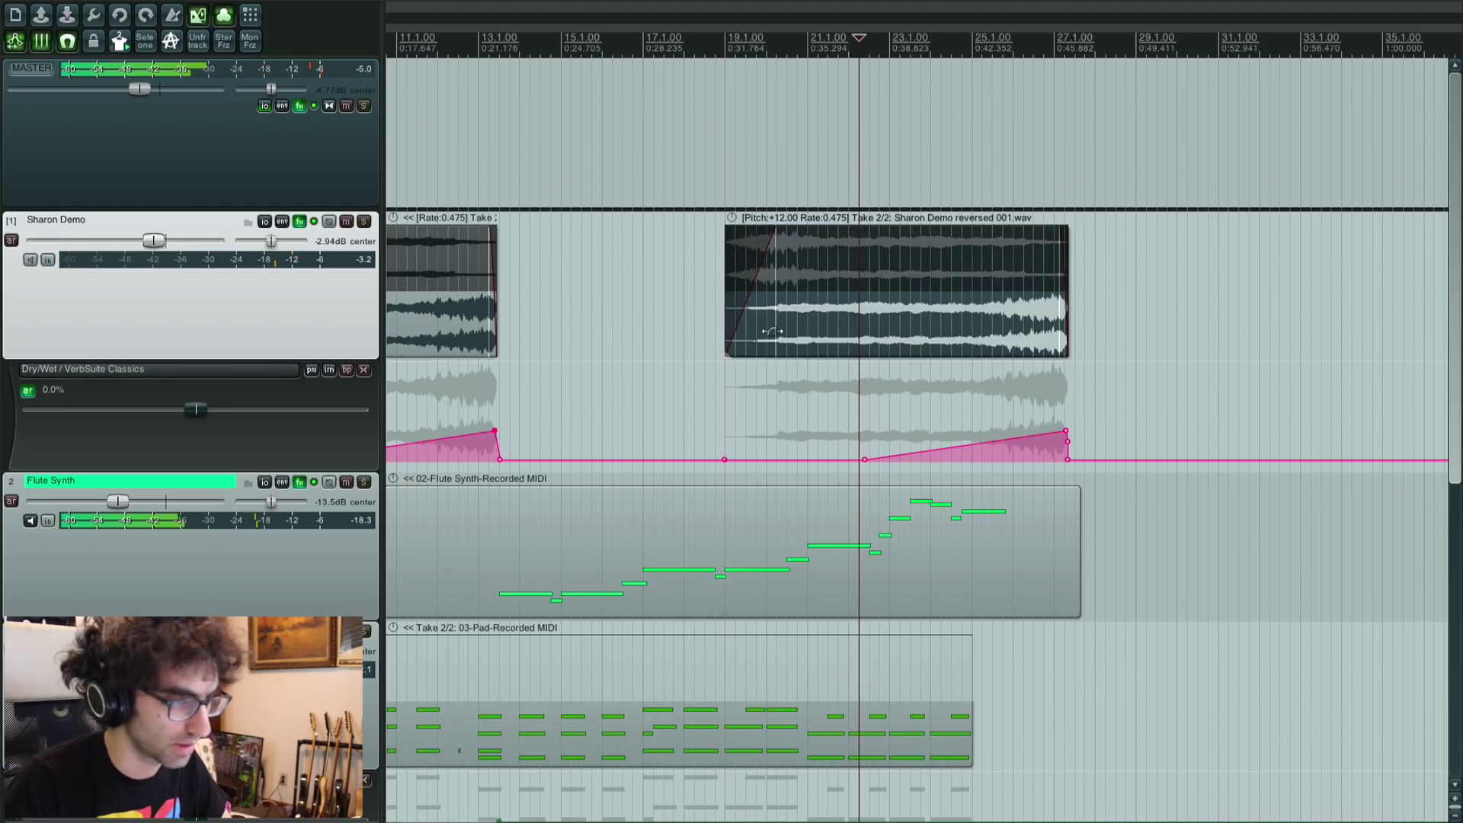
pyautogui.click(717, 336)
pyautogui.press('space')
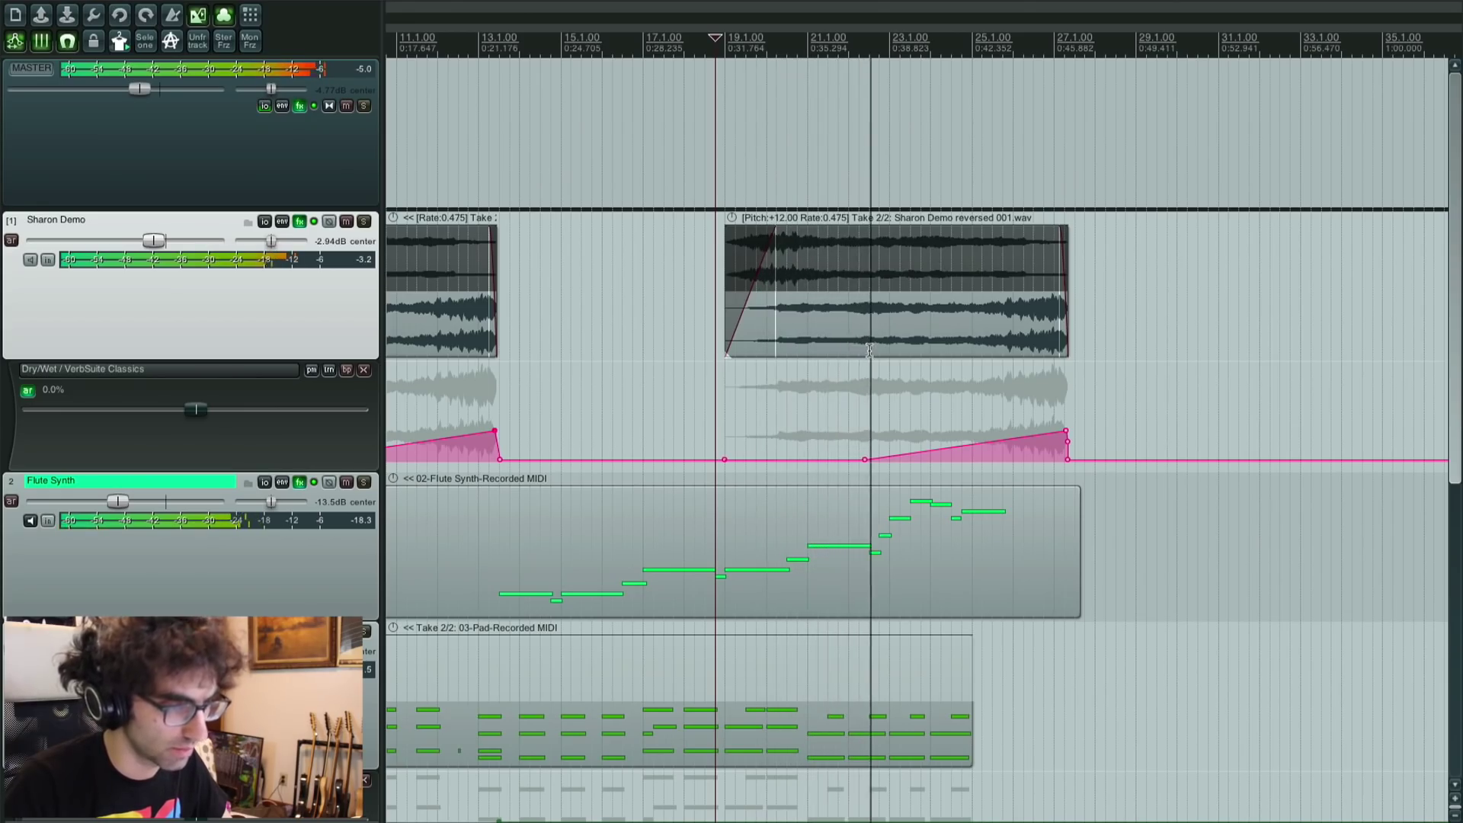
pyautogui.click(872, 343)
pyautogui.press('s')
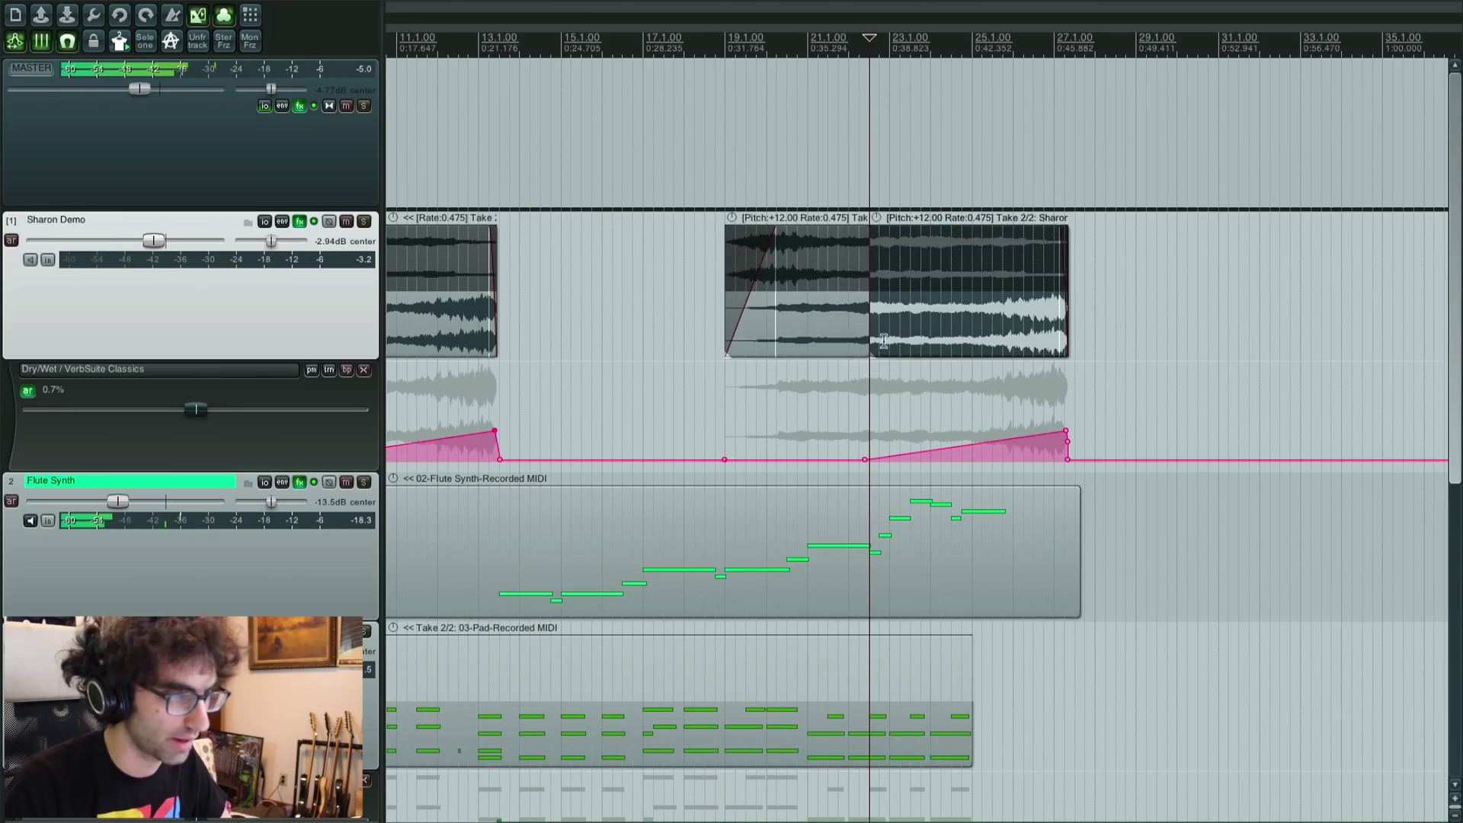
pyautogui.press('u')
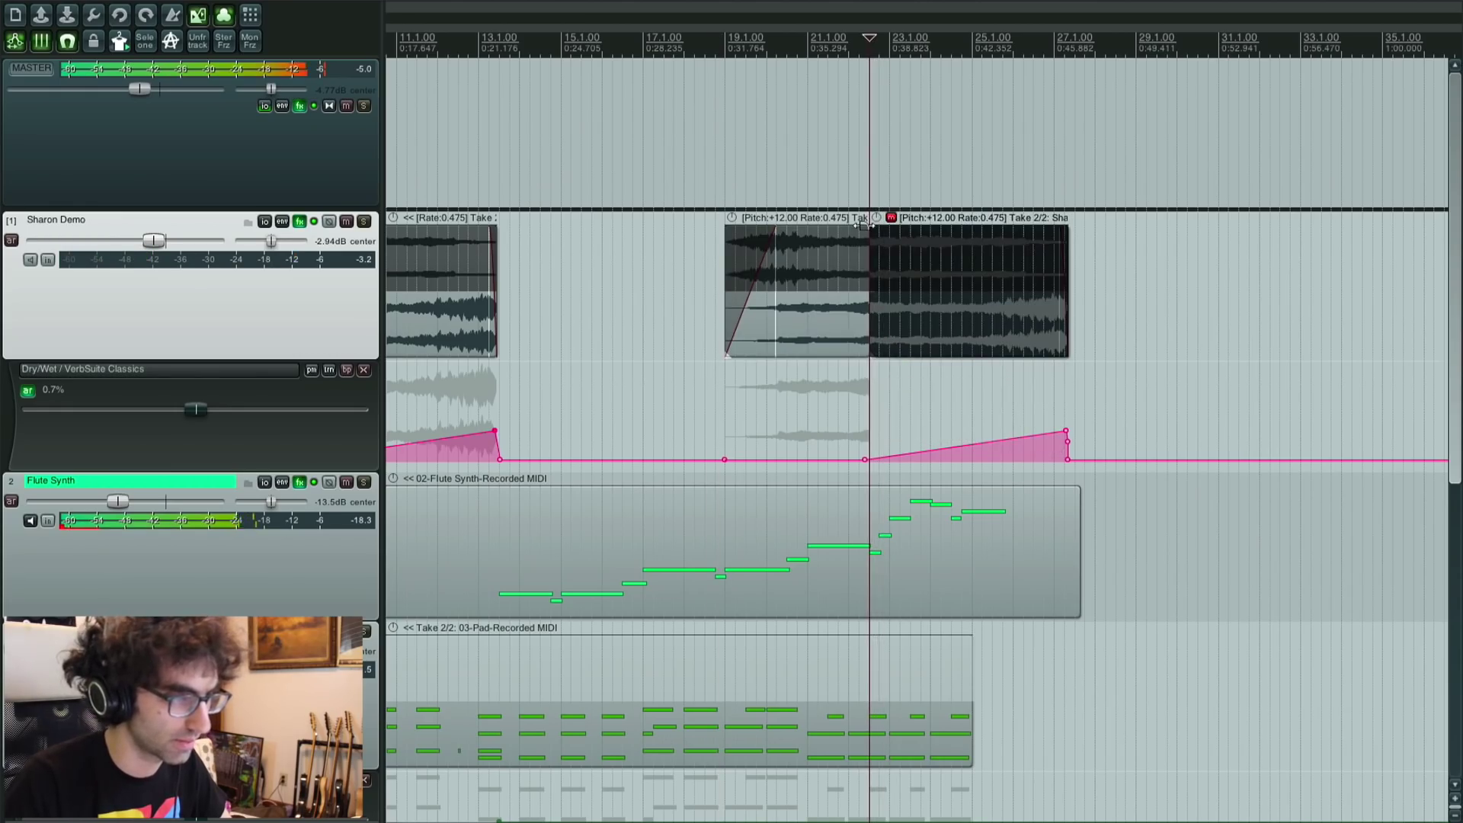
pyautogui.press('space')
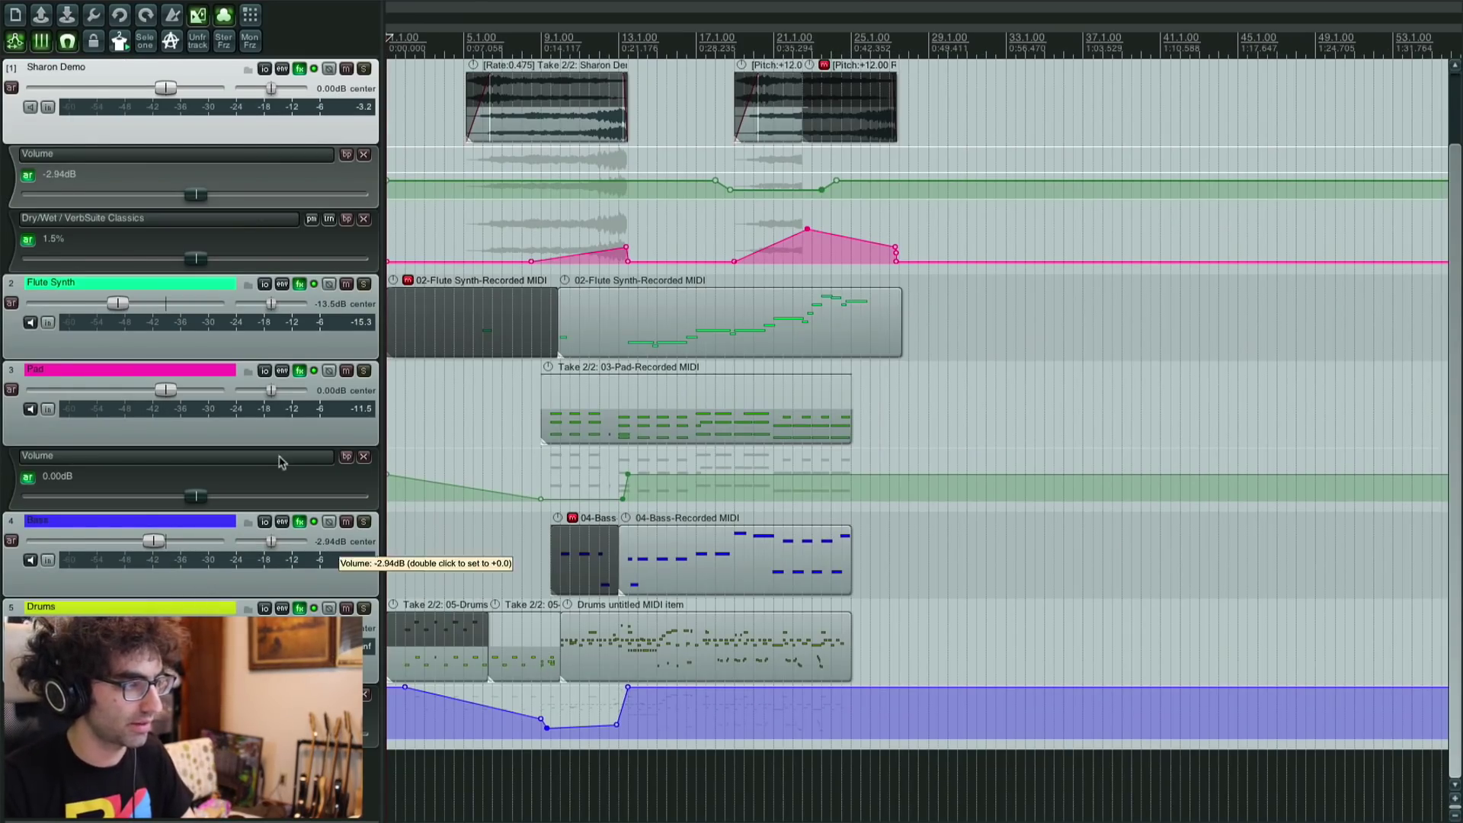
# Step: Select the Bass part near bar 13, then the Flute Synth MIDI item
pyautogui.click(625, 564)
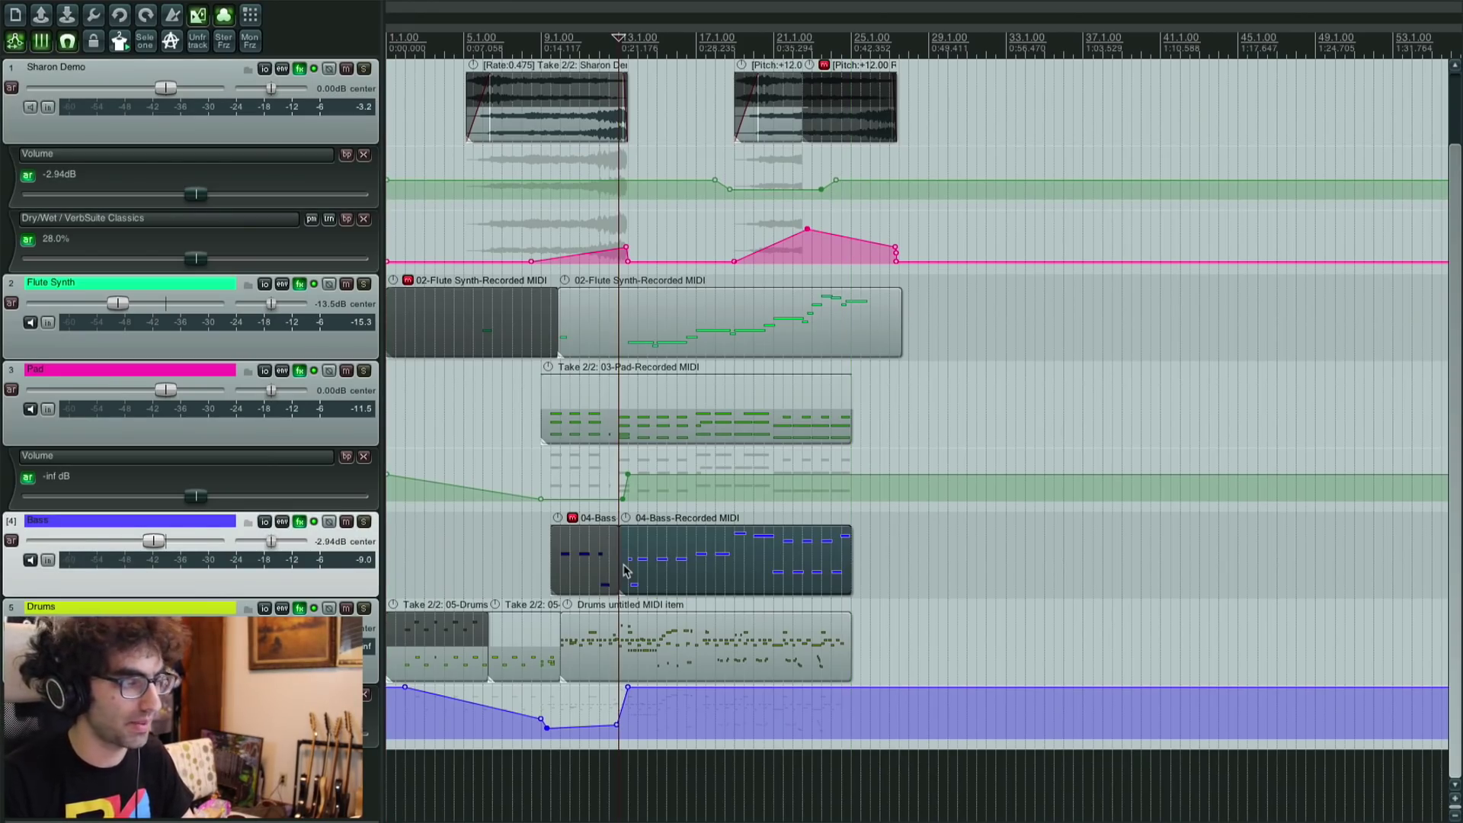
pyautogui.scroll(4, 624, 564)
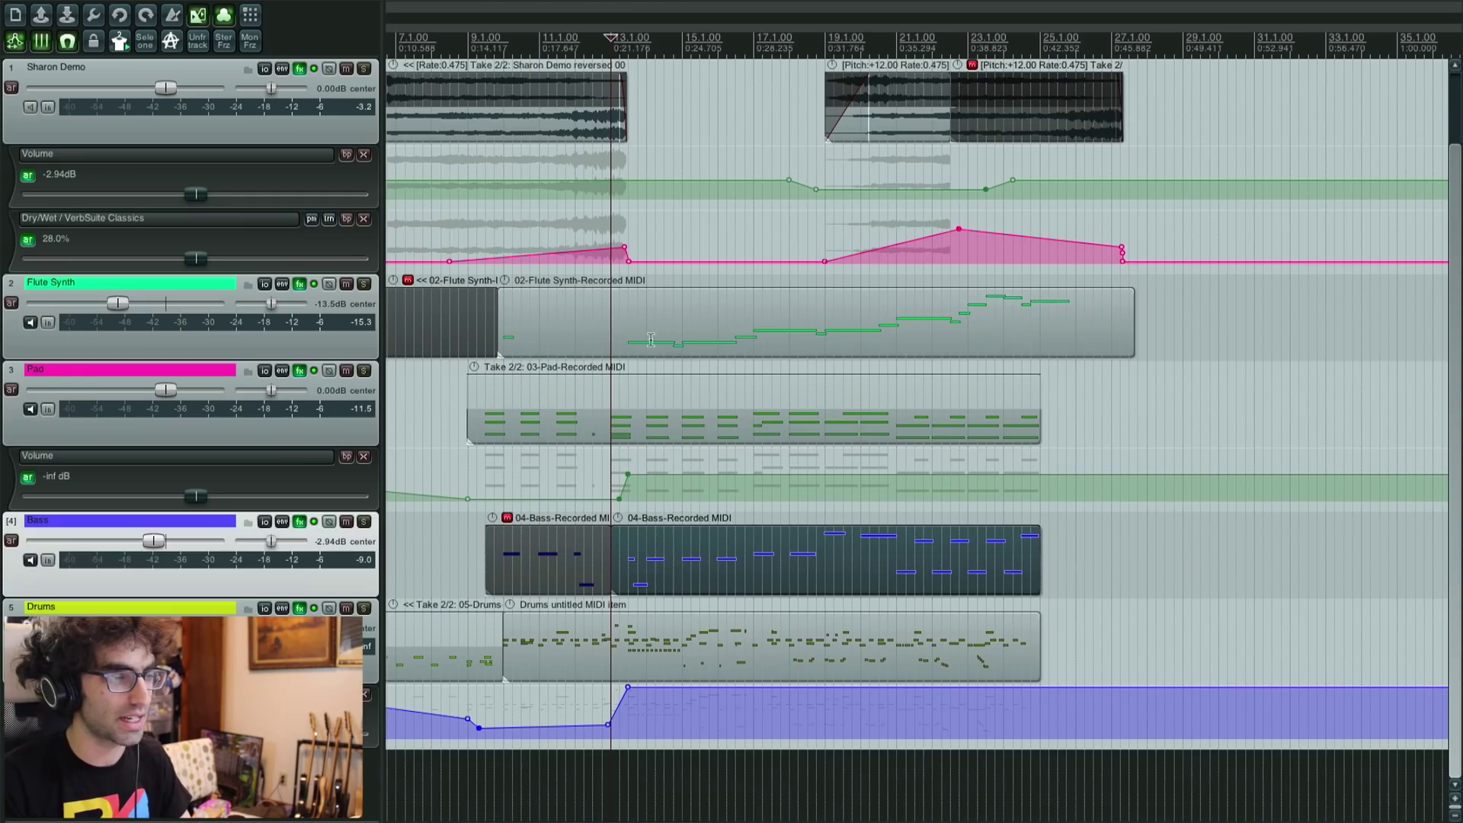
pyautogui.click(625, 334)
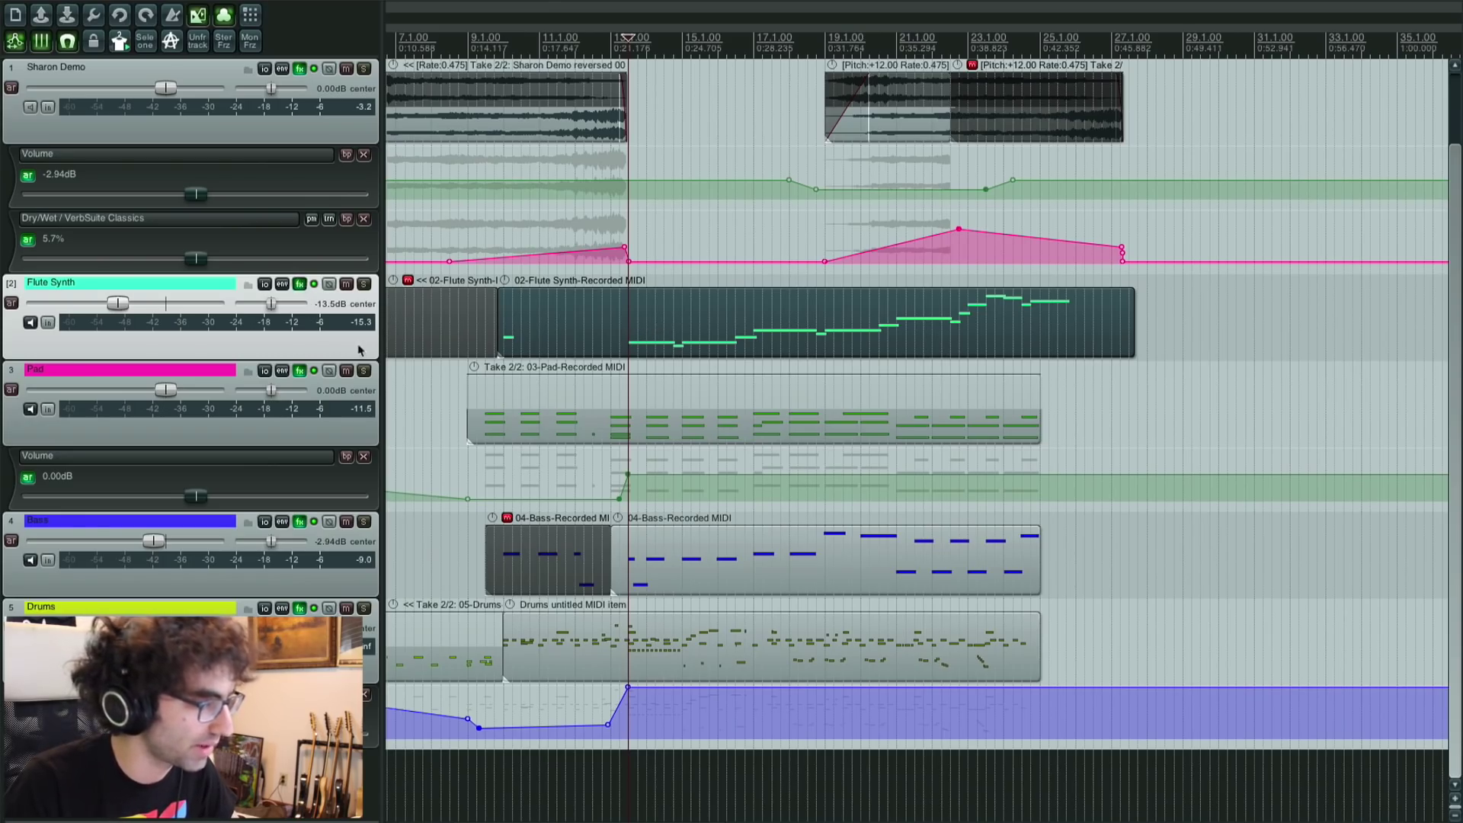
# Step: Add SoundToys Tremolator to the Flute Synth FX chain after Massive
pyautogui.press('f')
pyautogui.click(161, 495)
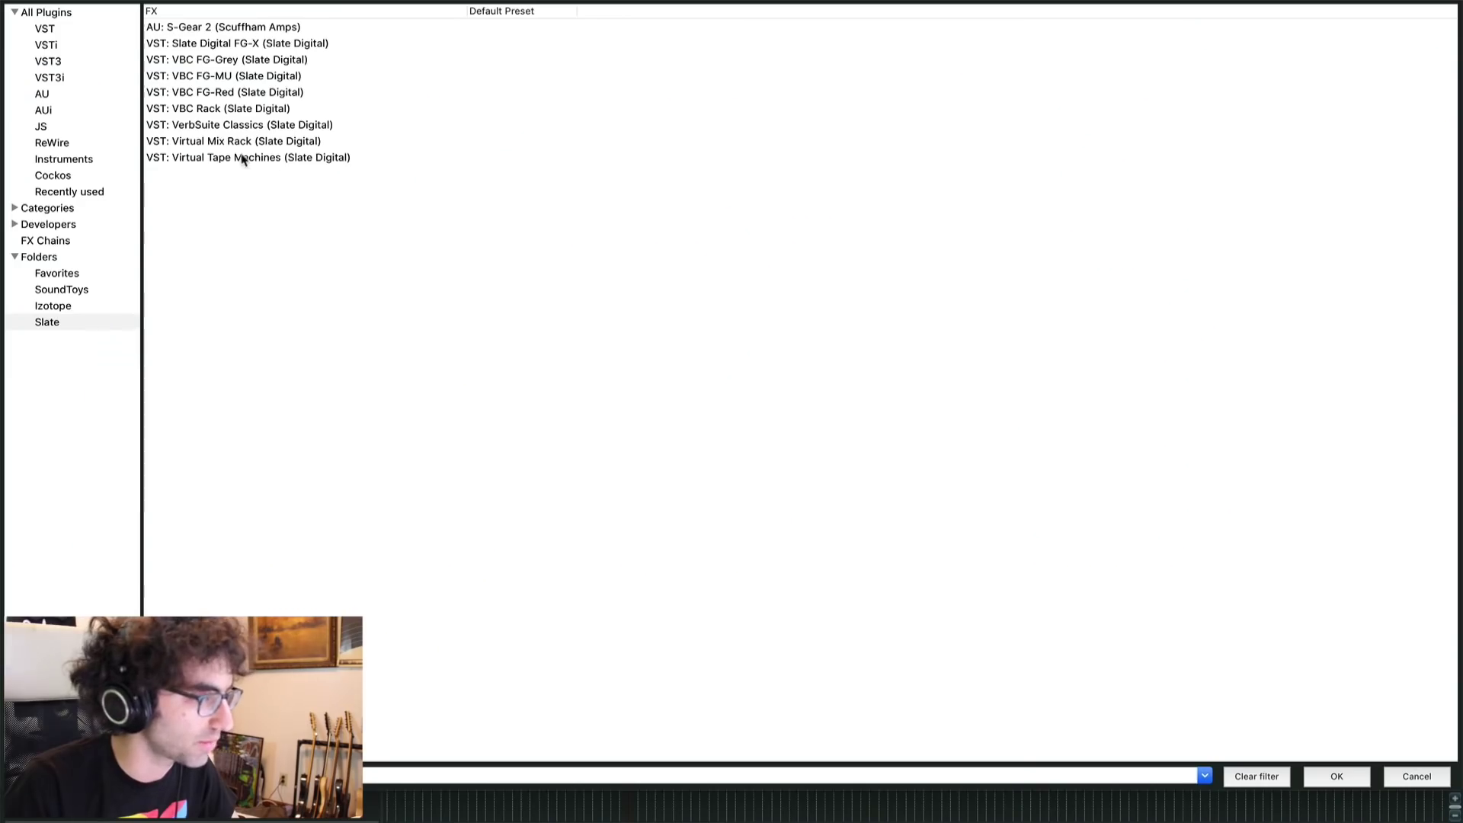
pyautogui.click(79, 289)
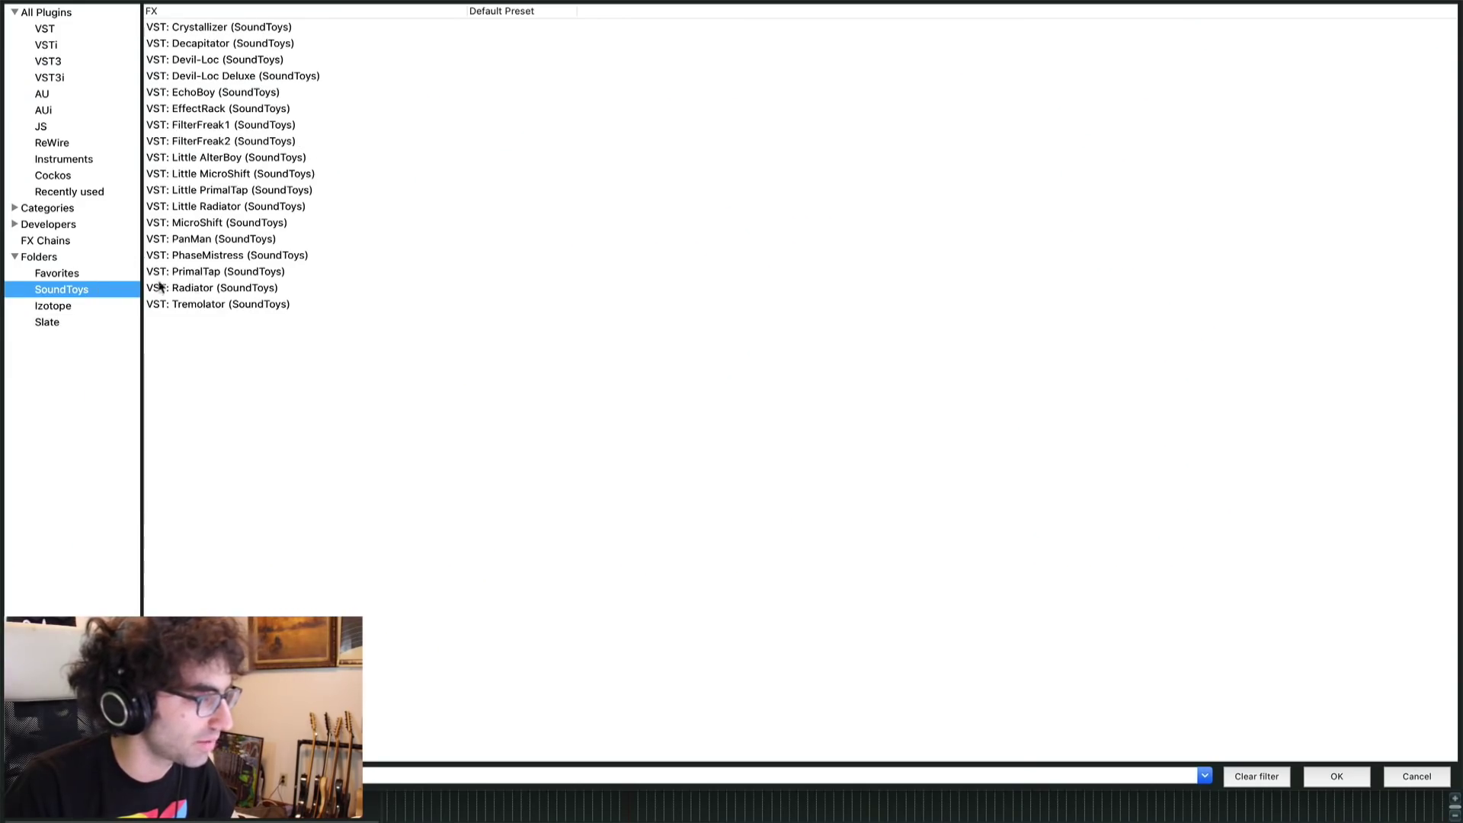
pyautogui.click(212, 305)
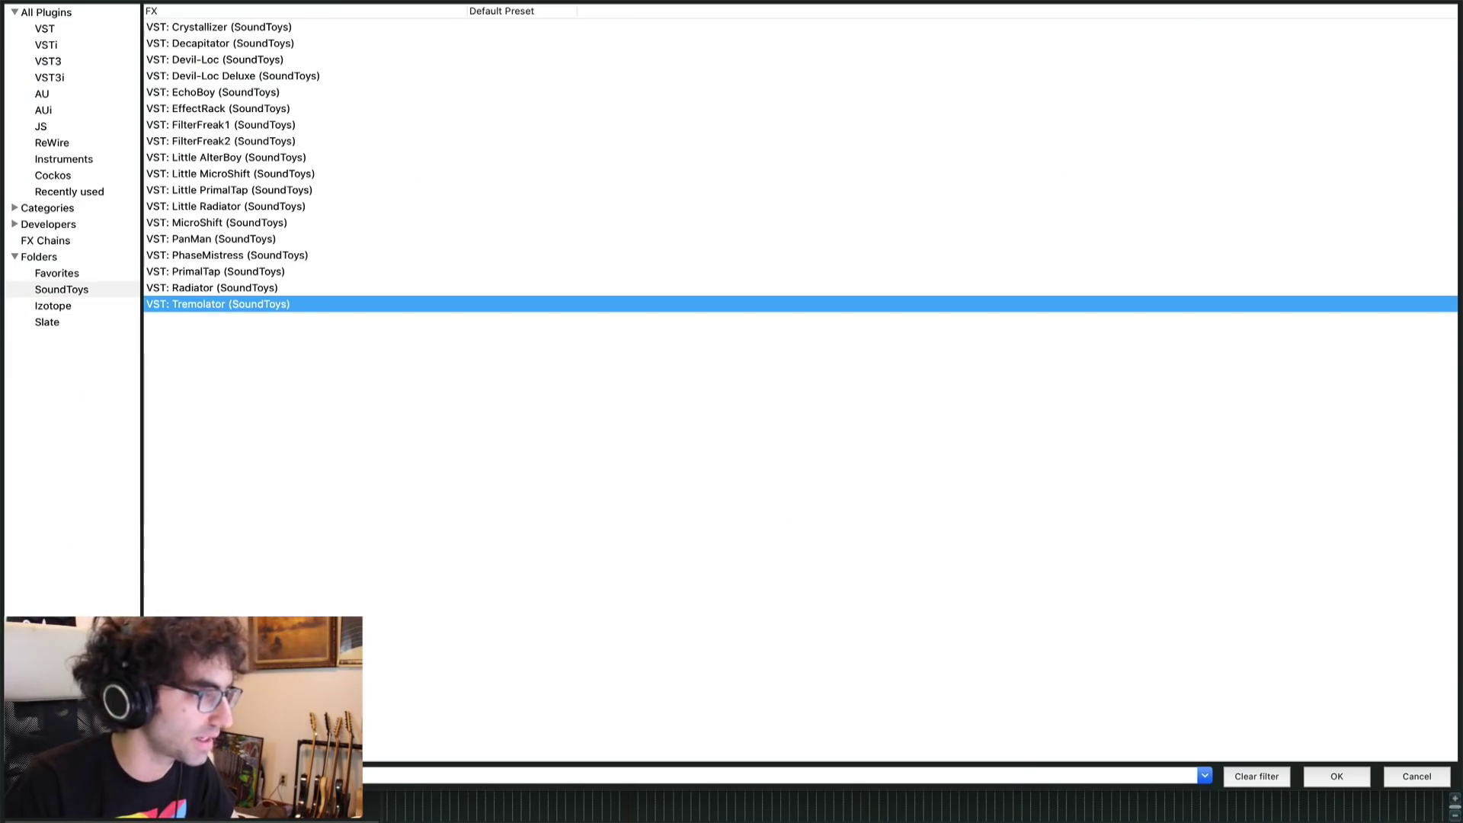
pyautogui.press('Return')
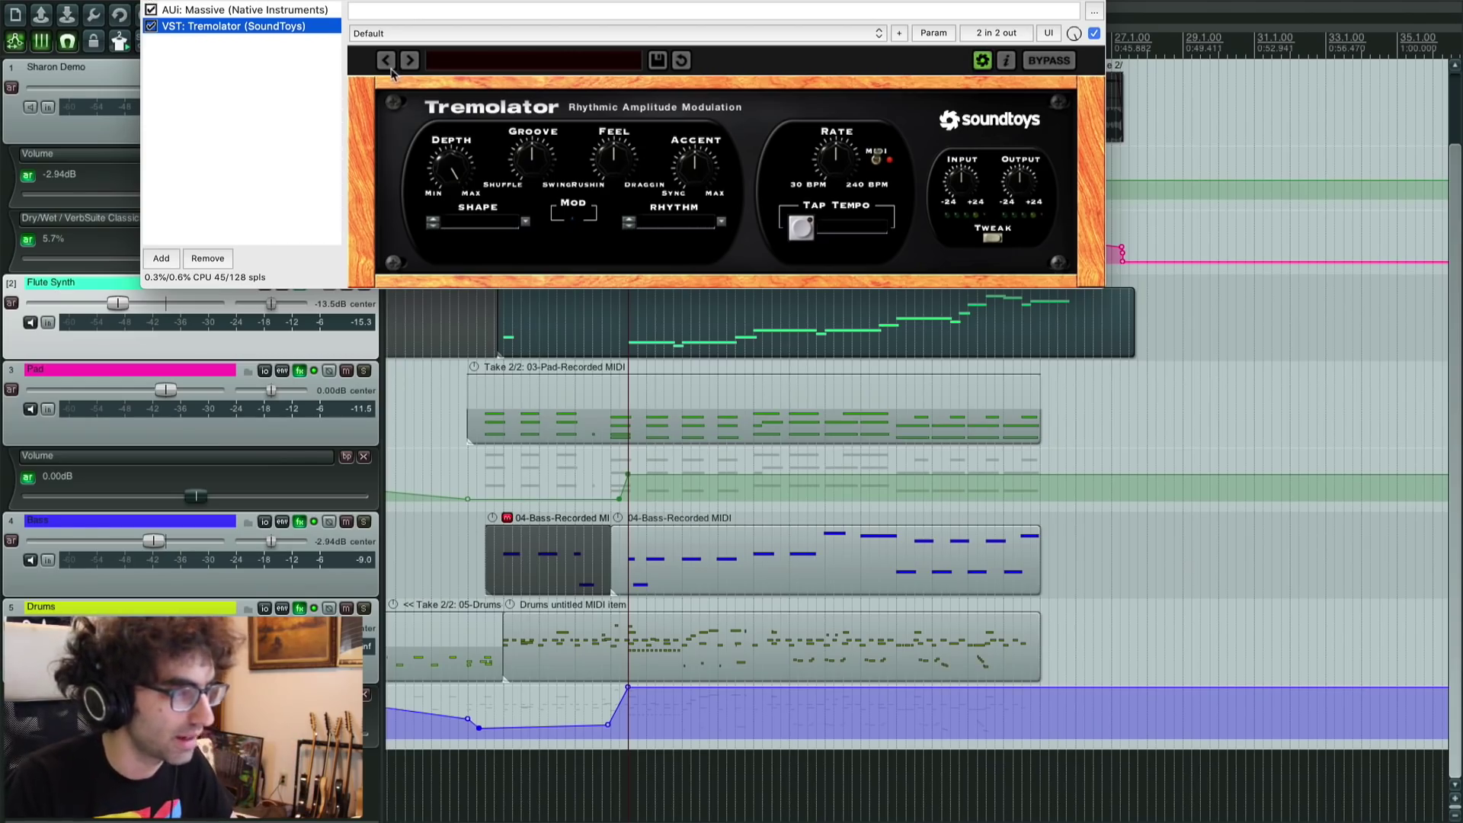
# Step: Audition Tremolator on the soloed Flute Synth, turn off MIDI mode, slow its rate, and close it
pyautogui.moveTo(329, 2); pyautogui.dragTo(753, 1)
pyautogui.click(364, 284)
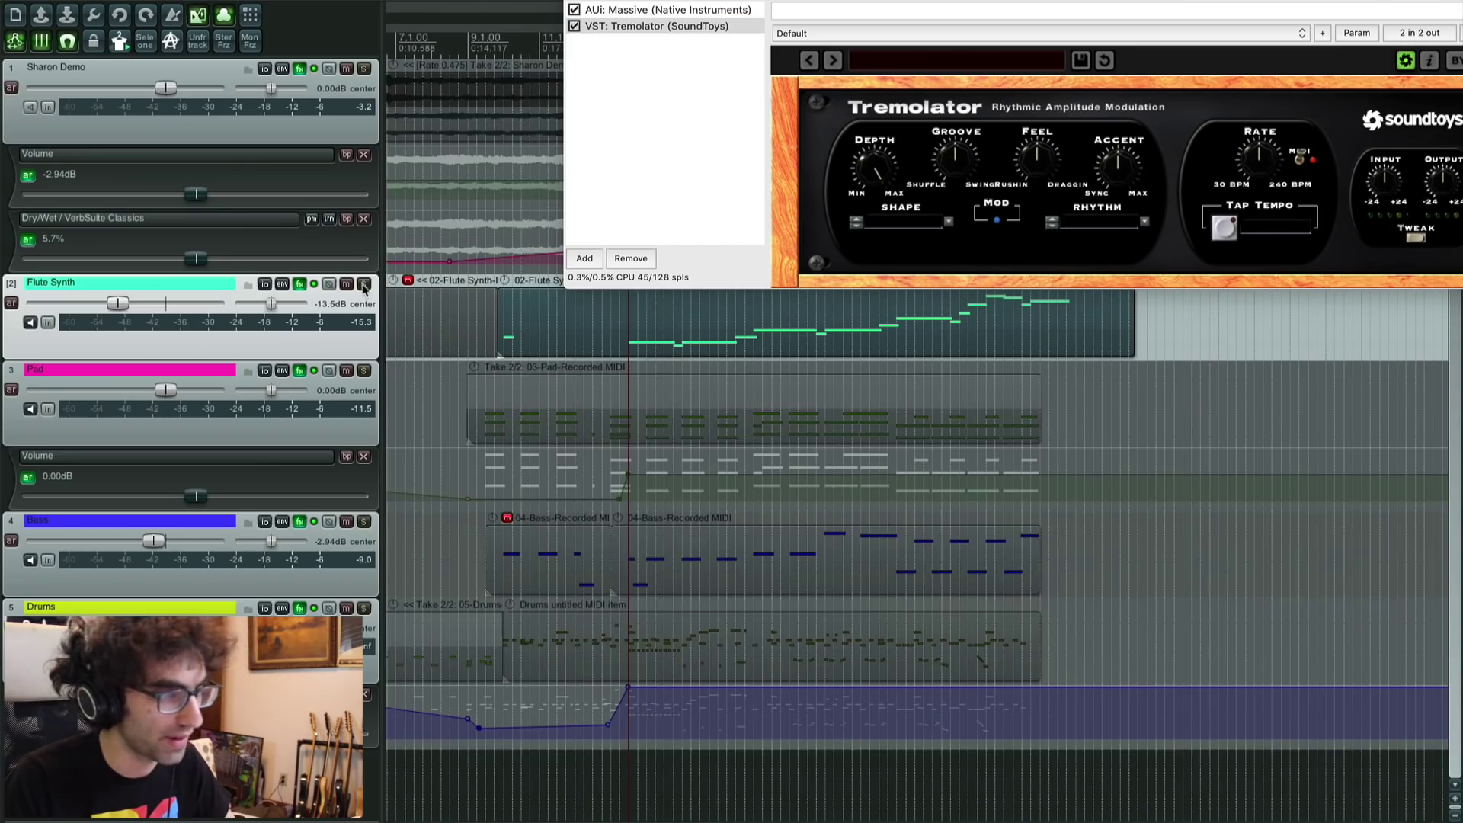
pyautogui.press('space')
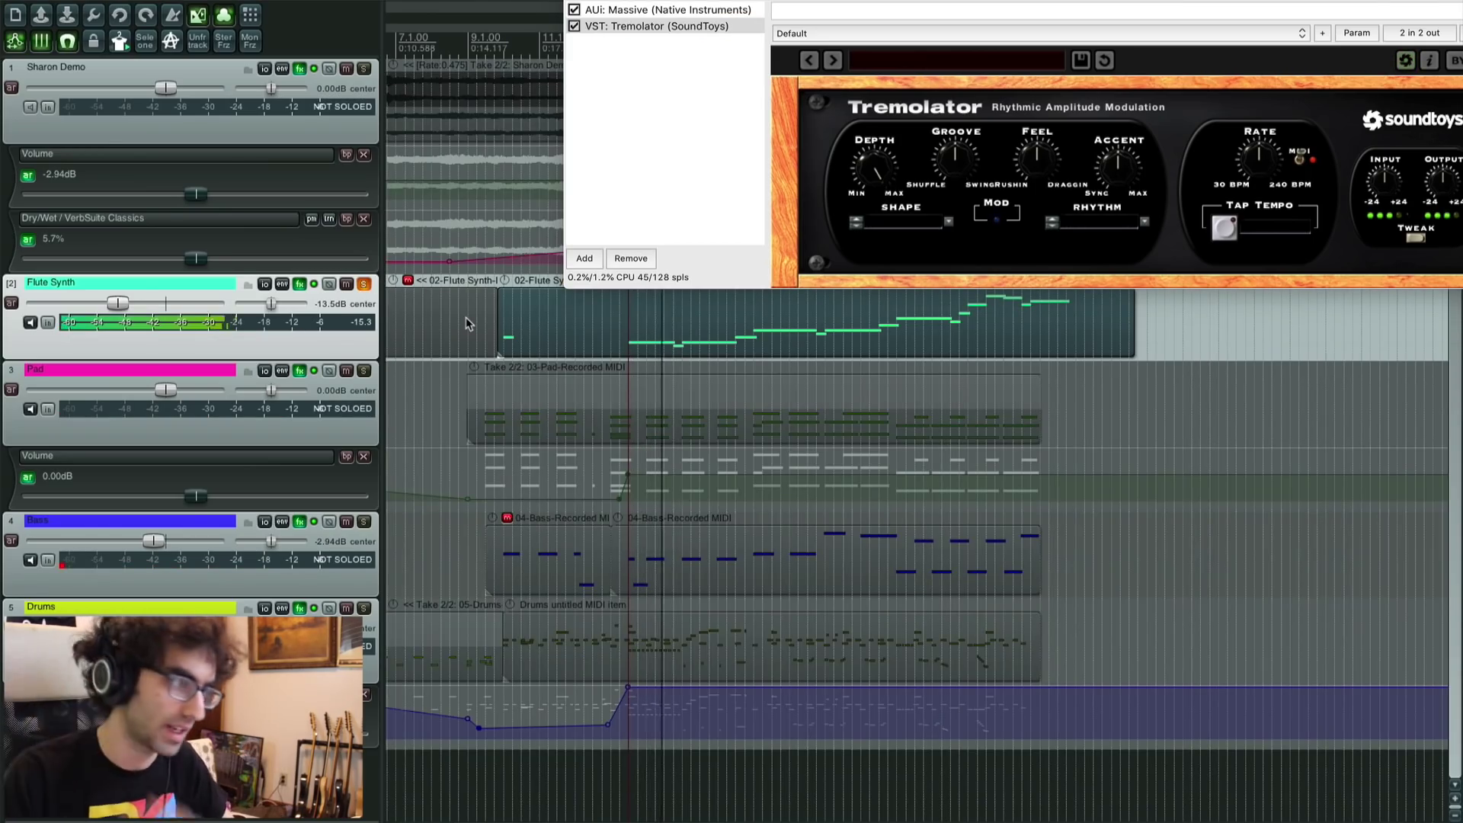
pyautogui.click(574, 27)
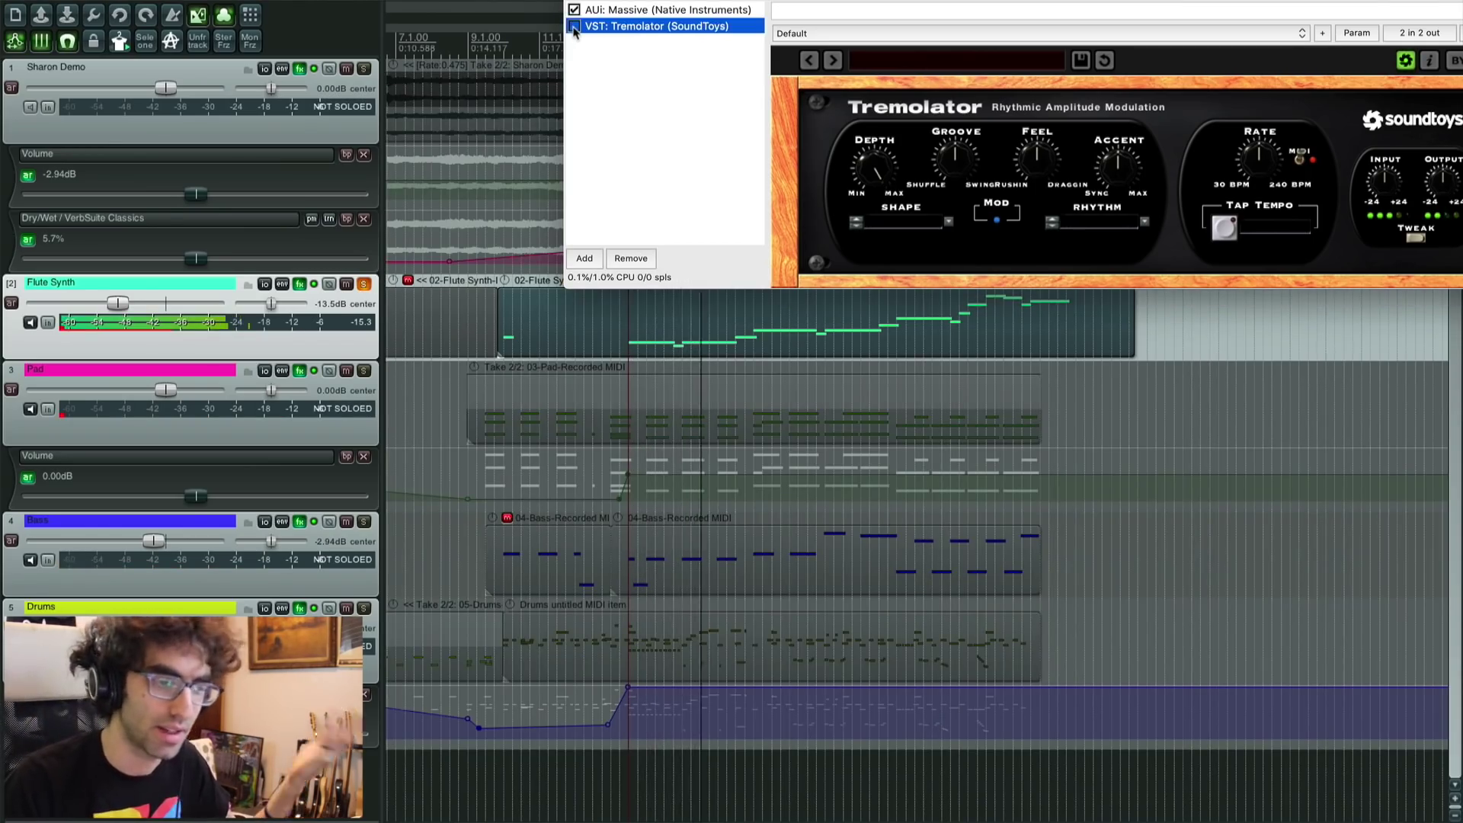
pyautogui.click(575, 28)
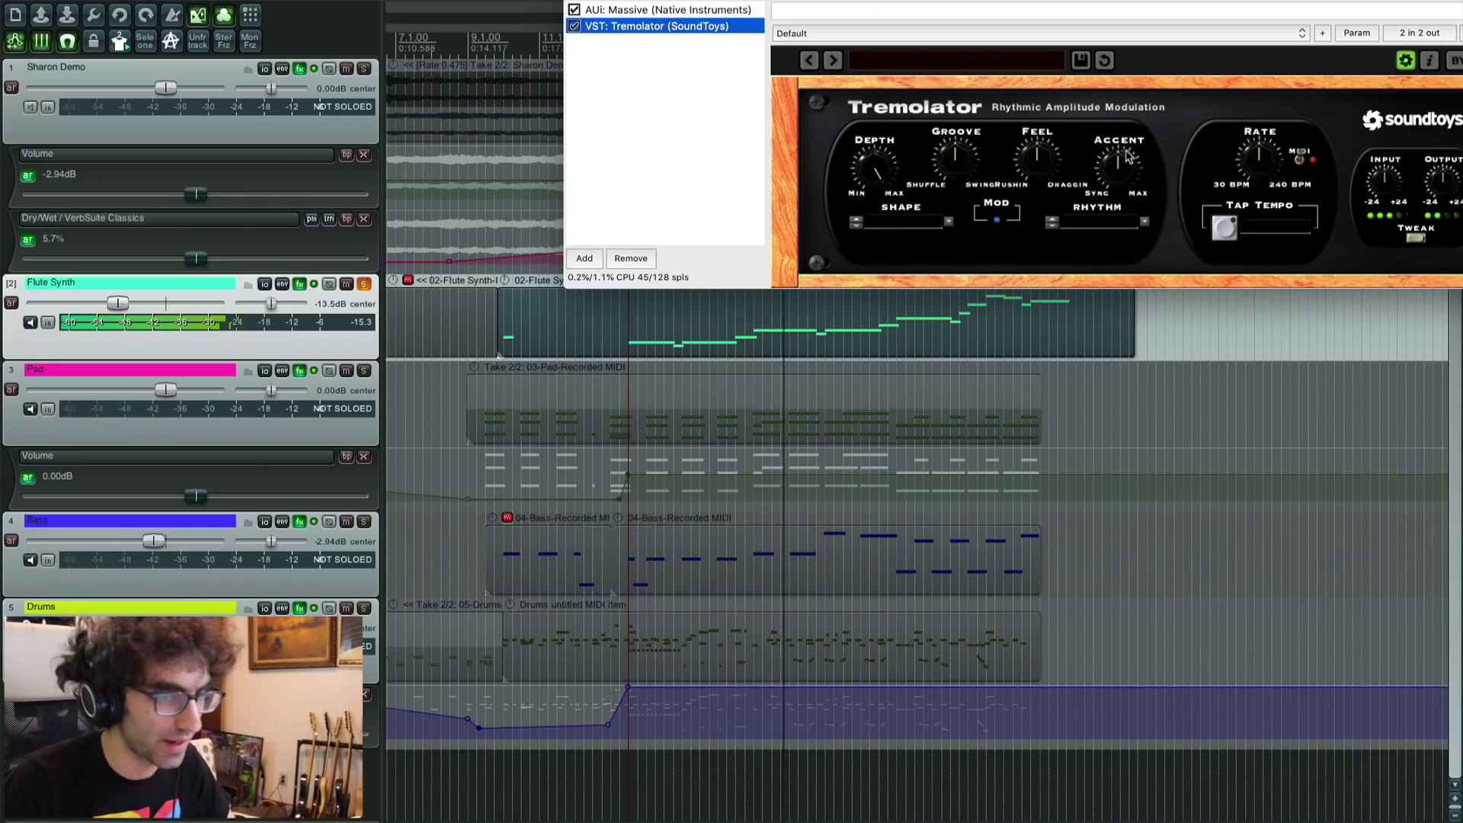
pyautogui.click(1300, 160)
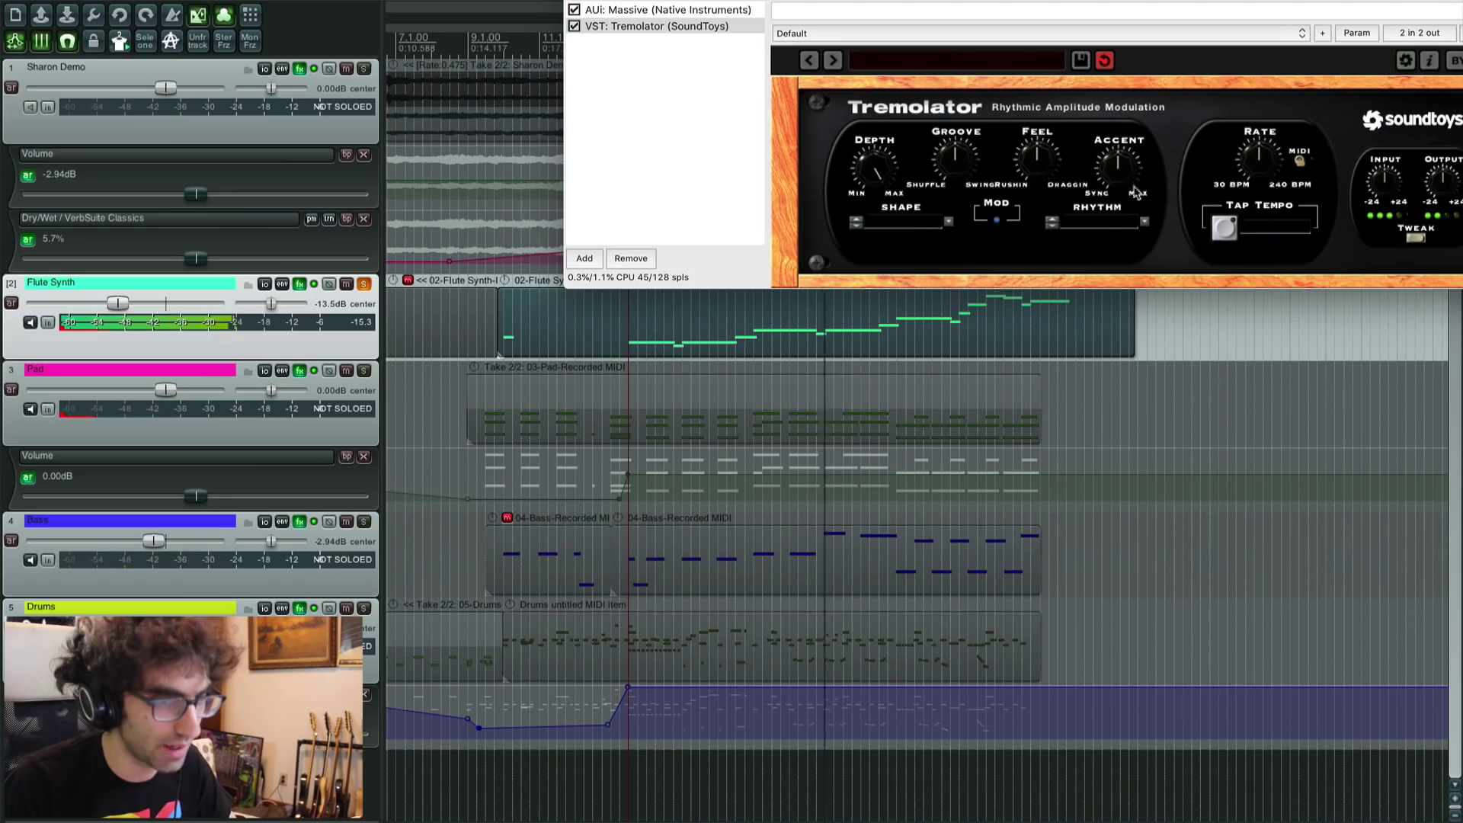
pyautogui.moveTo(1259, 160); pyautogui.dragTo(1249, 6)
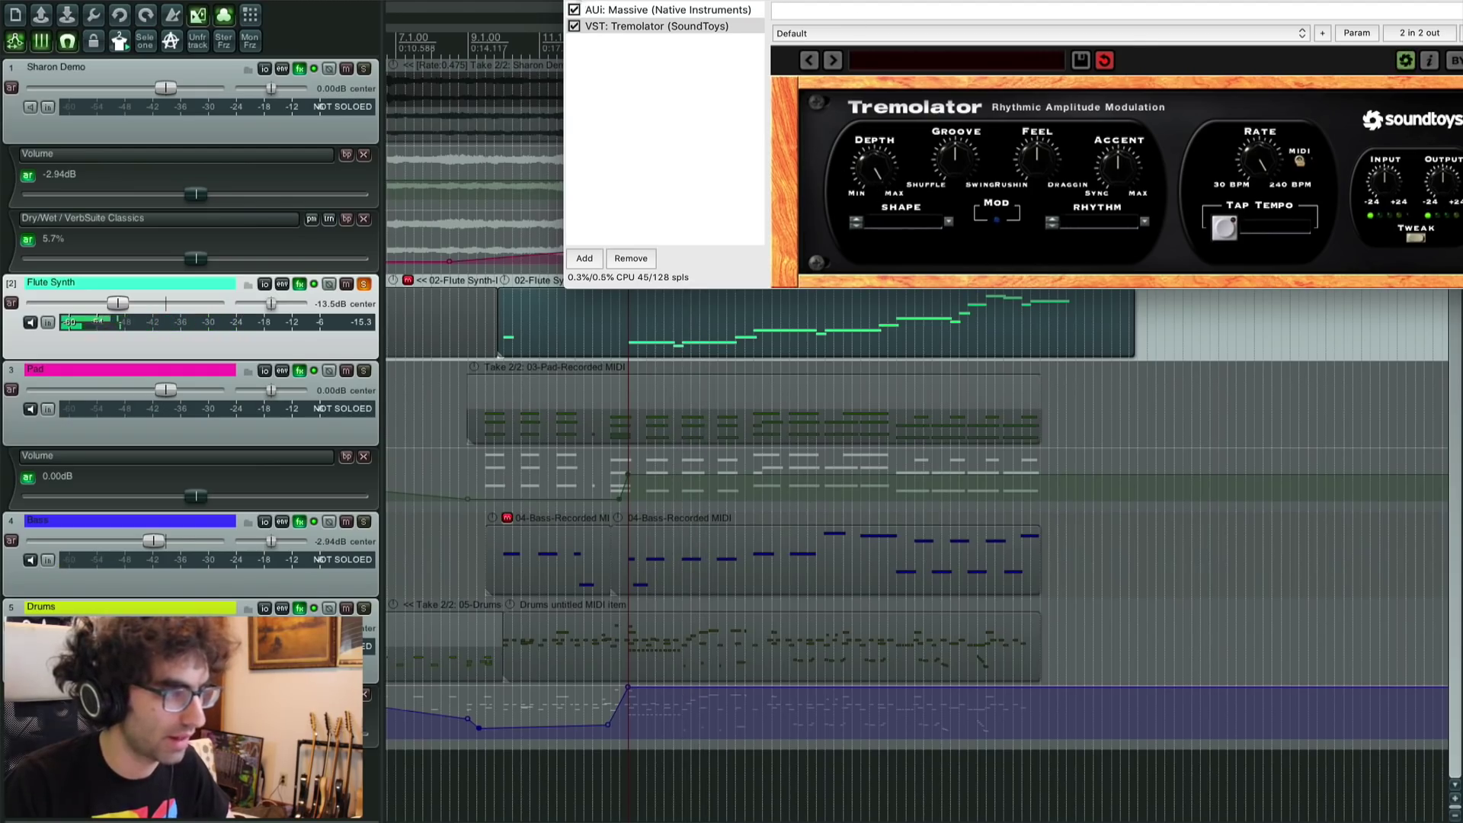
pyautogui.click(577, 0)
# Step: Show and arm Flute Synth's Tremolator Depth envelope and lower it to 0.00
pyautogui.click(282, 286)
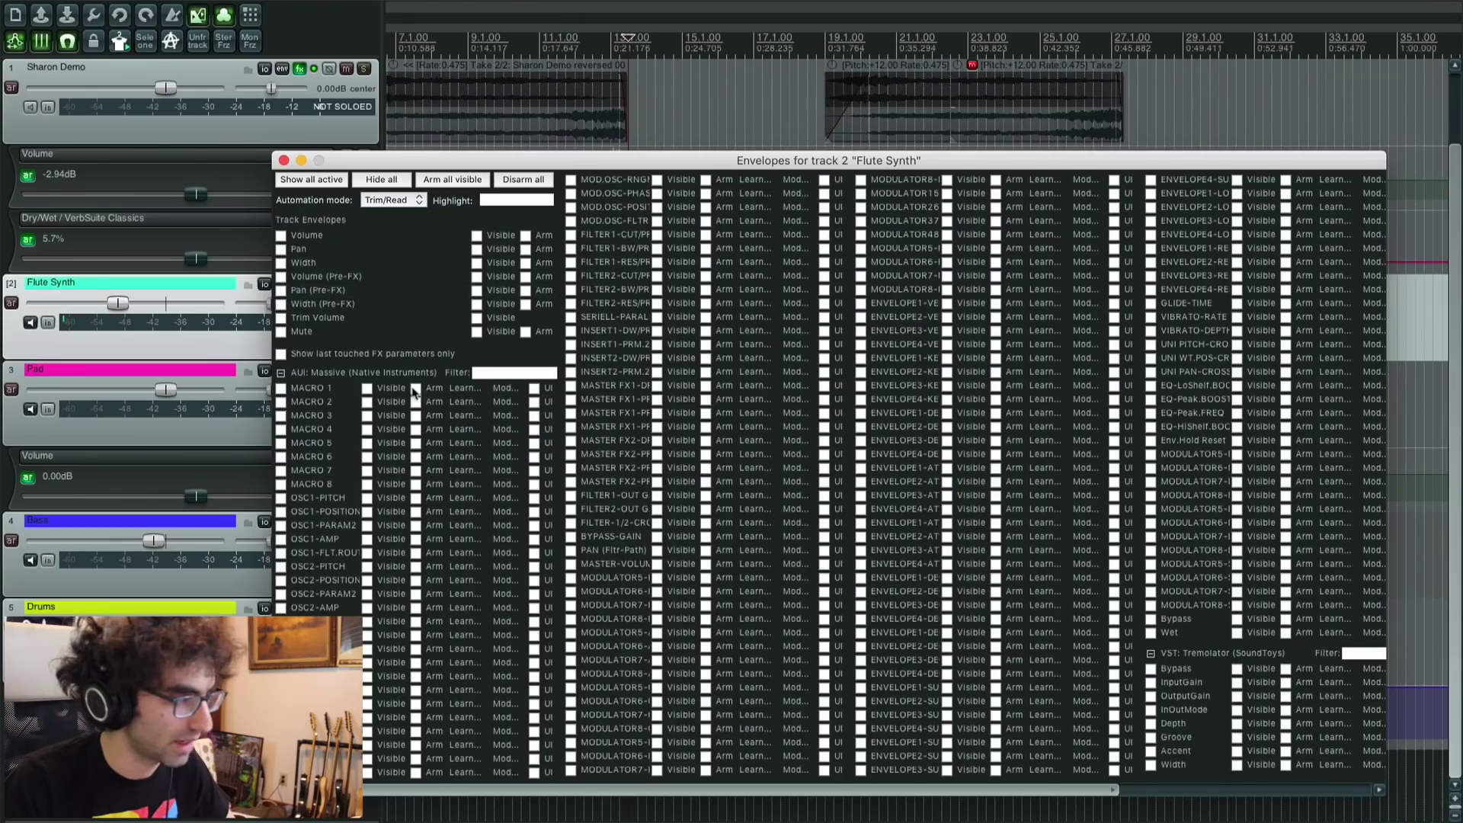
pyautogui.click(282, 355)
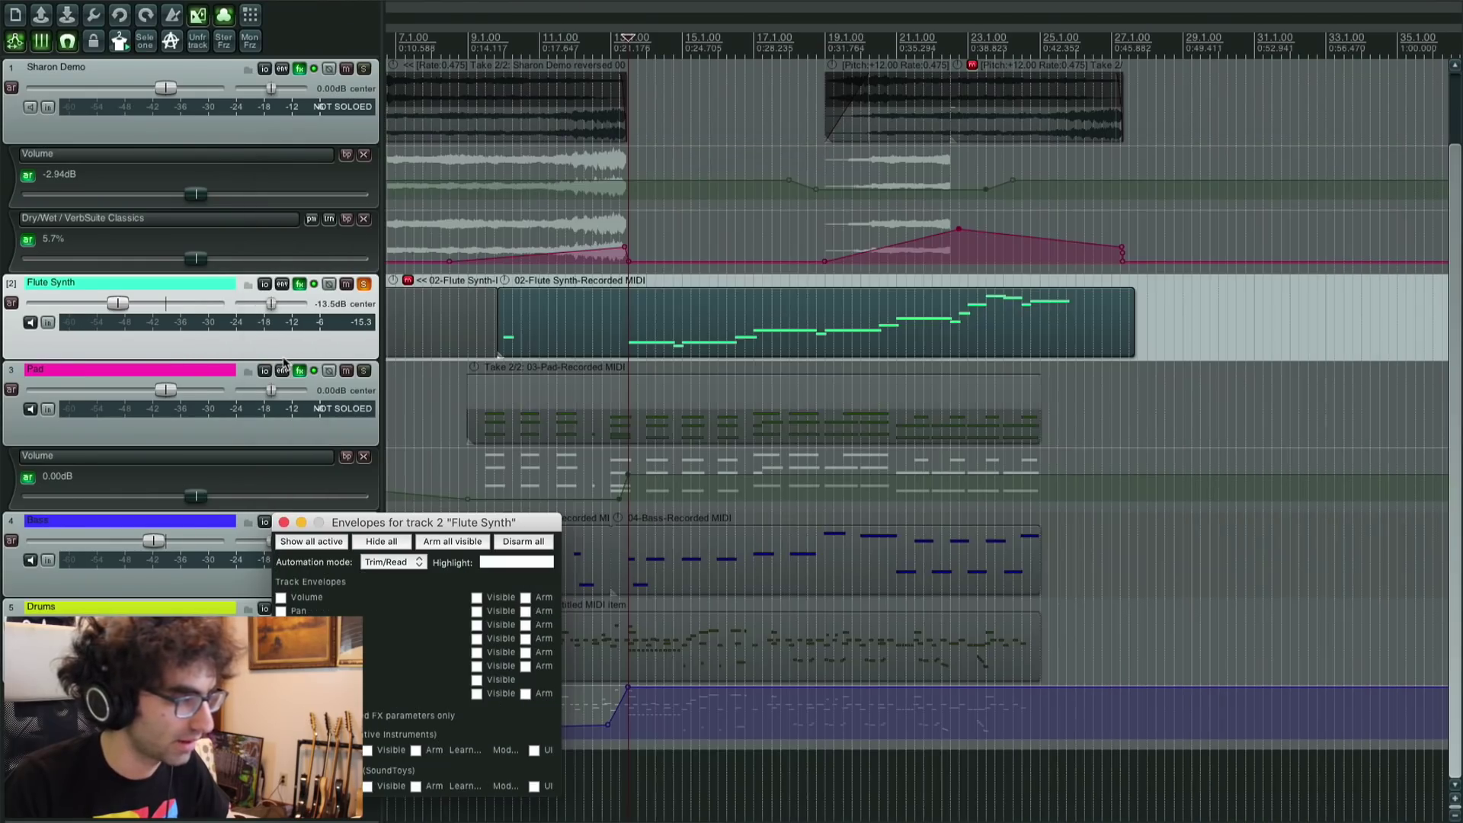
pyautogui.click(368, 785)
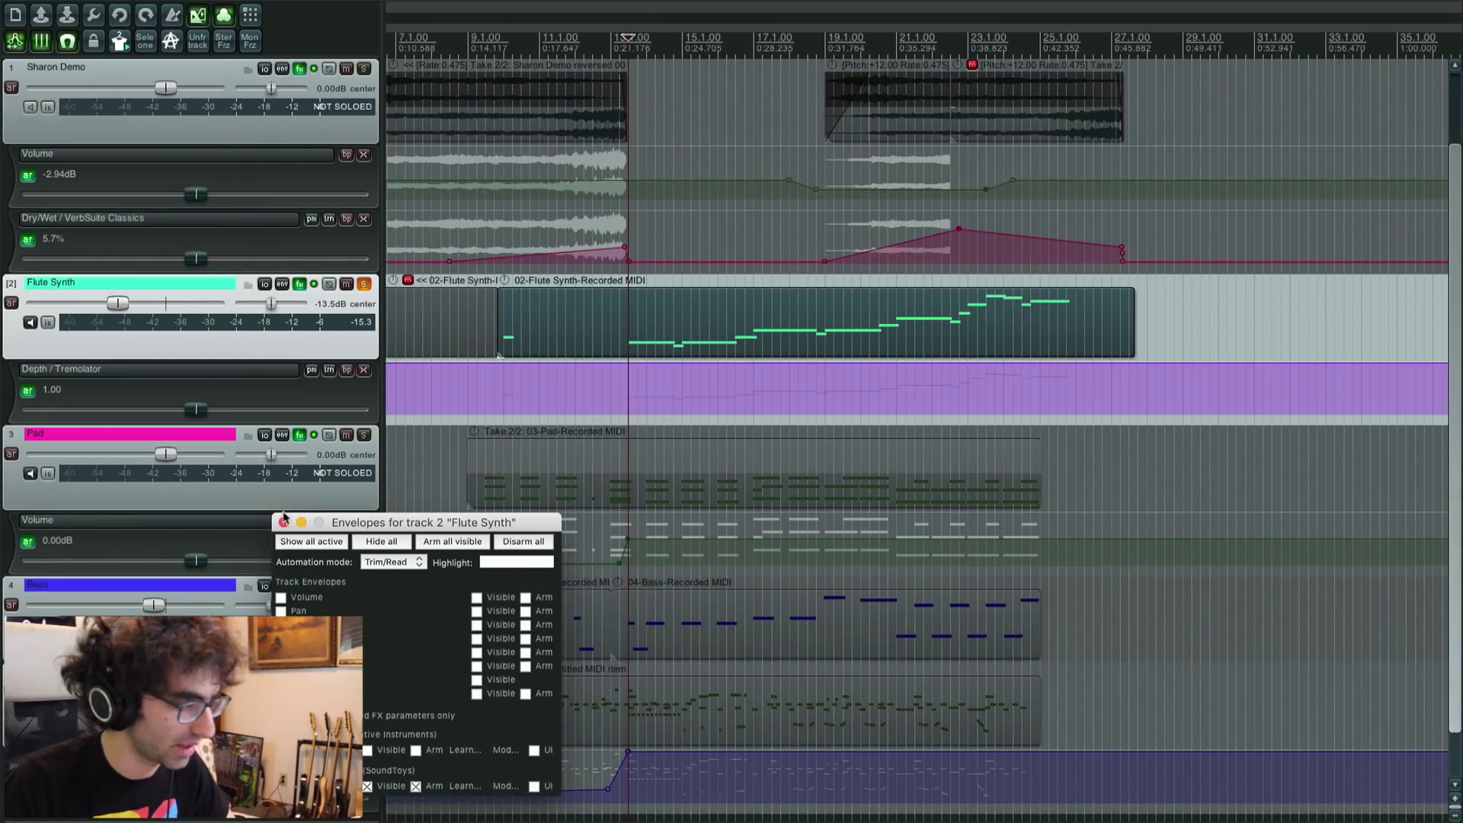
pyautogui.click(283, 523)
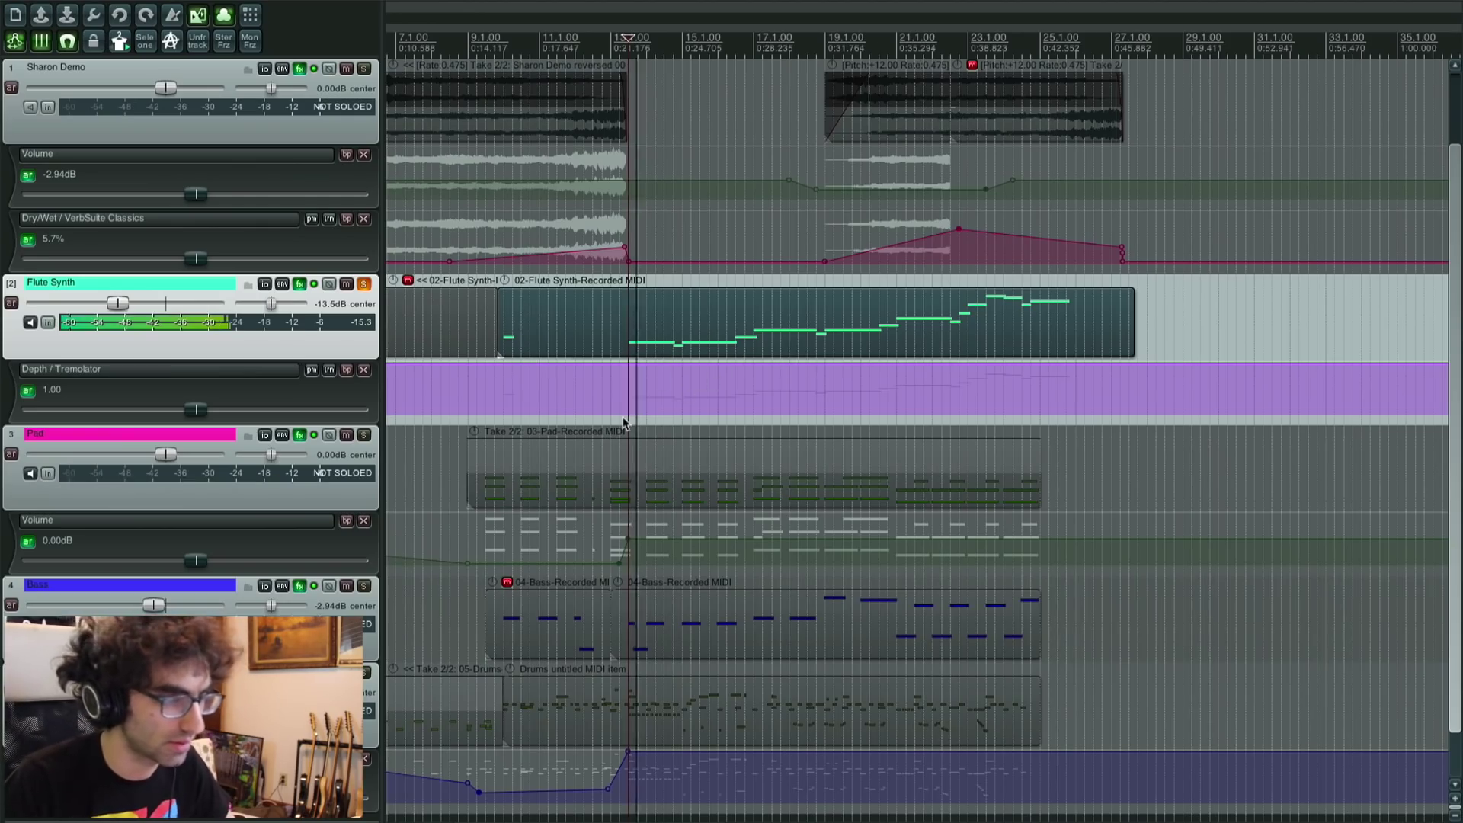
pyautogui.scroll(3, 626, 377)
pyautogui.moveTo(627, 363); pyautogui.dragTo(627, 777)
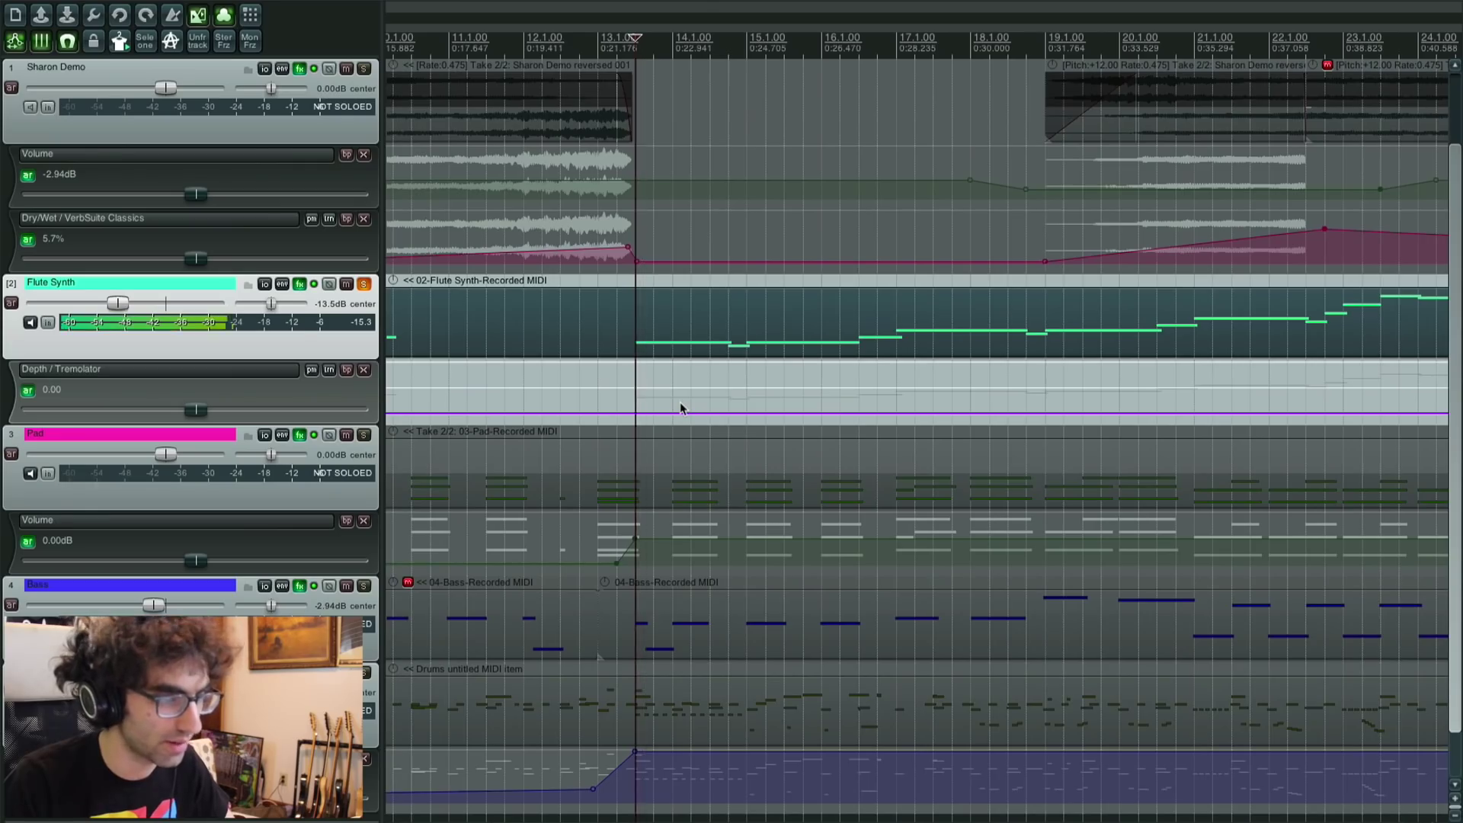
pyautogui.press('space')
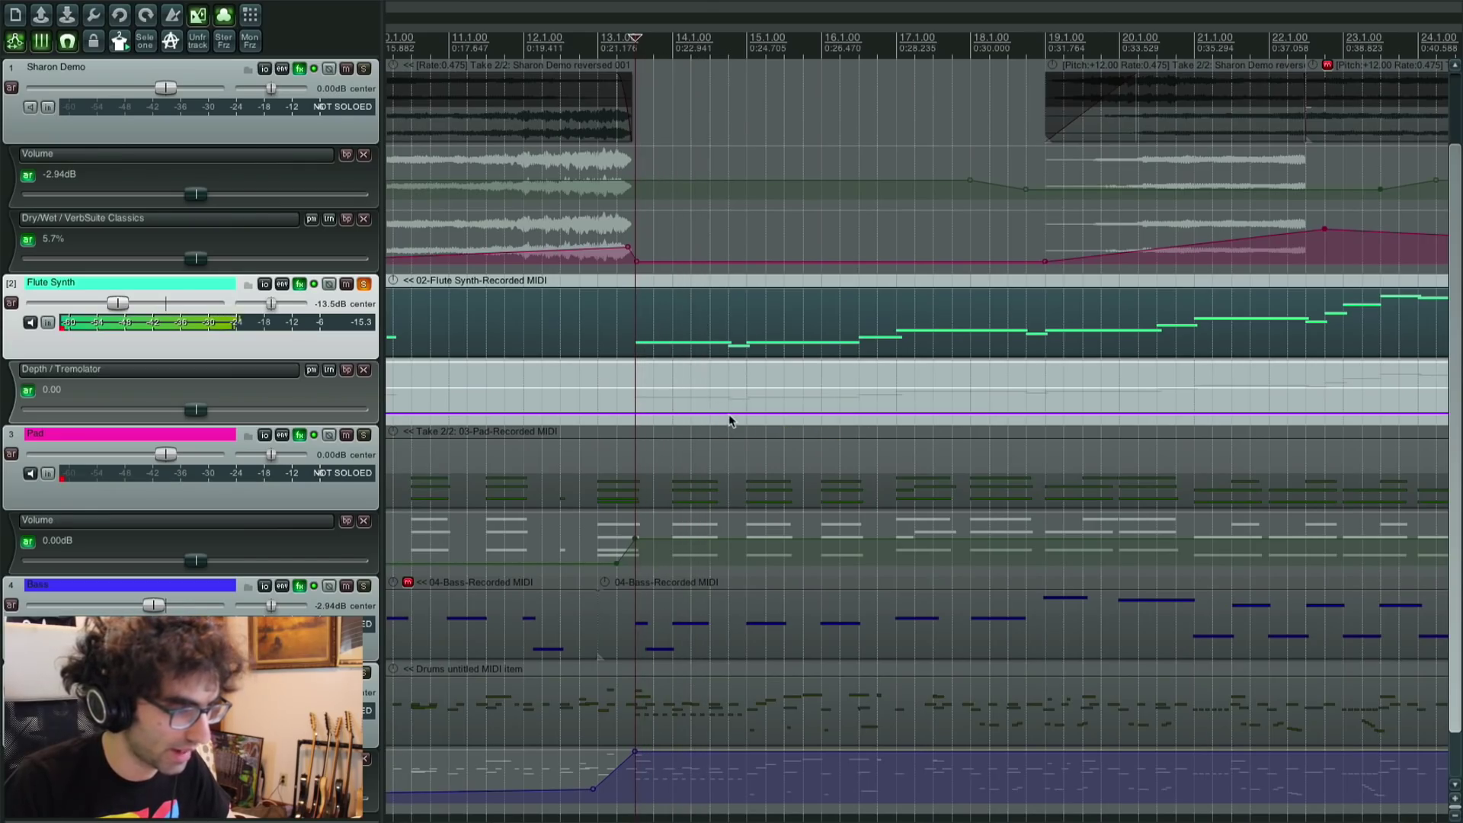
# Step: Add Depth points and raise one to about 0.67 for a swell, then audition it
pyautogui.moveTo(719, 414); pyautogui.dragTo(735, 303)
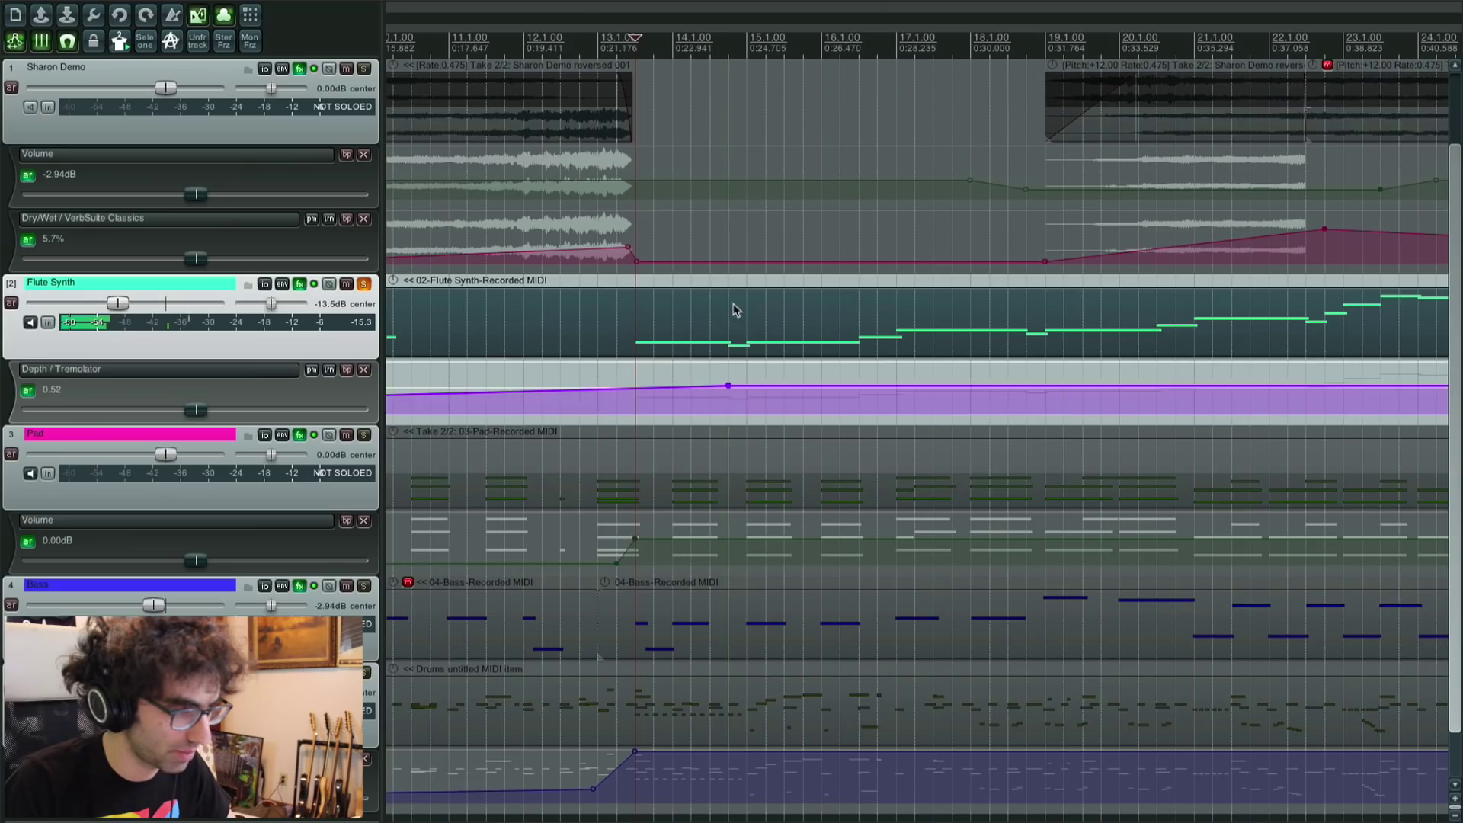
pyautogui.hotkey('ctrl', 'z')
pyautogui.click(629, 413)
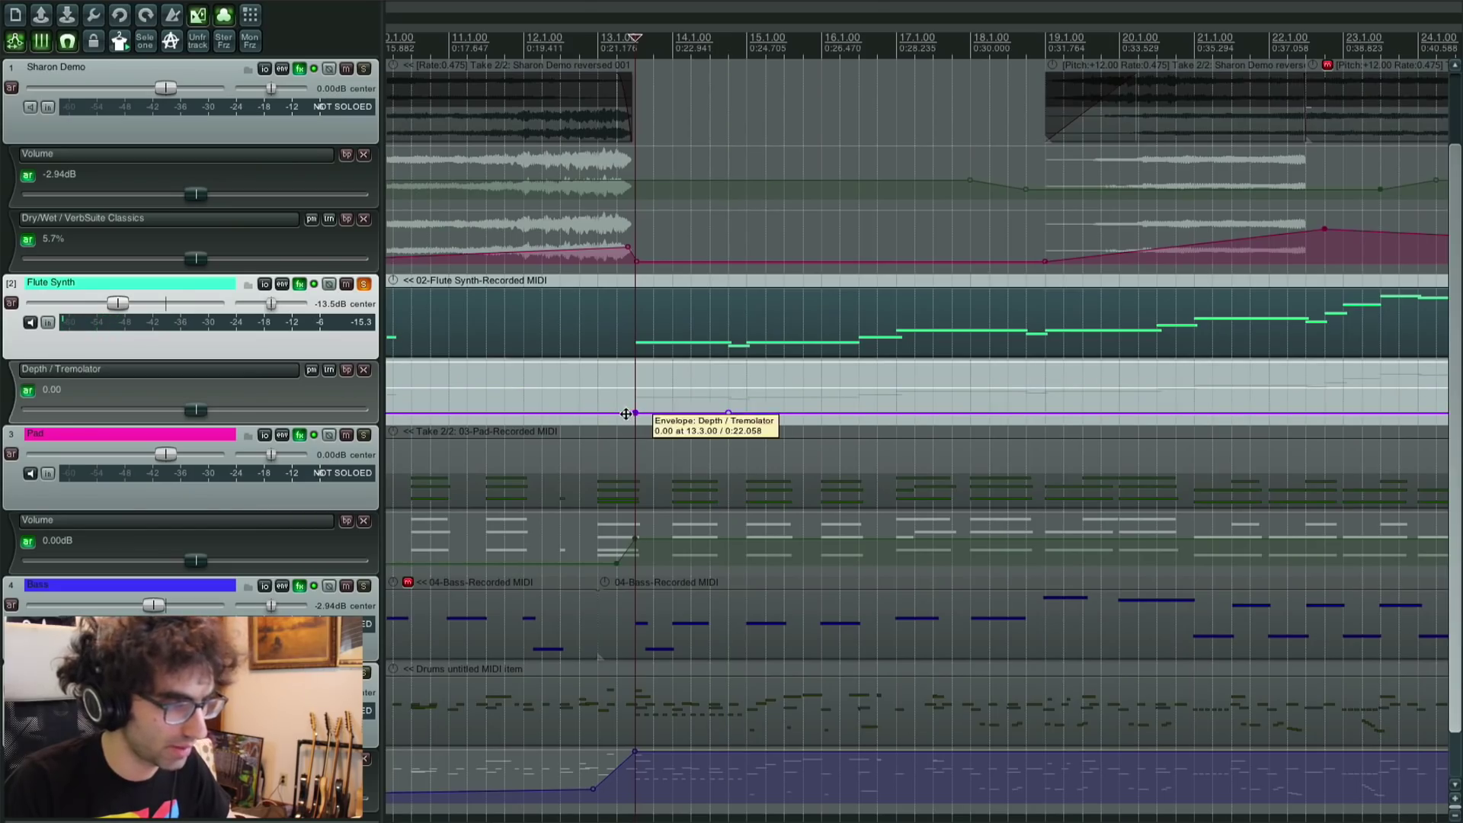
pyautogui.click(747, 413)
pyautogui.moveTo(729, 413); pyautogui.dragTo(728, 296)
pyautogui.press('space')
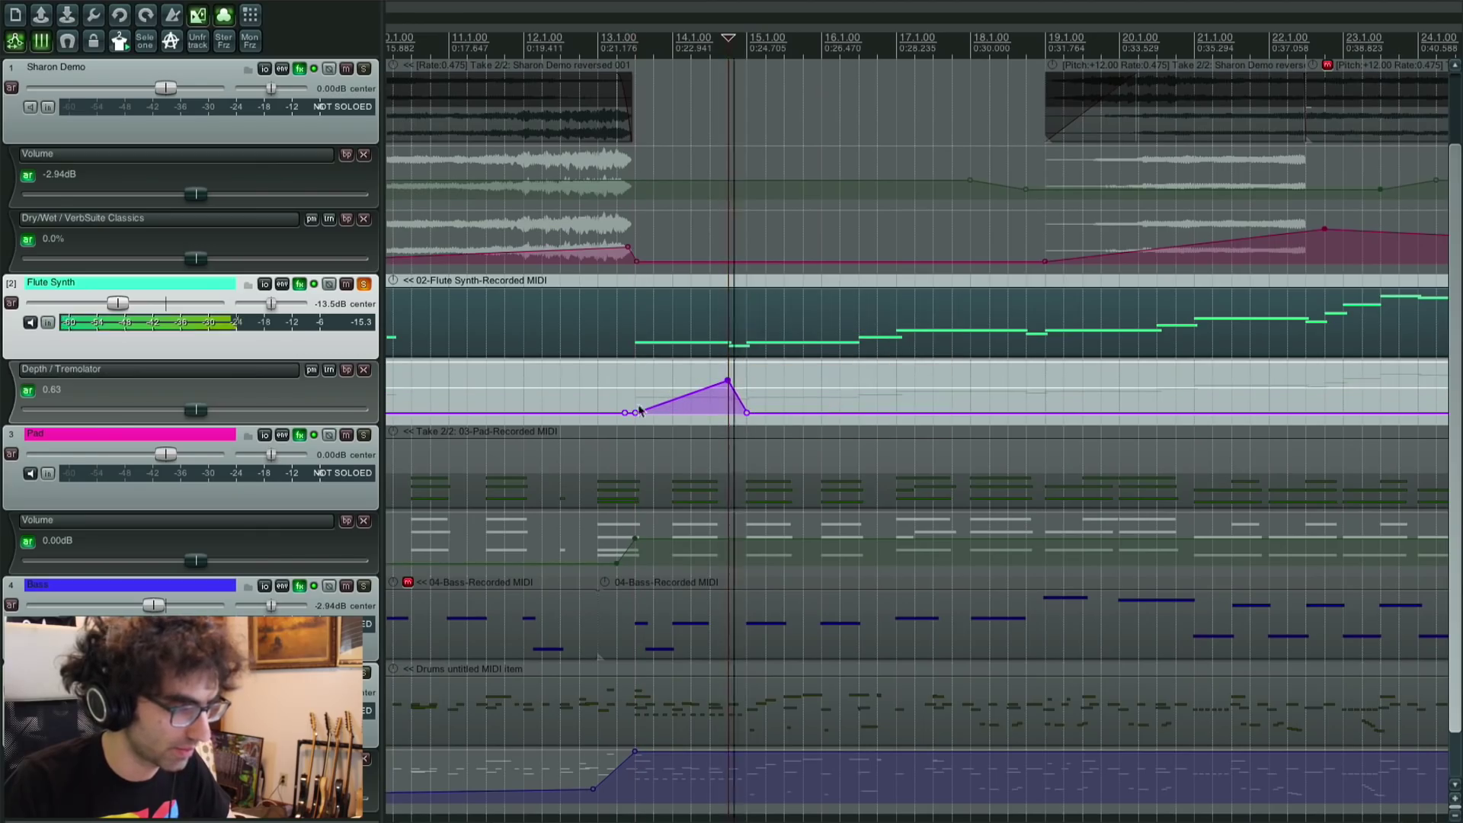
pyautogui.click(593, 390)
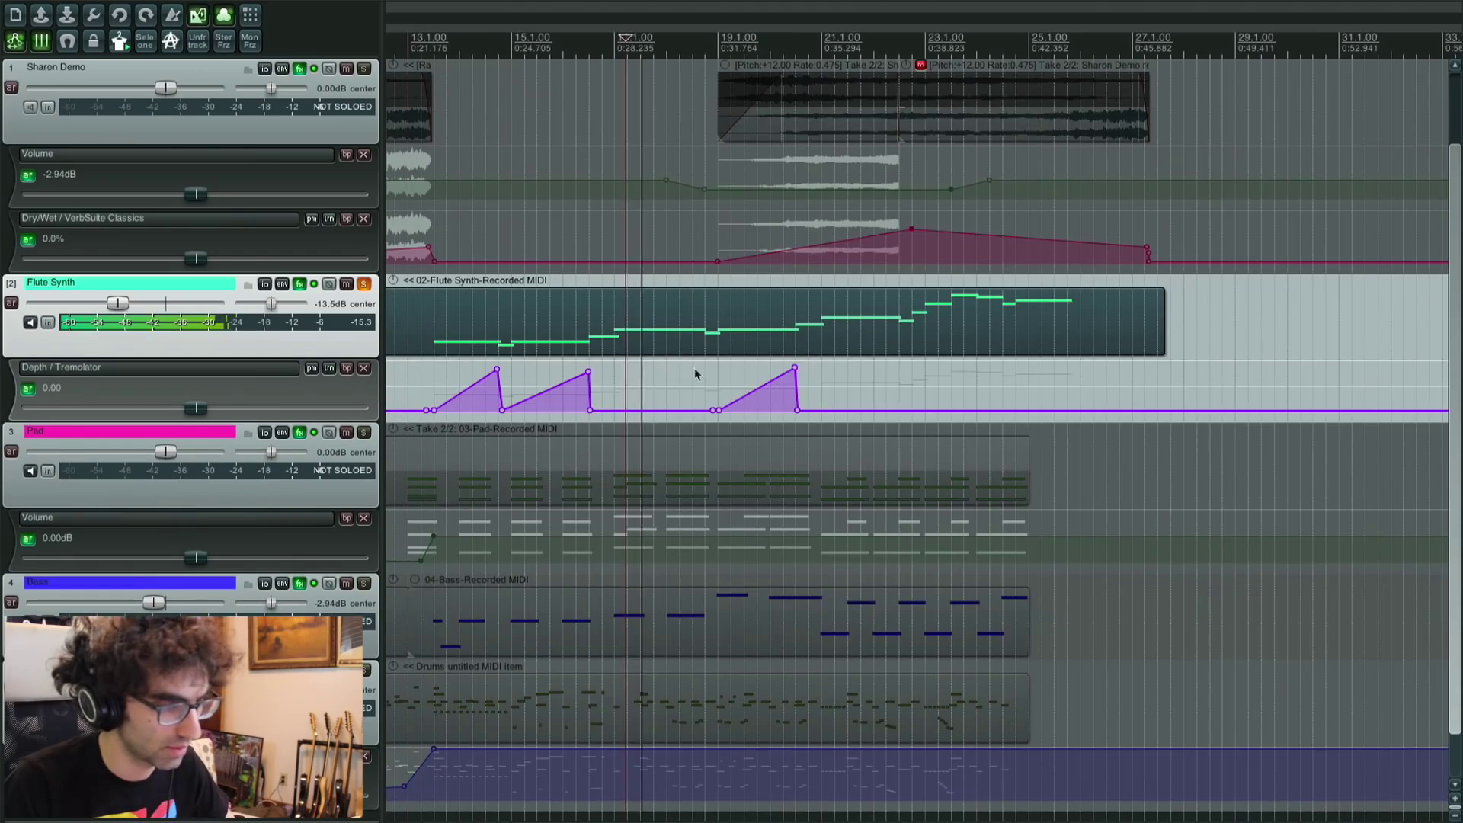
pyautogui.click(705, 375)
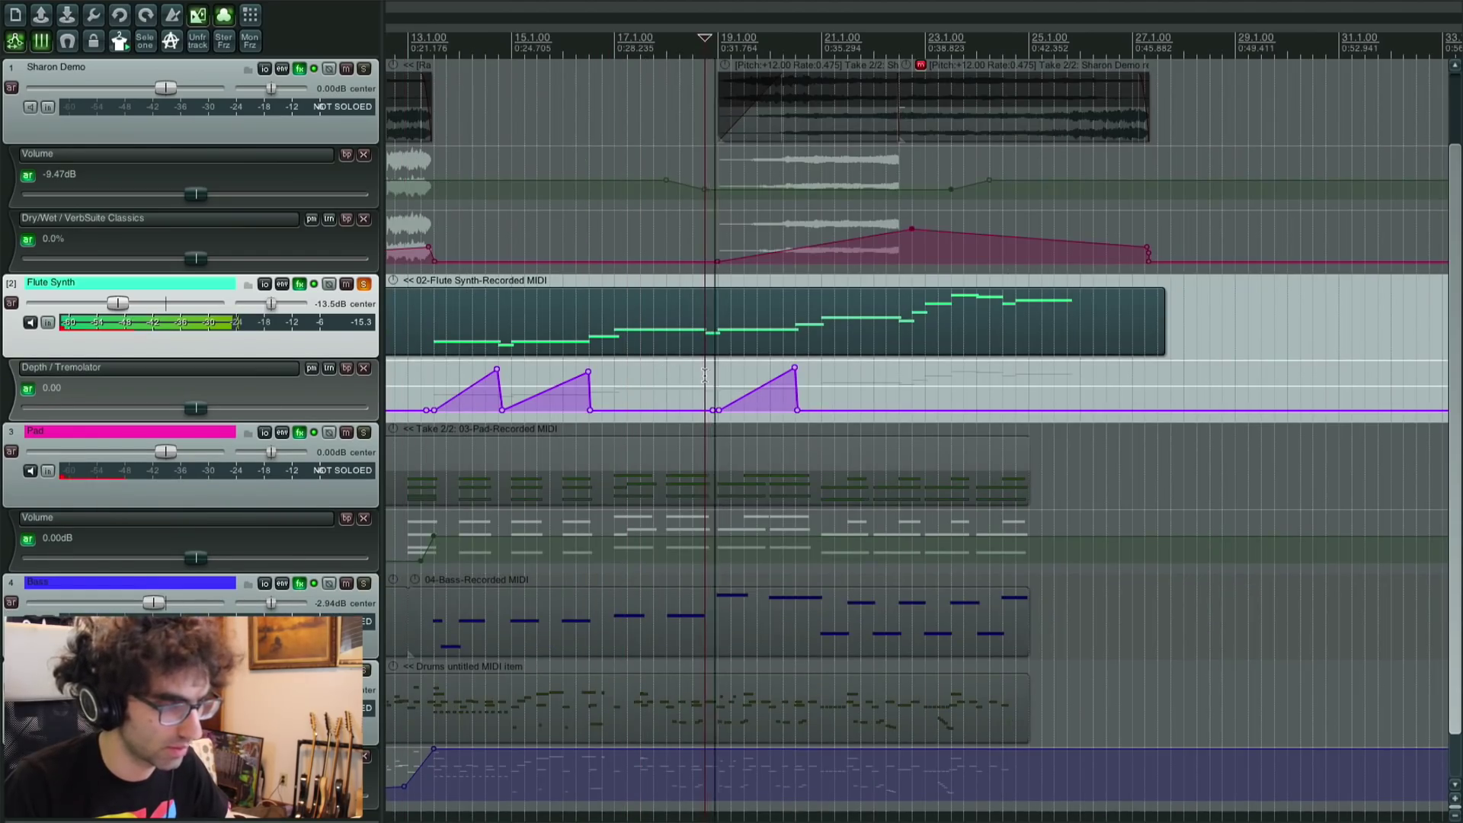
pyautogui.scroll(4, 810, 373)
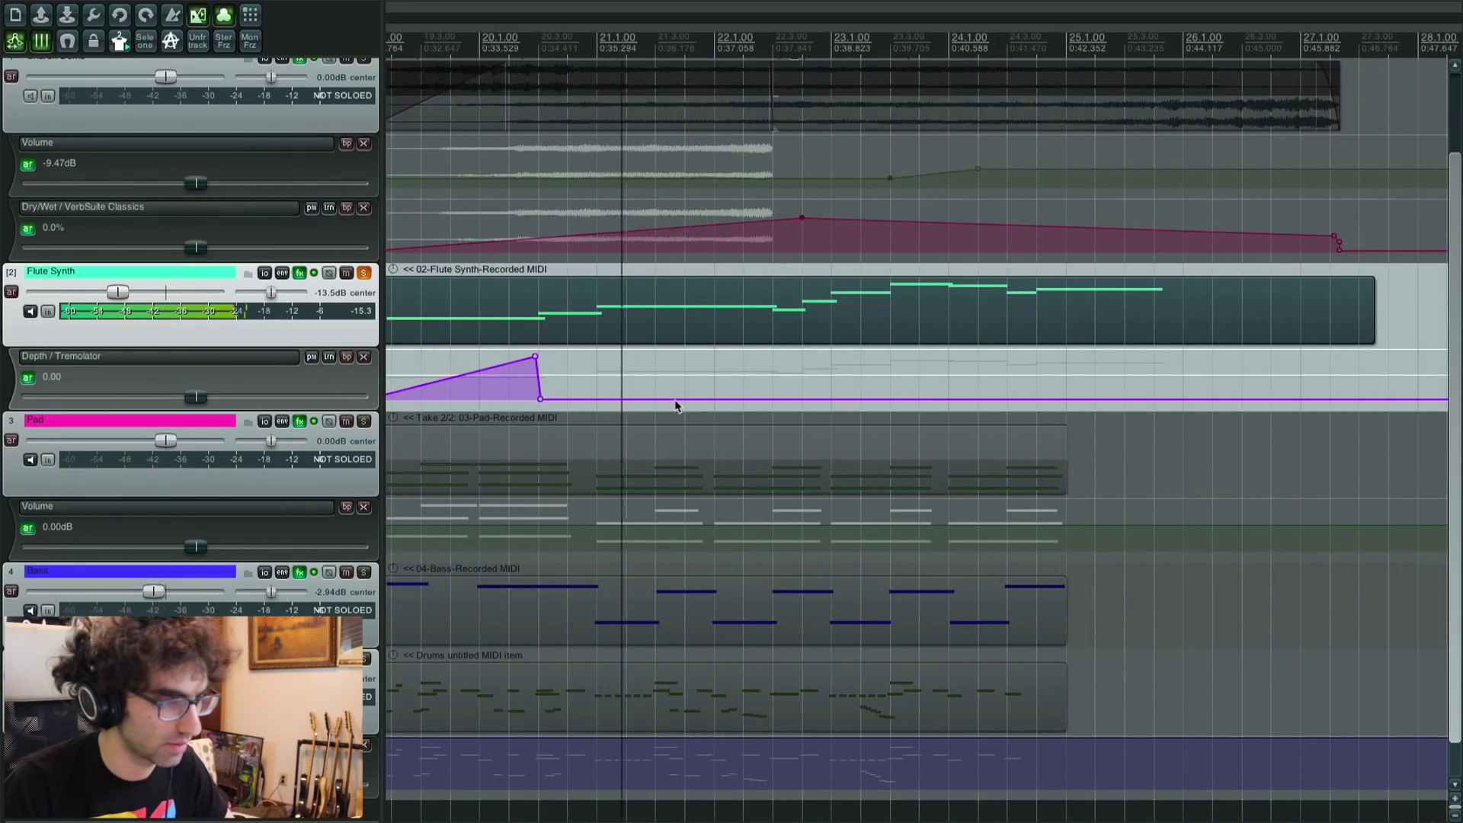
pyautogui.scroll(-3, 606, 389)
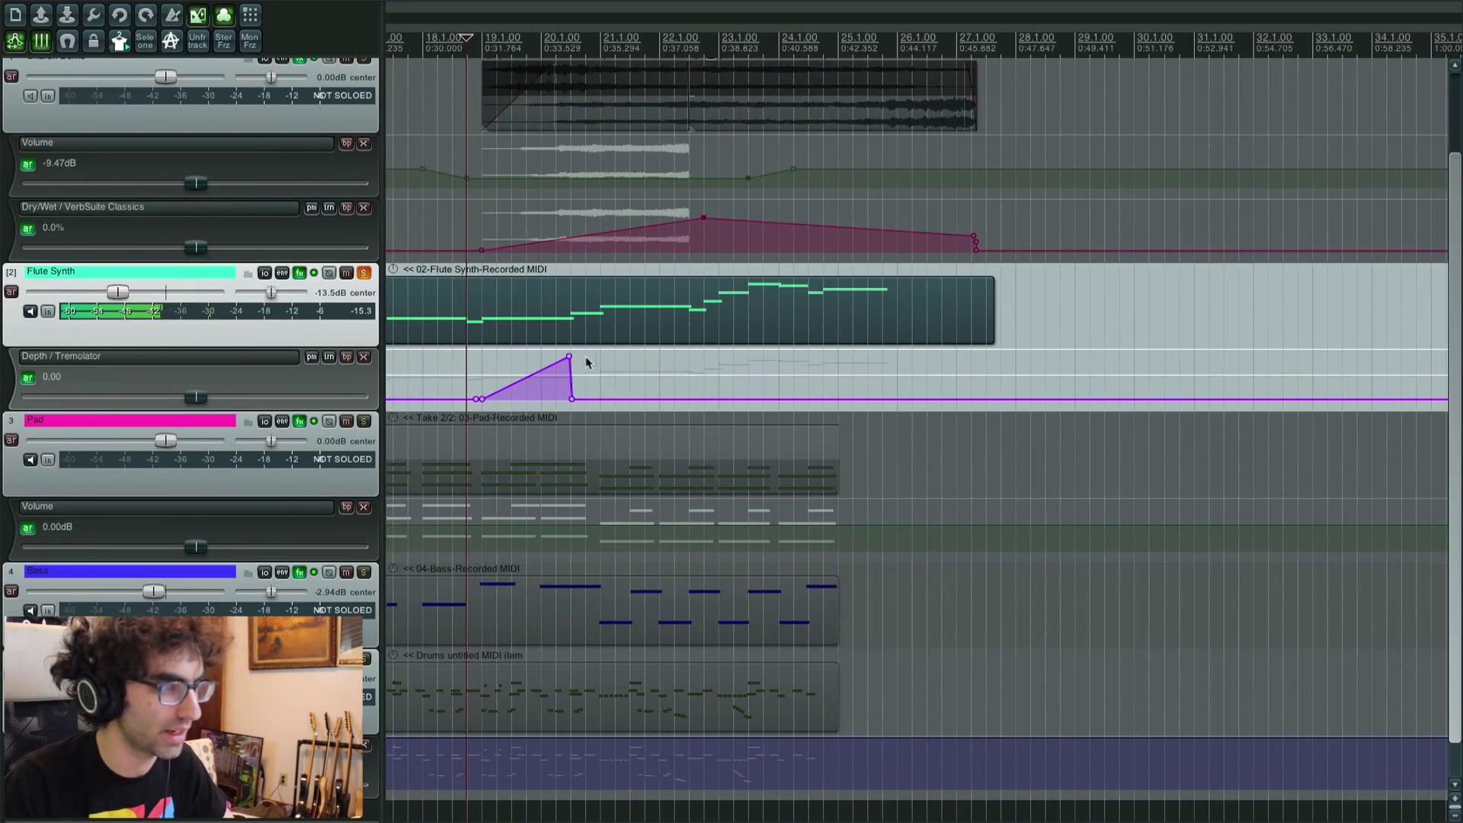
pyautogui.scroll(-2, 568, 320)
# Step: Pan the duplicated synth track to 100% right and play from the project start
pyautogui.click(569, 304)
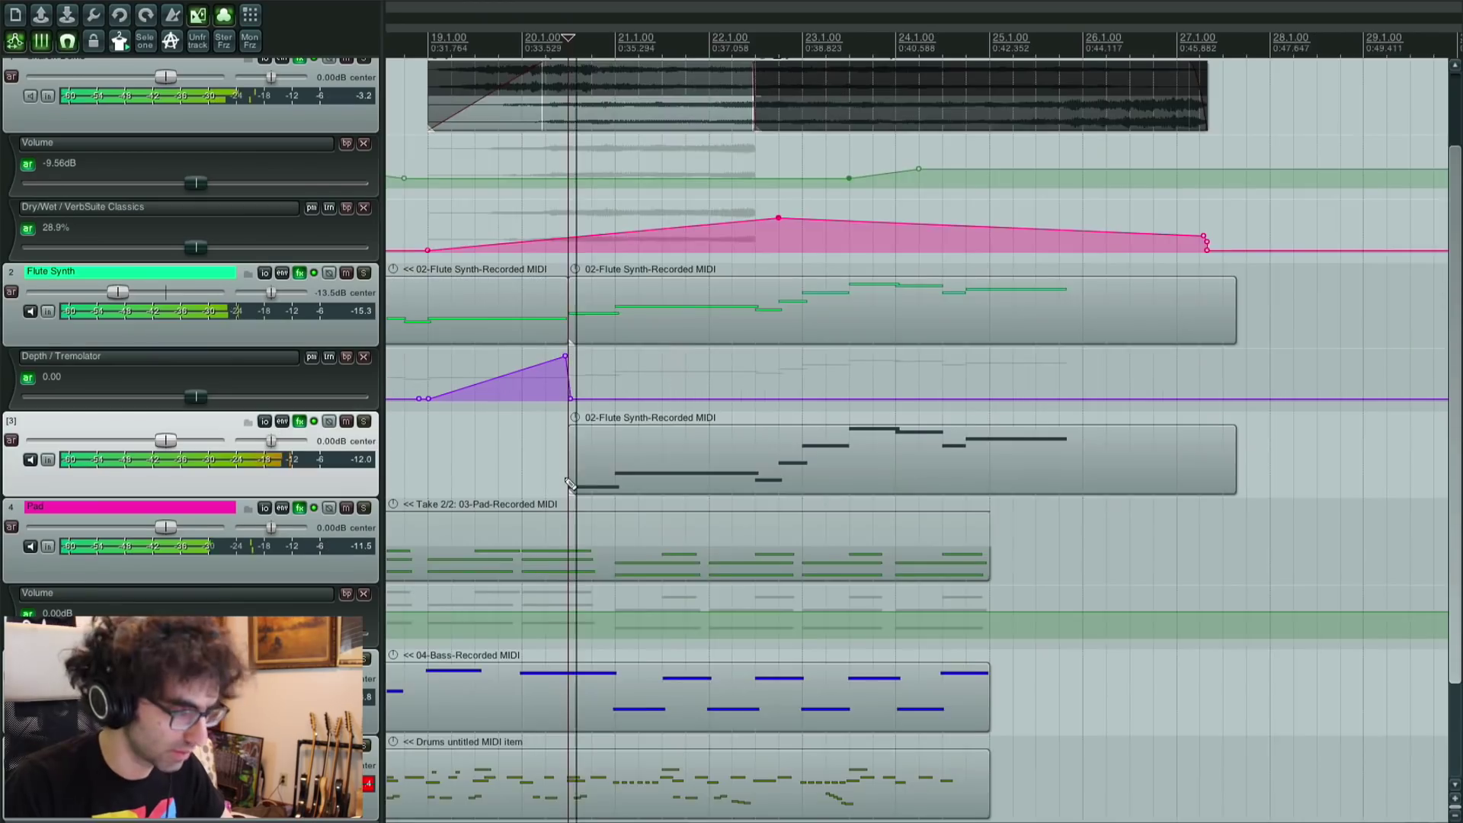
pyautogui.scroll(-1, 340, 459)
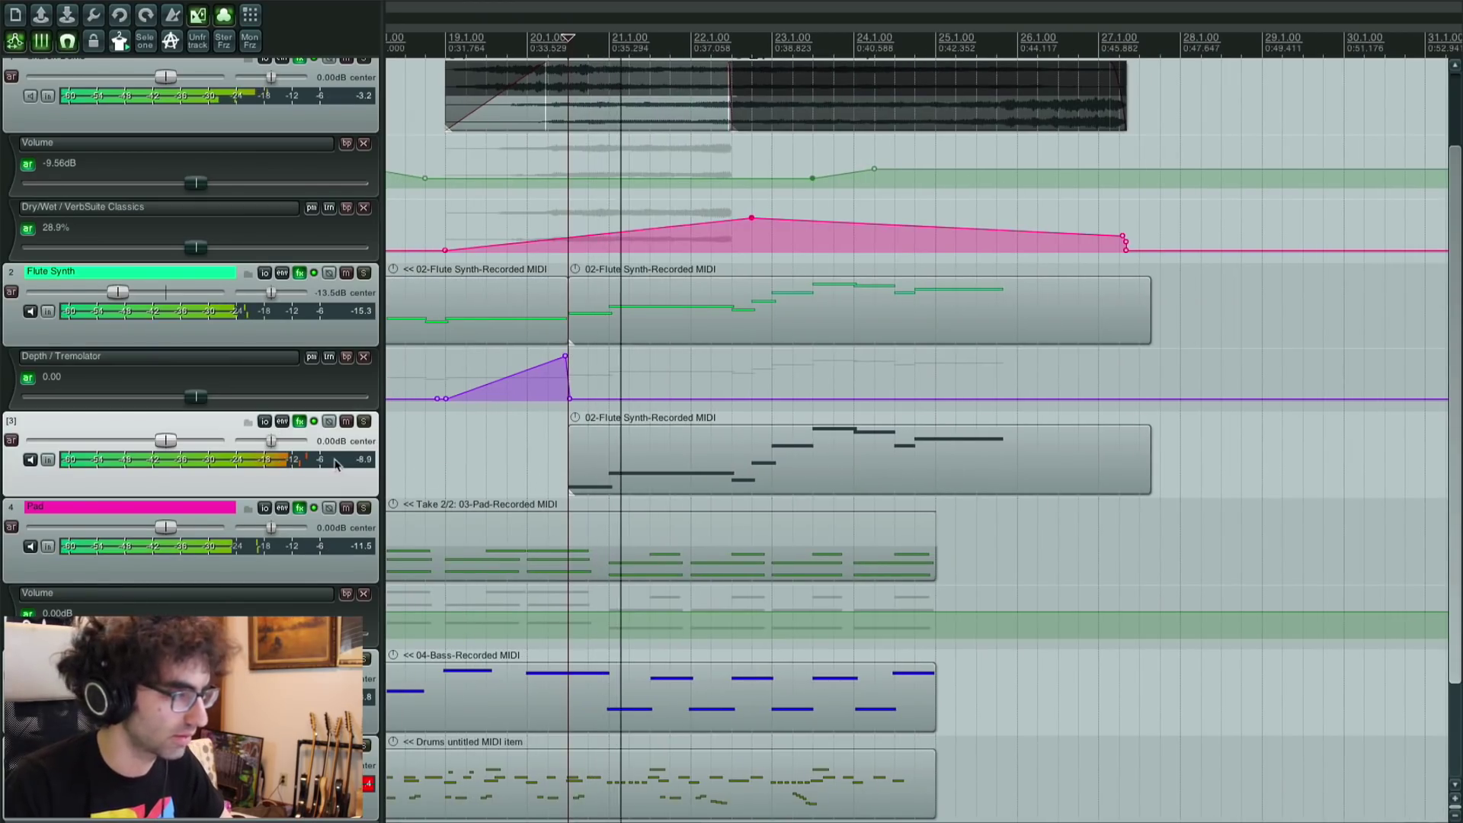
pyautogui.moveTo(271, 441); pyautogui.dragTo(321, 448)
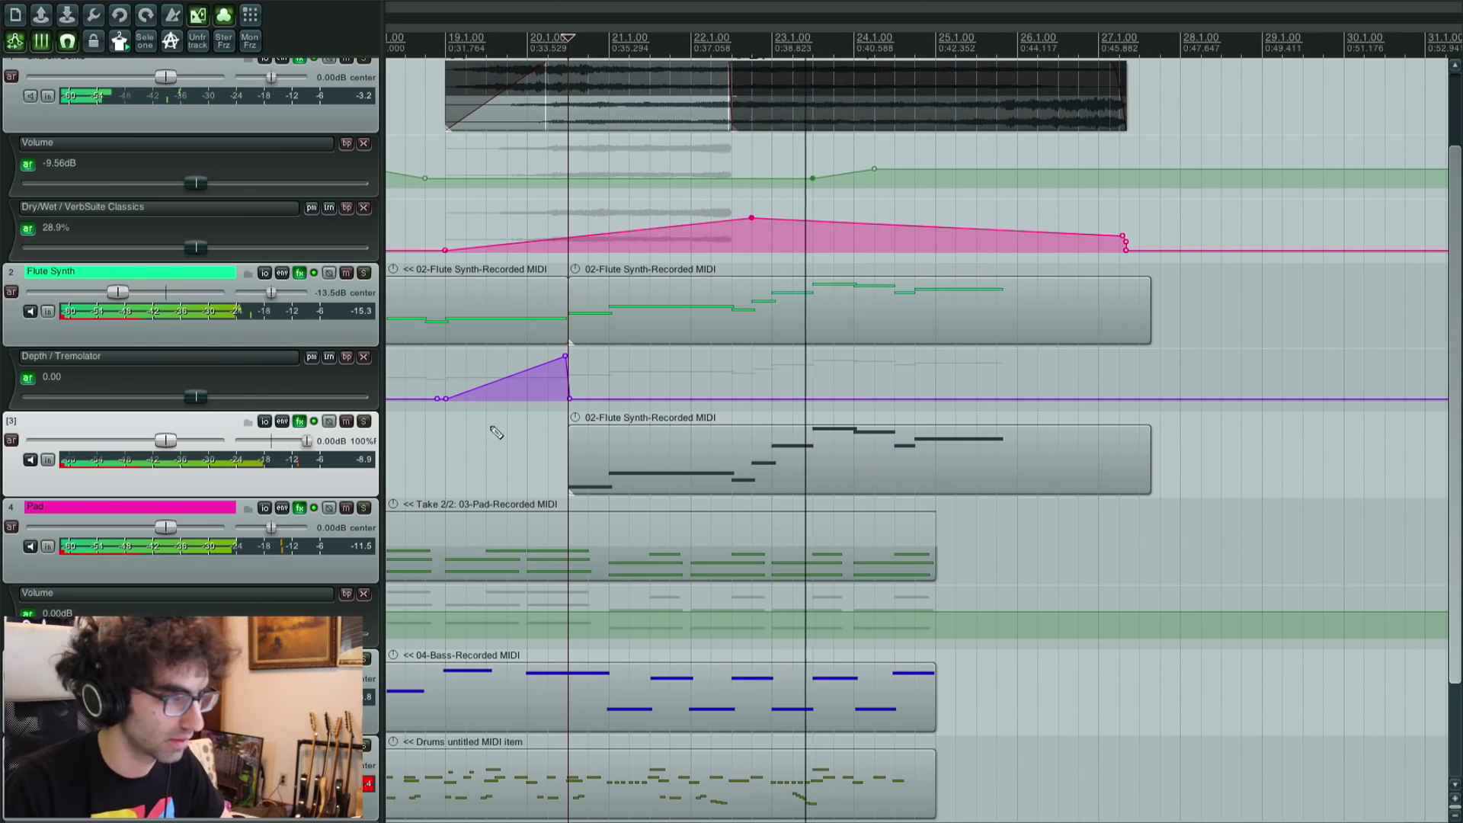
pyautogui.scroll(-5, 492, 427)
pyautogui.scroll(-1, 491, 426)
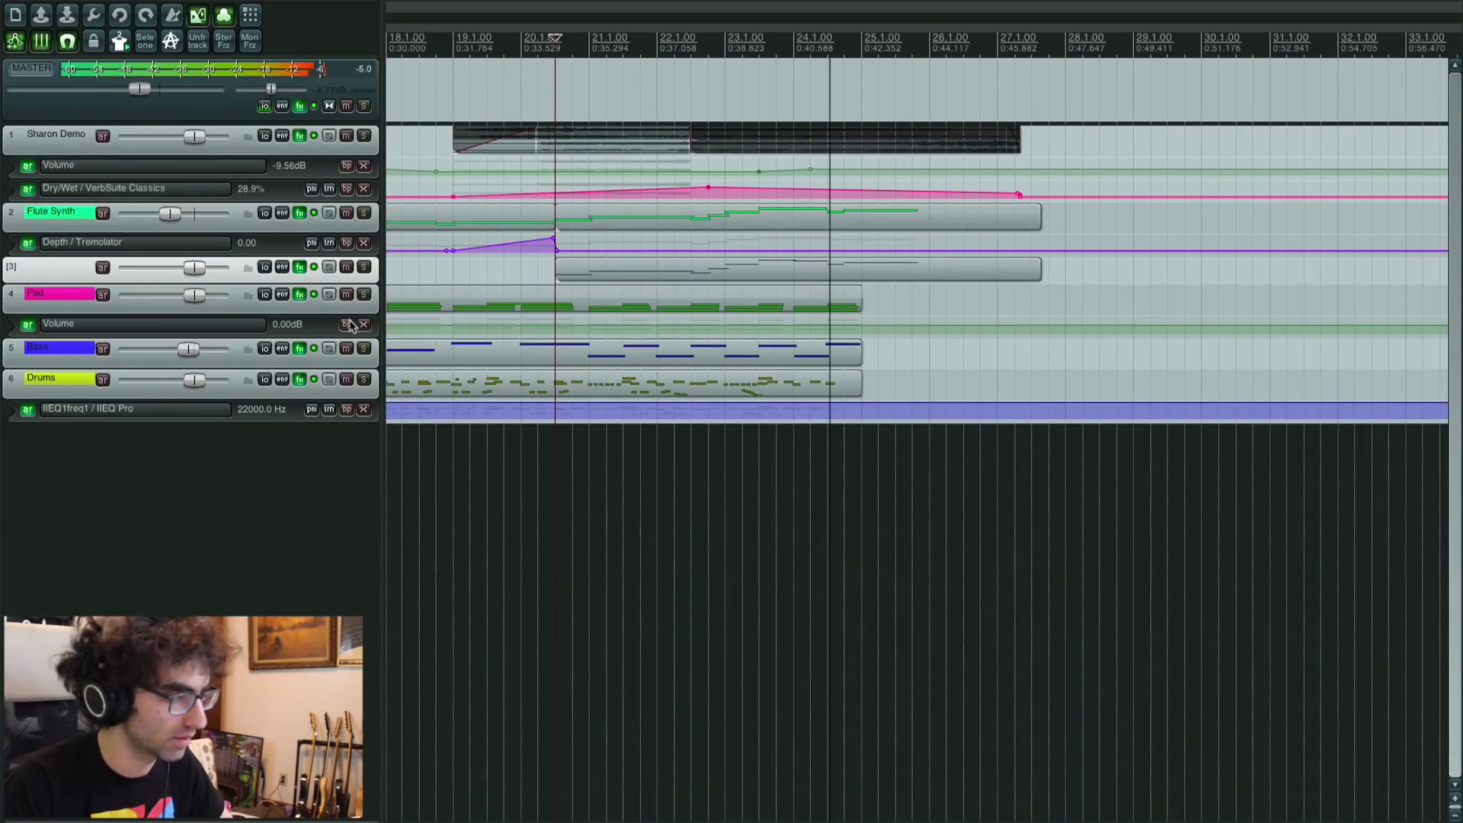
pyautogui.scroll(-1, 332, 300)
pyautogui.scroll(5, 329, 302)
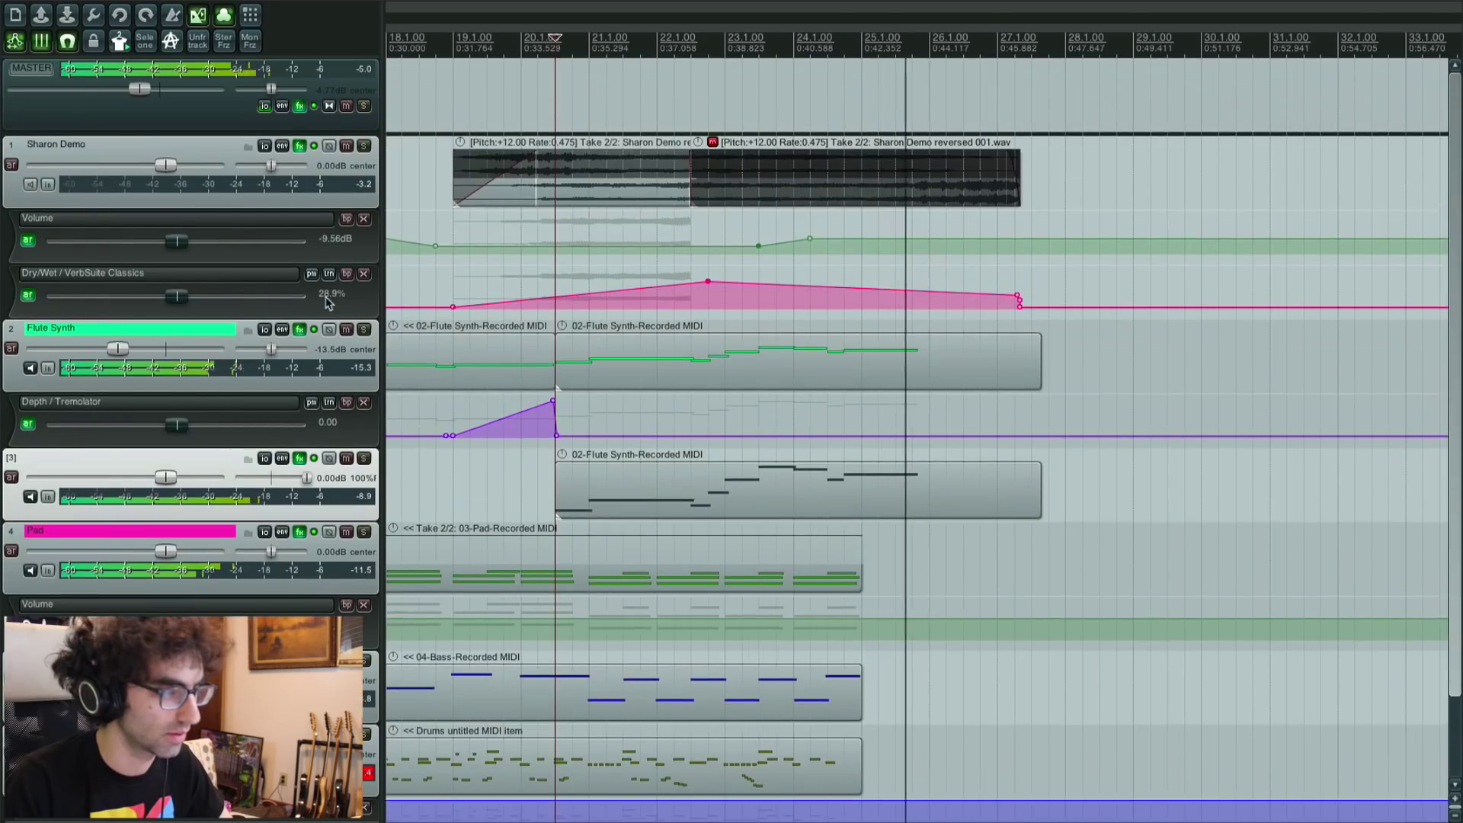
pyautogui.scroll(-5, 326, 297)
pyautogui.scroll(-1, 326, 297)
pyautogui.press('w')
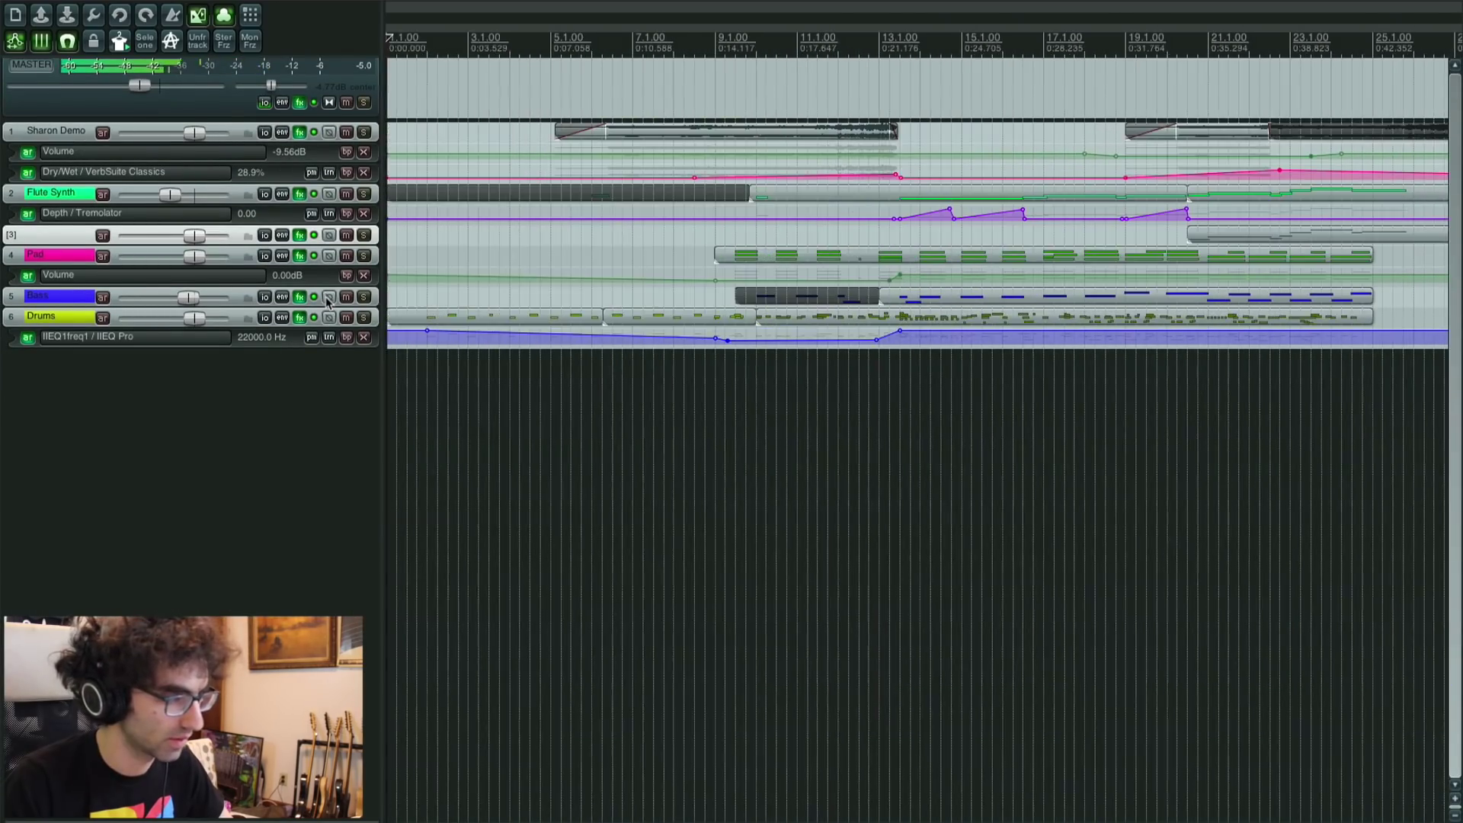
pyautogui.scroll(-3, 327, 297)
pyautogui.hscroll(-1, 326, 297)
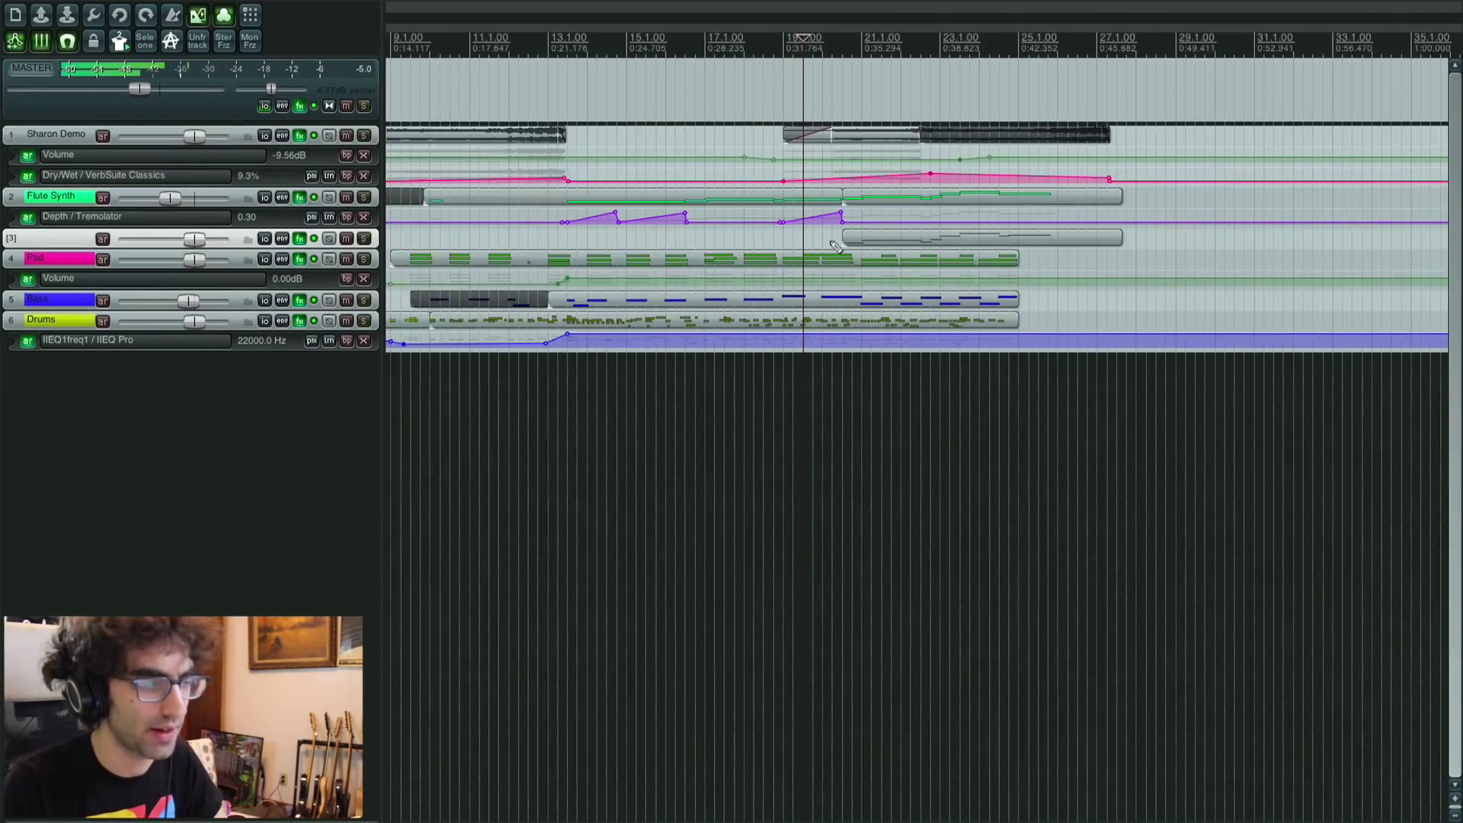
pyautogui.scroll(2, 836, 246)
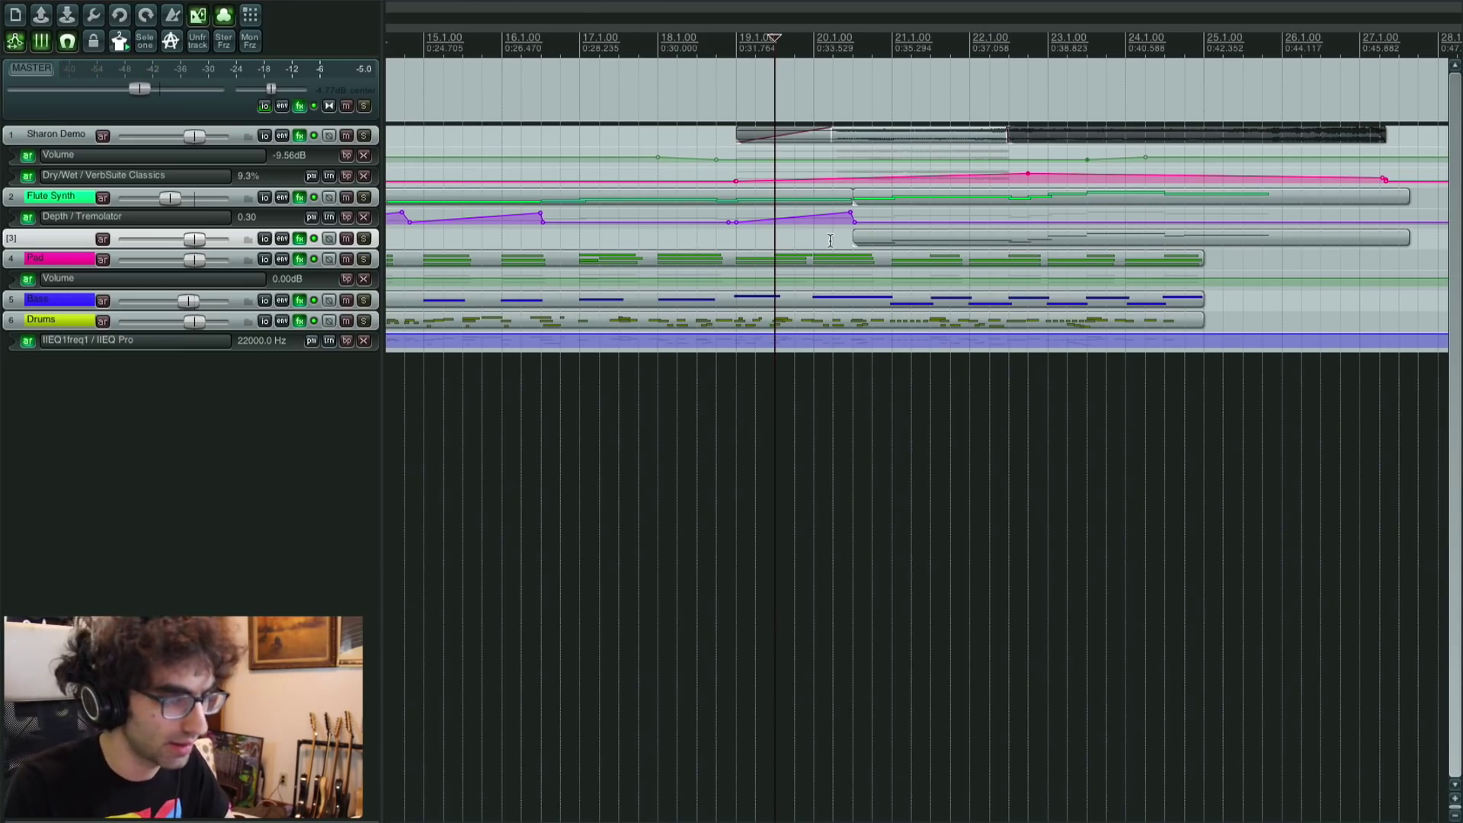
pyautogui.press('space')
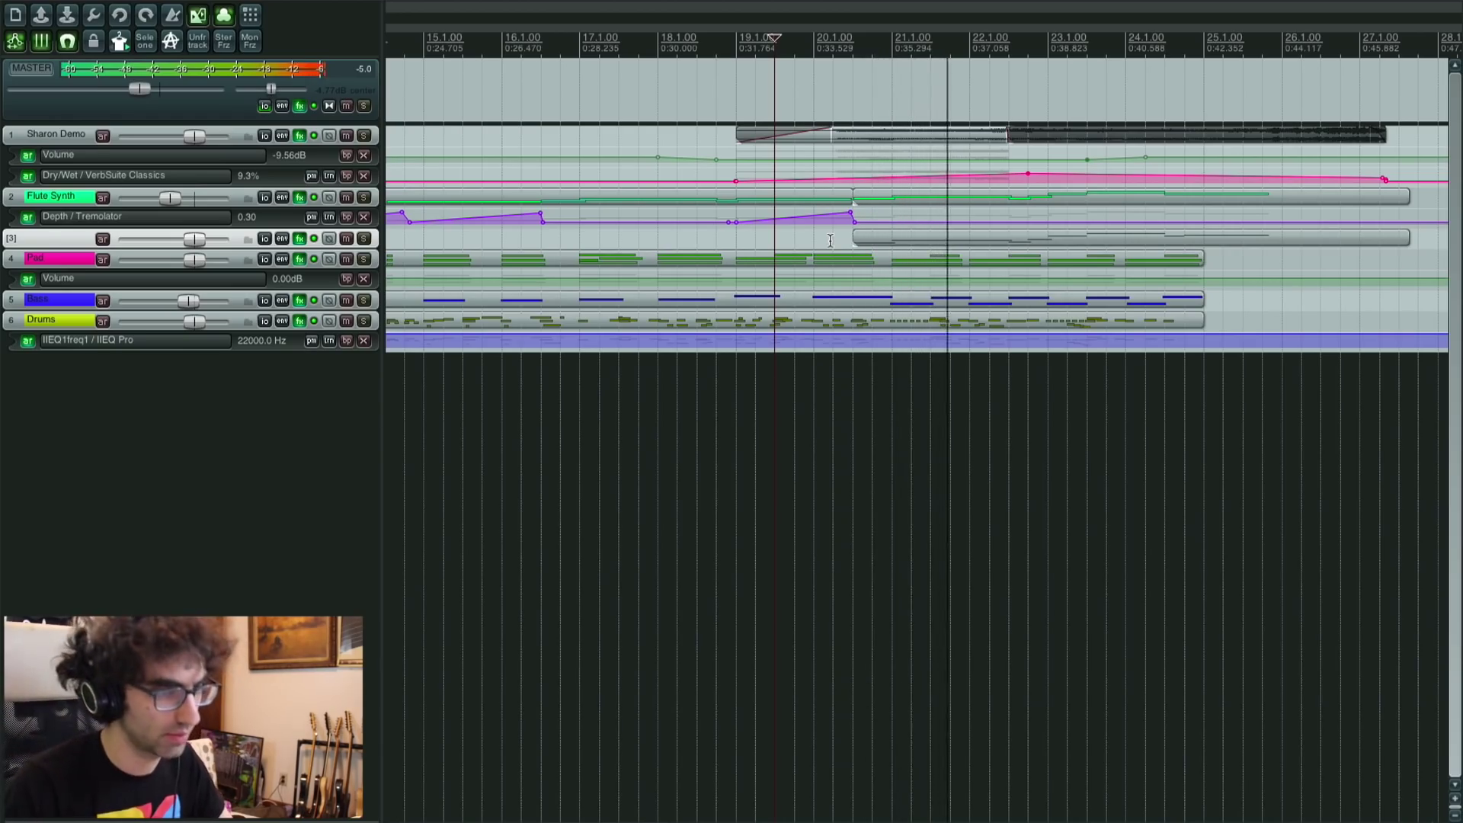
pyautogui.scroll(5, 967, 272)
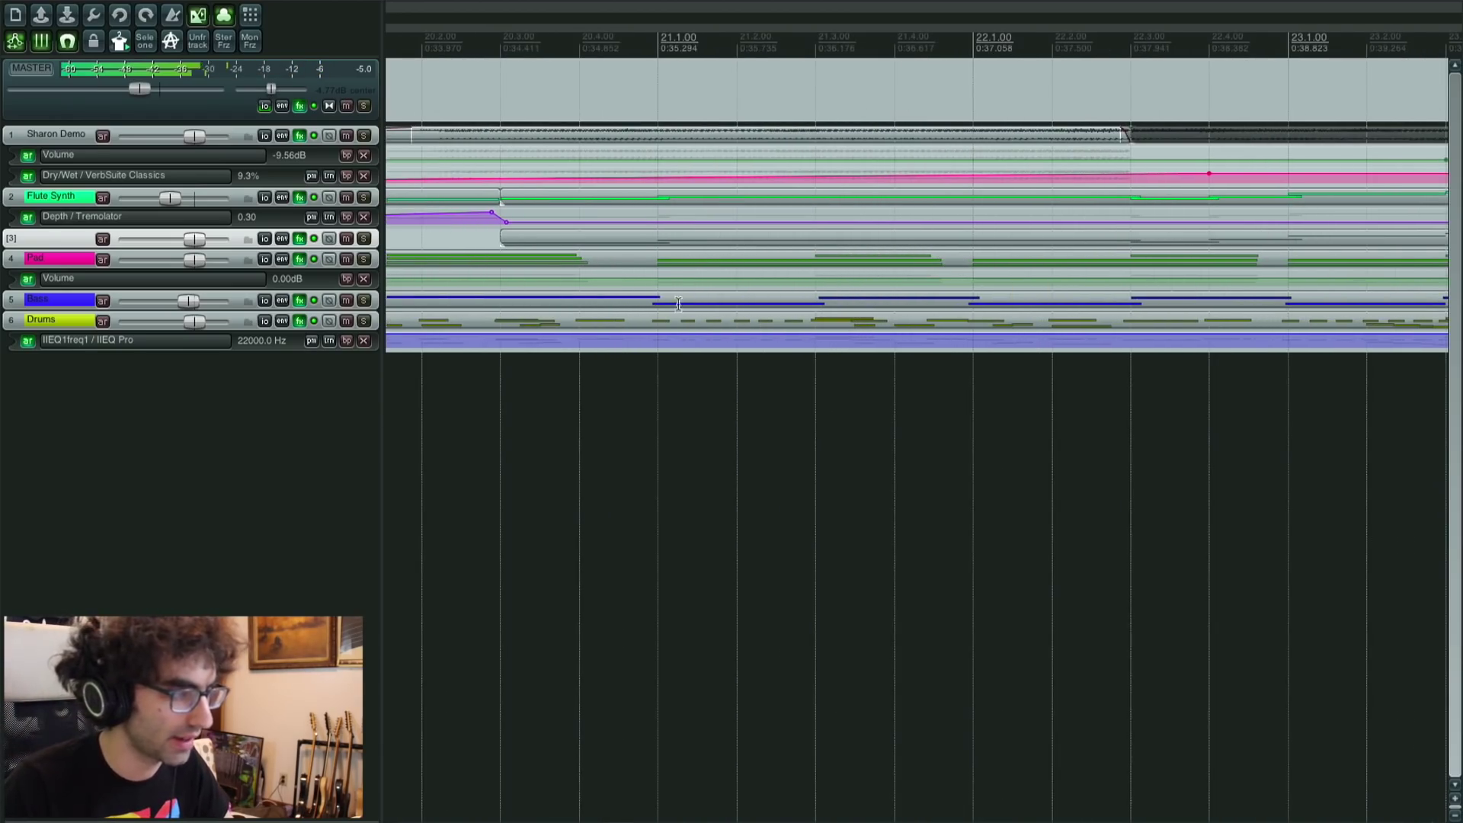
# Step: Insert a new track at the top and move tracks 2–6 into it as a folder
pyautogui.click(650, 302)
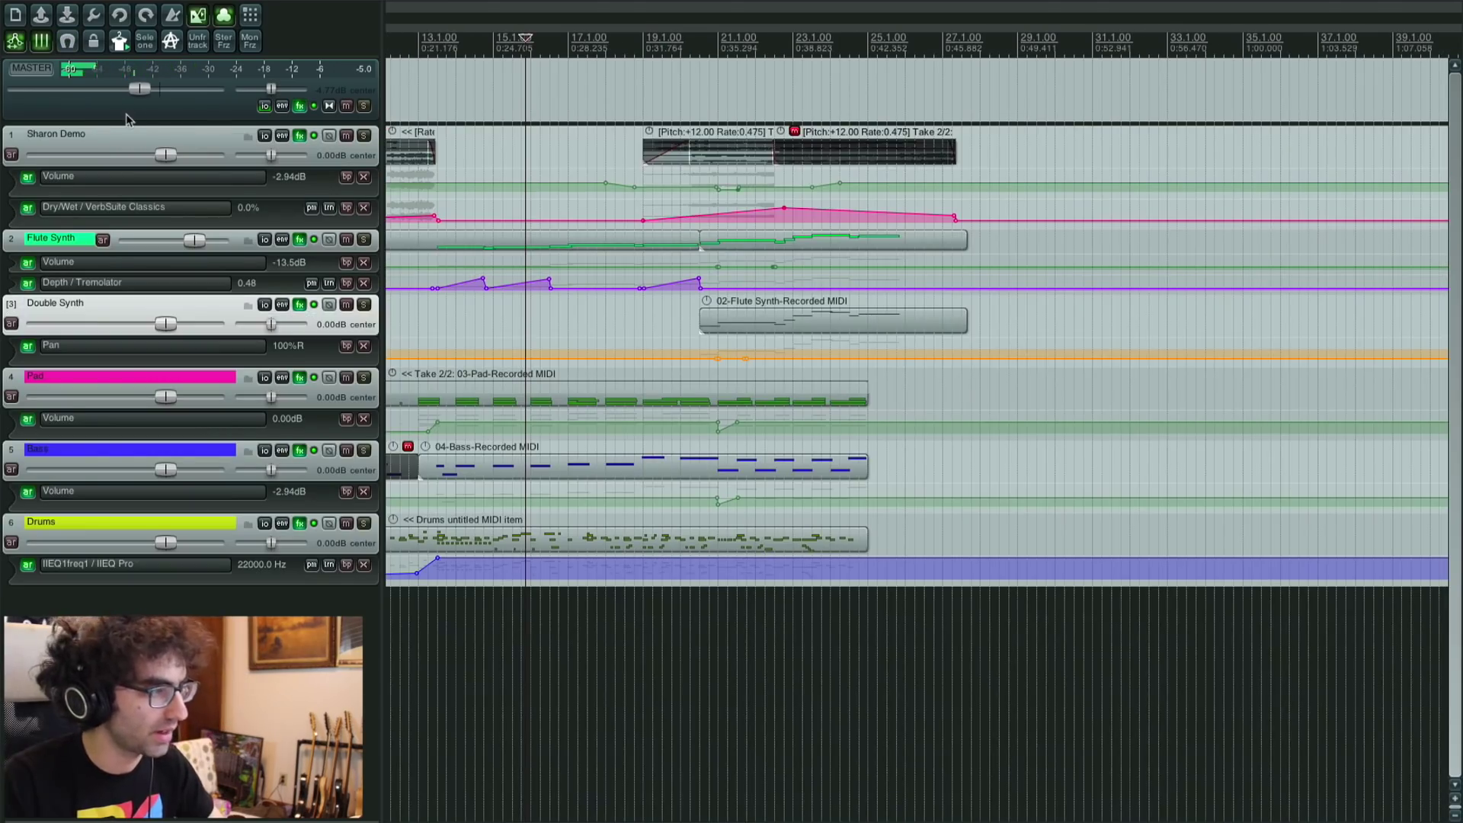
pyautogui.click(126, 118)
pyautogui.hotkey('ctrl', 't')
pyautogui.click(75, 187)
pyautogui.keyDown('shift'); pyautogui.click(76, 490); pyautogui.keyUp('shift')
pyautogui.moveTo(77, 178); pyautogui.dragTo(77, 149)
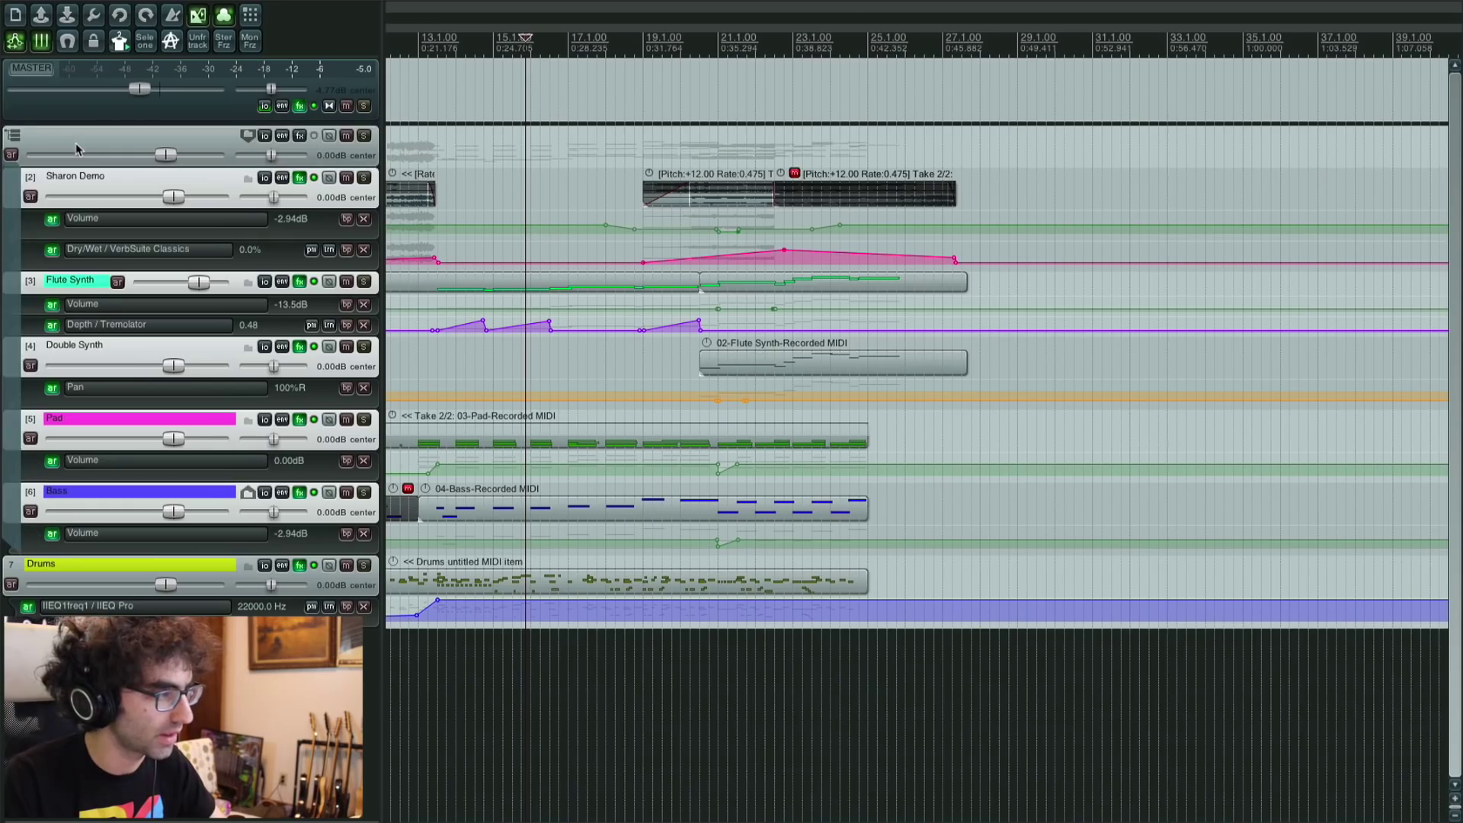
pyautogui.click(77, 149)
# Step: Rename the folder track to 'Tremolator Stuff'
pyautogui.doubleClick(74, 137)
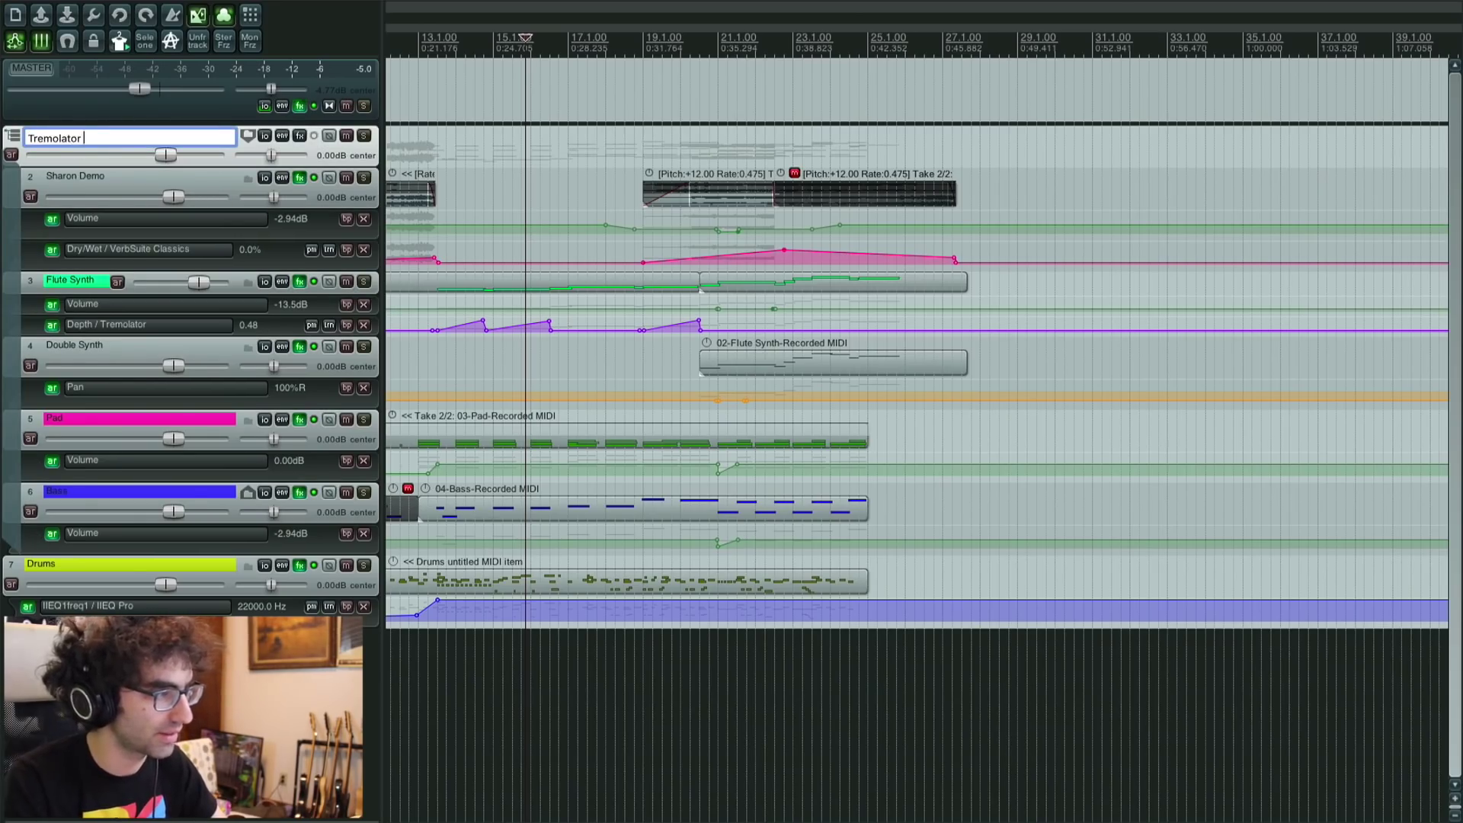
pyautogui.write('Tremolator Stuff')
pyautogui.press('Return')
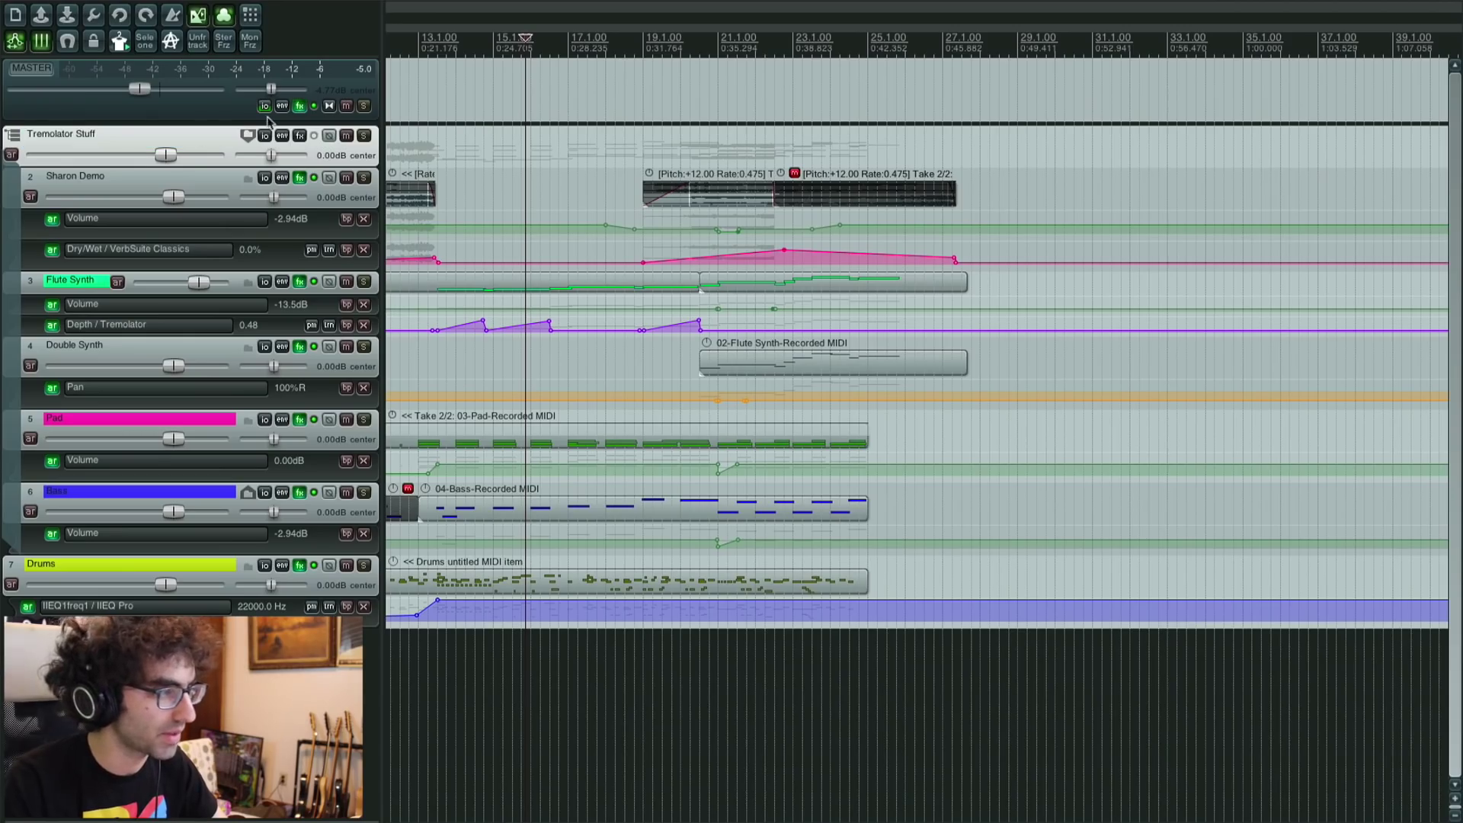
# Step: Add SoundToys Tremolator to the folder track and play from about bar 21
pyautogui.click(301, 135)
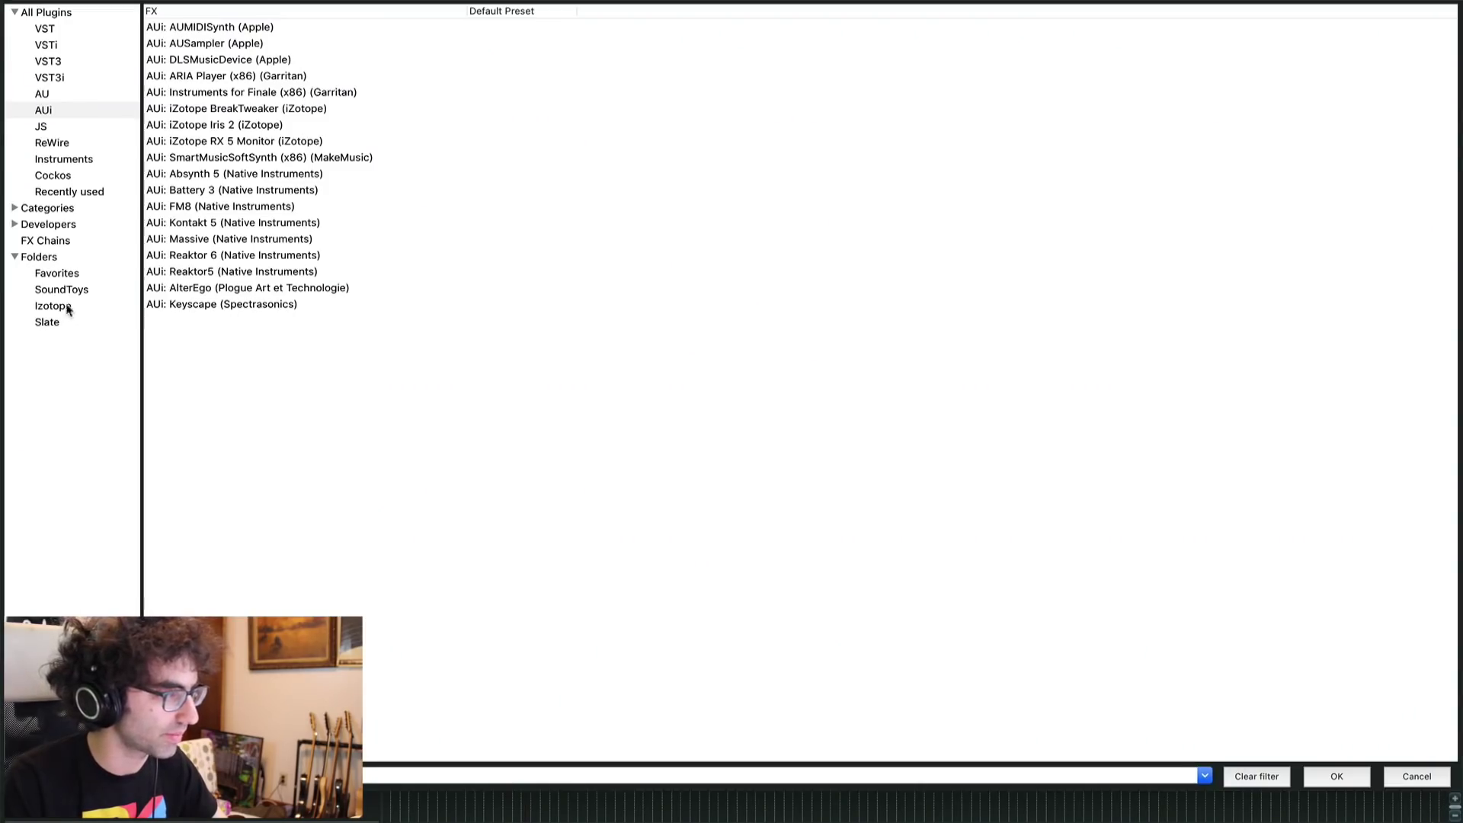
pyautogui.click(61, 290)
pyautogui.click(215, 304)
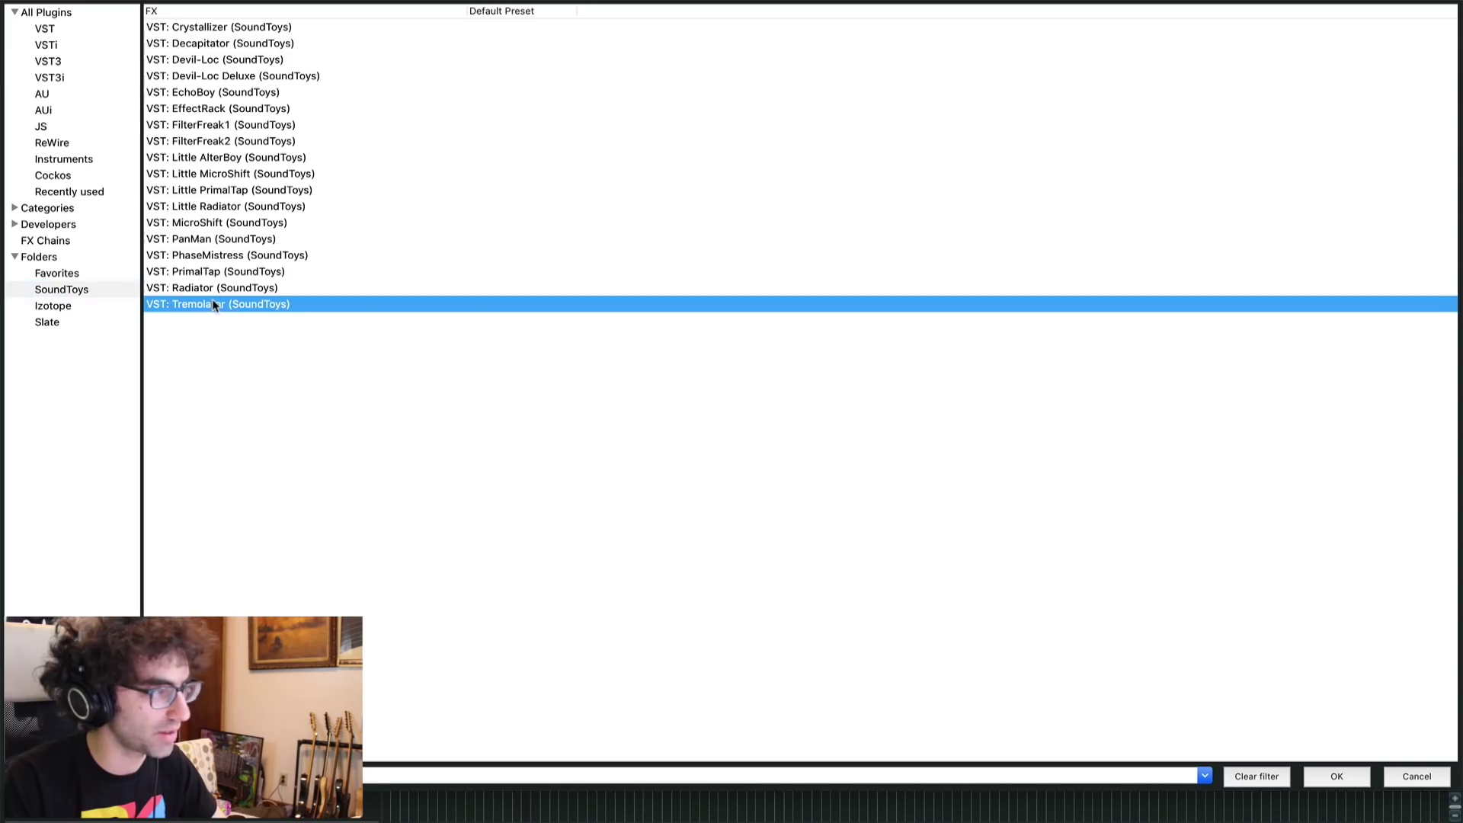
pyautogui.press('Return')
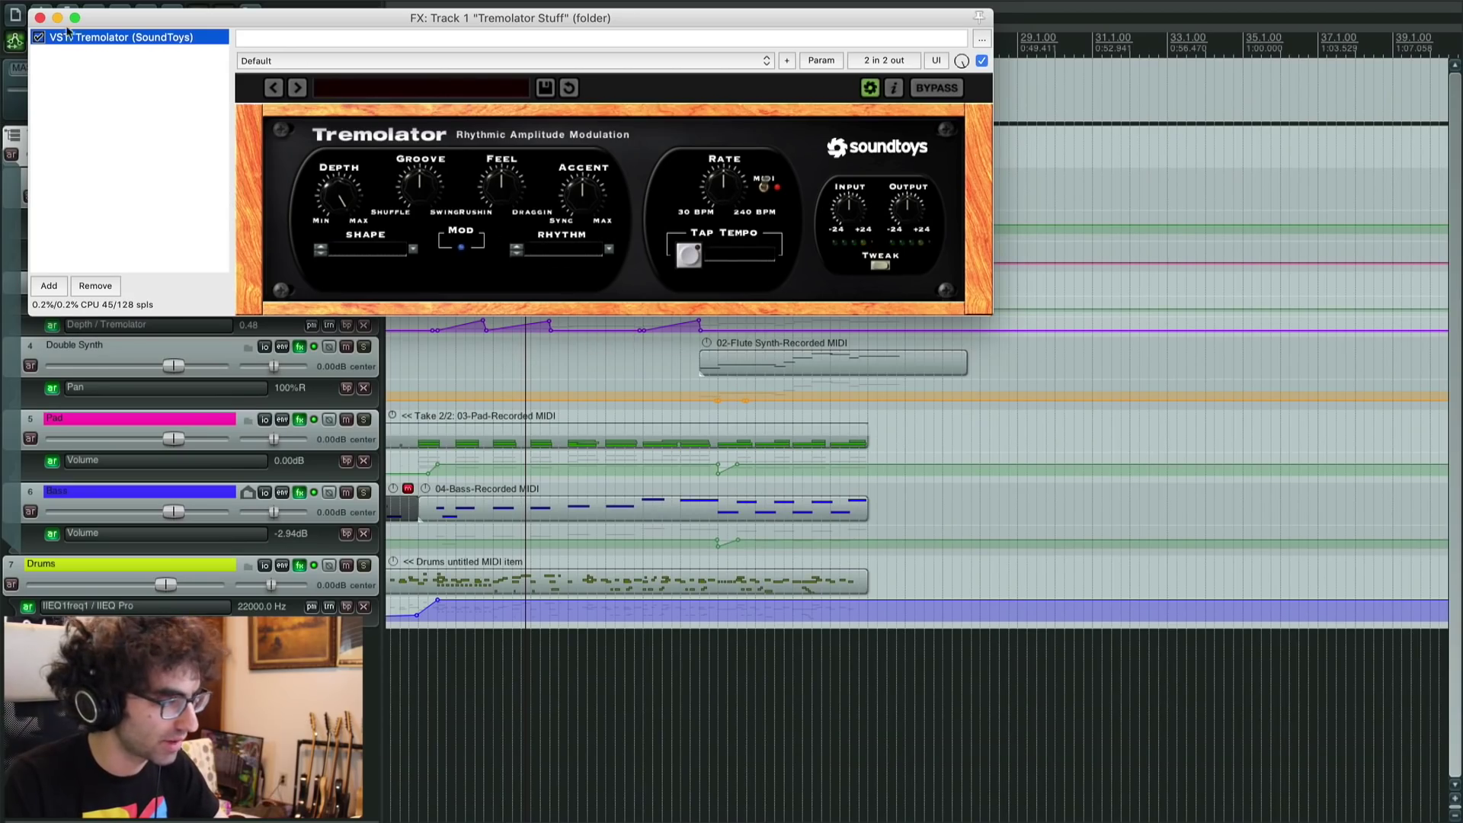
pyautogui.click(38, 17)
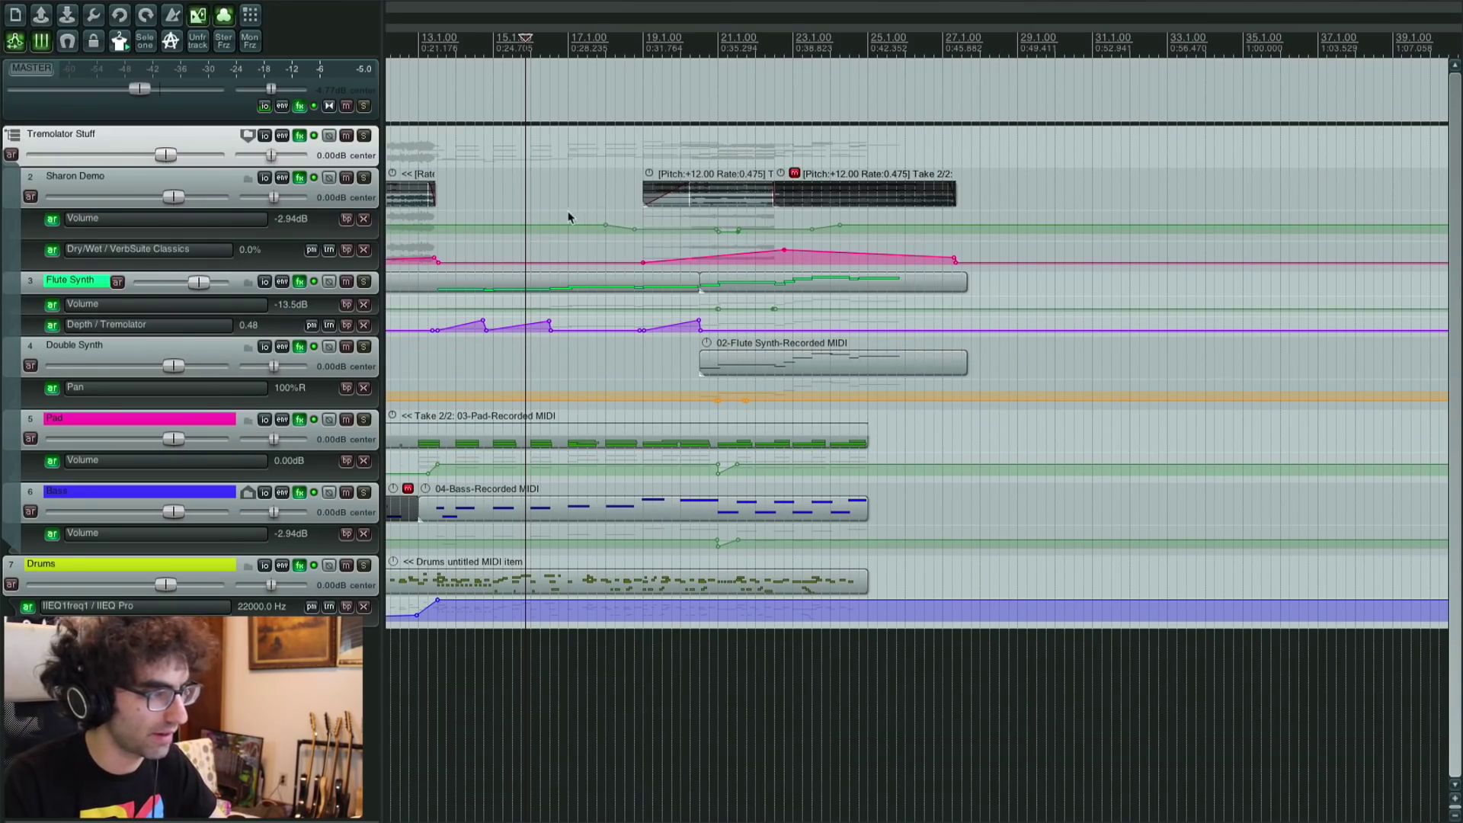
pyautogui.click(710, 156)
pyautogui.press('space')
pyautogui.press('space')
pyautogui.scroll(2, 716, 162)
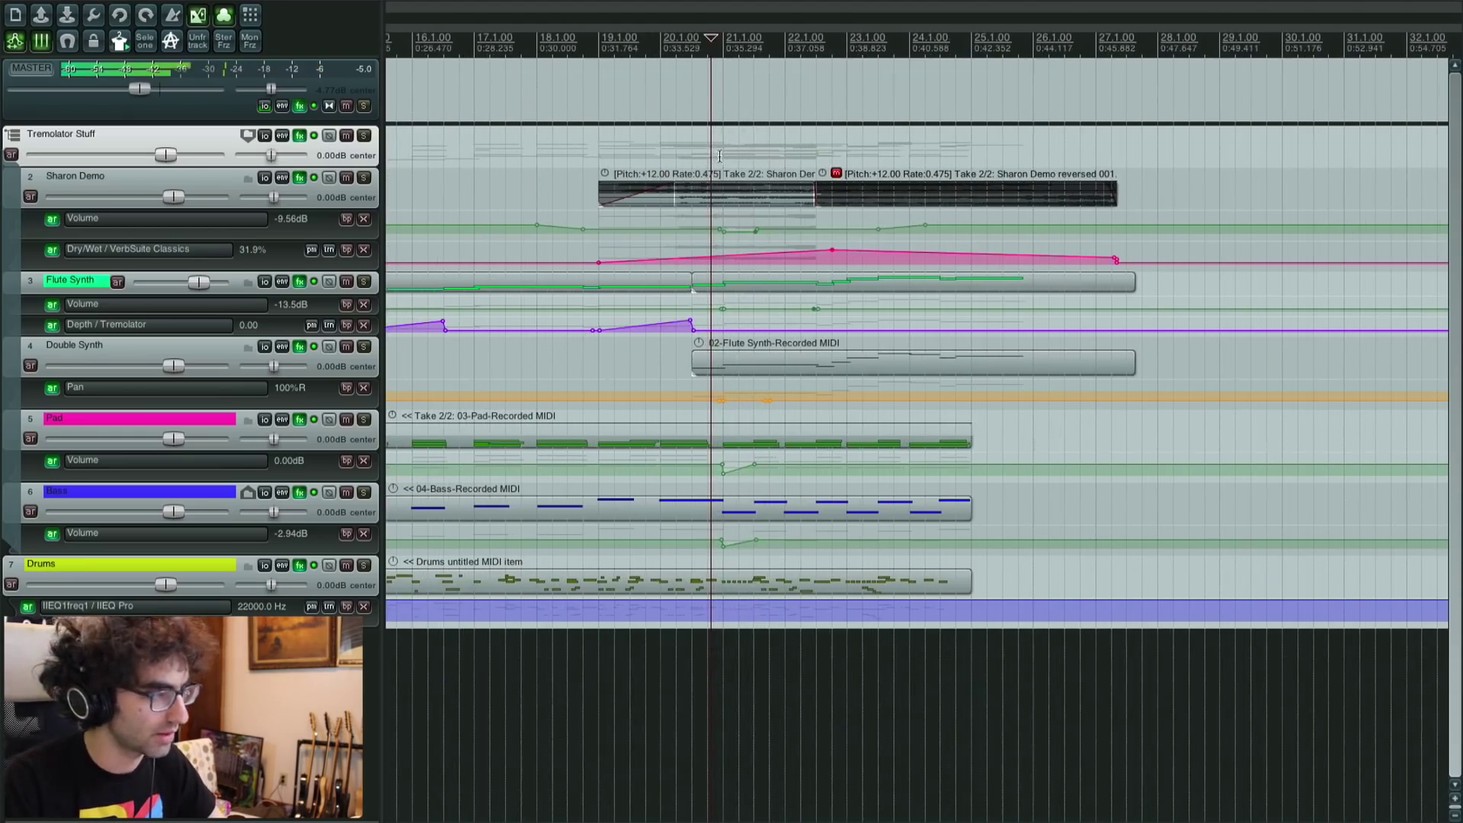
# Step: Show the Tremolator Depth envelope on Tremolator Stuff and add points near bar 21
pyautogui.click(285, 136)
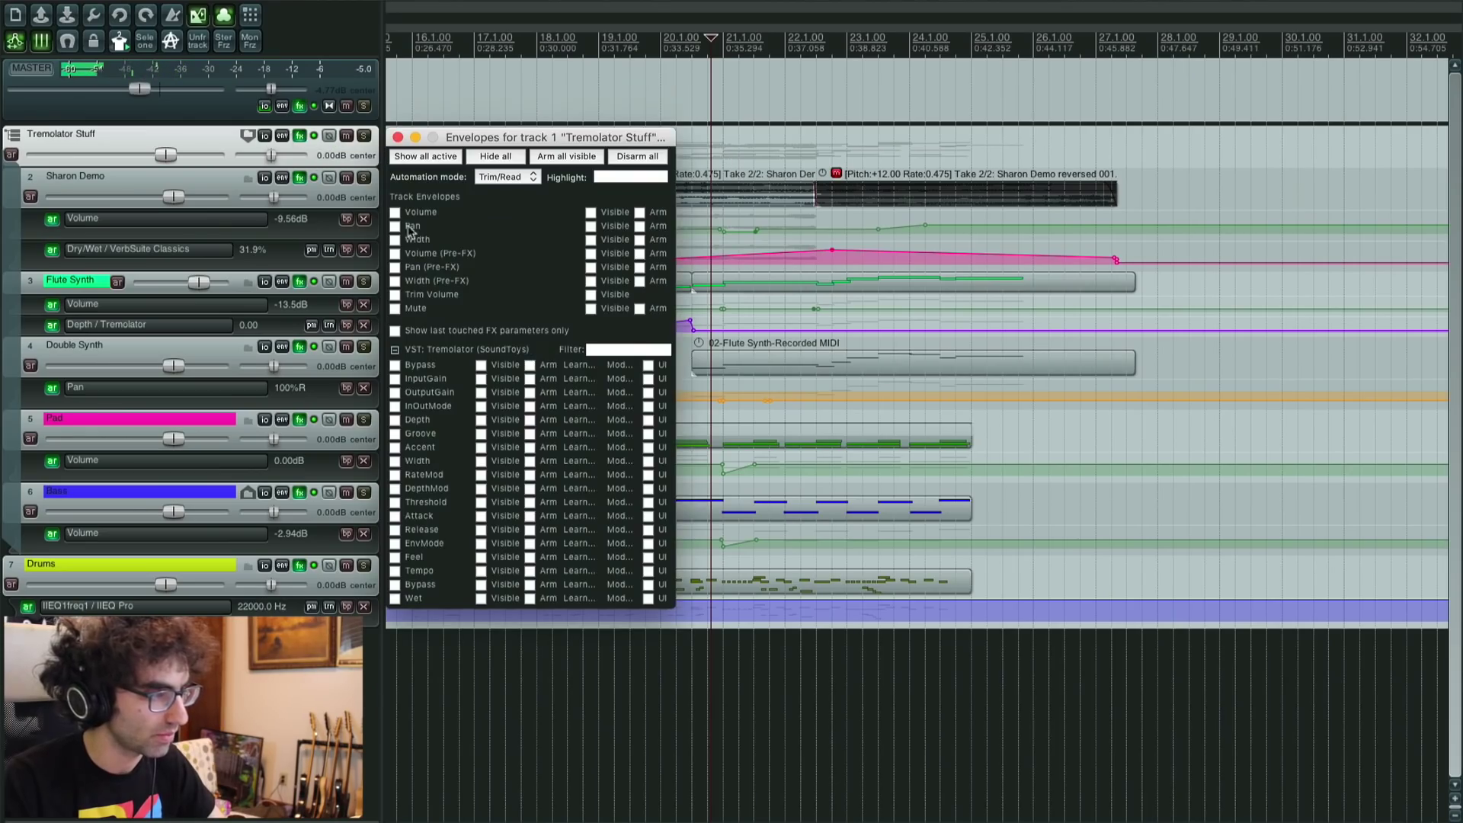
pyautogui.click(415, 422)
pyautogui.scroll(6, 775, 227)
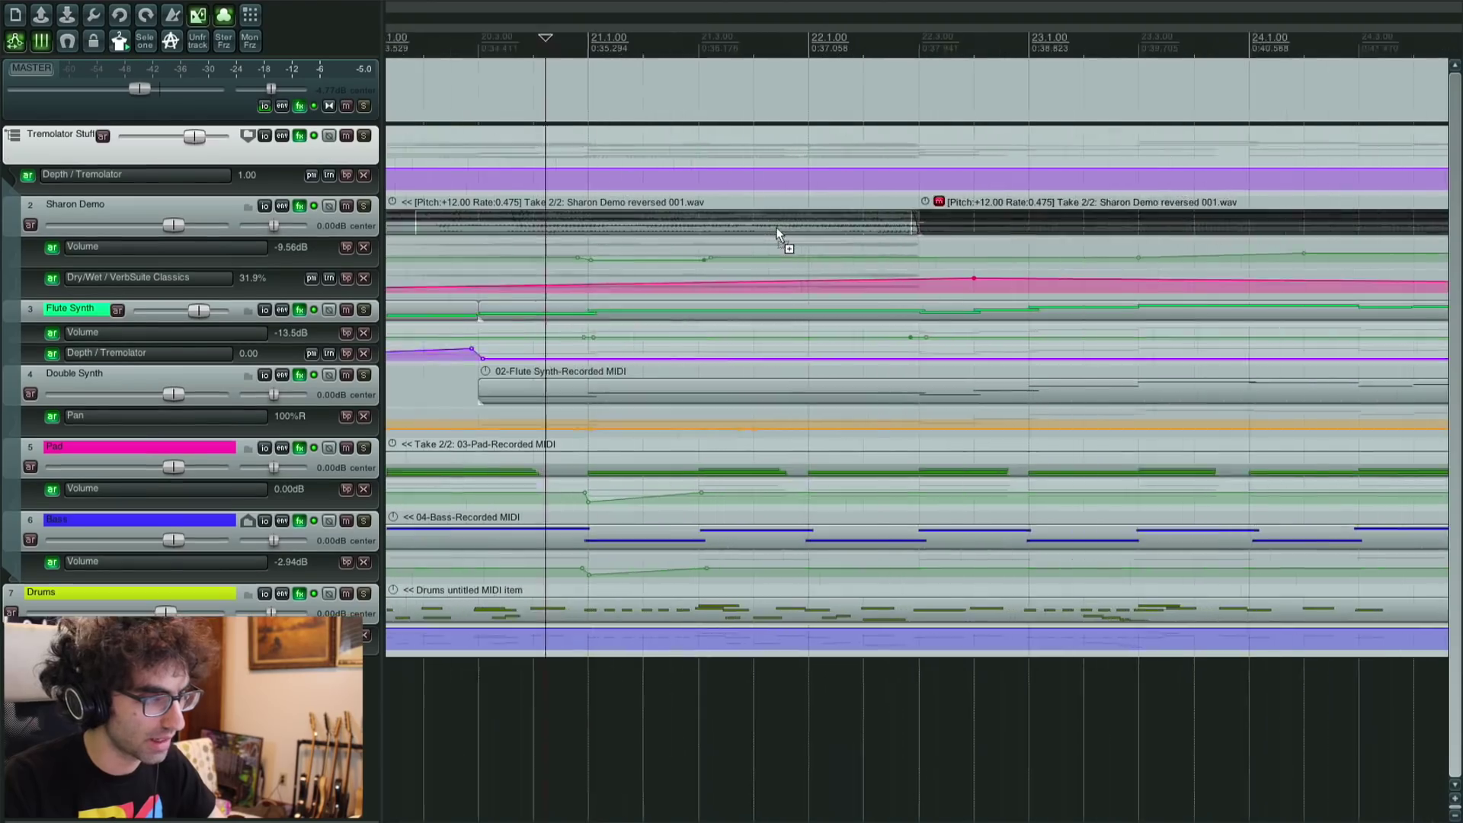
pyautogui.click(531, 166)
pyautogui.click(514, 166)
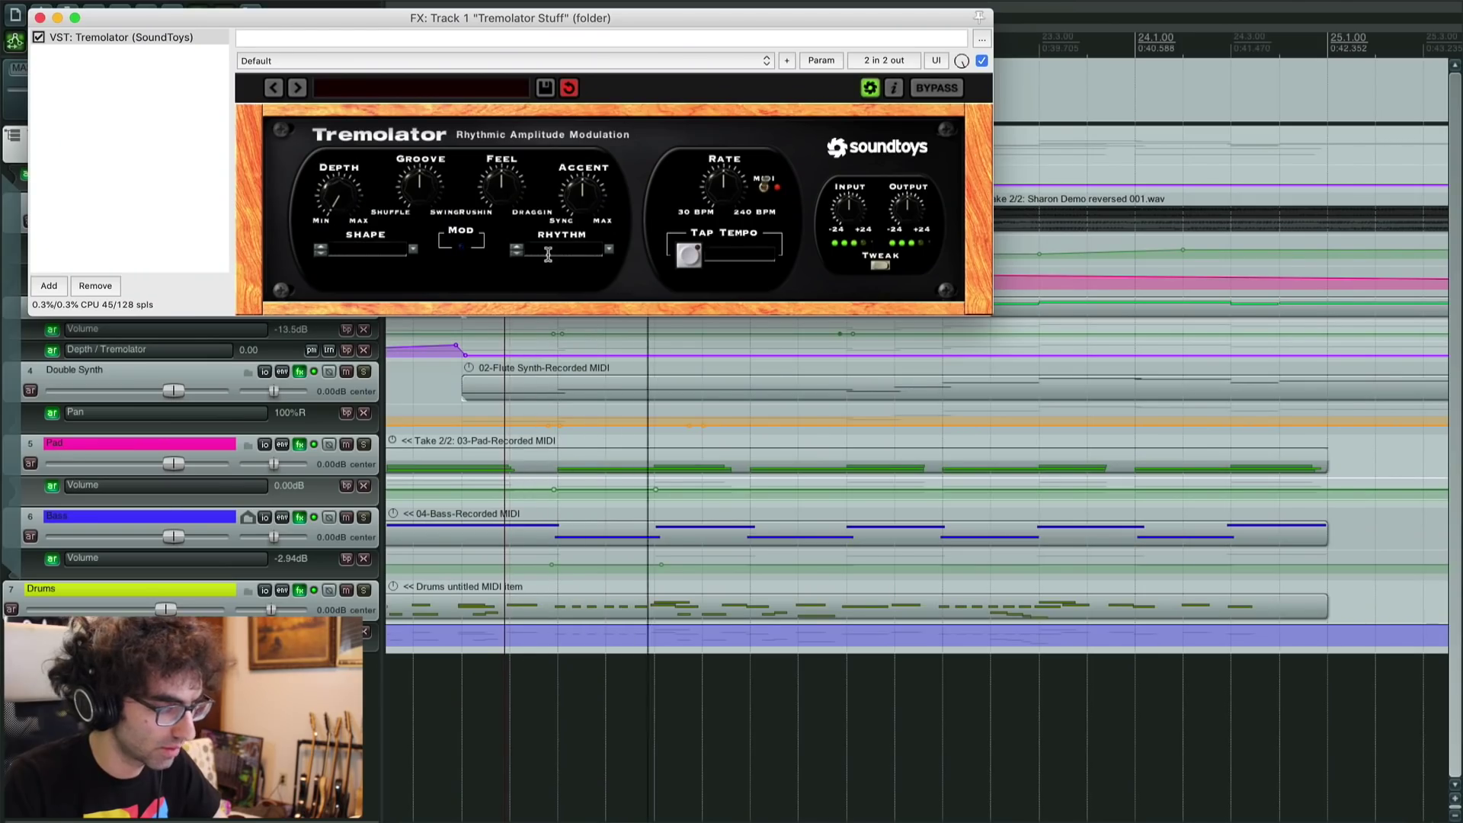
# Step: Play from just before bar 19 to hear the depth swell, then open the Drums MIDI item
pyautogui.press('Escape')
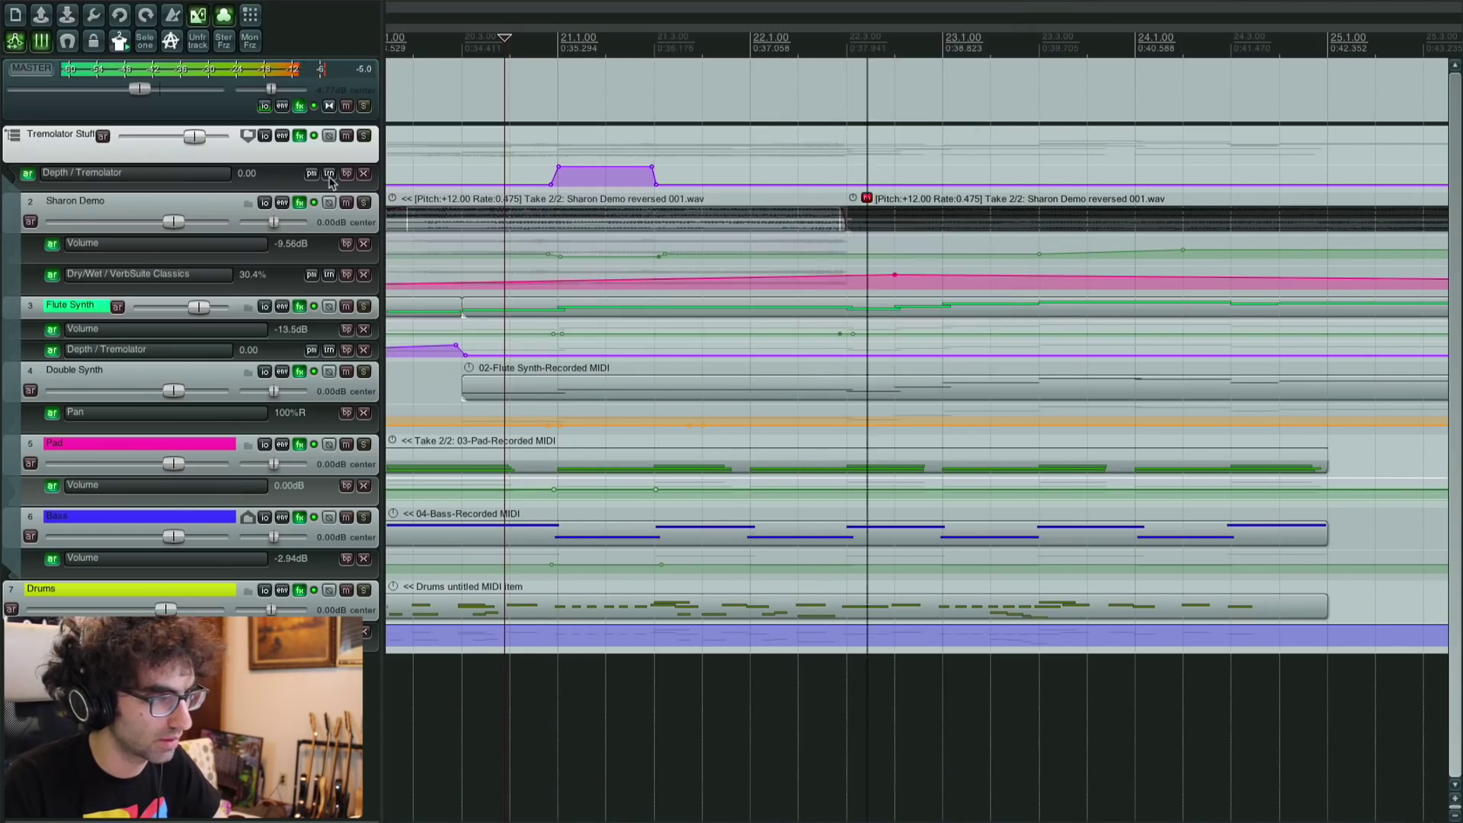
pyautogui.scroll(-2, 332, 183)
pyautogui.hscroll(-3, 331, 183)
pyautogui.scroll(-4, 332, 183)
pyautogui.hscroll(-5, 332, 183)
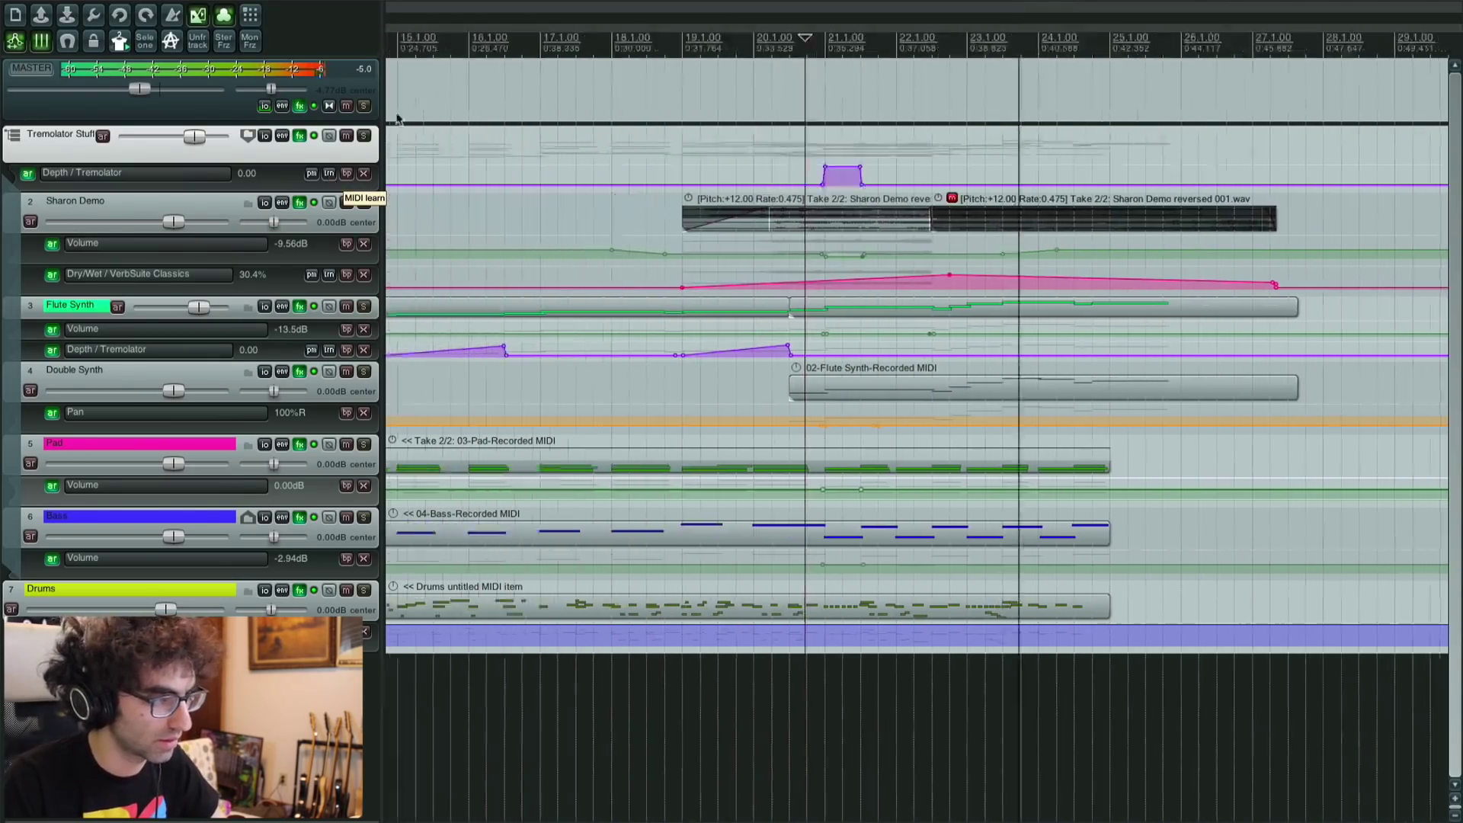
pyautogui.click(668, 103)
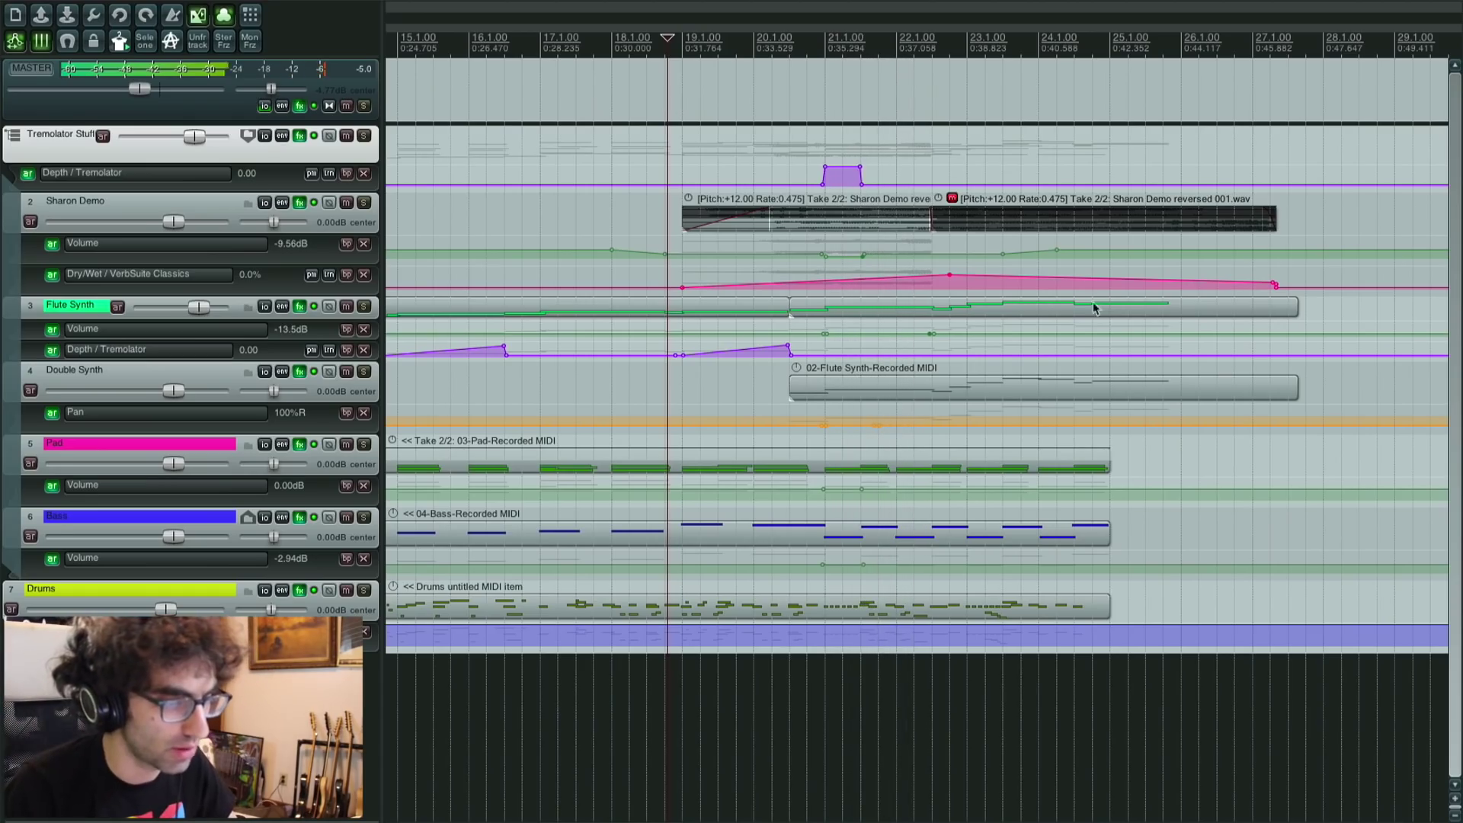
pyautogui.scroll(4, 881, 596)
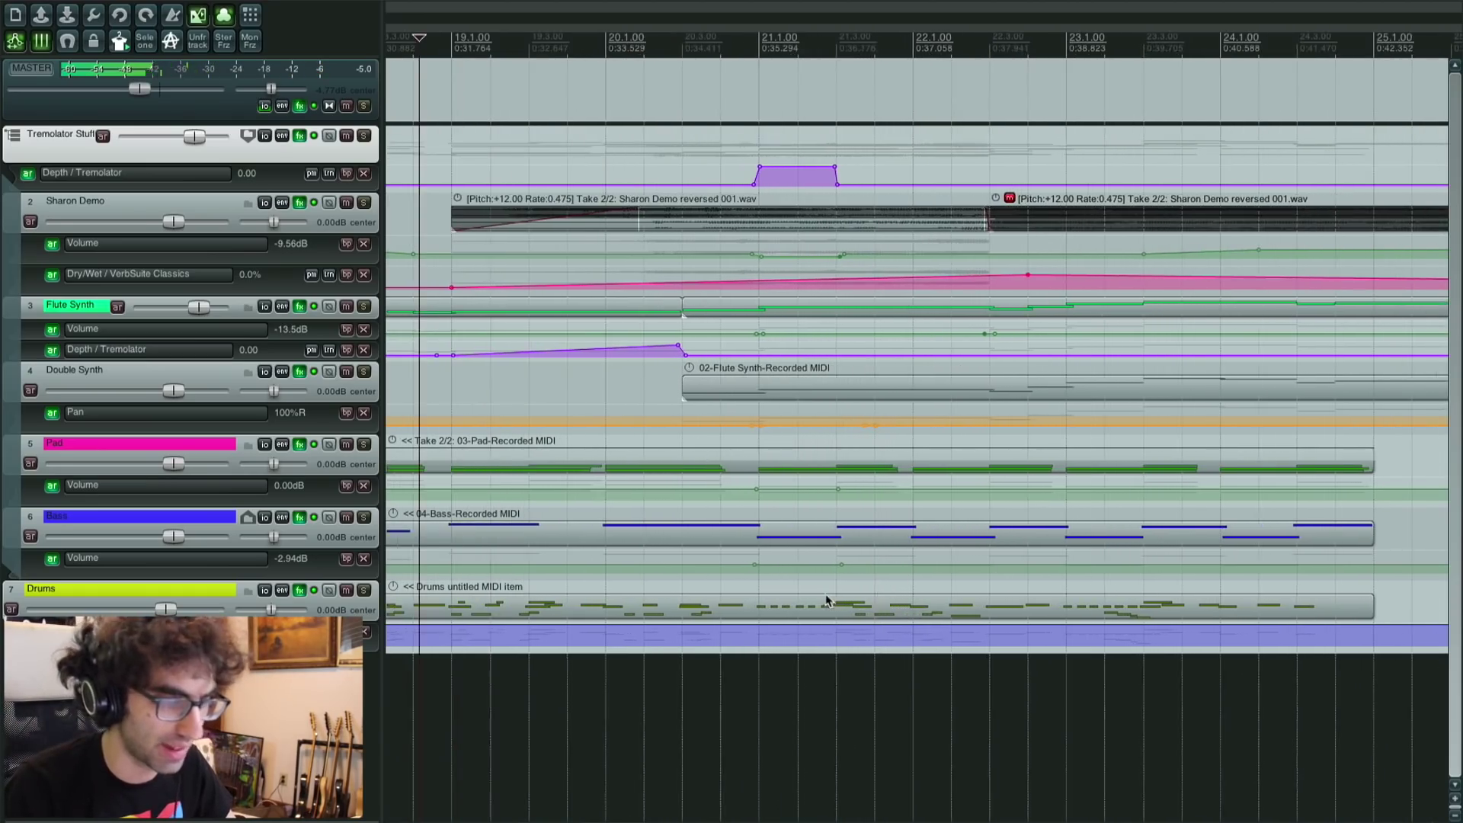
pyautogui.doubleClick(848, 607)
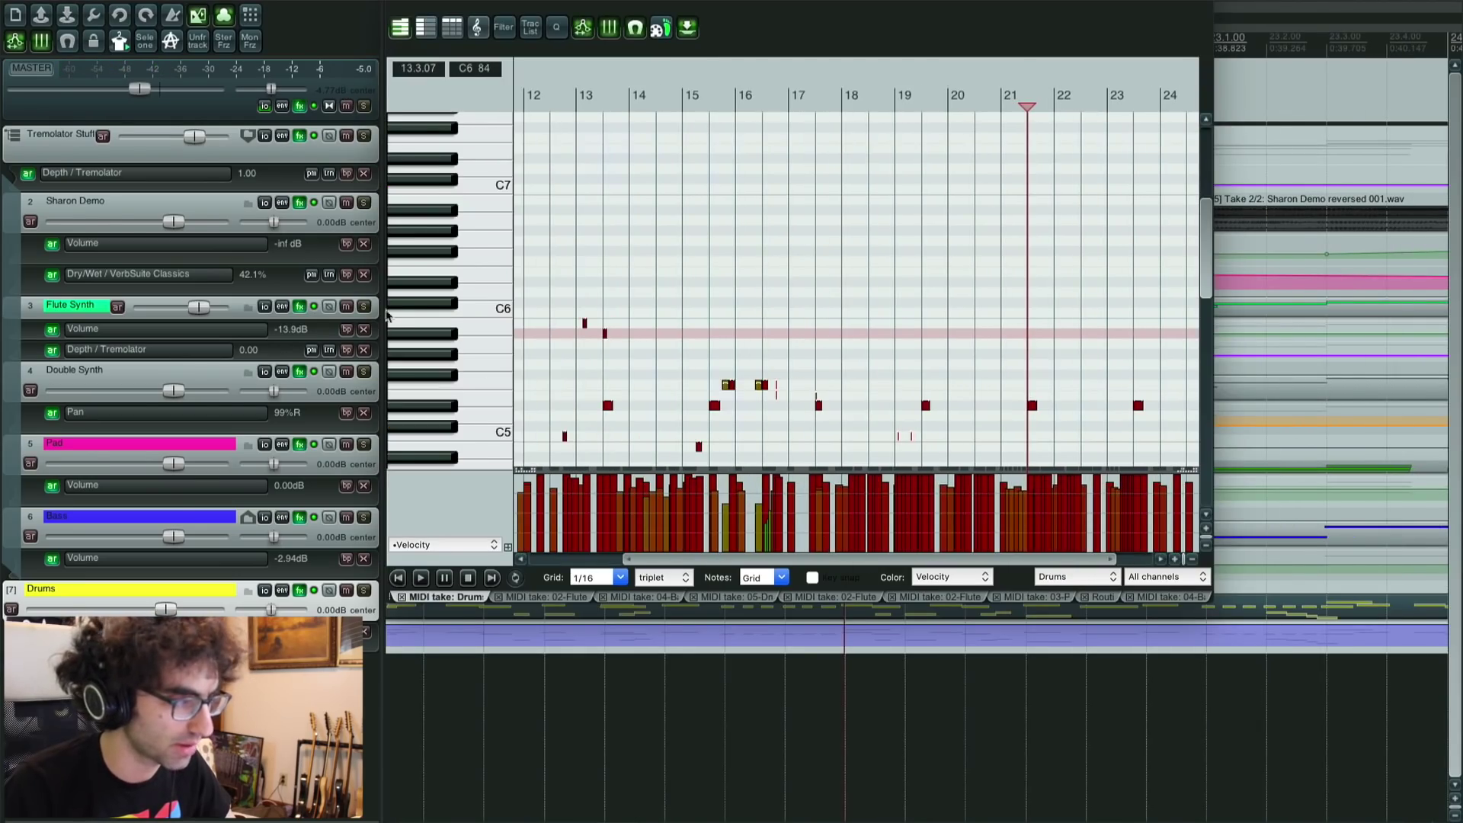
# Step: Audition the C6 note and briefly play the drums in the MIDI editor
pyautogui.click(451, 302)
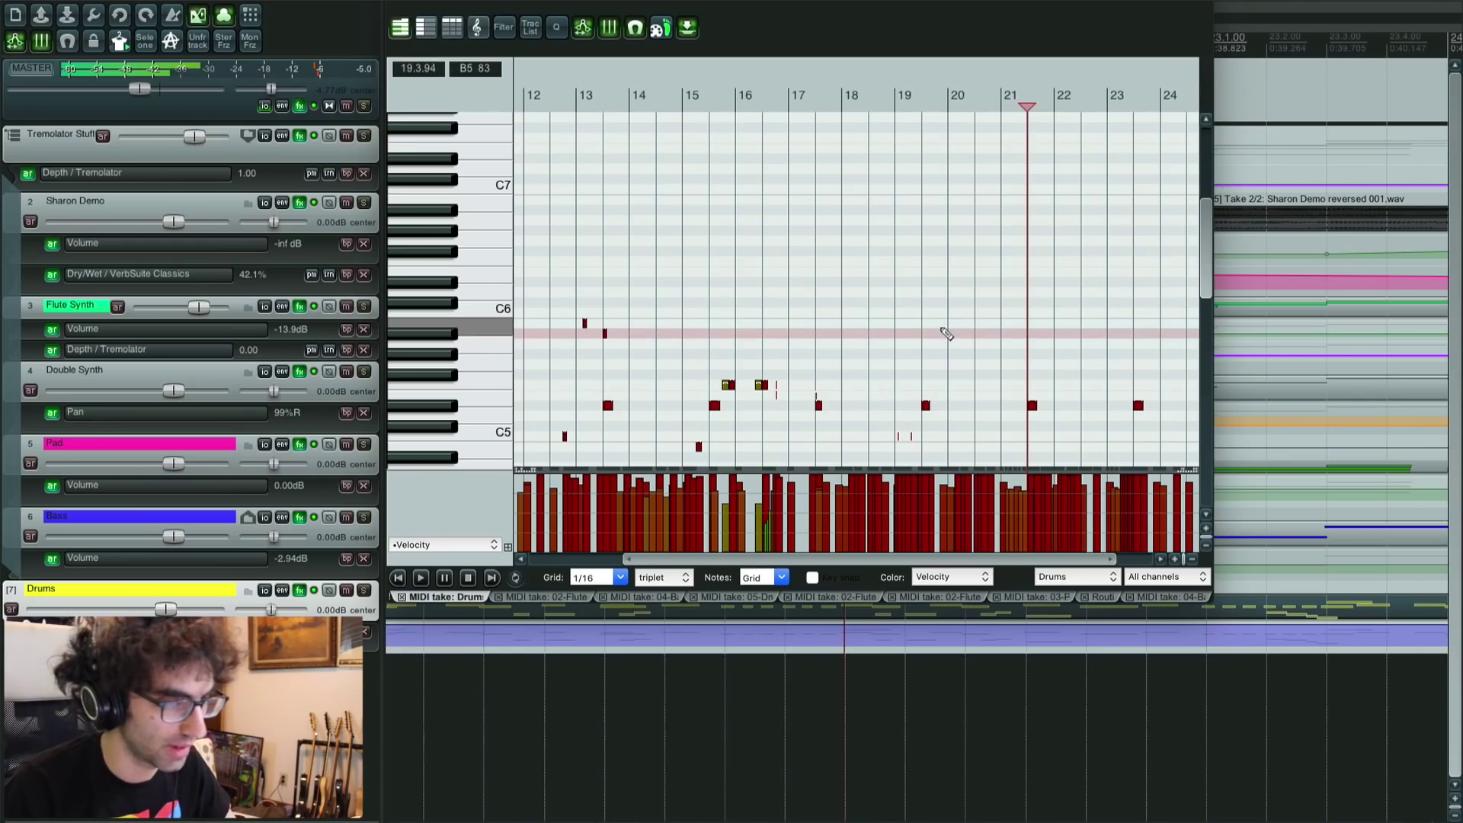
pyautogui.press('space')
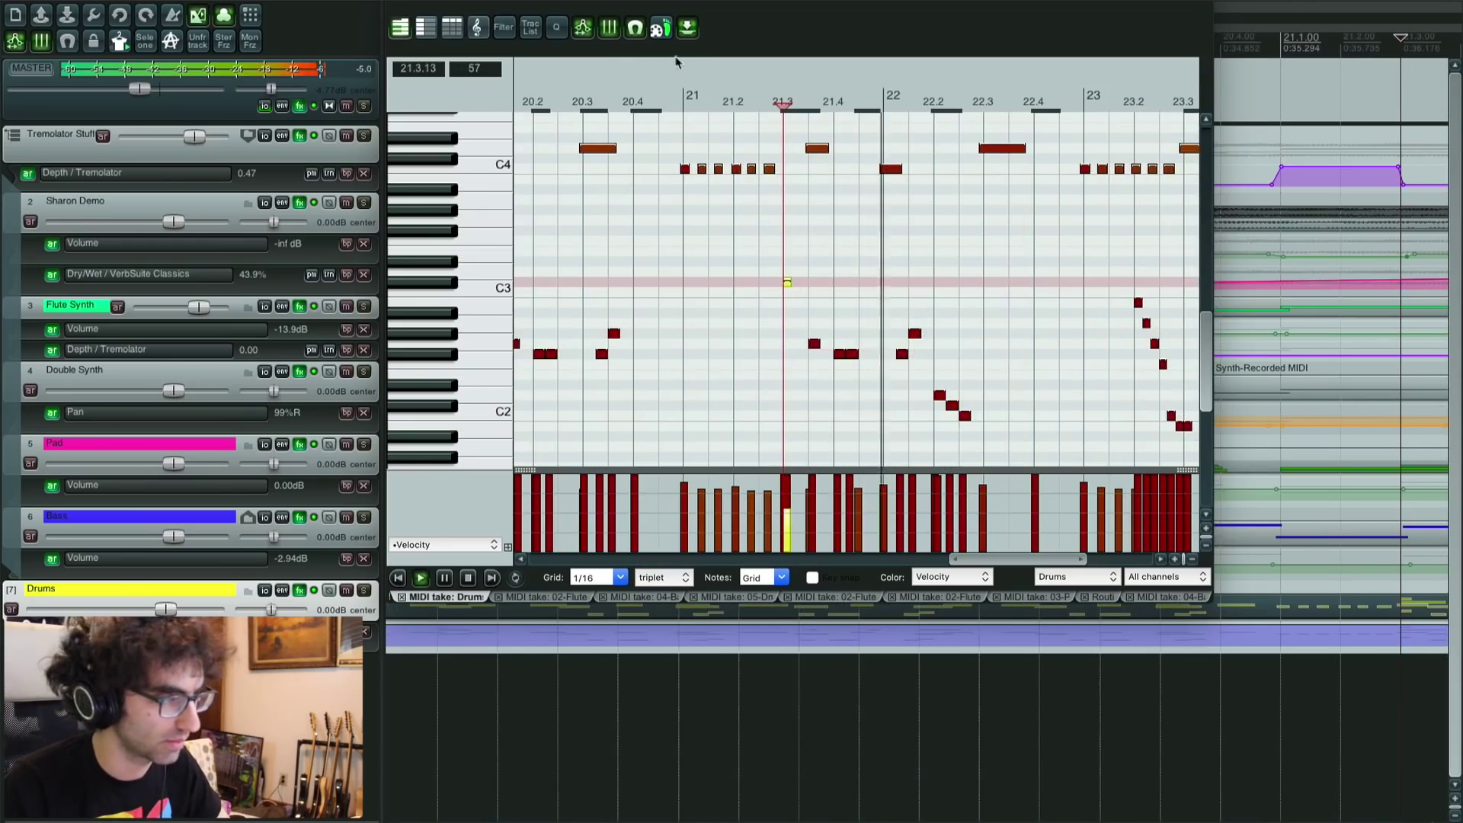
pyautogui.press('space')
pyautogui.scroll(-5, 805, 407)
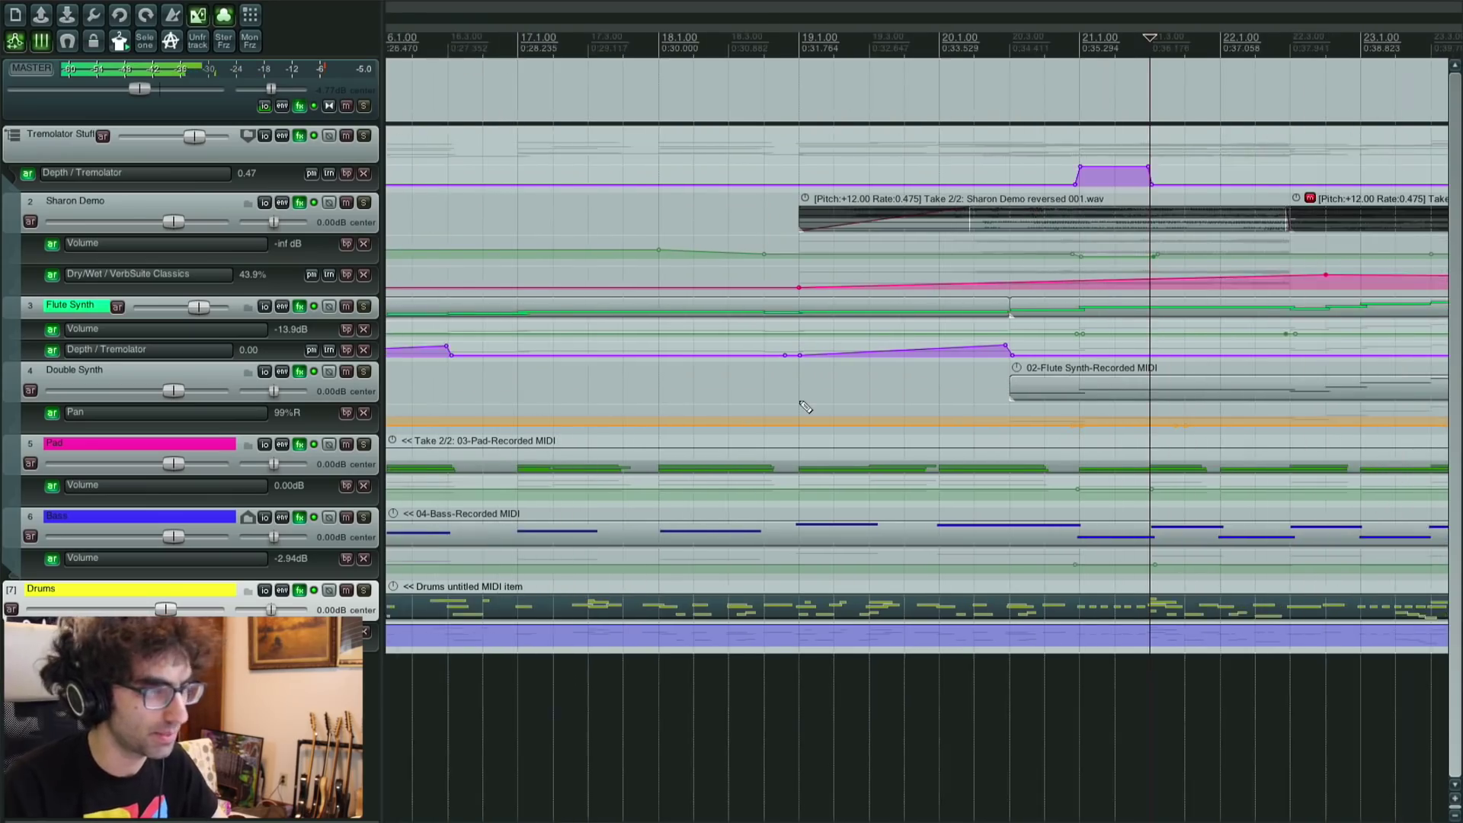
pyautogui.scroll(-3, 799, 400)
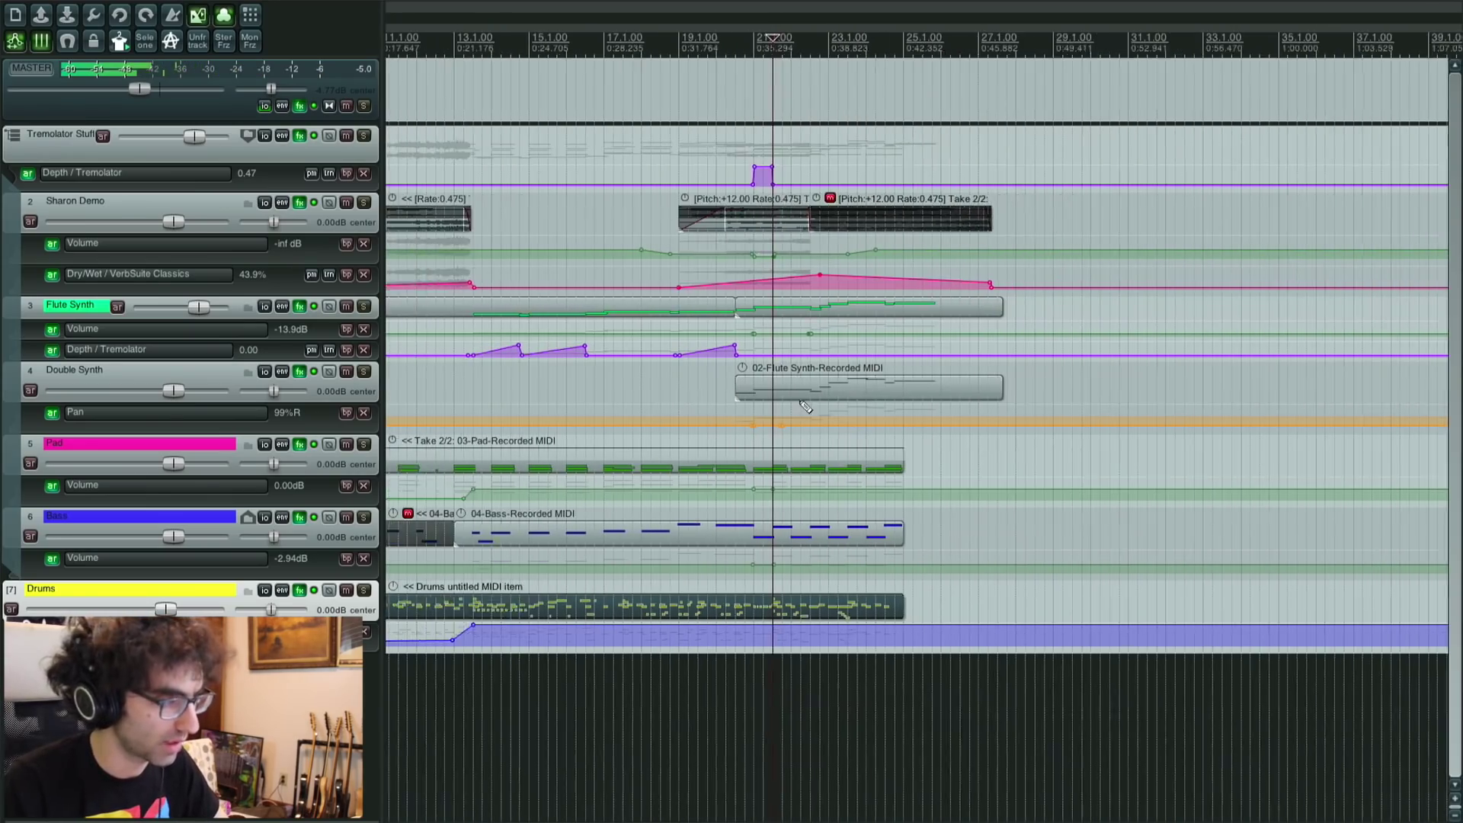
pyautogui.scroll(3, 861, 358)
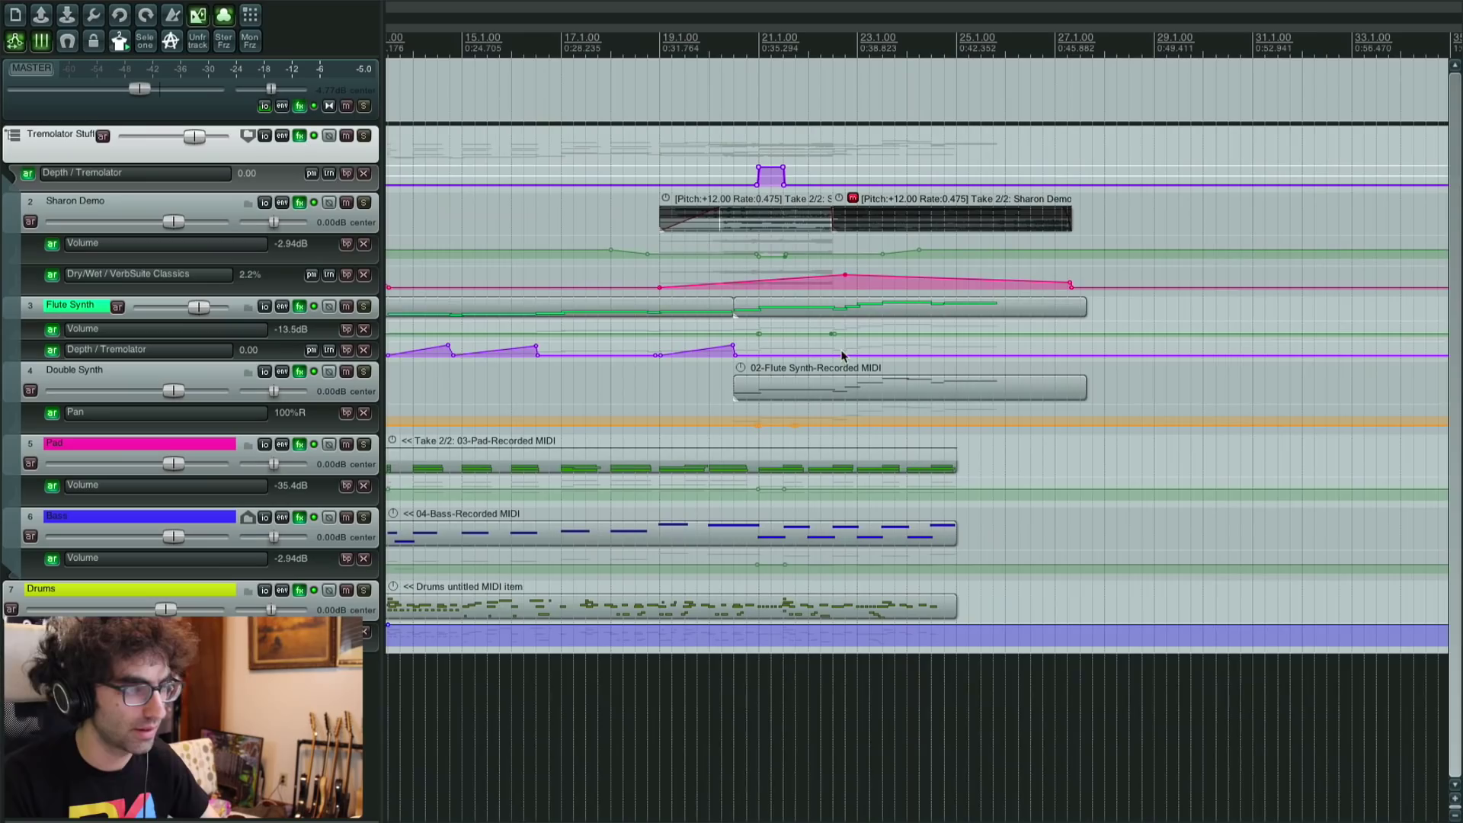
pyautogui.hscroll(2, 842, 356)
# Step: Duplicate the Drums track directly beneath the original
pyautogui.click(575, 384)
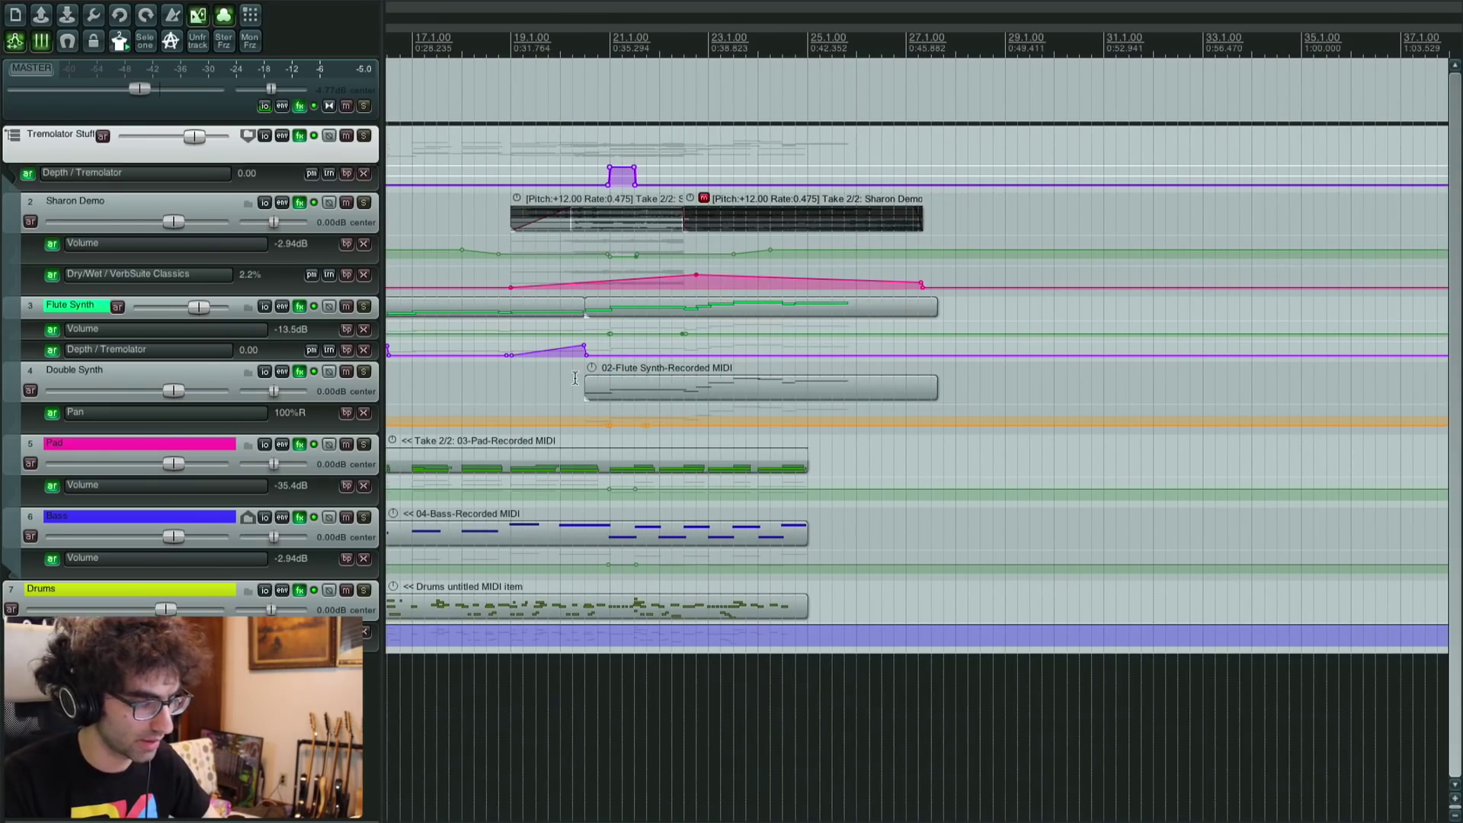
pyautogui.click(532, 376)
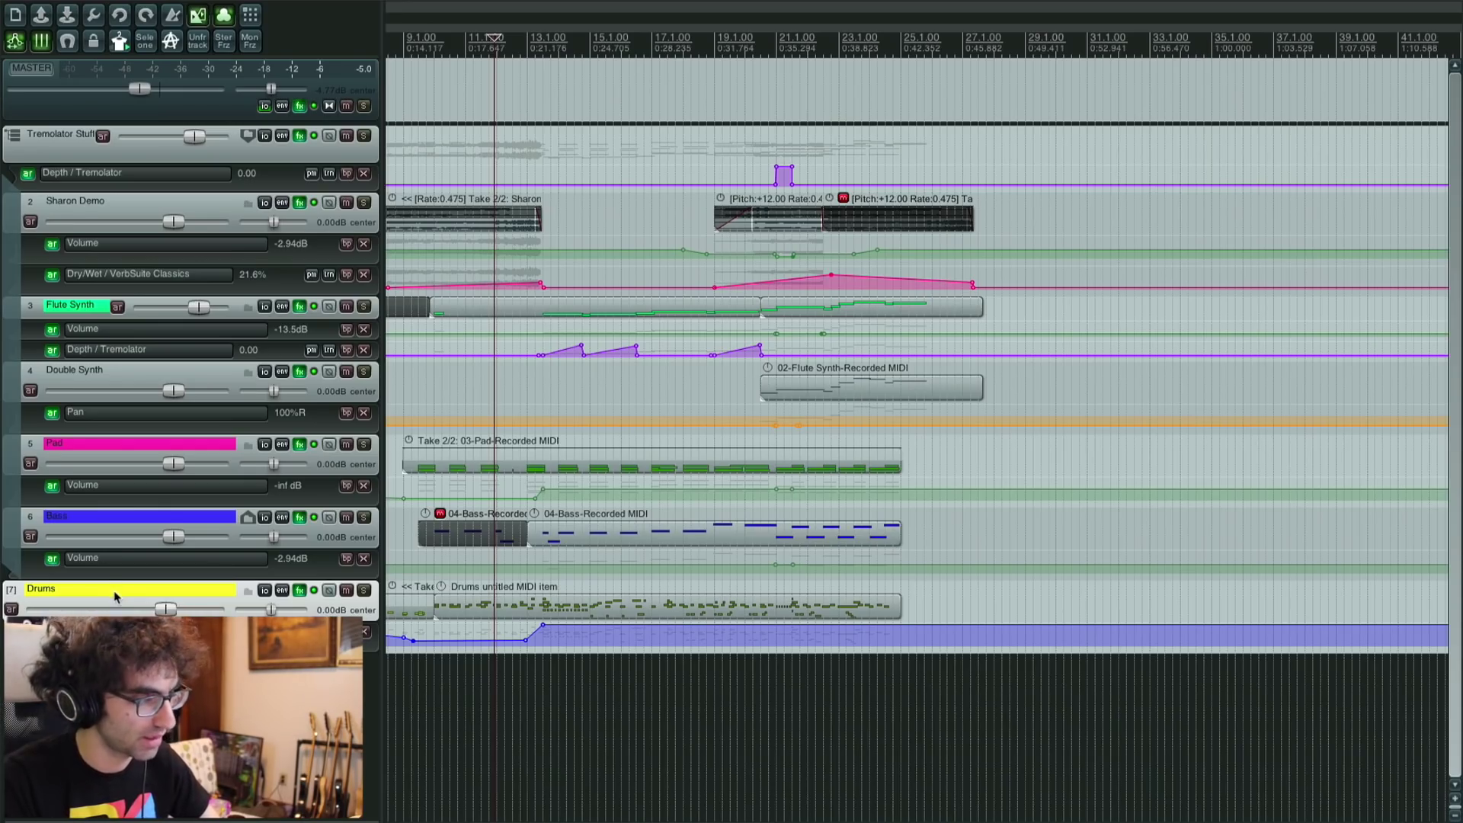
pyautogui.hotkey('ctrl', 'd')
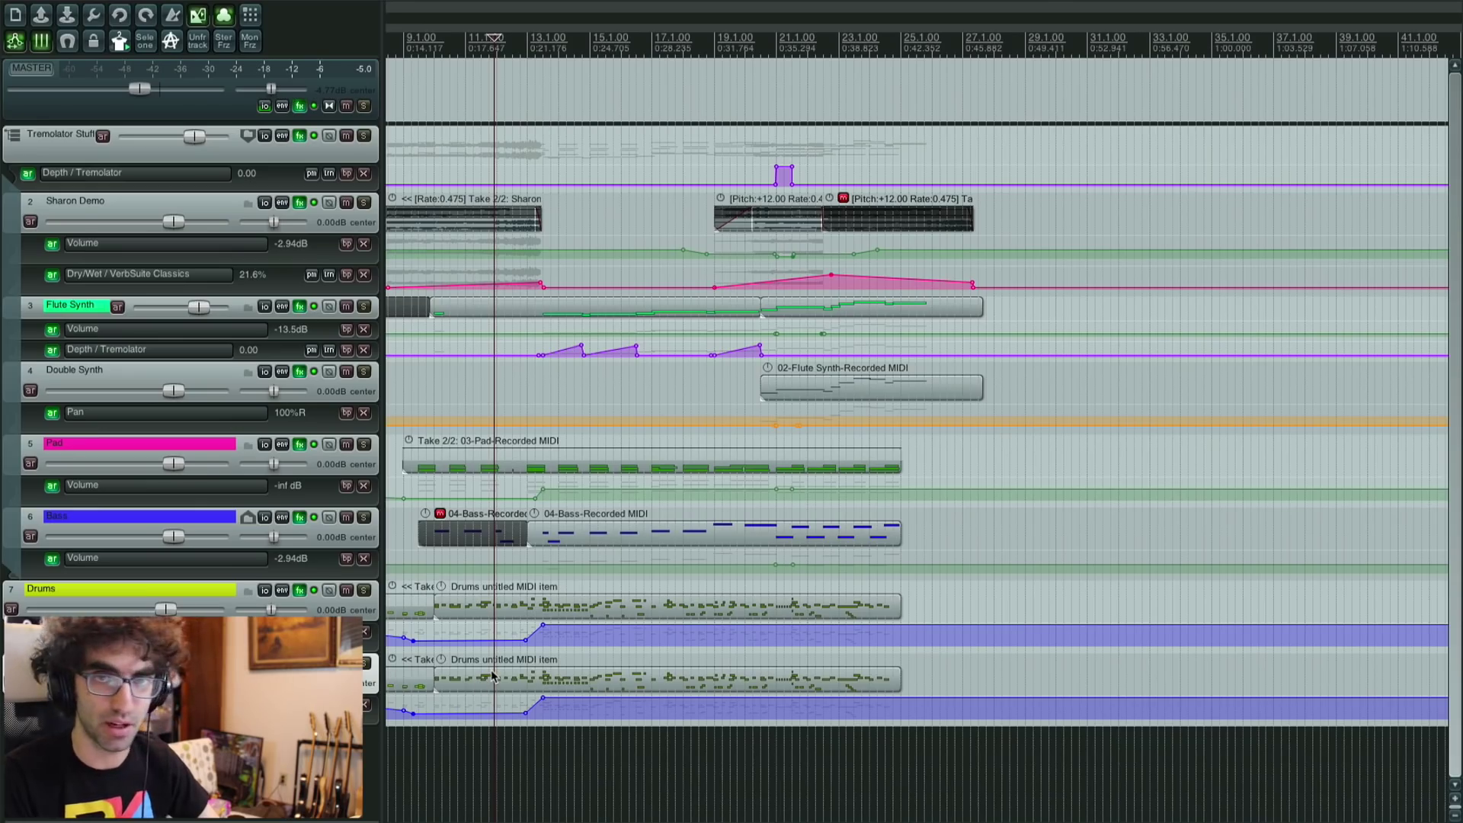
# Step: Send the duplicate Drums track to track 1 at -16.74 dB and turn off its solo
pyautogui.doubleClick(524, 654)
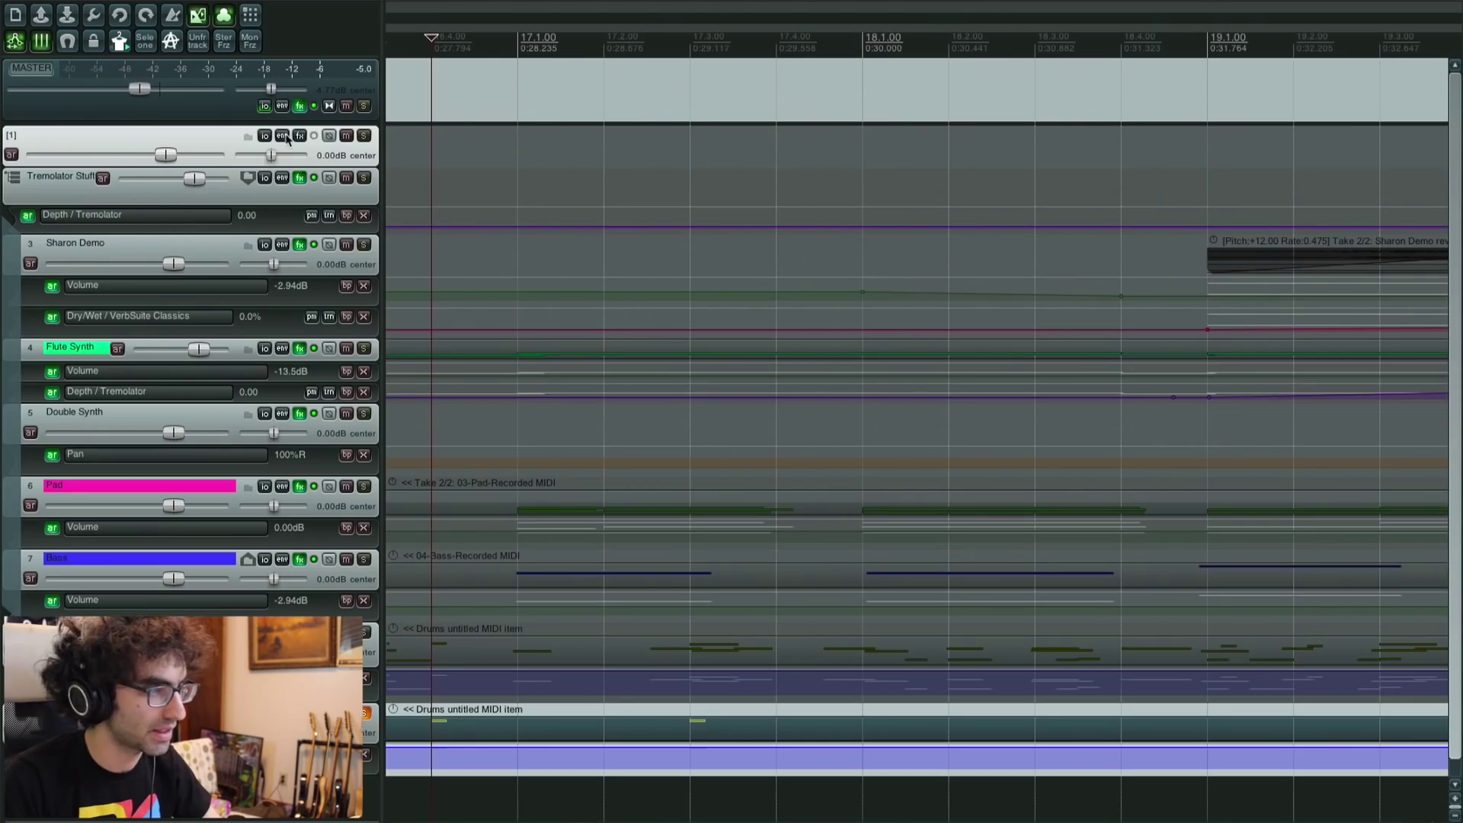
pyautogui.click(298, 138)
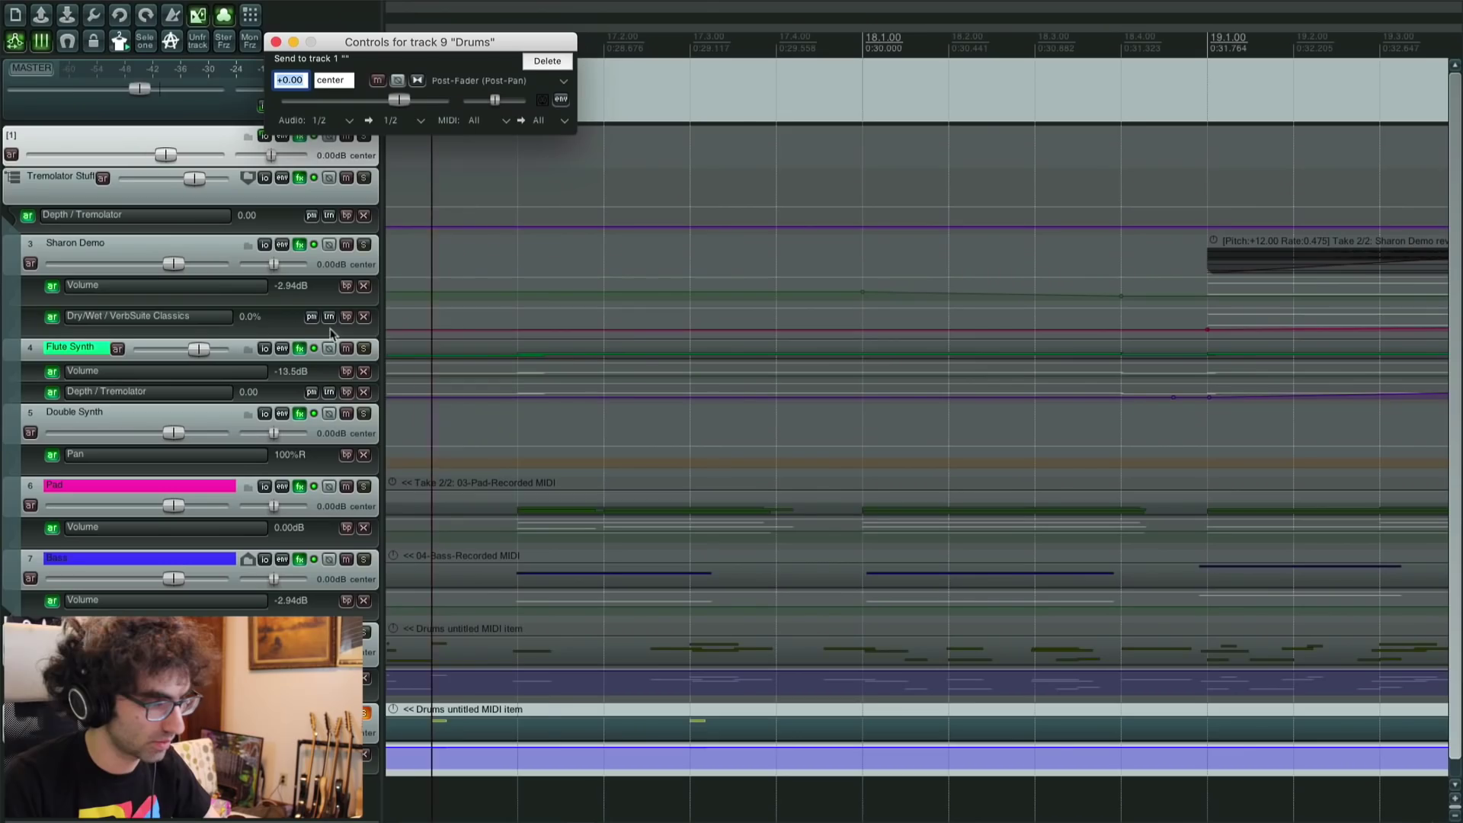
pyautogui.press('space')
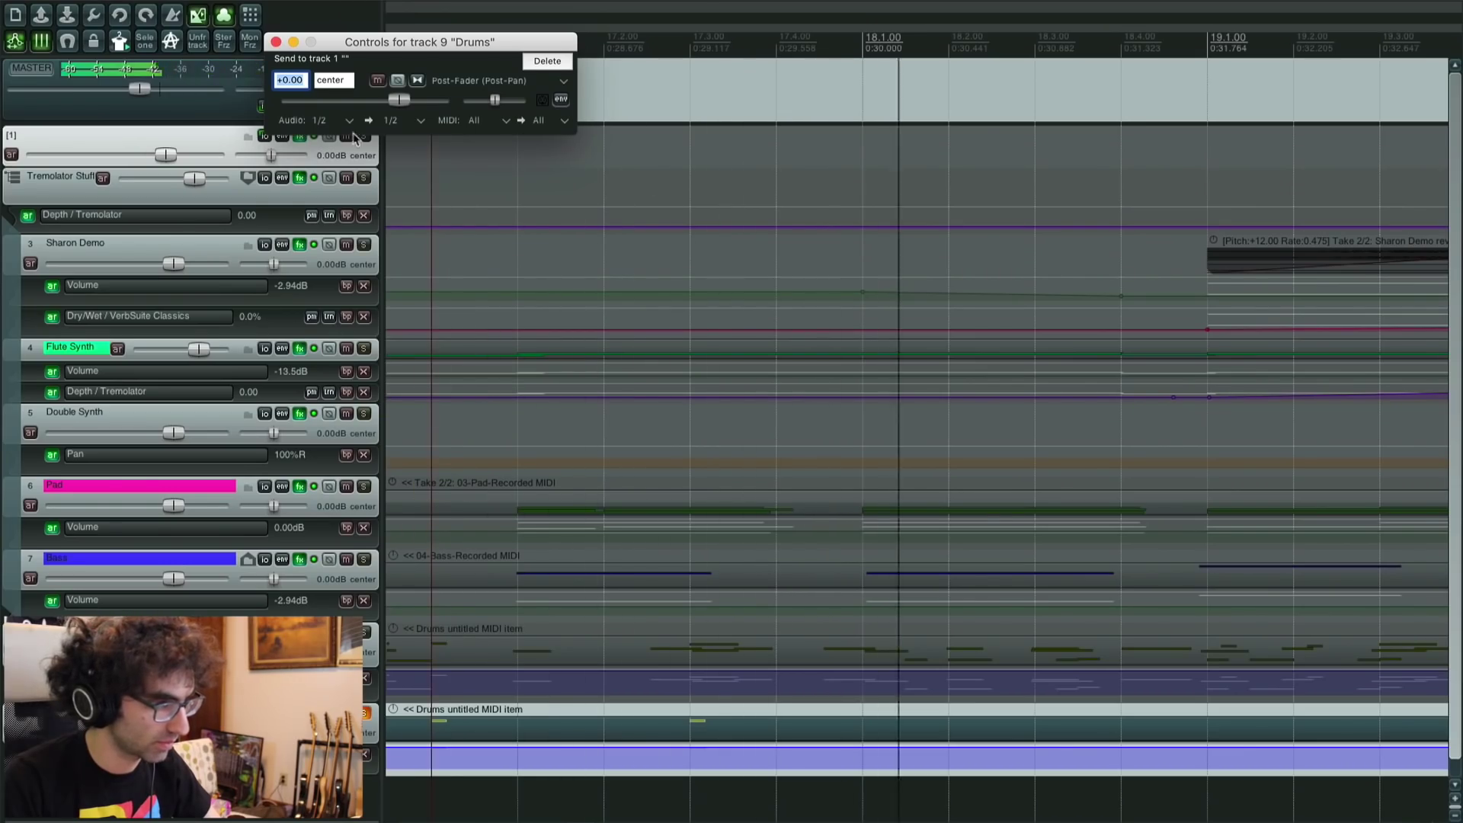
pyautogui.click(396, 100)
pyautogui.moveTo(397, 101); pyautogui.dragTo(350, 101)
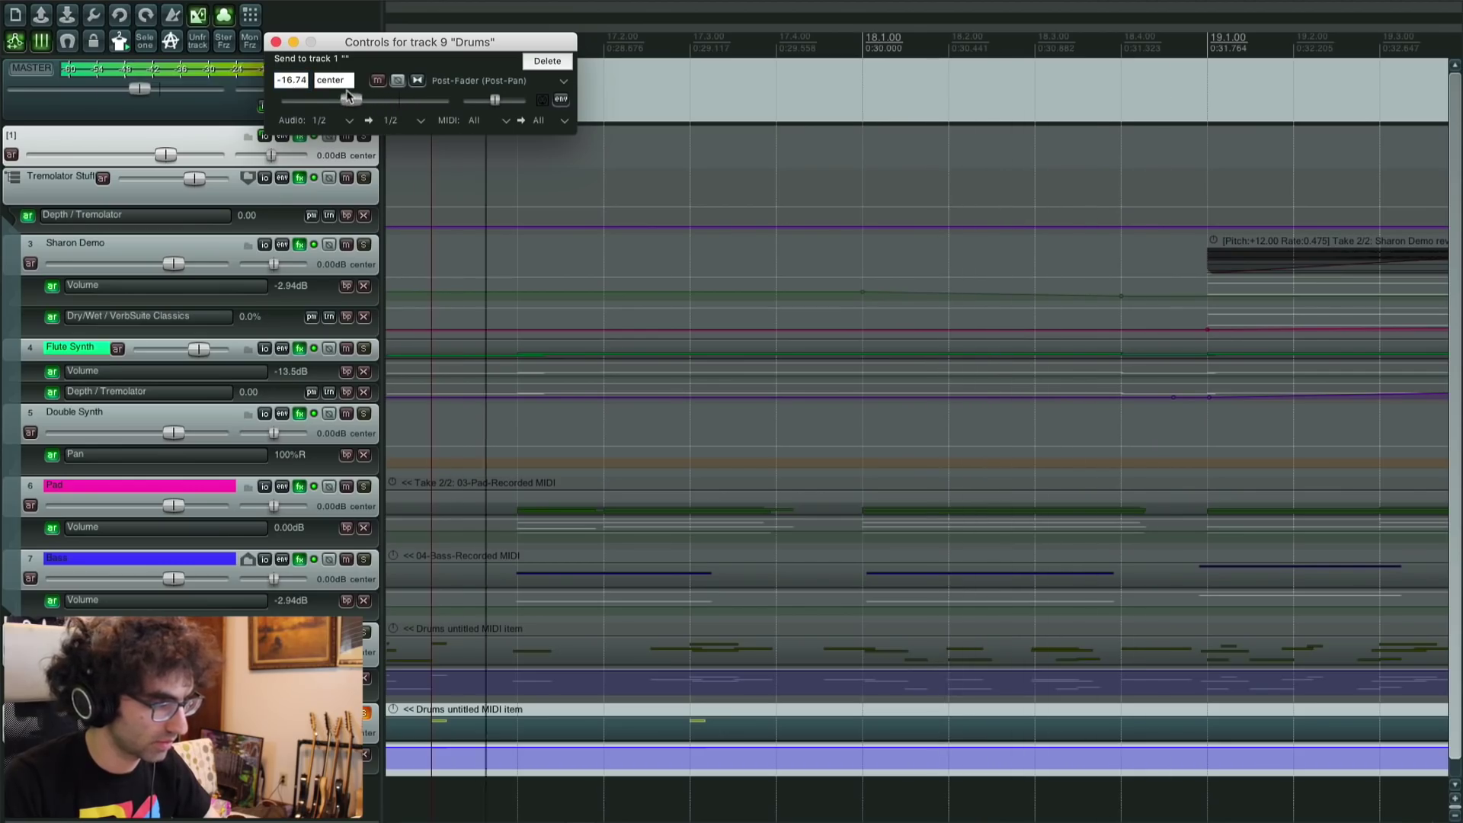
pyautogui.press('space')
pyautogui.click(366, 713)
# Step: Add Pan envelope points on the duplicate Drums and pull one segment down 21% before bar 19
pyautogui.press('space')
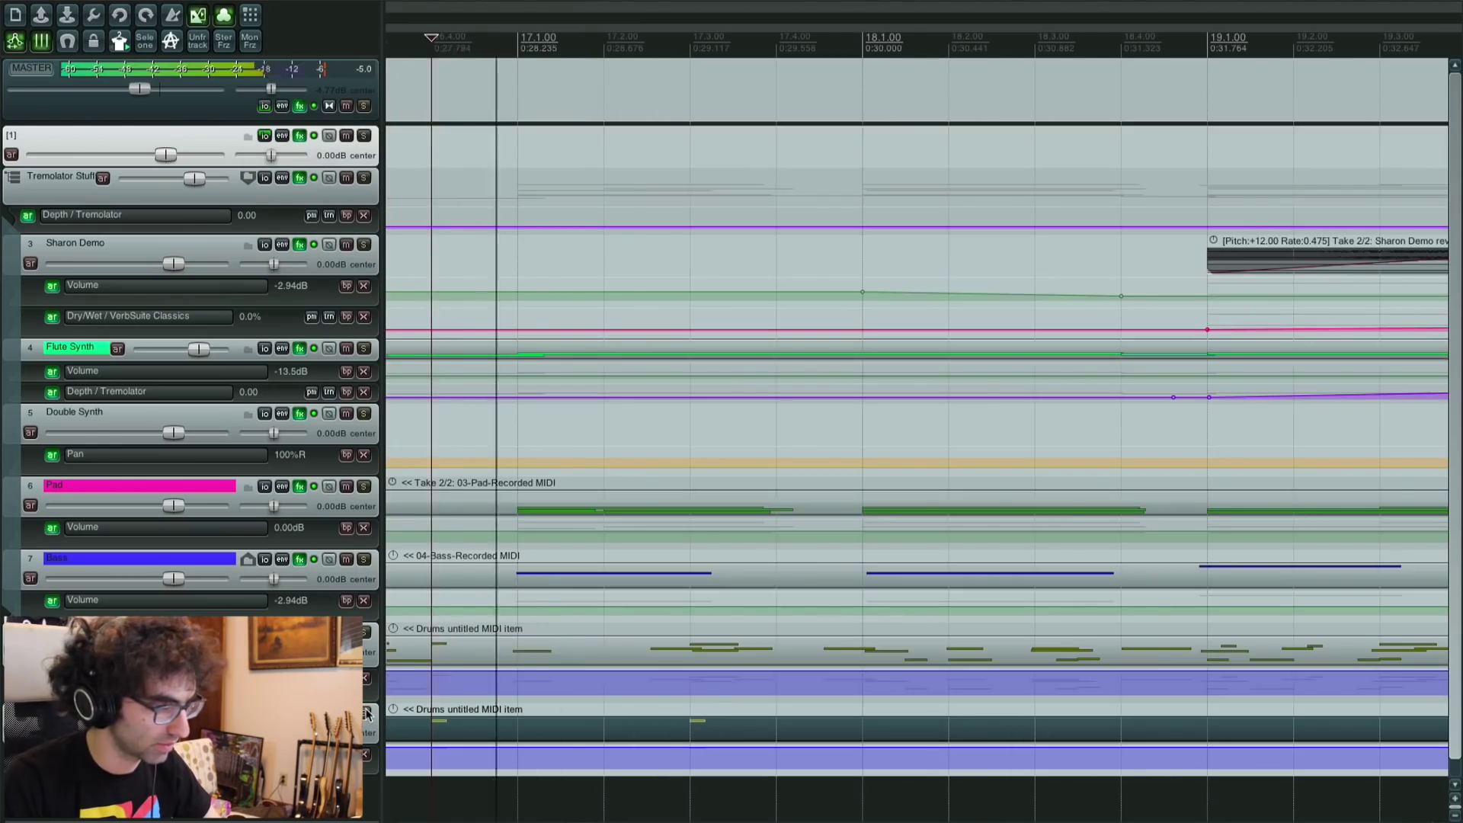
pyautogui.hscroll(-2, 367, 714)
pyautogui.scroll(-2, 499, 514)
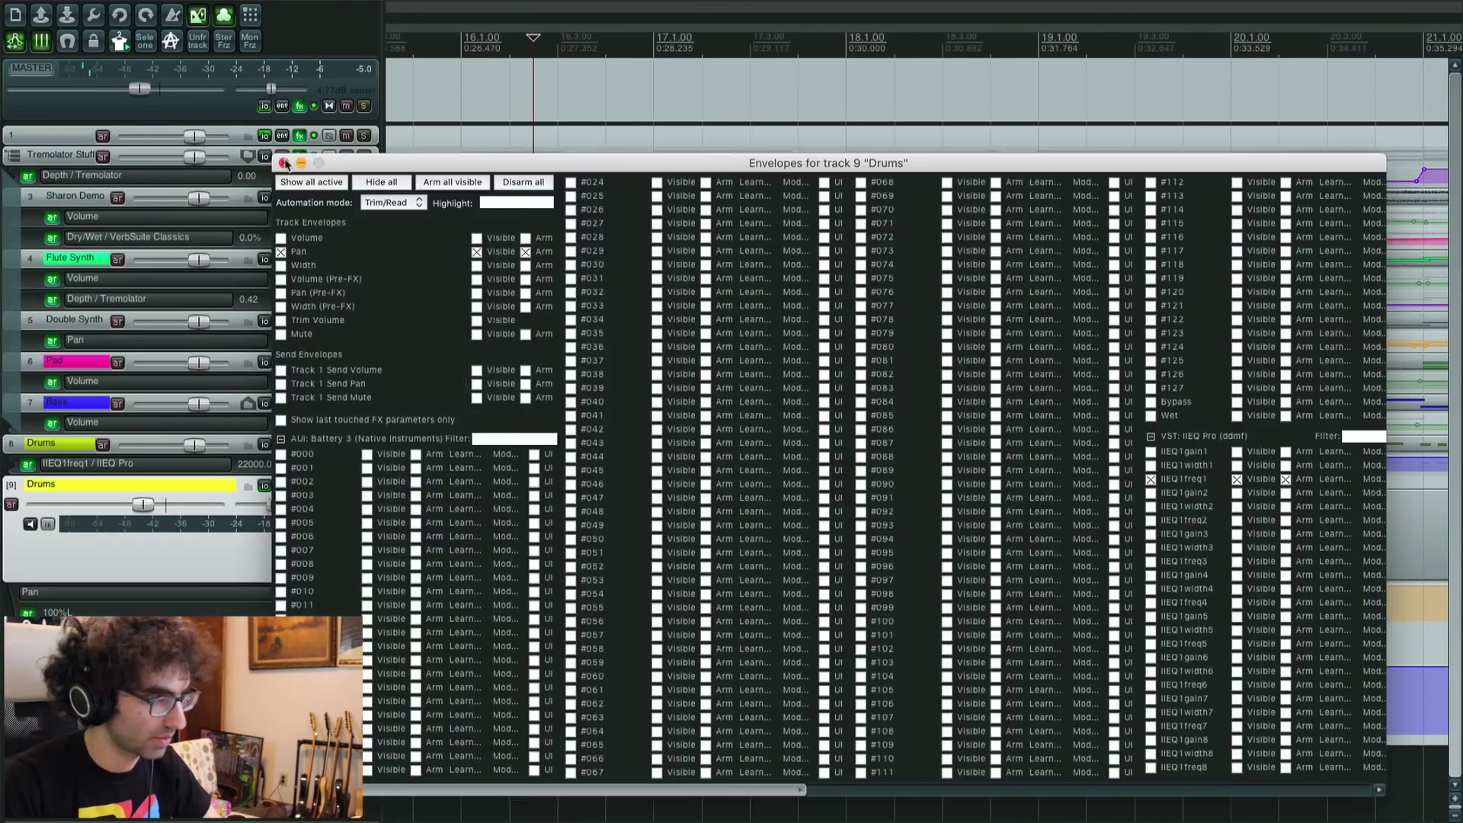
pyautogui.click(285, 163)
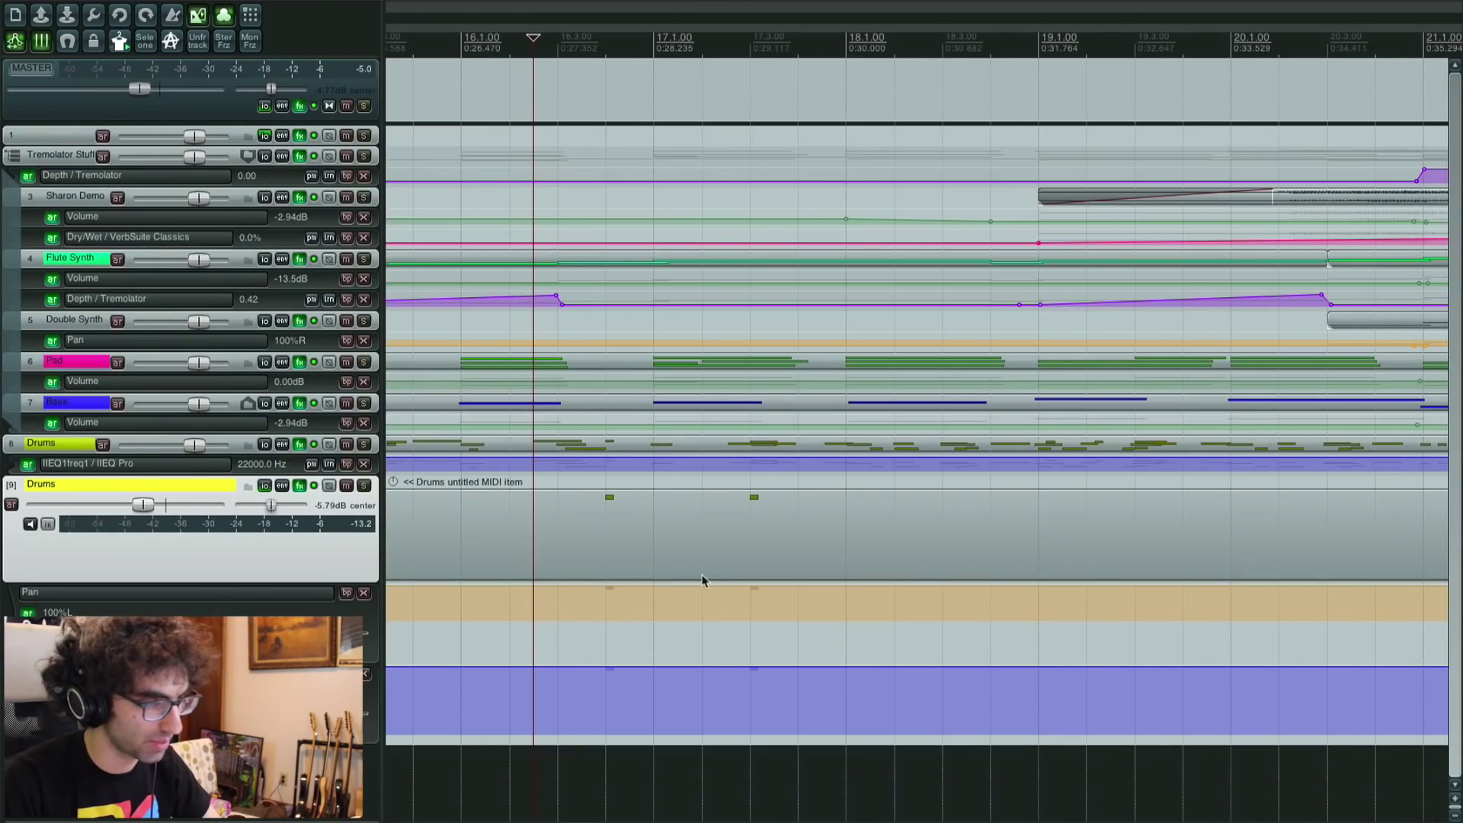
pyautogui.keyDown('shift'); pyautogui.click(723, 586); pyautogui.keyUp('shift')
pyautogui.keyDown('shift'); pyautogui.click(740, 587); pyautogui.keyUp('shift')
pyautogui.keyDown('shift'); pyautogui.click(794, 586); pyautogui.keyUp('shift')
pyautogui.keyDown('shift'); pyautogui.click(821, 587); pyautogui.keyUp('shift')
pyautogui.click(820, 587)
pyautogui.moveTo(767, 588); pyautogui.dragTo(753, 724)
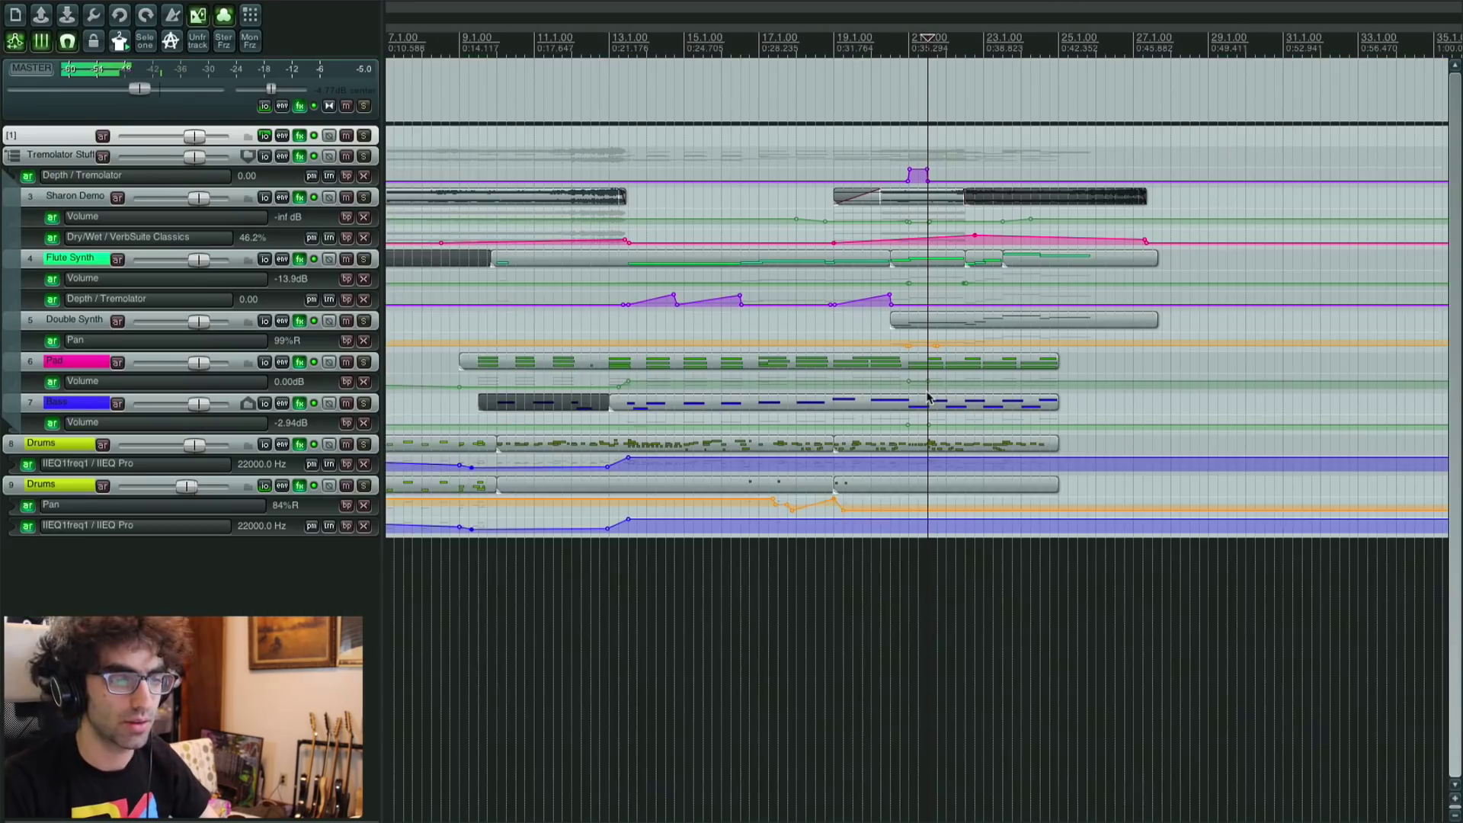
pyautogui.hscroll(3, 933, 387)
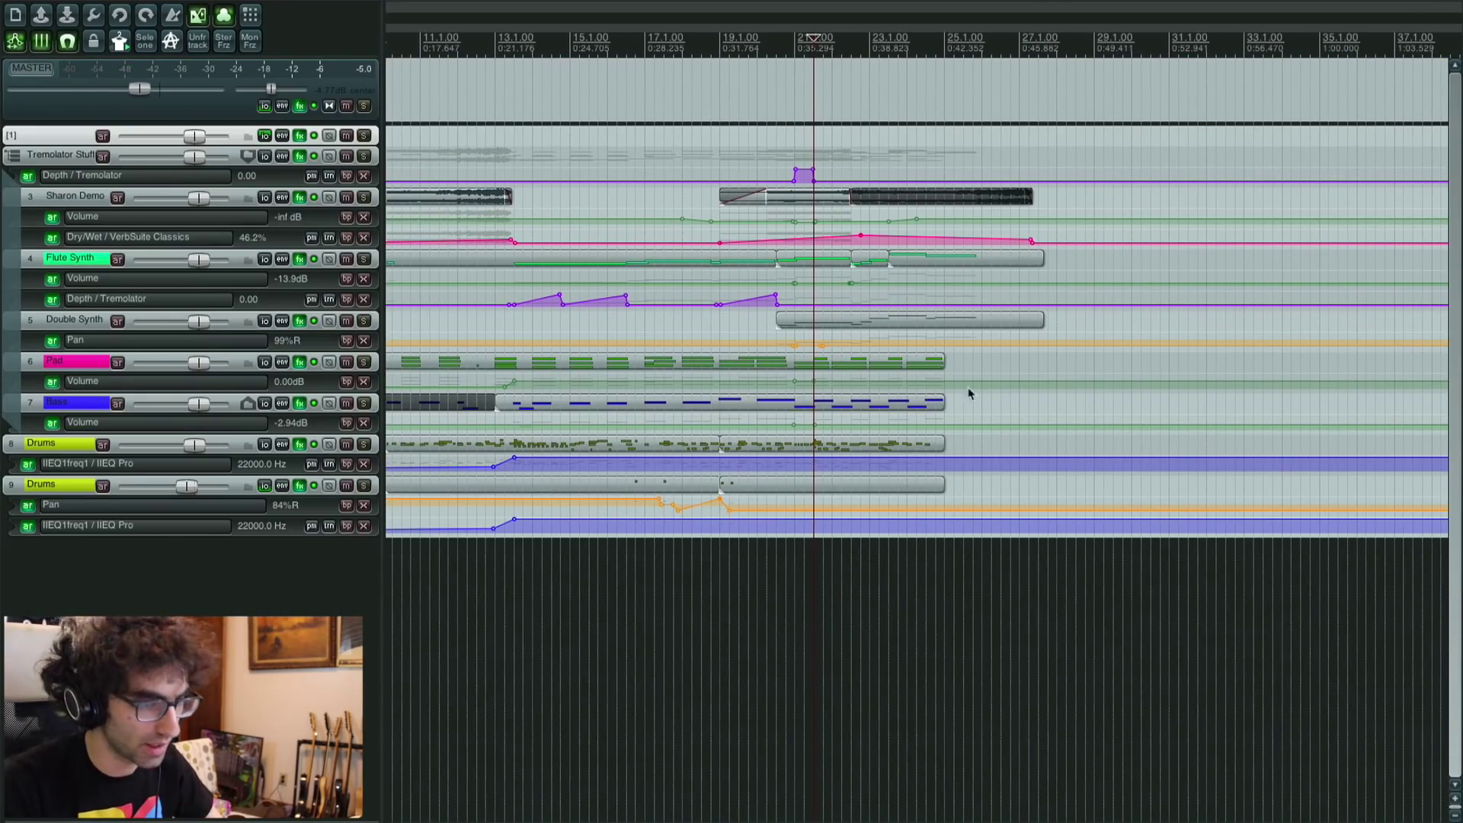
# Step: Put the edit cursor at bar 25, select the Piano item and play the arrangement
pyautogui.scroll(5, 966, 385)
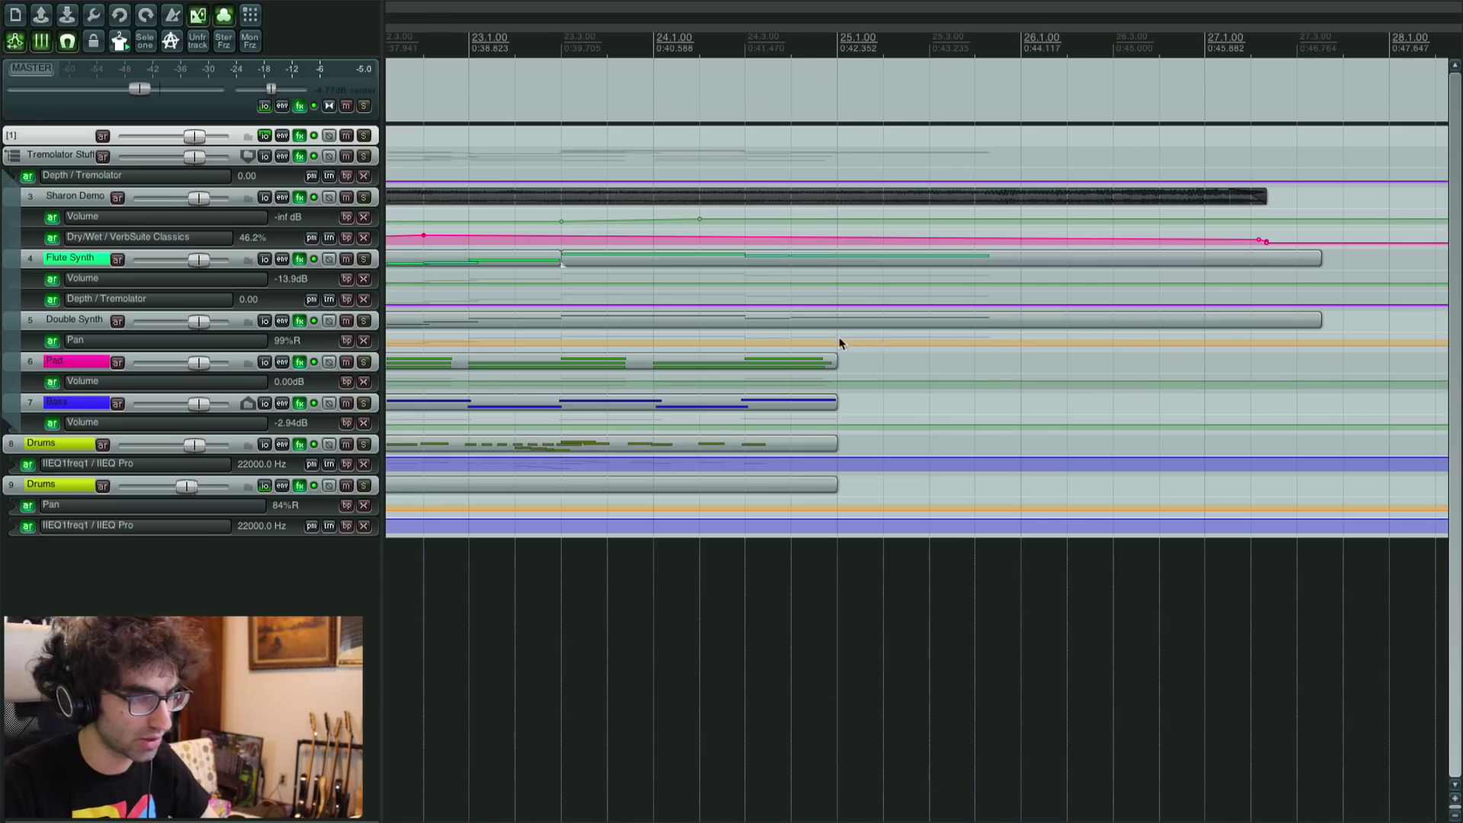
pyautogui.click(843, 370)
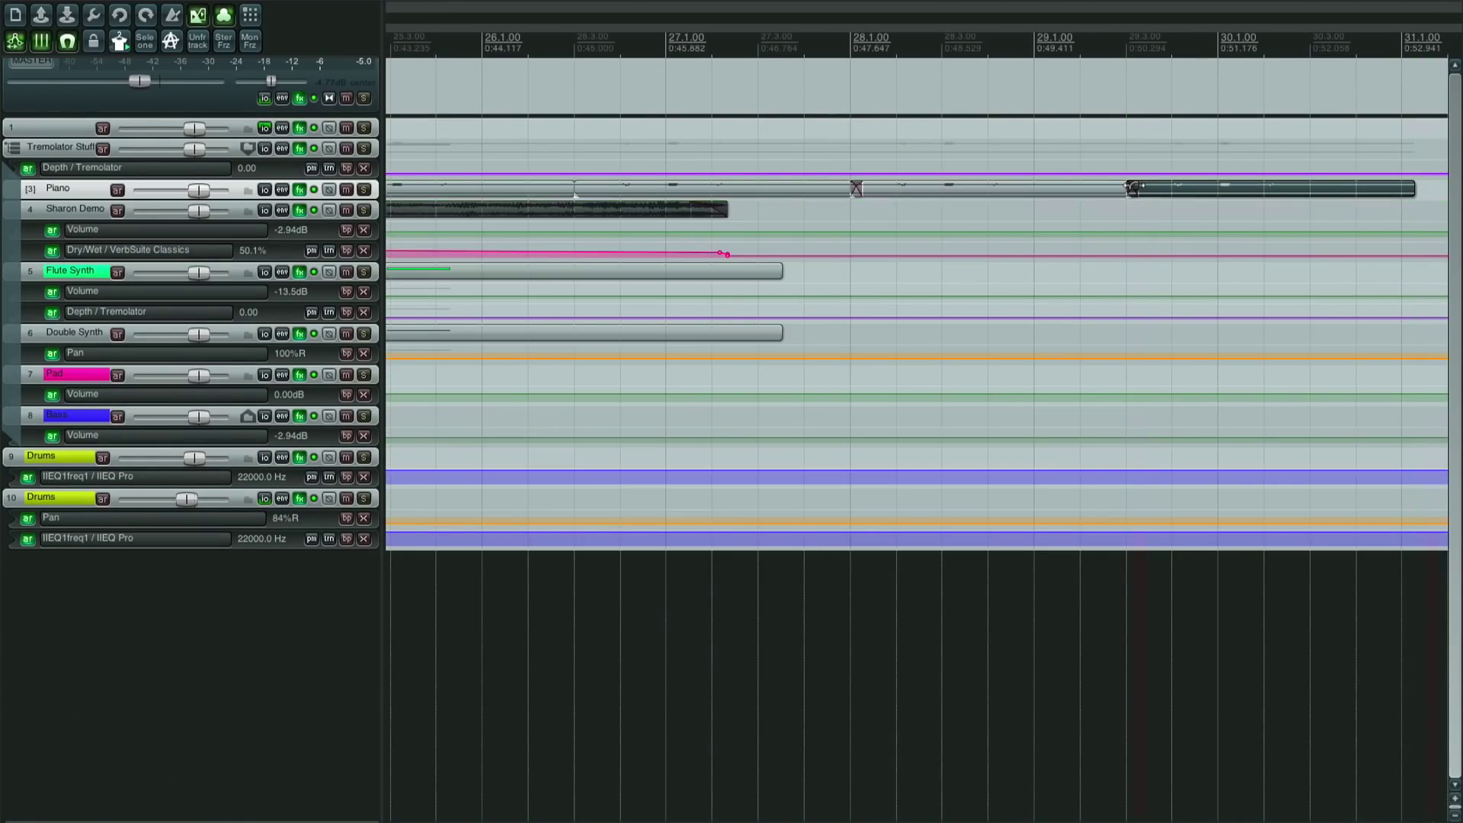
pyautogui.click(1134, 186)
pyautogui.scroll(-1, 1134, 186)
pyautogui.press('space')
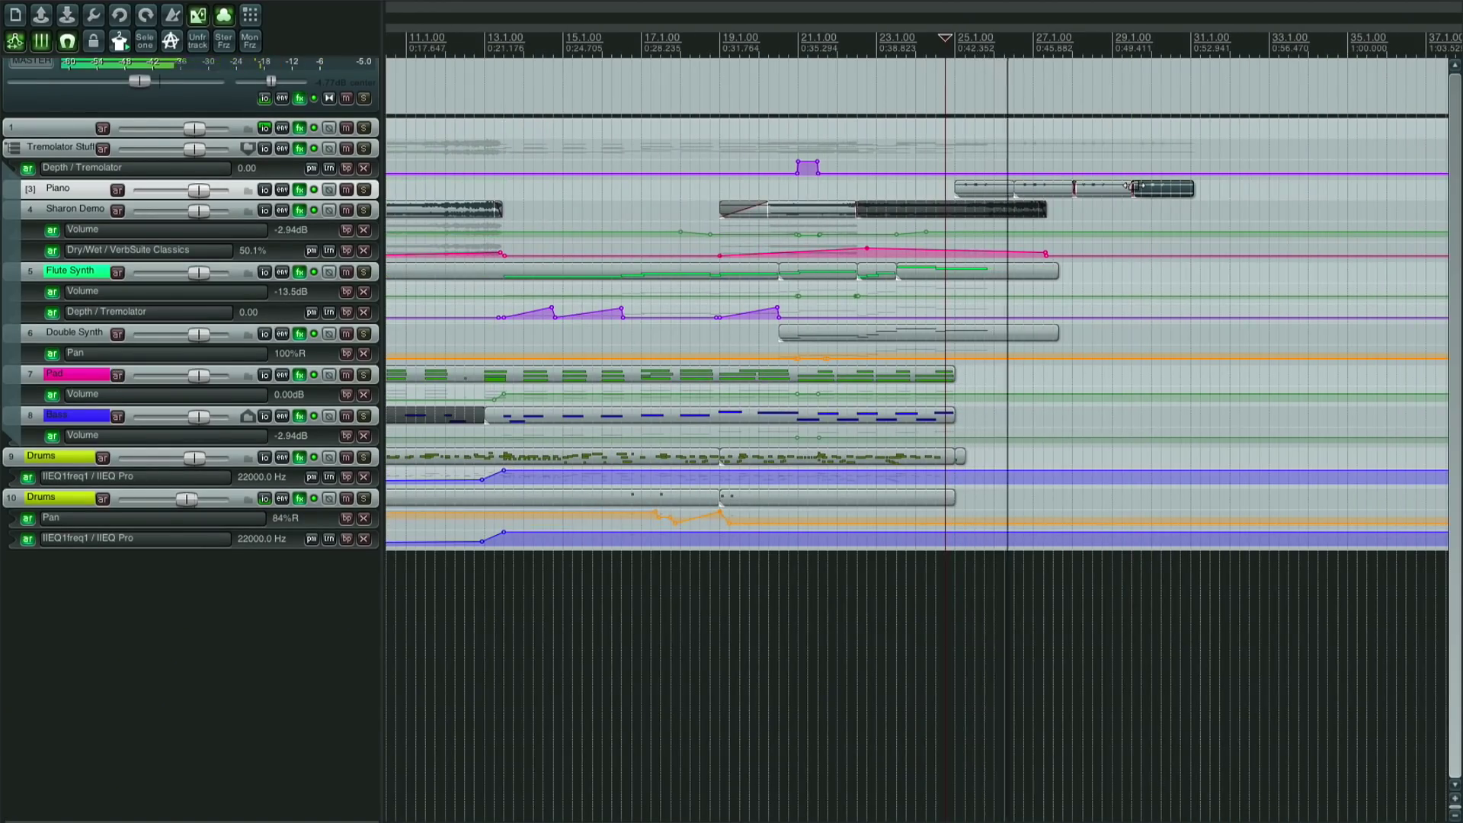
pyautogui.scroll(-1, 1134, 186)
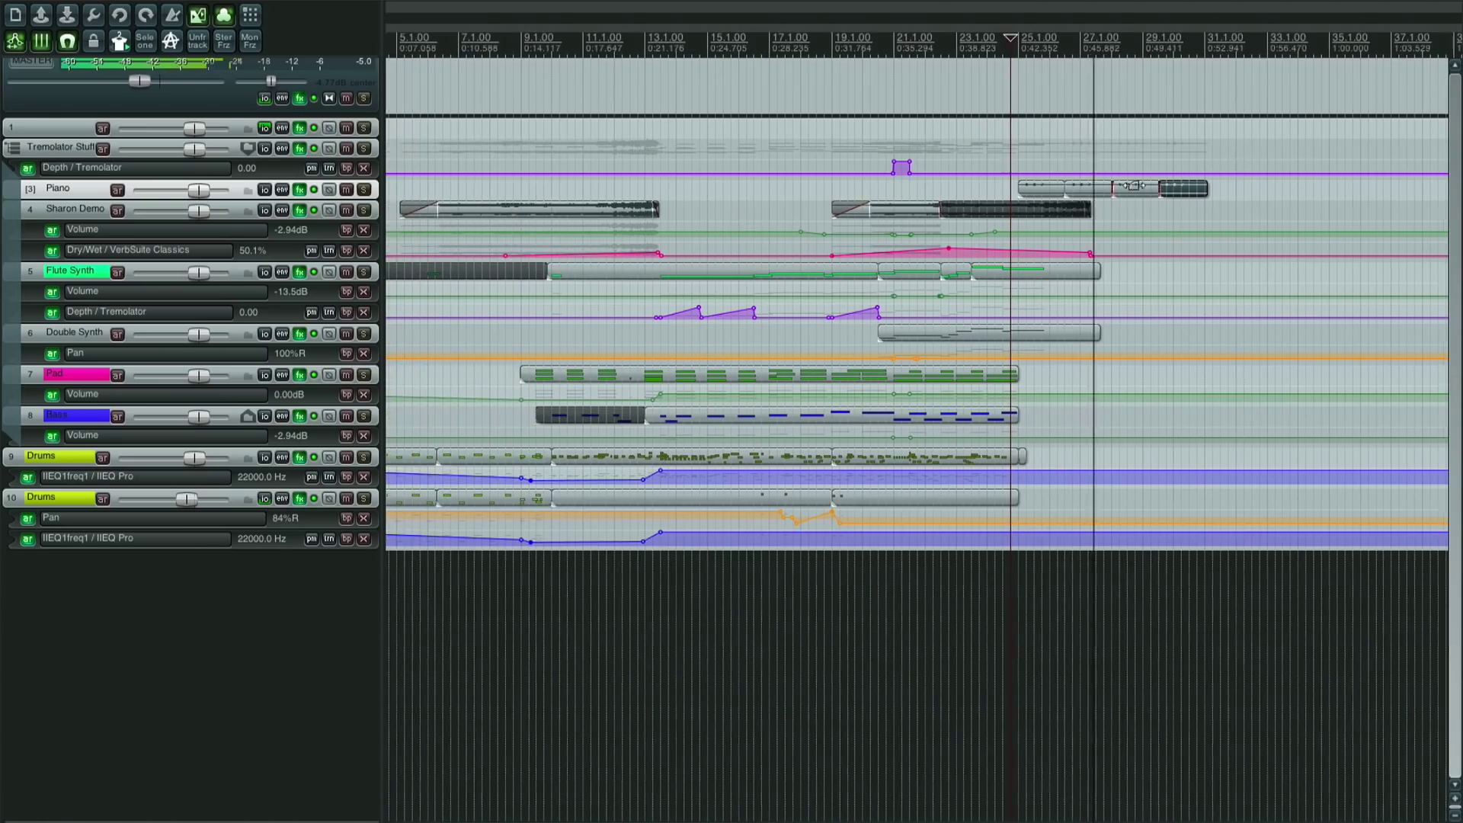